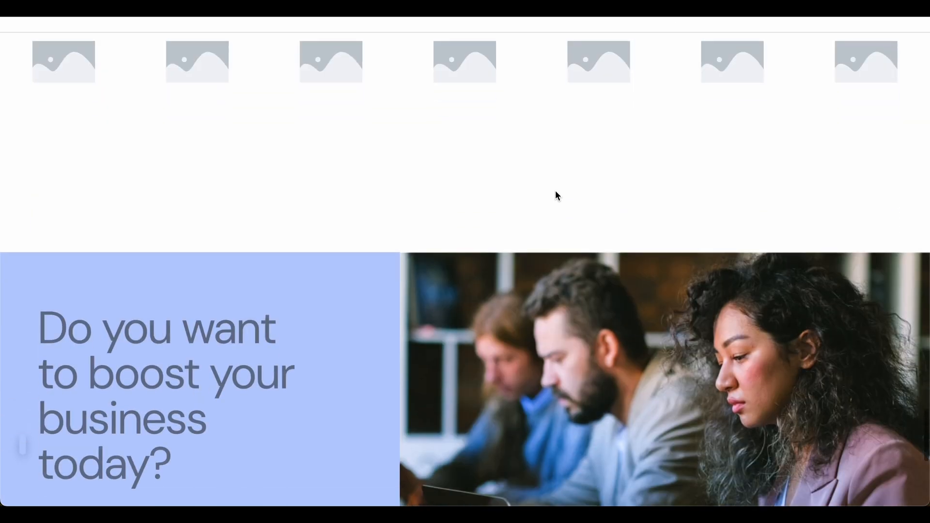
Look over the example website's home page from the lower sections up to the header navigation and its Services item.
scroll(555, 191, "up", 8)
scroll(556, 193, "up", 10)
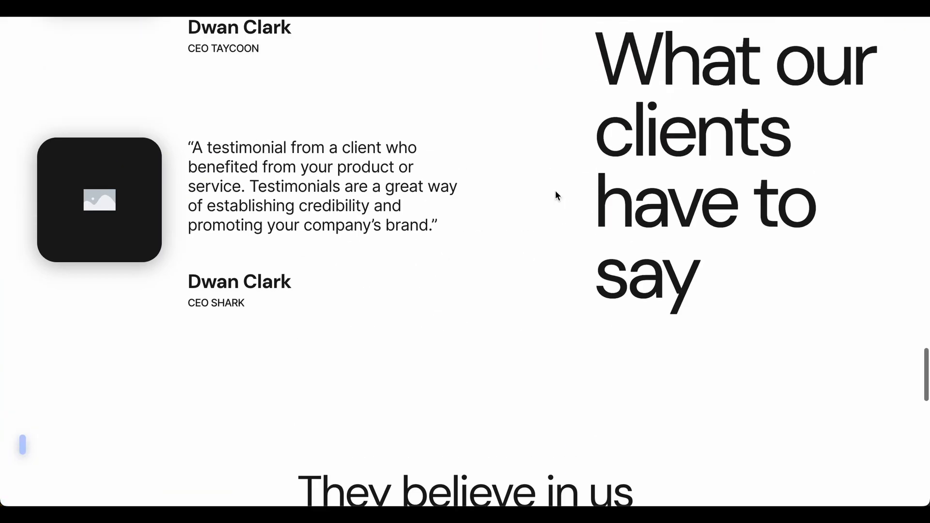
scroll(556, 191, "up", 12)
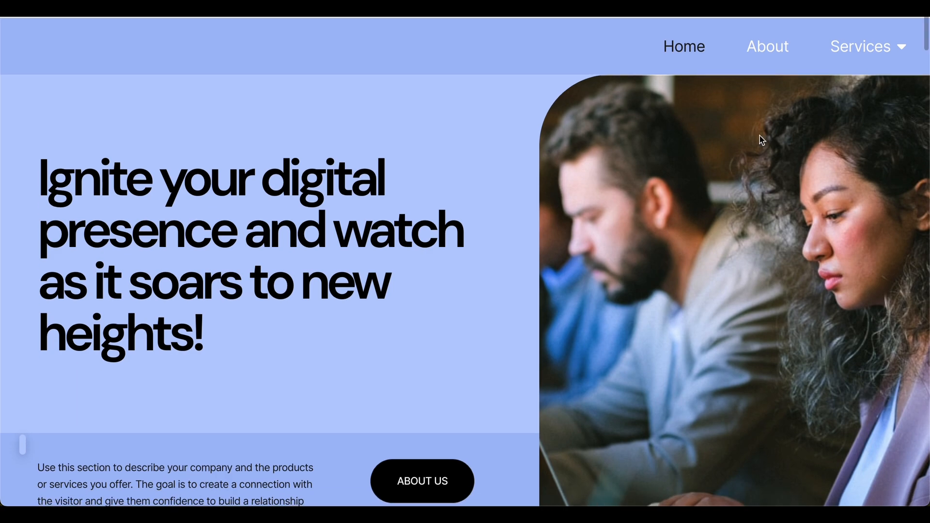
mouse_move(864, 51)
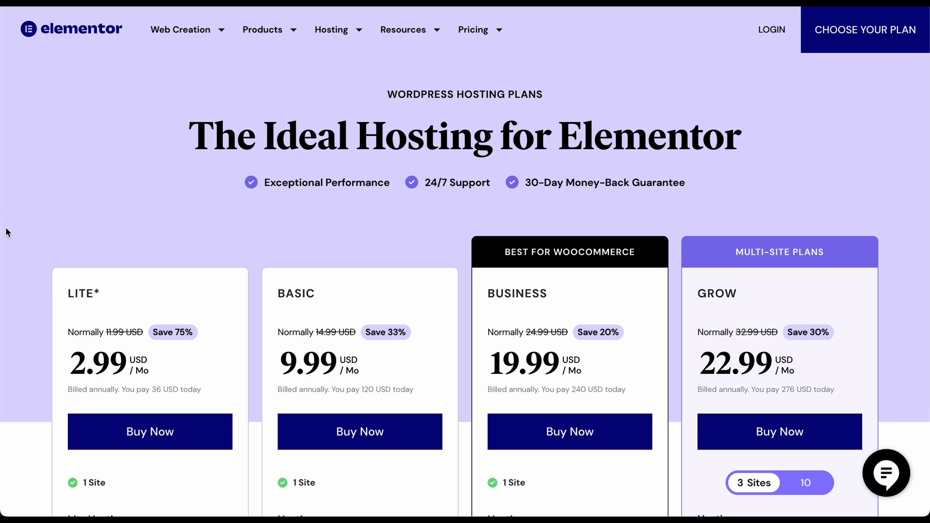
Compare the Elementor hosting plans and choose the Basic plan at 9.99 USD per month, proceeding to its checkout page.
scroll(29, 258, "down", 3)
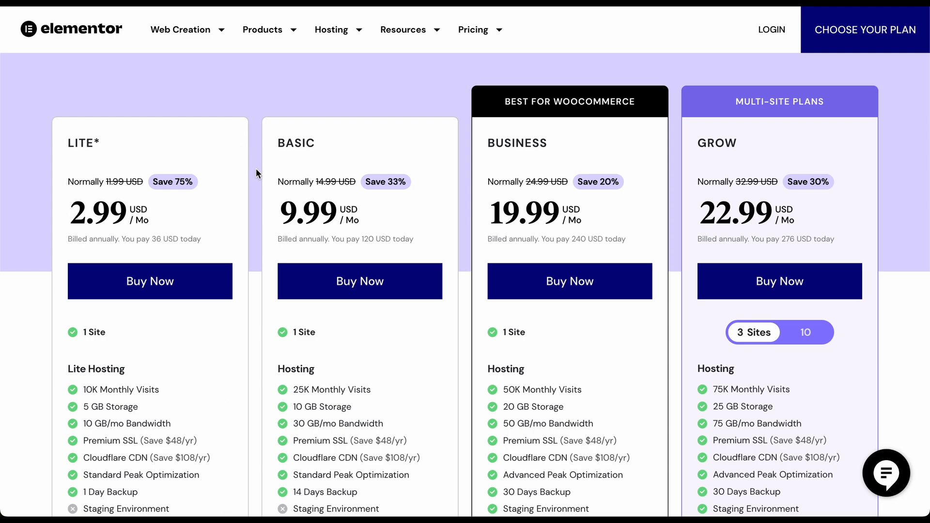
scroll(256, 167, "down", 1)
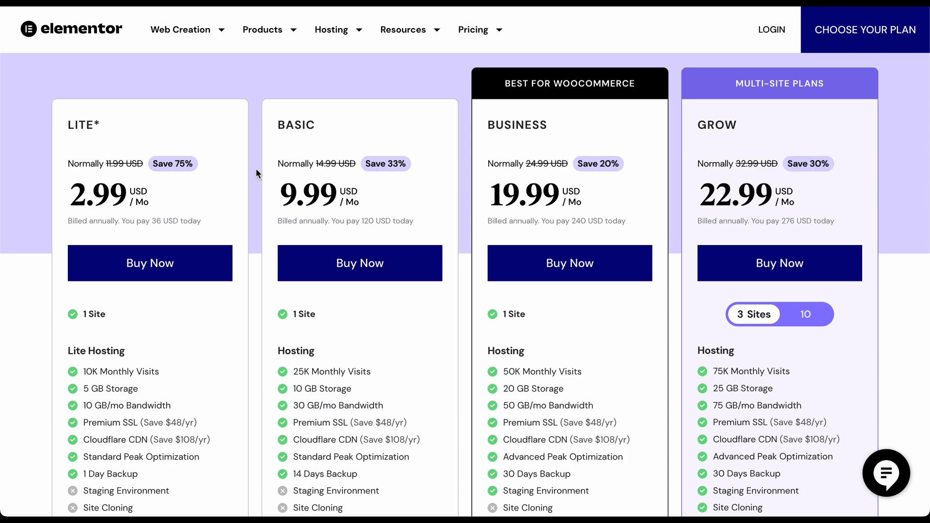
scroll(256, 168, "down", 1)
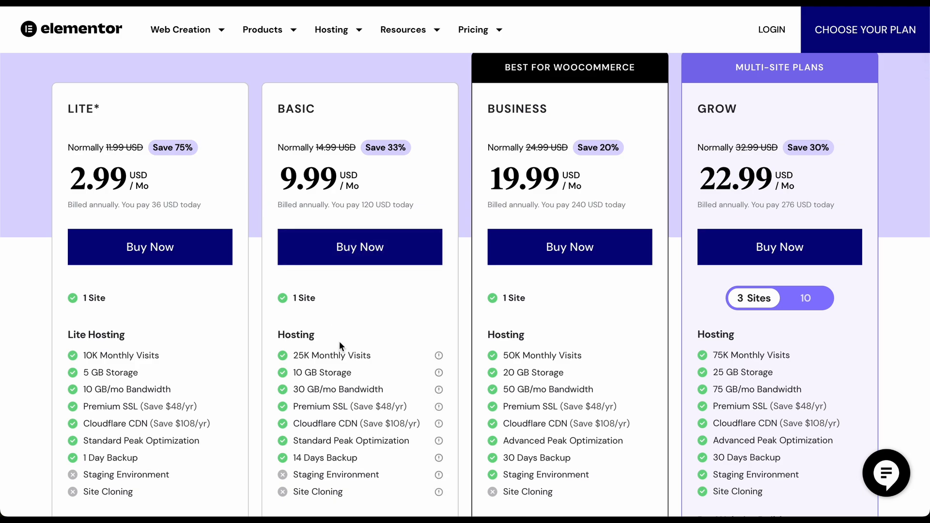
scroll(255, 168, "up", 1)
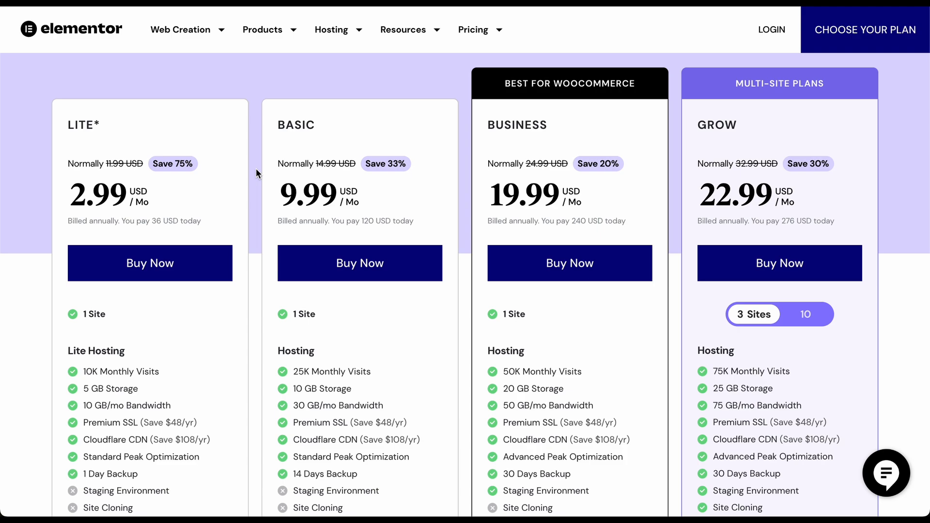
scroll(256, 167, "down", 1)
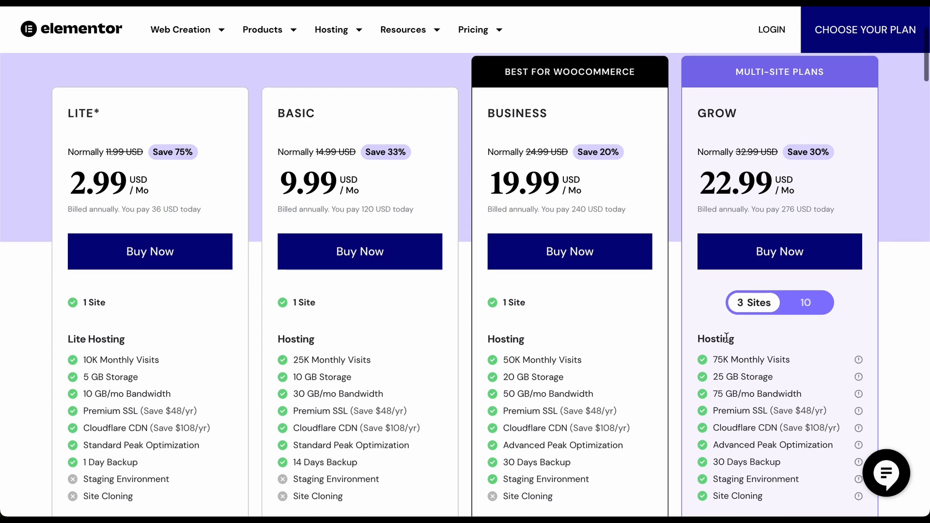
scroll(726, 334, "up", 1)
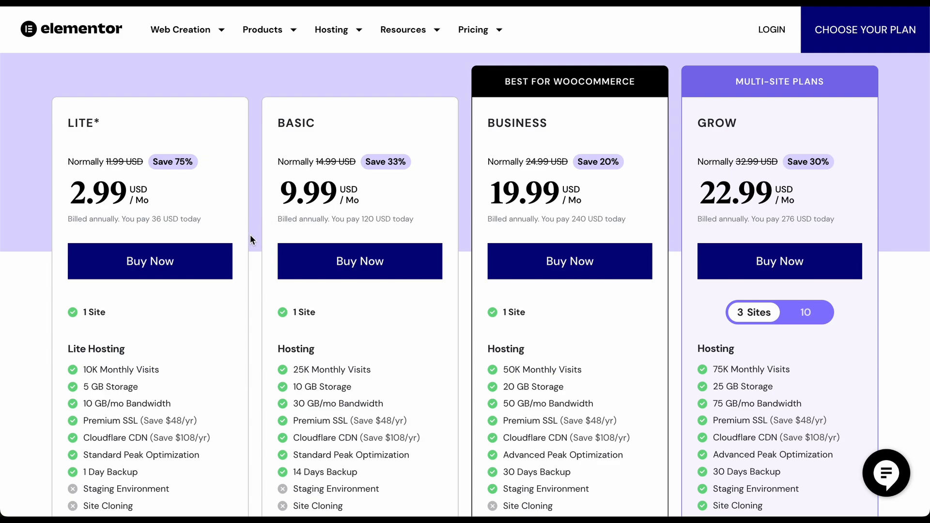
left_click(322, 262)
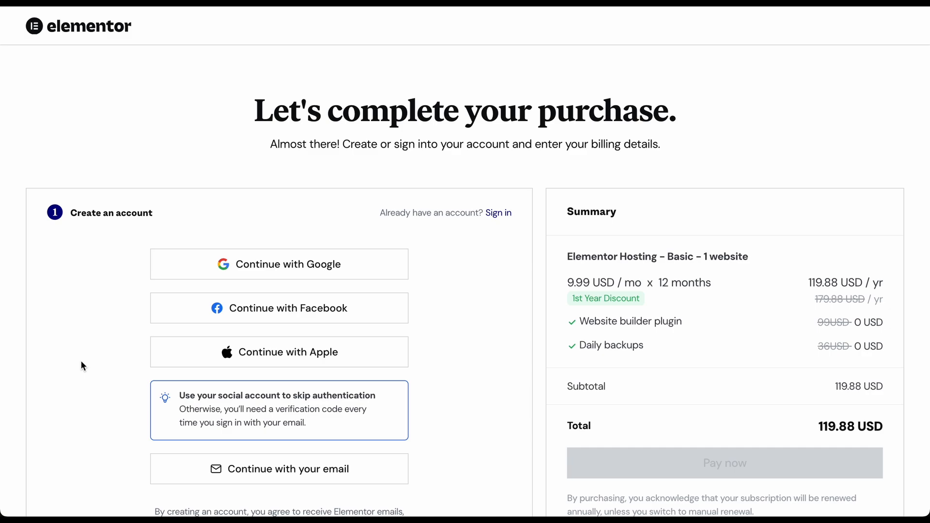
scroll(81, 362, "down", 3)
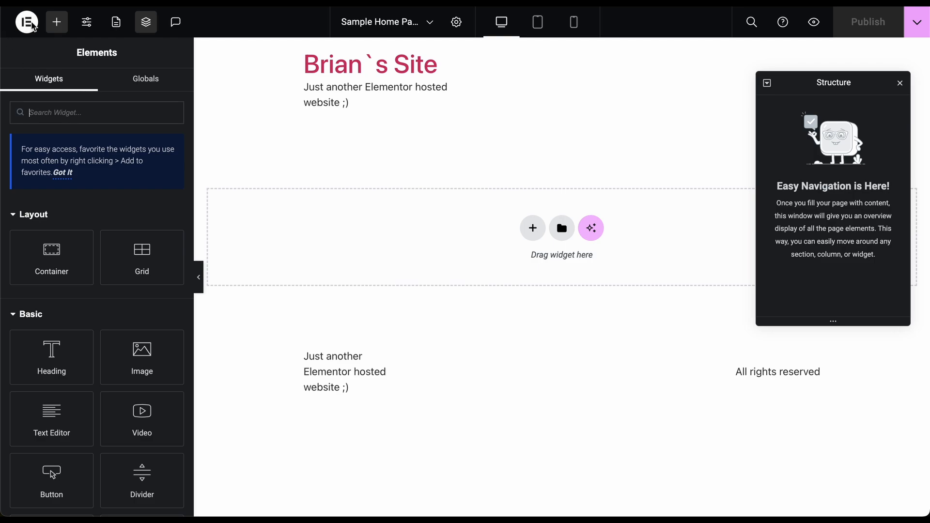
Exit the Elementor editor to the WordPress dashboard.
left_click(28, 24)
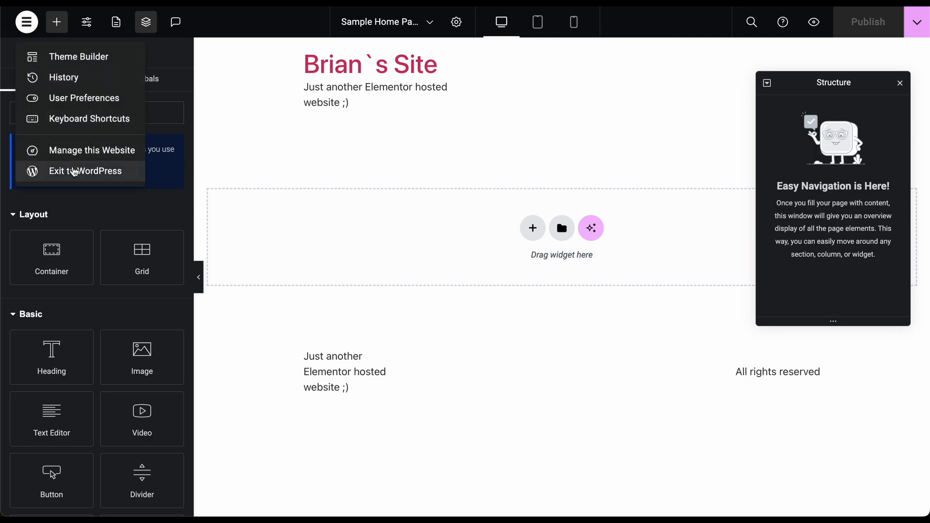
left_click(75, 170)
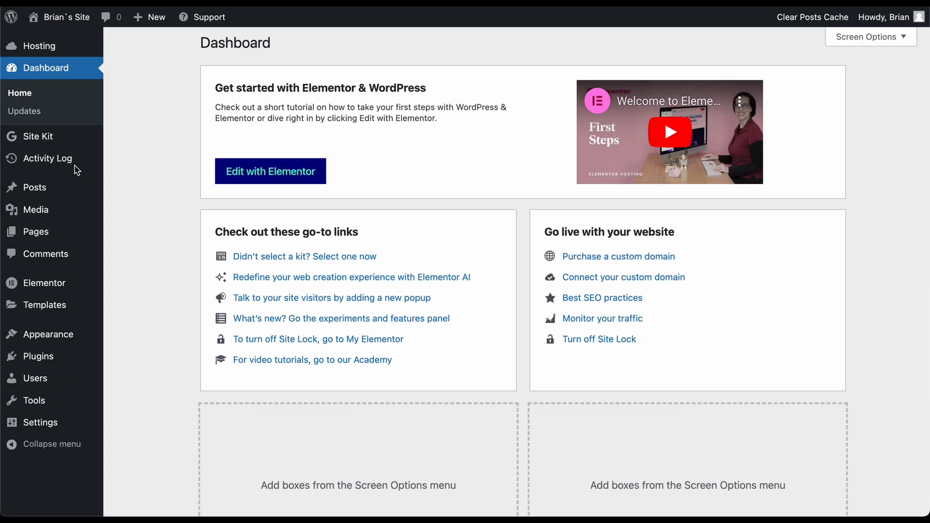
Open the site in the Elementor editor from the dashboard and exit back to WordPress.
left_click(263, 179)
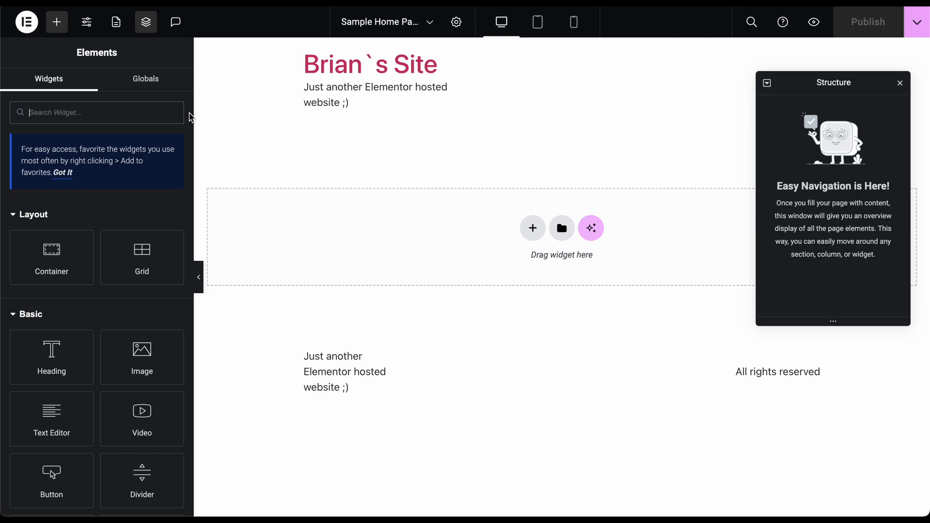
left_click(29, 25)
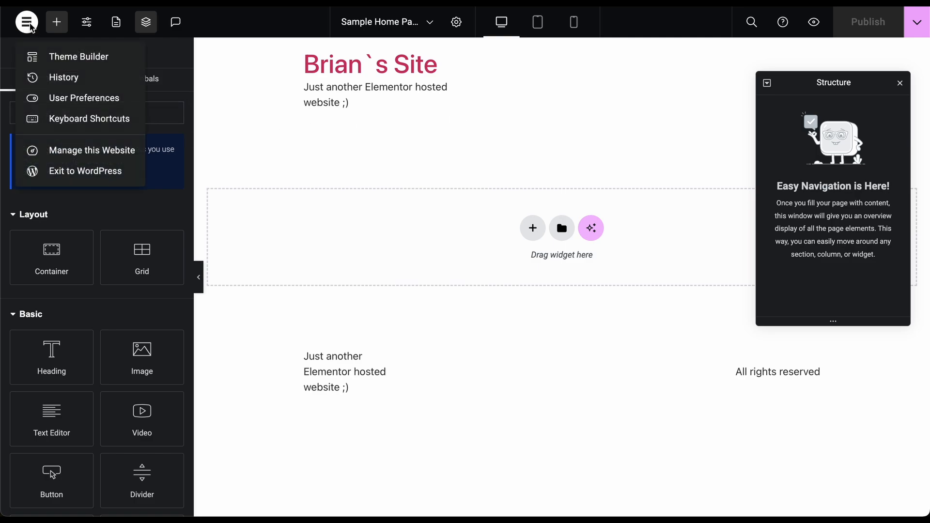
left_click(82, 172)
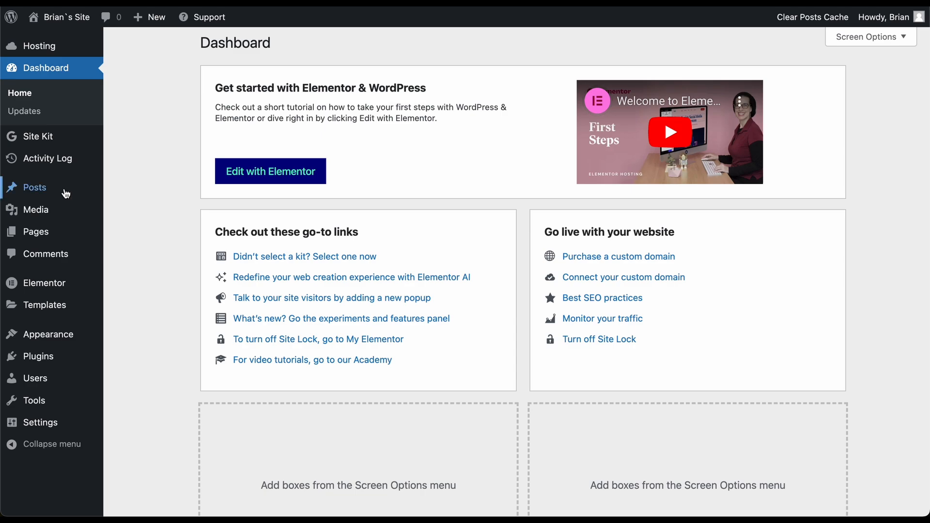
Review the WordPress admin options for posts, media and pages.
mouse_move(64, 193)
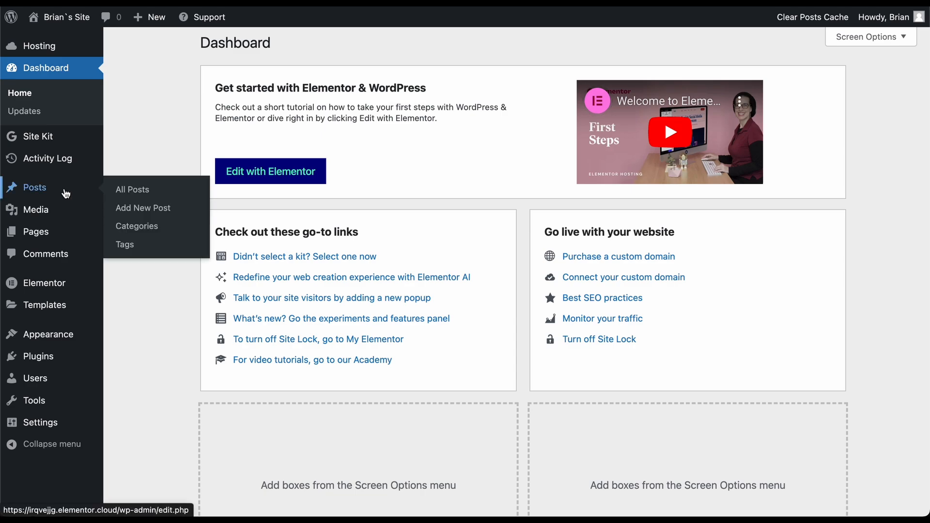
mouse_move(62, 213)
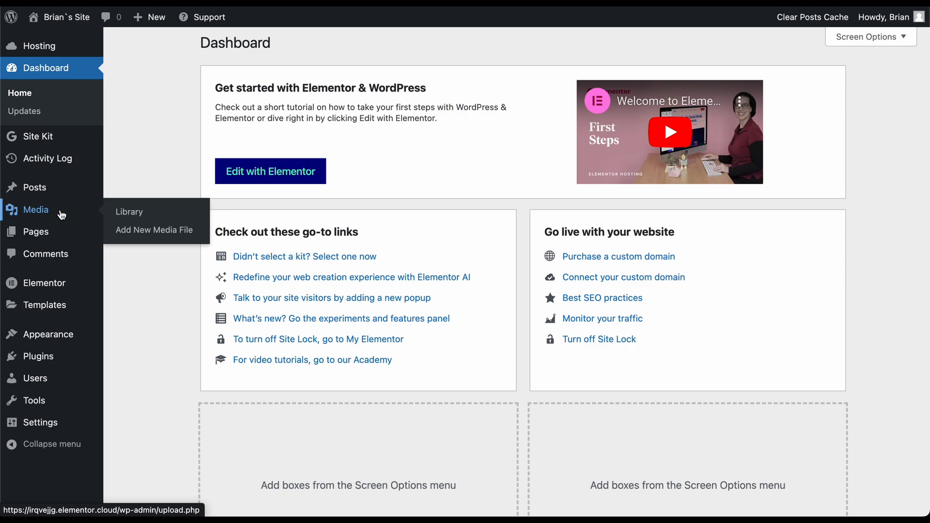
mouse_move(54, 243)
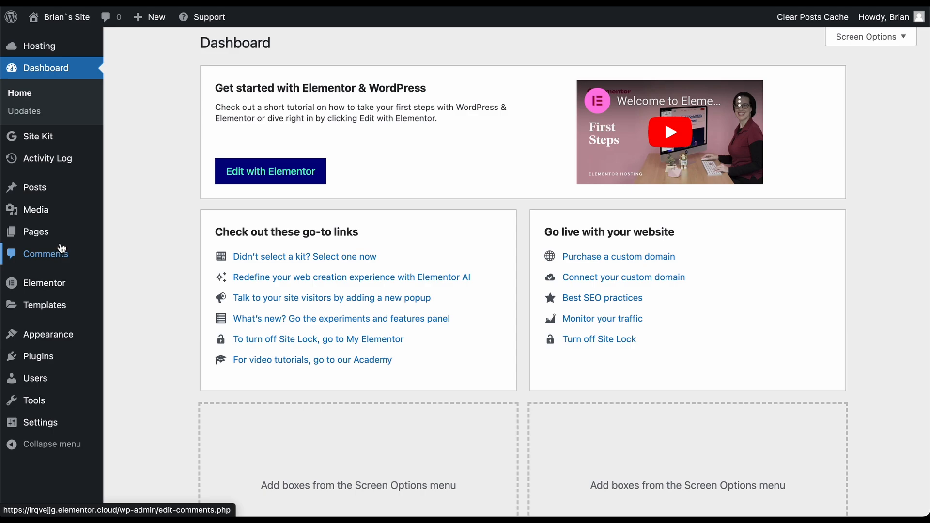
Open the website kit library from the dashboard and browse the kits as far as Digital Marketing Agency 2.
left_click(261, 257)
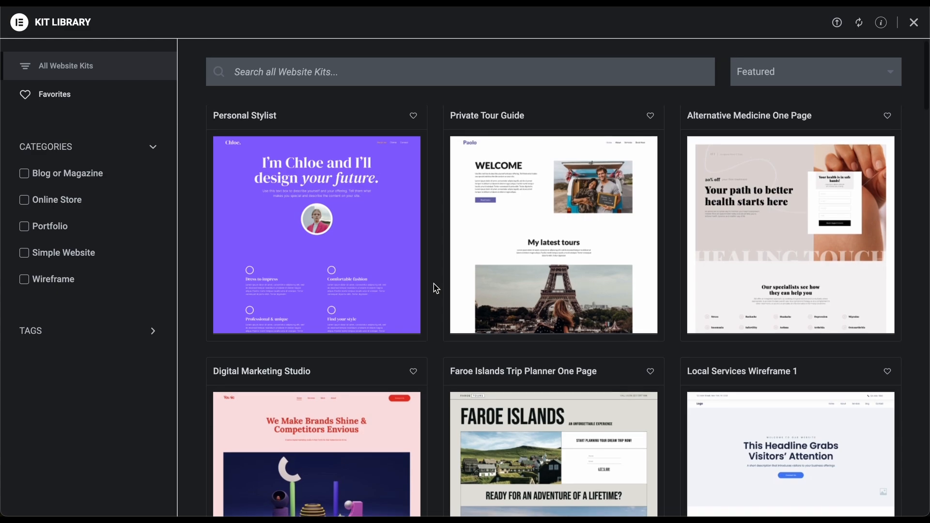
scroll(436, 288, "down", 2)
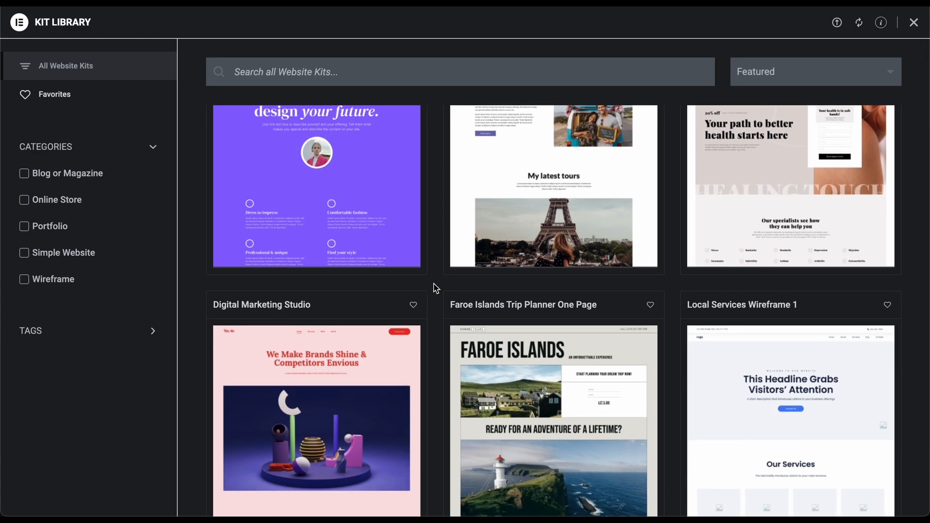
scroll(435, 288, "down", 2)
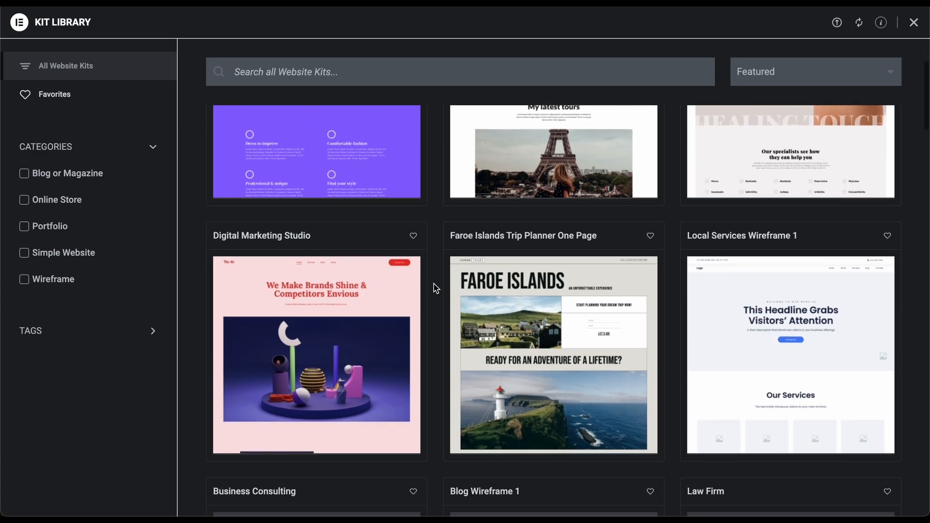
scroll(436, 287, "up", 4)
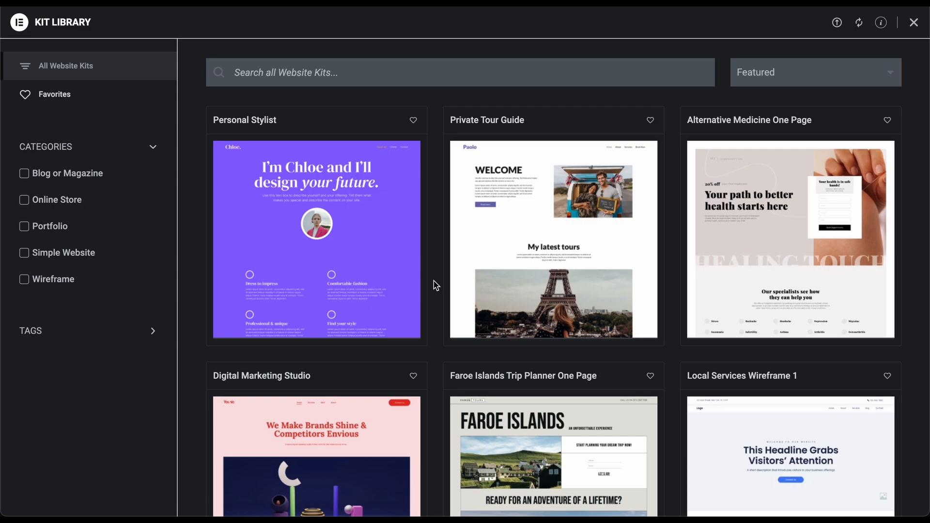
scroll(436, 286, "down", 4)
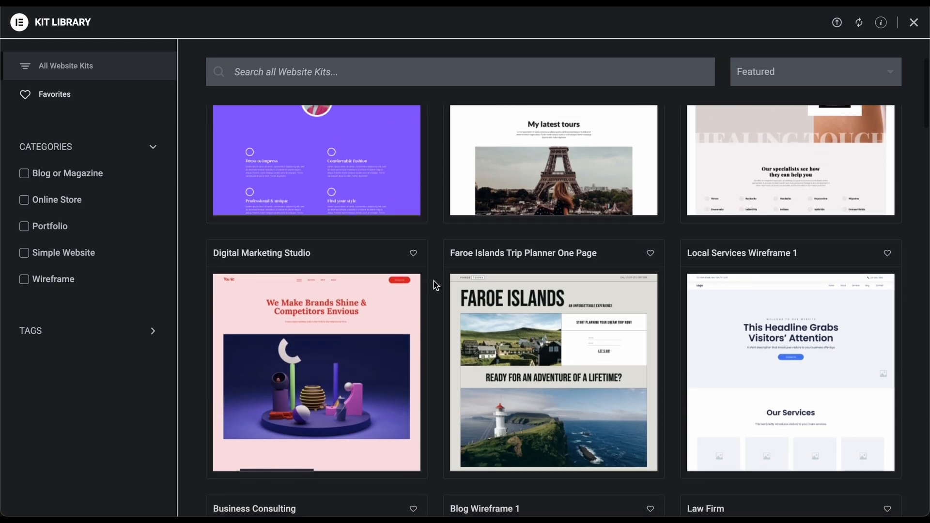
scroll(435, 285, "down", 9)
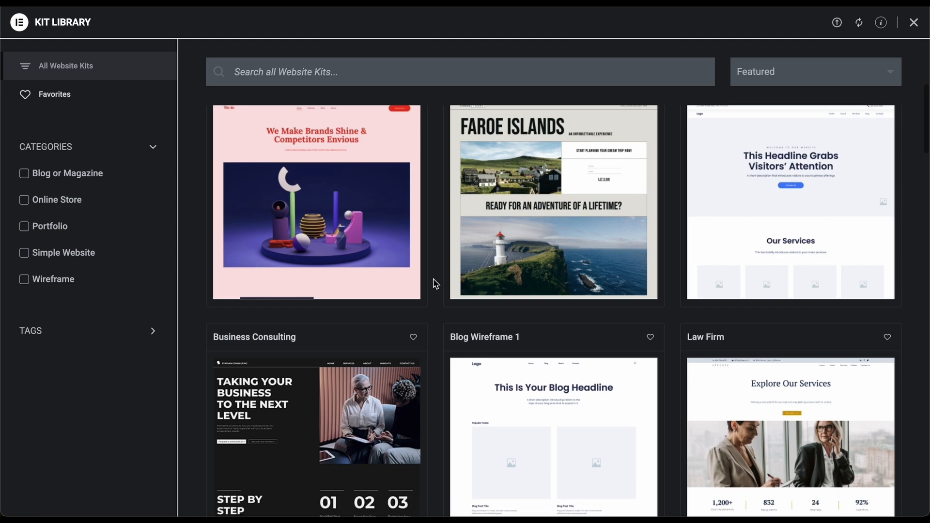
scroll(435, 285, "down", 2)
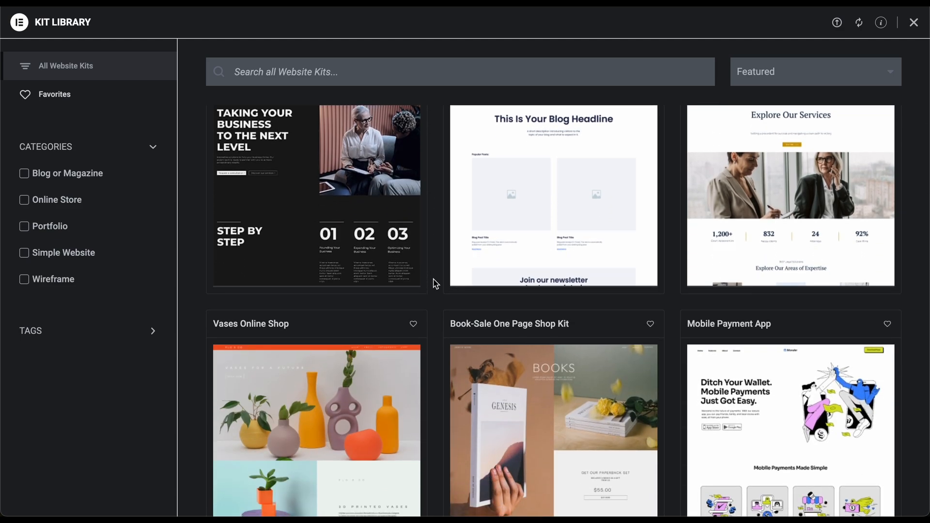
scroll(436, 285, "down", 3)
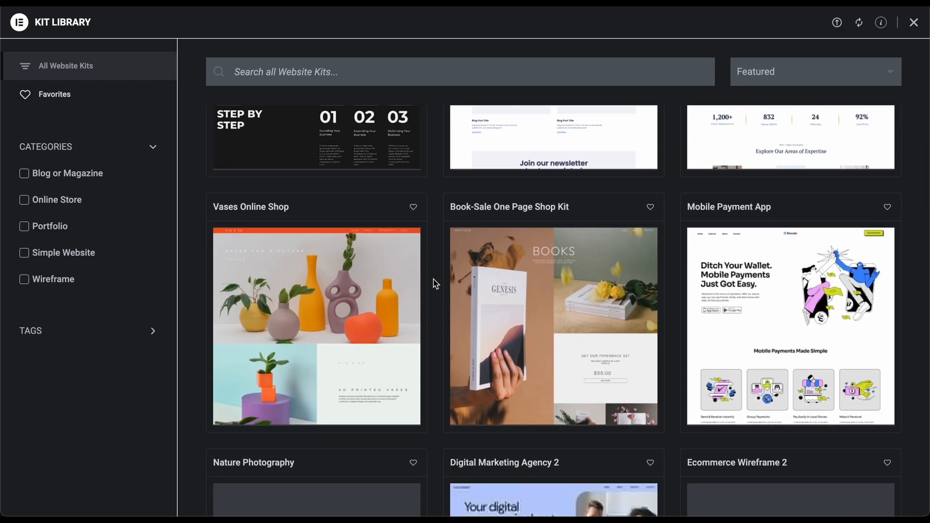
scroll(435, 284, "down", 5)
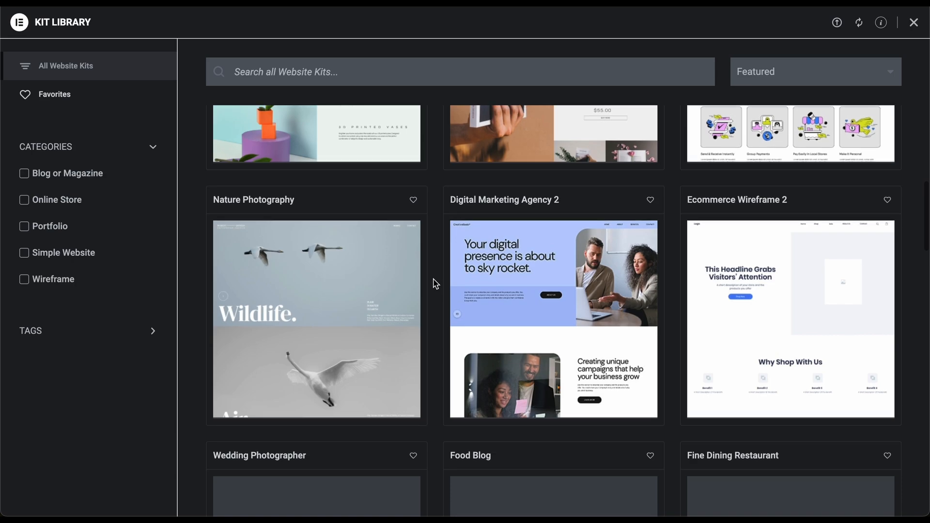
scroll(435, 284, "down", 2)
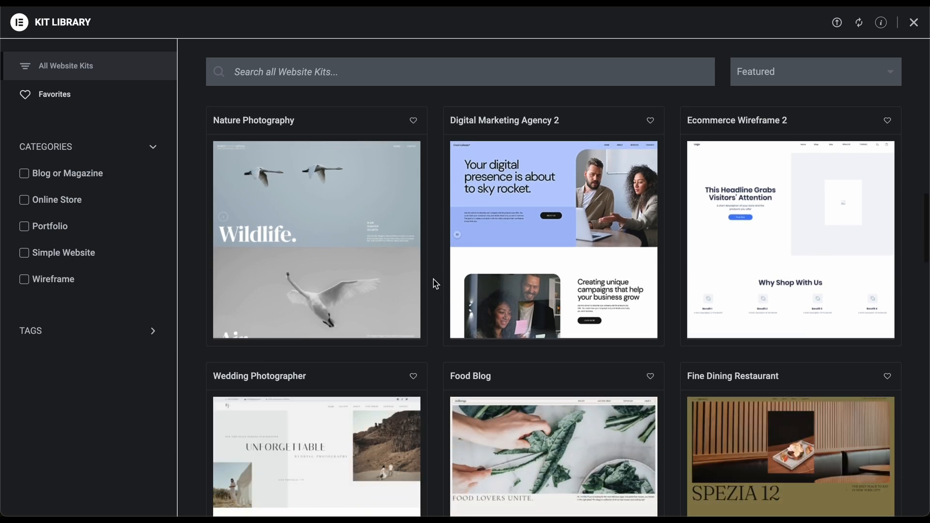
Open the demo of the Digital Marketing Agency 2 kit and review its home page from the hero to the footer.
mouse_move(475, 263)
mouse_move(489, 167)
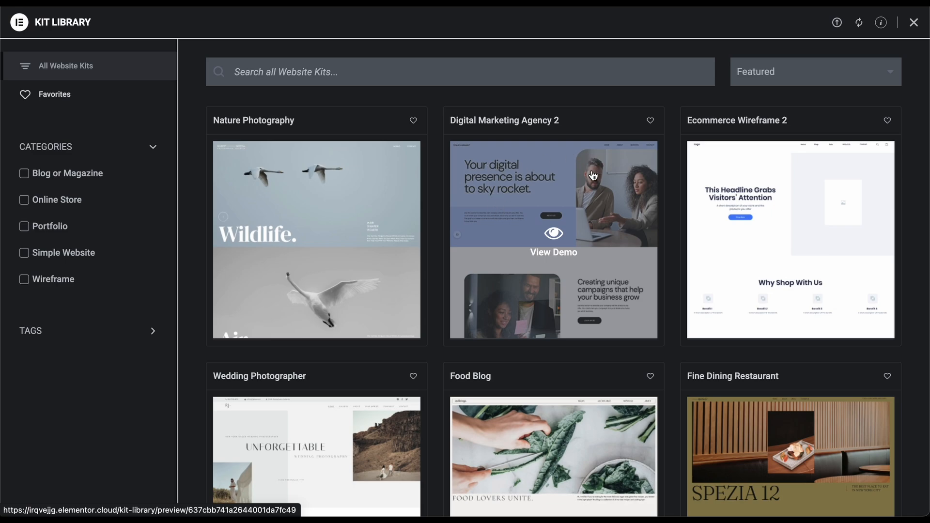
left_click(547, 253)
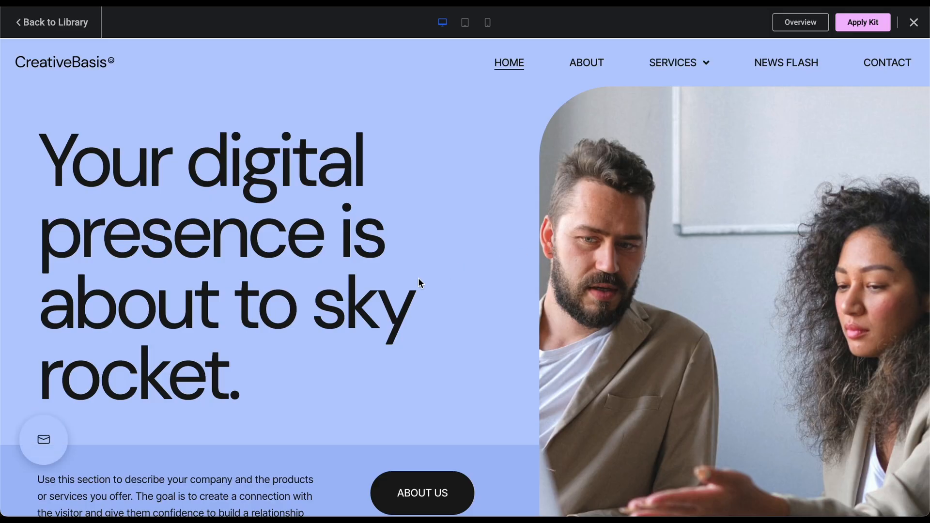
scroll(418, 278, "down", 10)
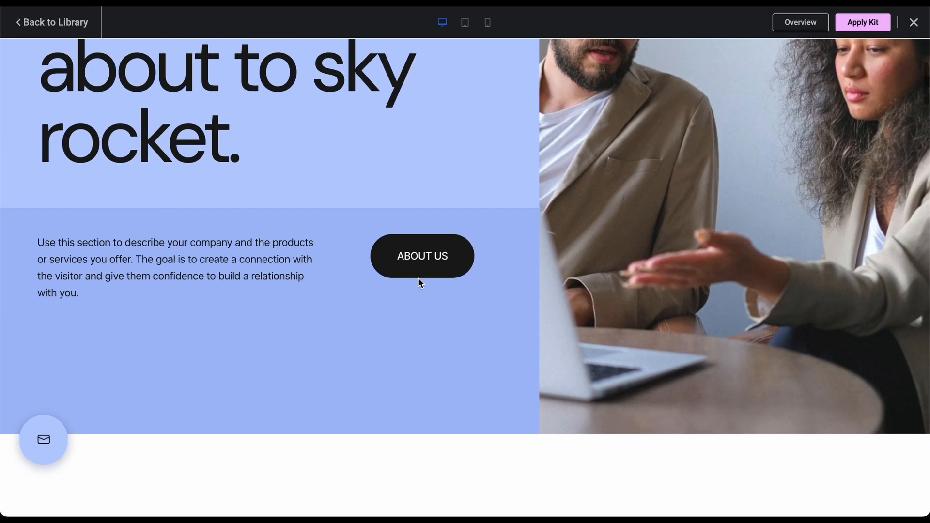
scroll(419, 280, "down", 12)
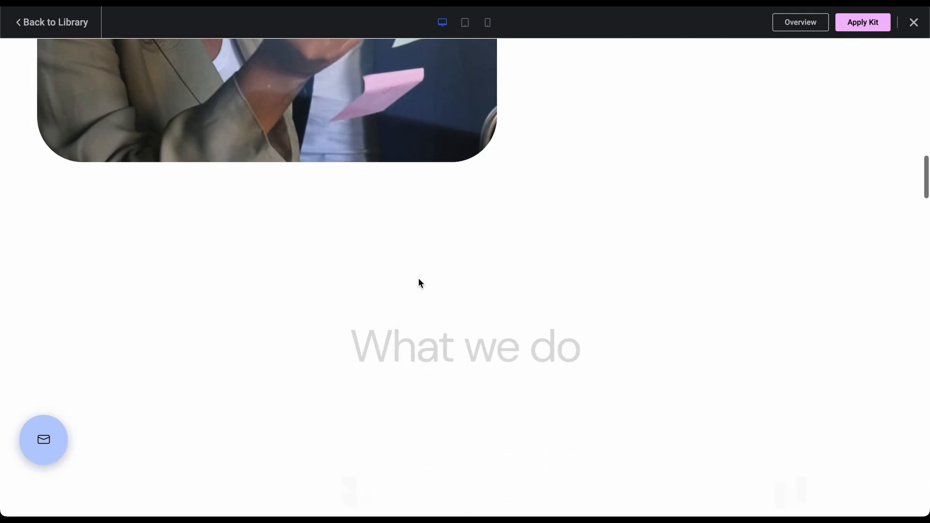
scroll(419, 282, "down", 12)
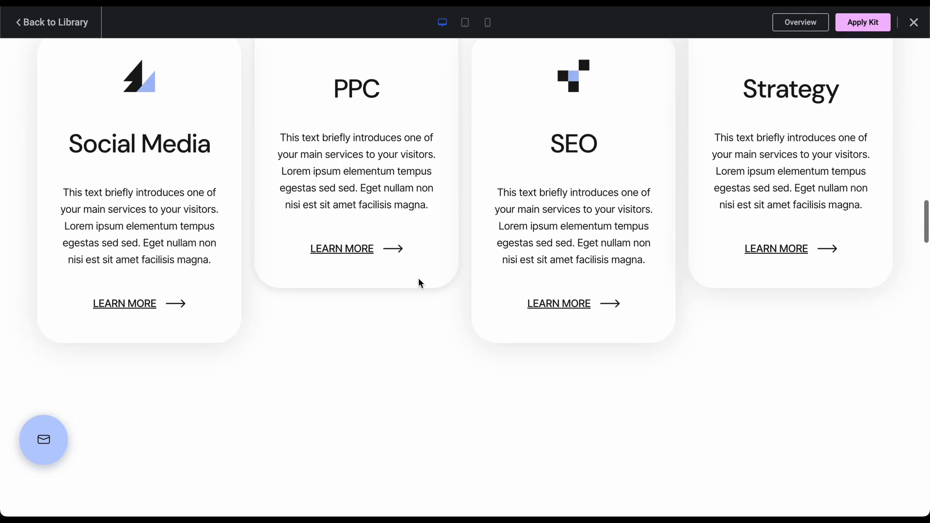
scroll(420, 283, "down", 10)
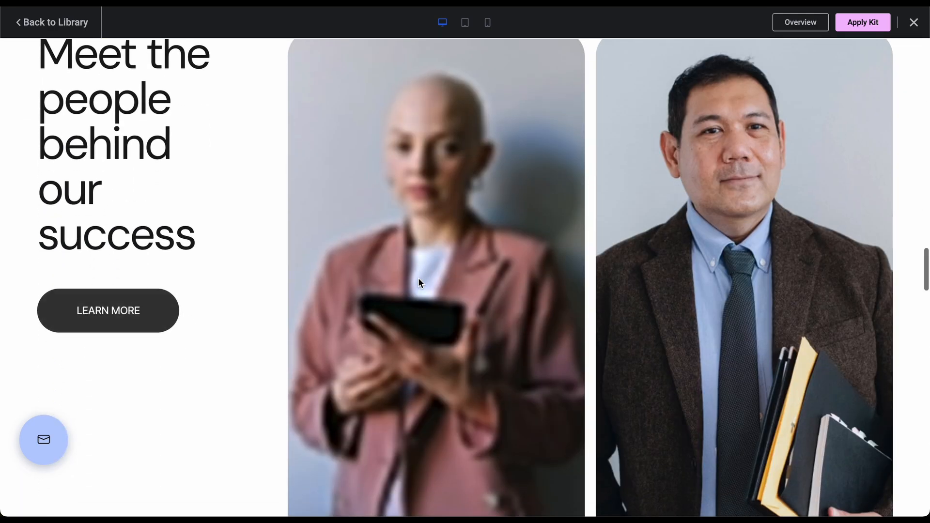
scroll(419, 283, "down", 12)
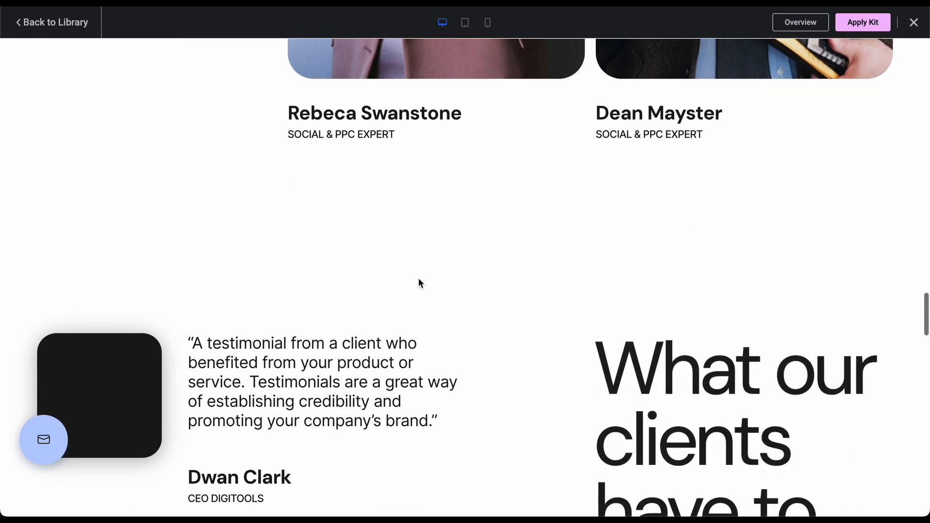
scroll(419, 282, "down", 12)
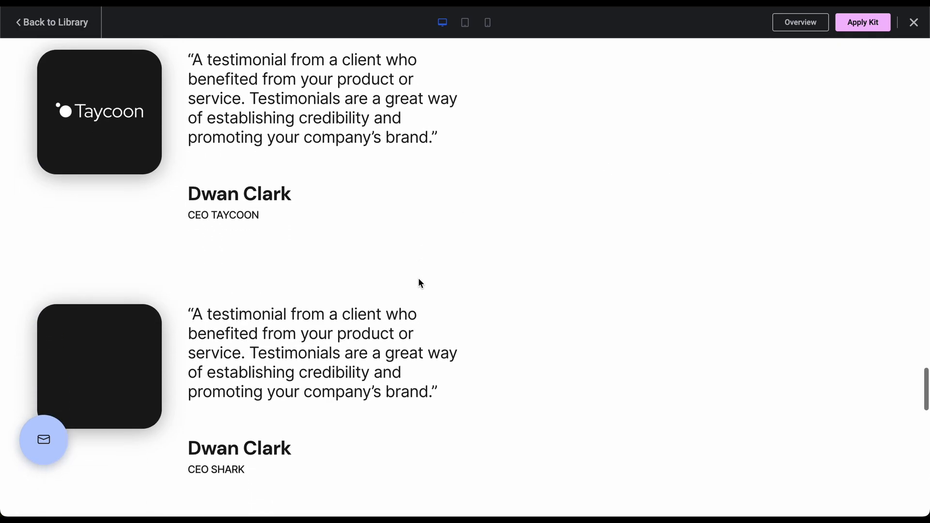
scroll(419, 283, "down", 10)
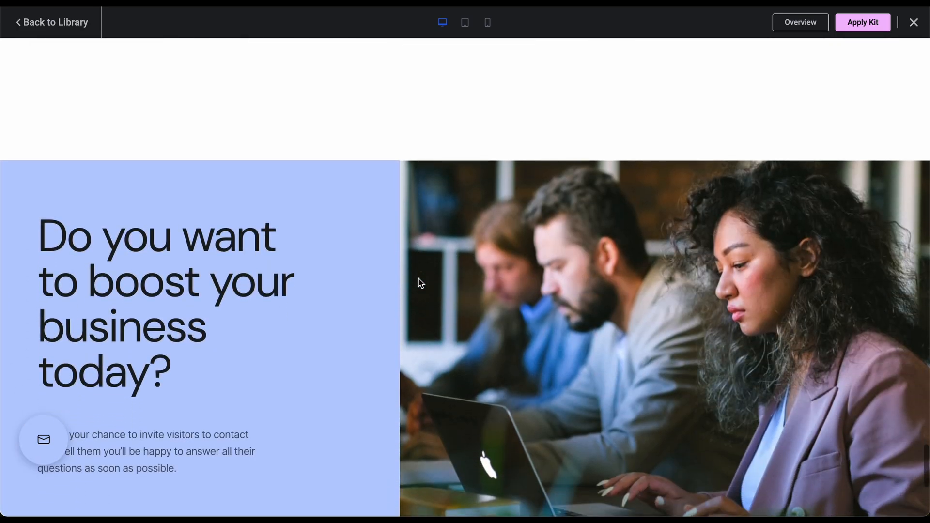
scroll(419, 283, "down", 6)
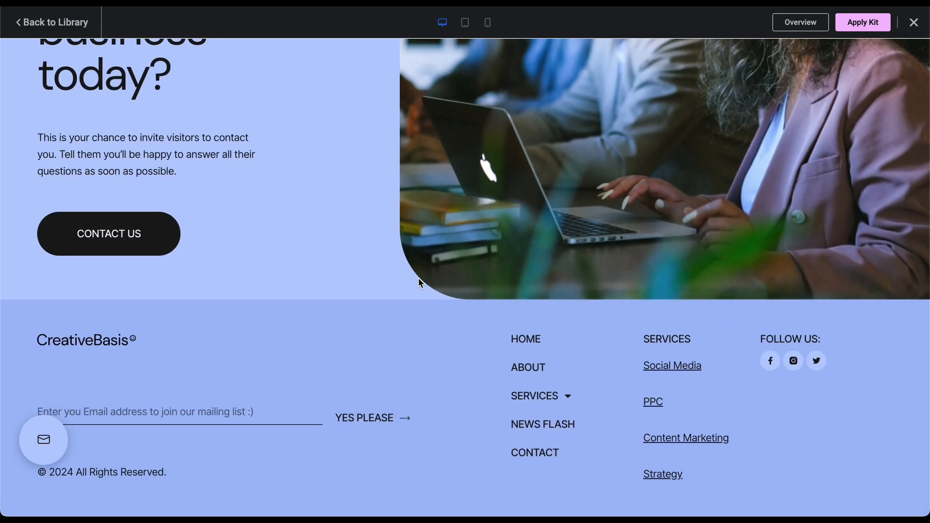
scroll(418, 279, "up", 20)
scroll(420, 283, "up", 20)
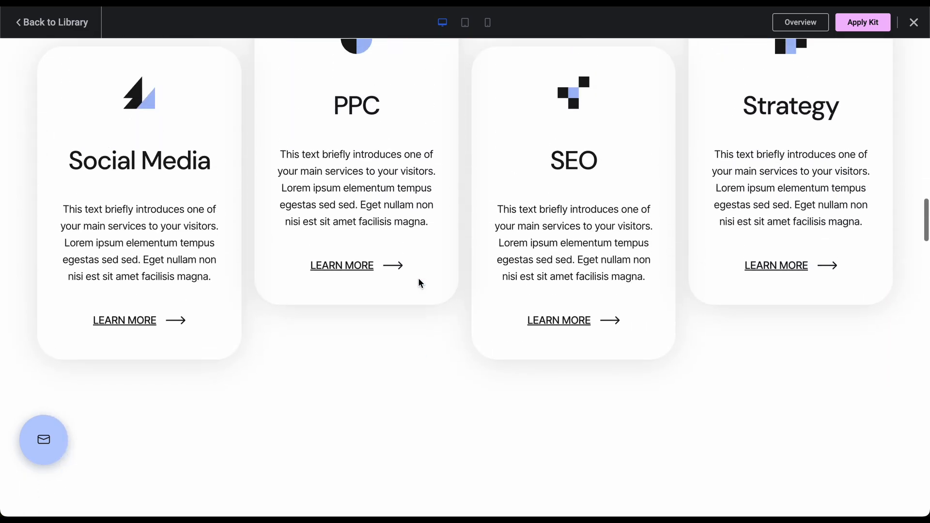
scroll(420, 284, "up", 8)
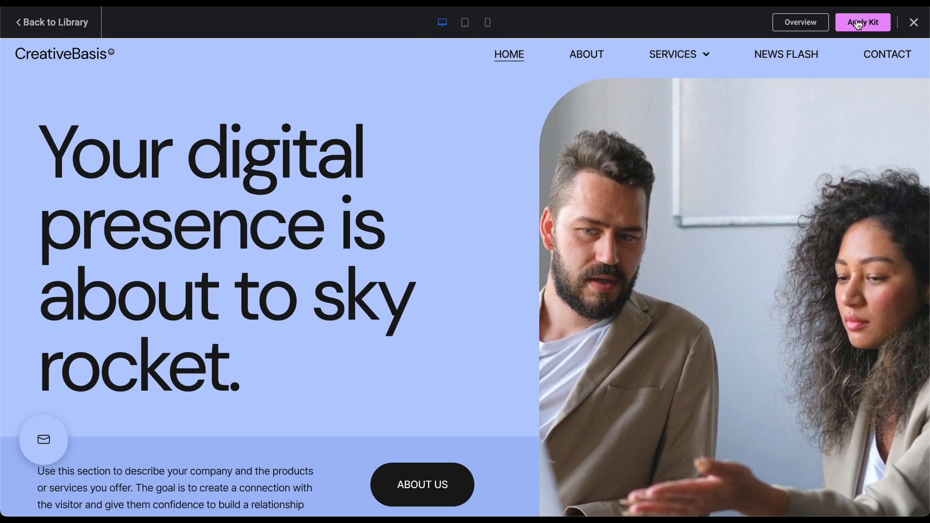
Apply the entire Digital Marketing Agency 2 kit to the site, skipping unfiltered file uploads.
left_click(858, 25)
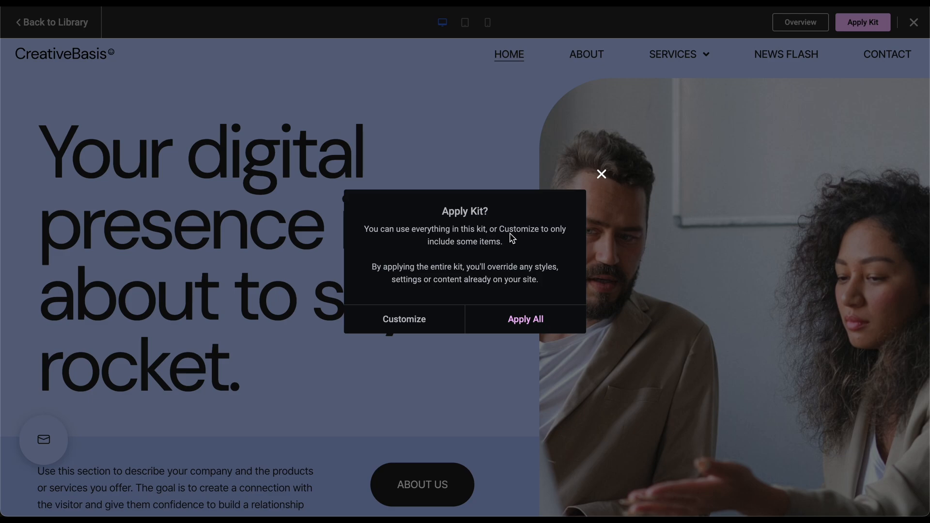
left_click(522, 320)
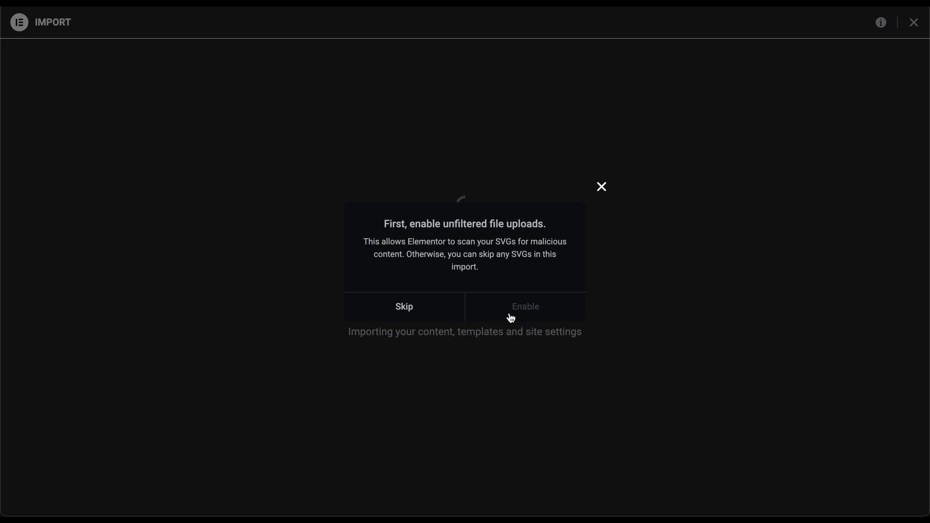
left_click(408, 314)
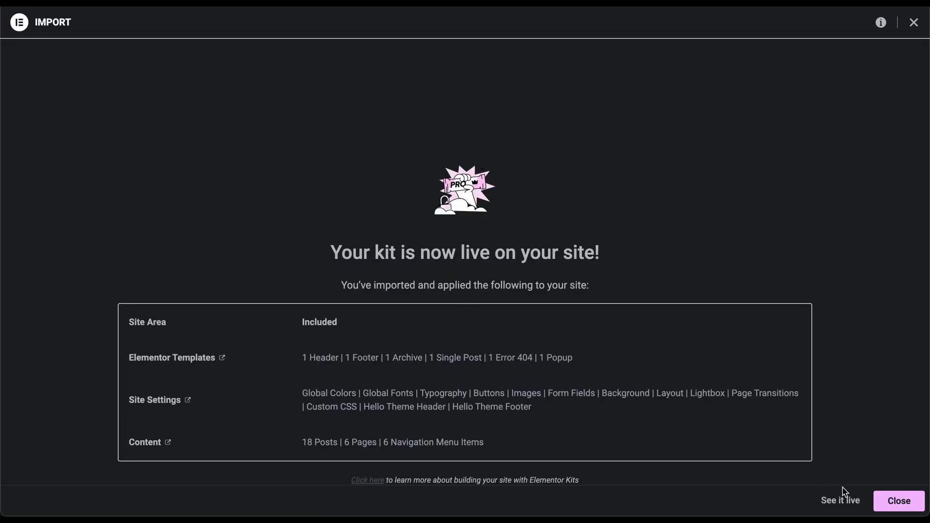
Check the live site with the applied kit and close the import summary.
left_click(843, 502)
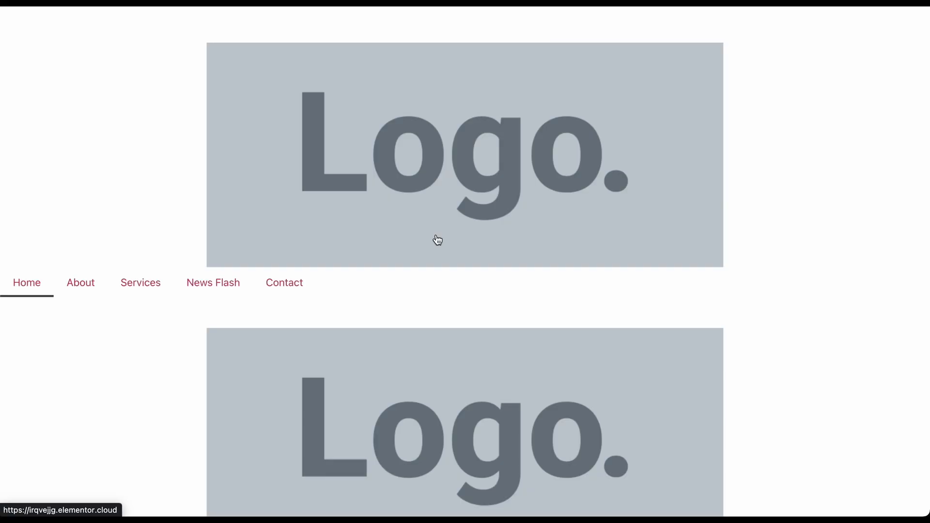
scroll(436, 239, "down", 5)
scroll(438, 240, "down", 3)
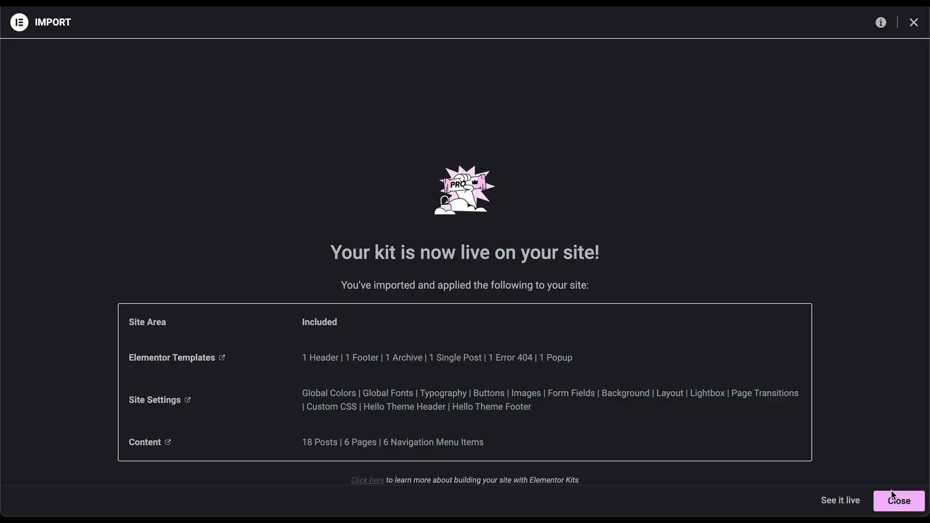
left_click(893, 501)
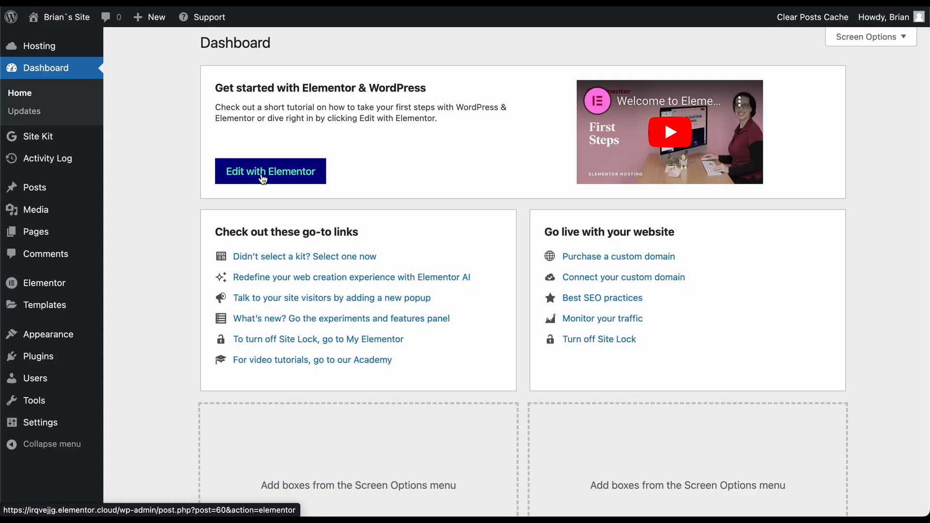
Open the home page in the Elementor editor and examine its header and first sections at full width.
left_click(262, 179)
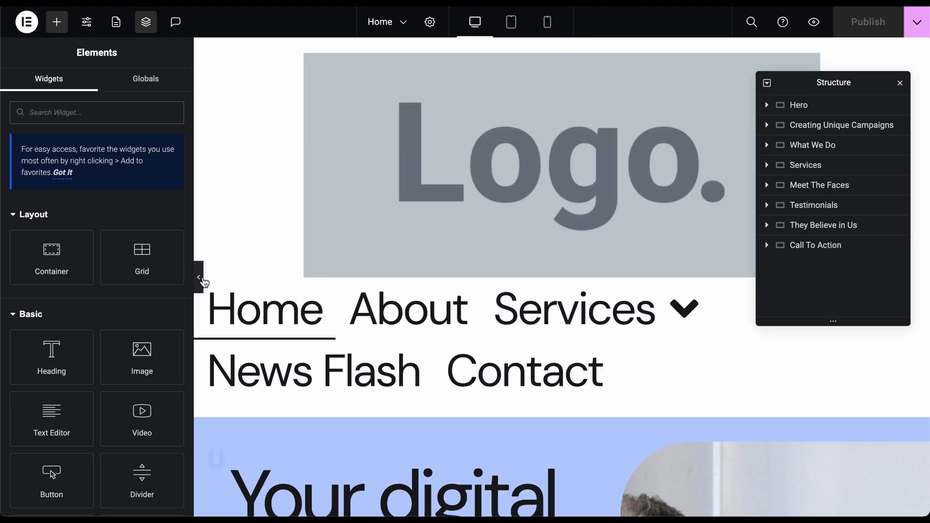
left_click(203, 280)
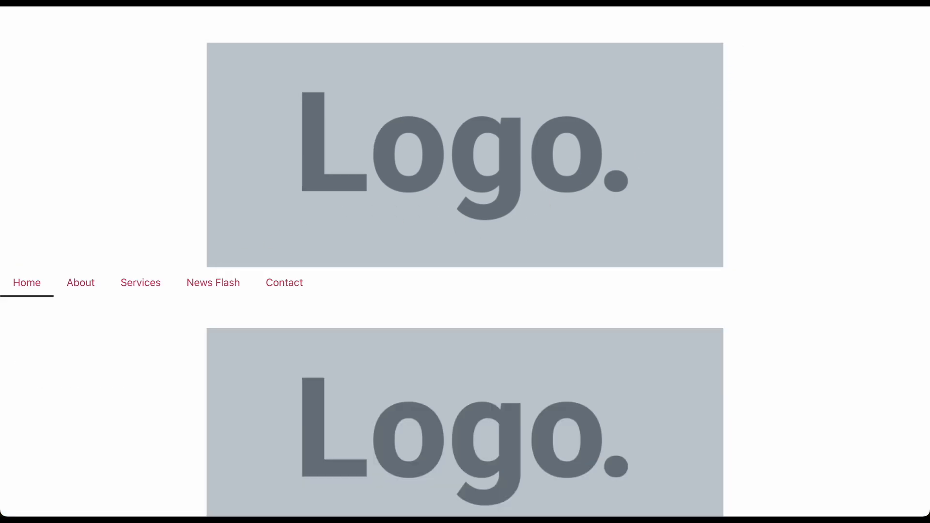
scroll(648, 254, "down", 8)
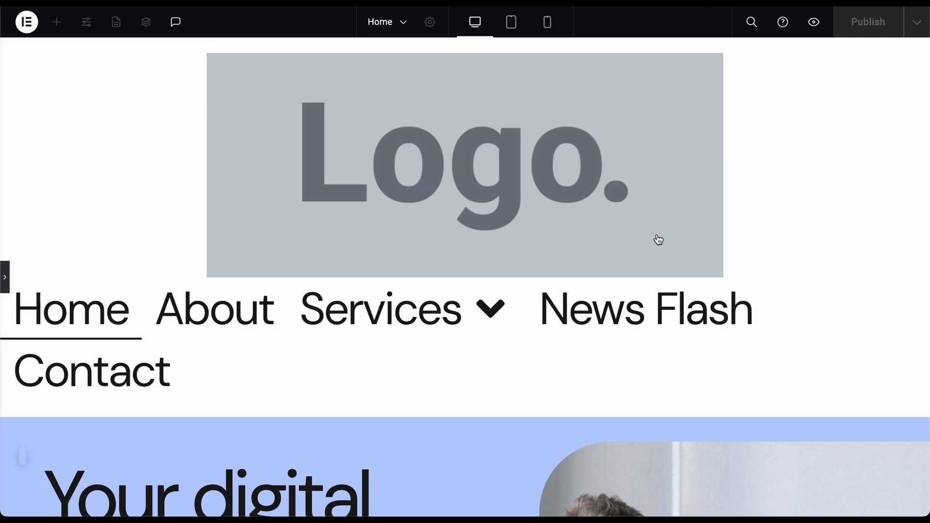
scroll(655, 233, "down", 3)
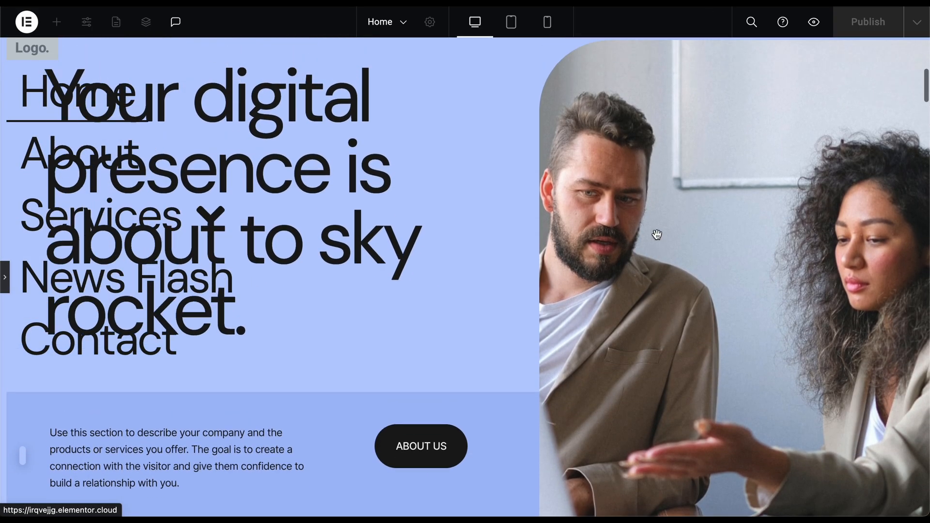
scroll(657, 234, "up", 4)
scroll(656, 237, "down", 10)
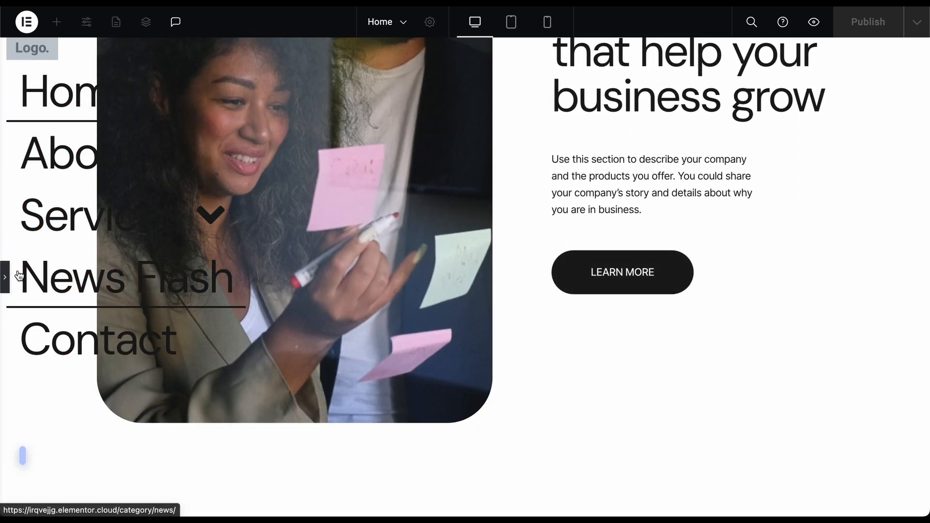
left_click(6, 278)
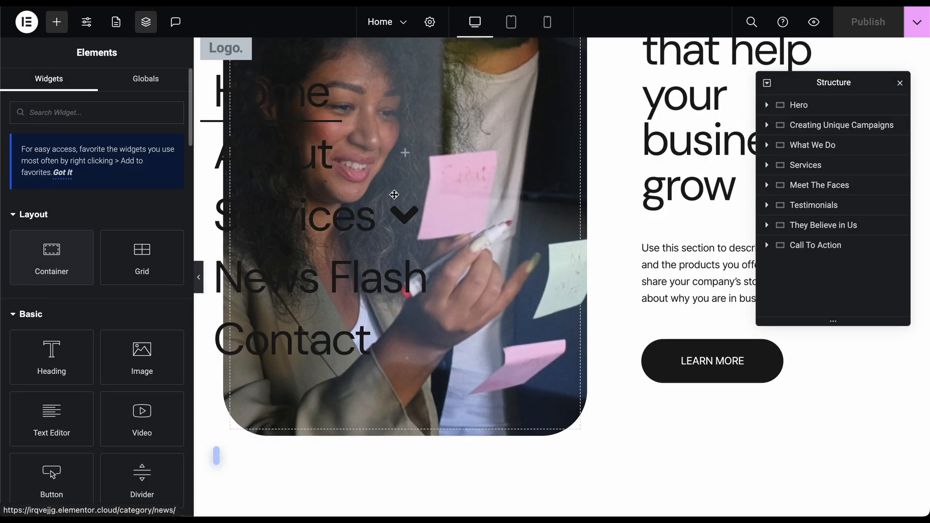
Open the site's header template for editing from the home page canvas.
scroll(473, 212, "up", 5)
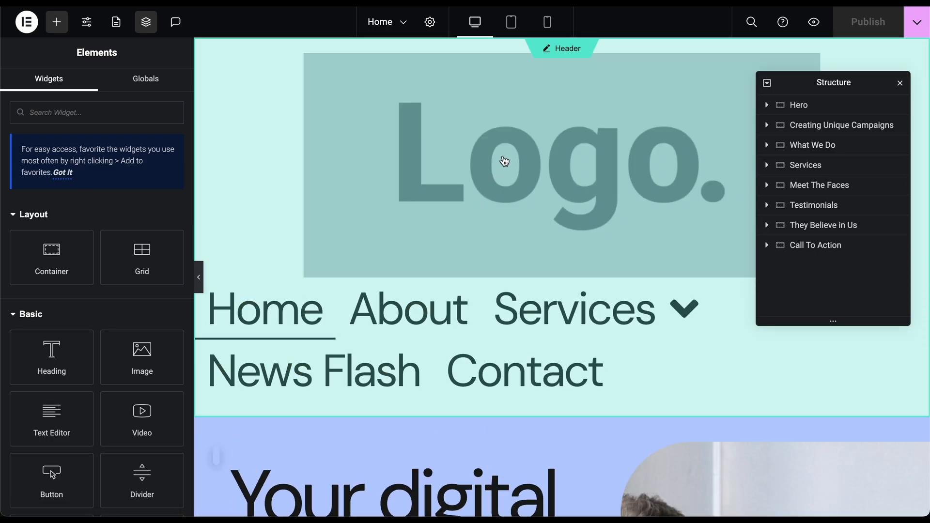
left_click(503, 160)
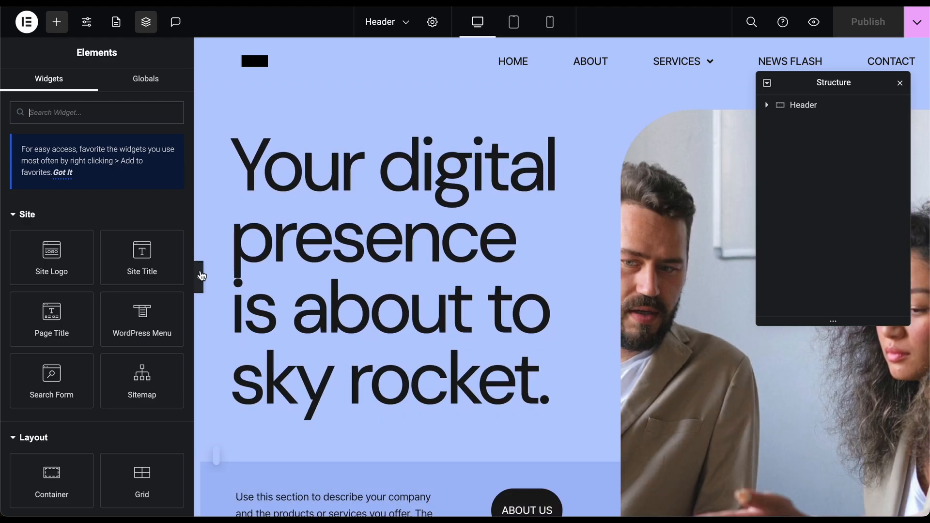
Review the page under the header template at full width, from the hero to the "They believe in us" section.
left_click(202, 276)
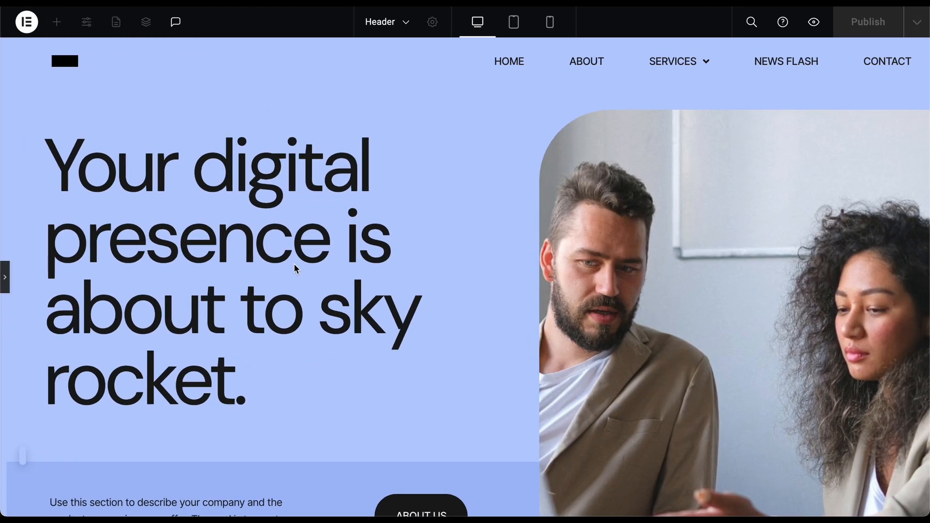
scroll(312, 305, "down", 1)
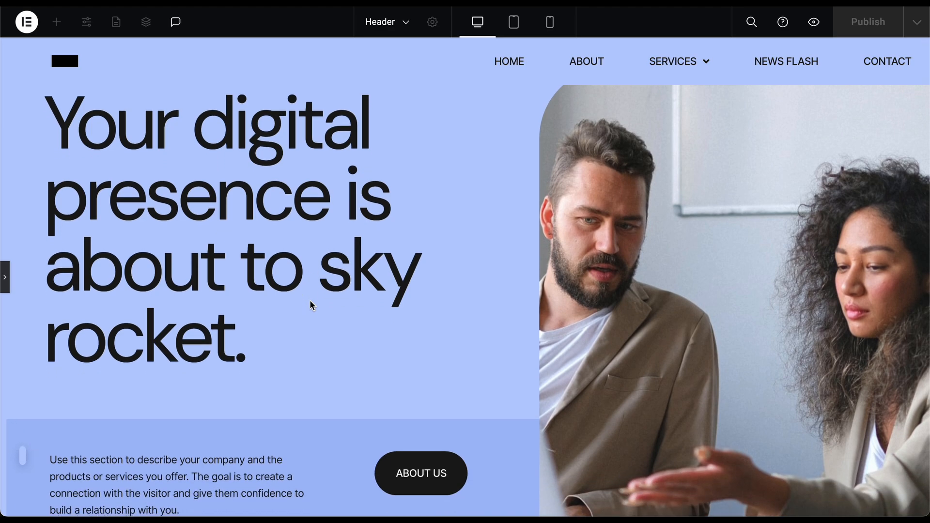
scroll(312, 305, "down", 10)
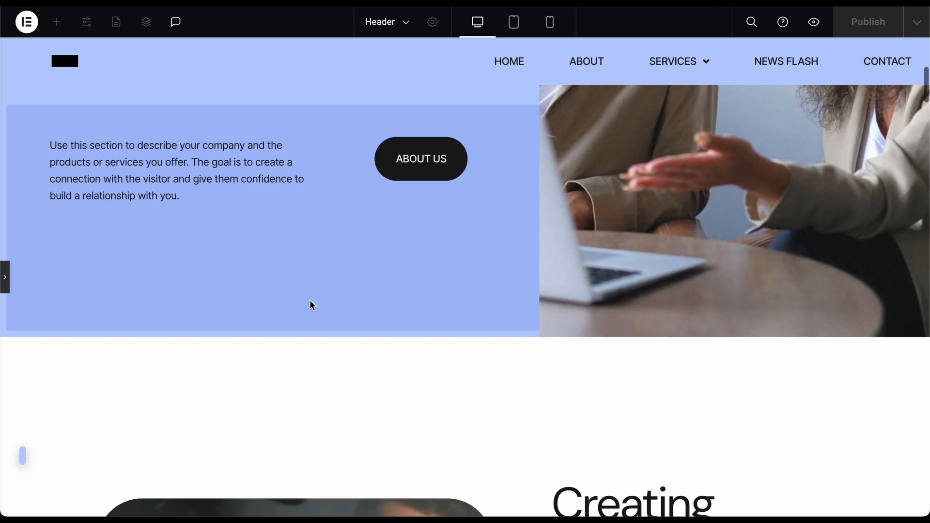
scroll(312, 305, "down", 10)
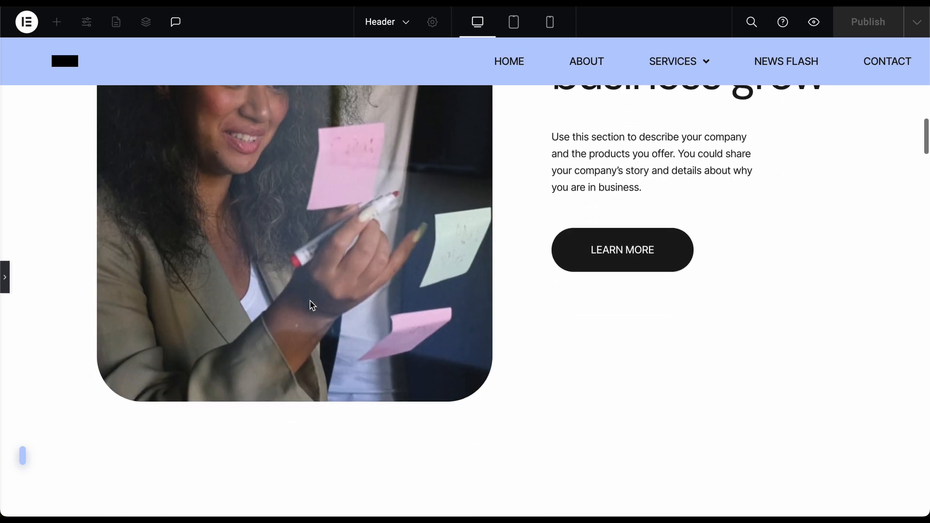
scroll(312, 305, "down", 10)
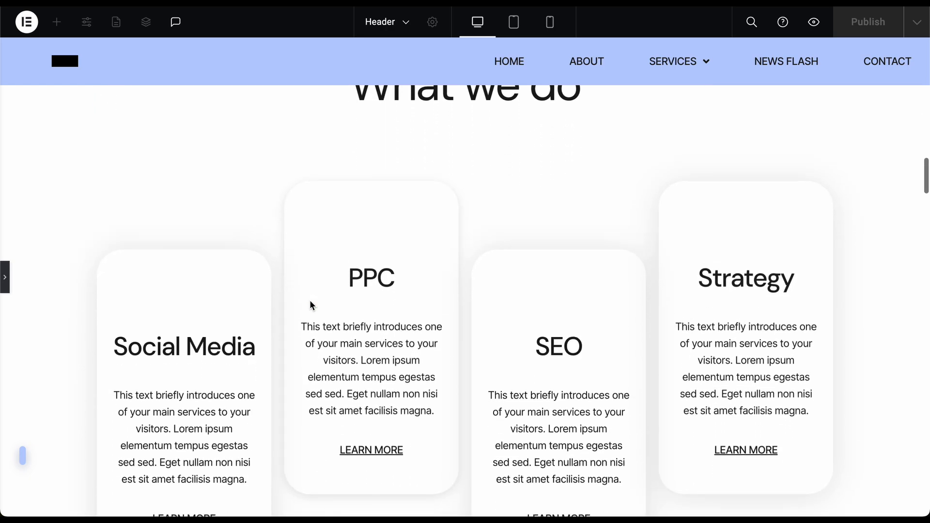
scroll(311, 304, "down", 15)
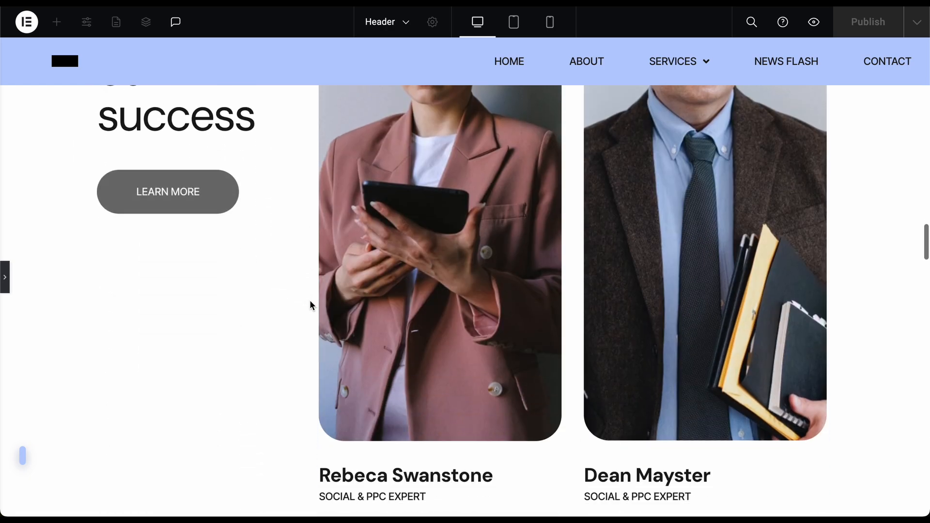
scroll(310, 304, "down", 3)
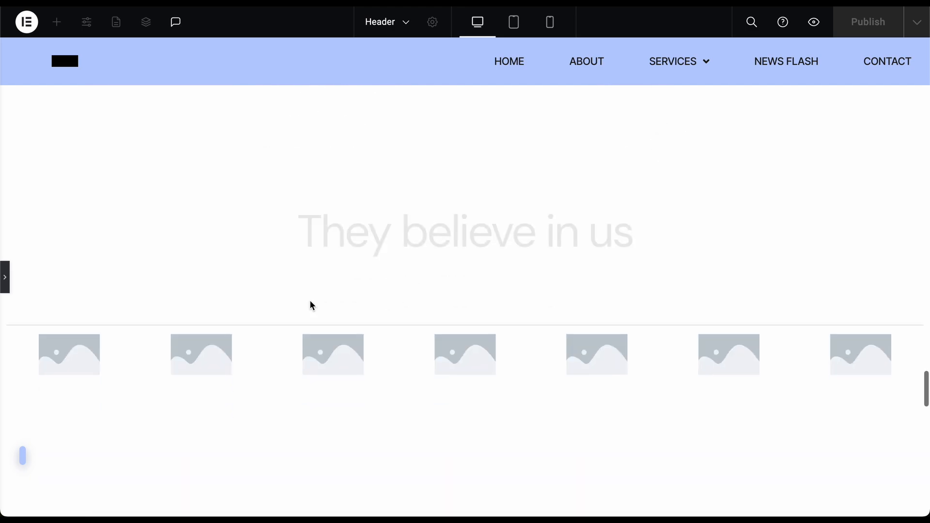
scroll(310, 304, "up", 20)
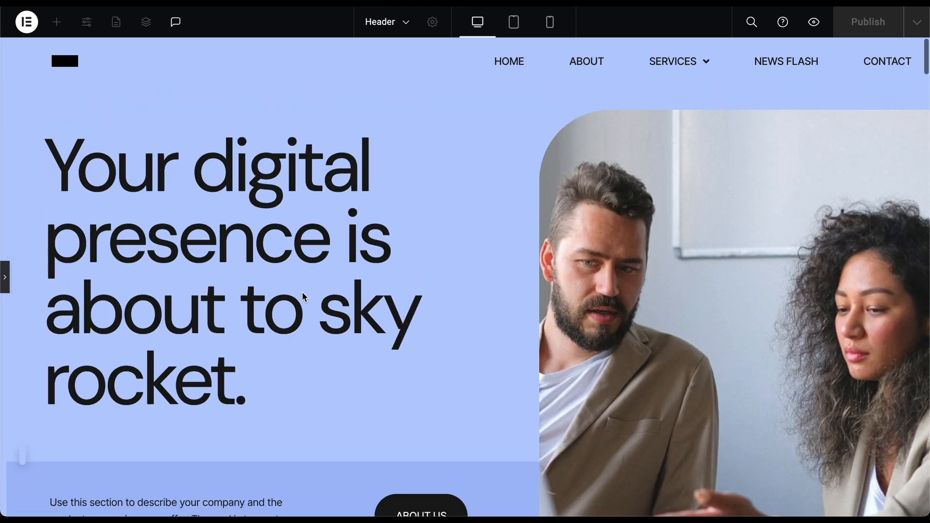
left_click(6, 273)
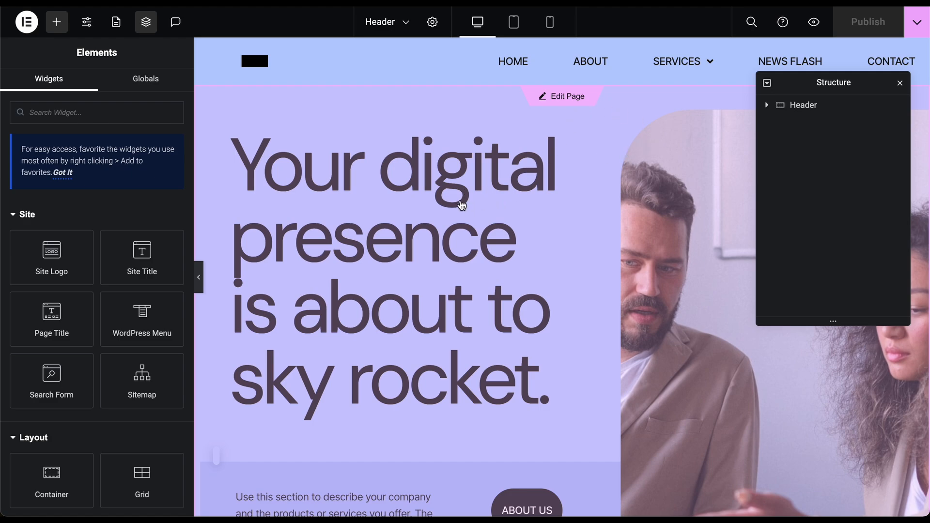
Switch back to editing the home page and change the hero heading to "Your digital presence is about to take off!".
left_click(444, 208)
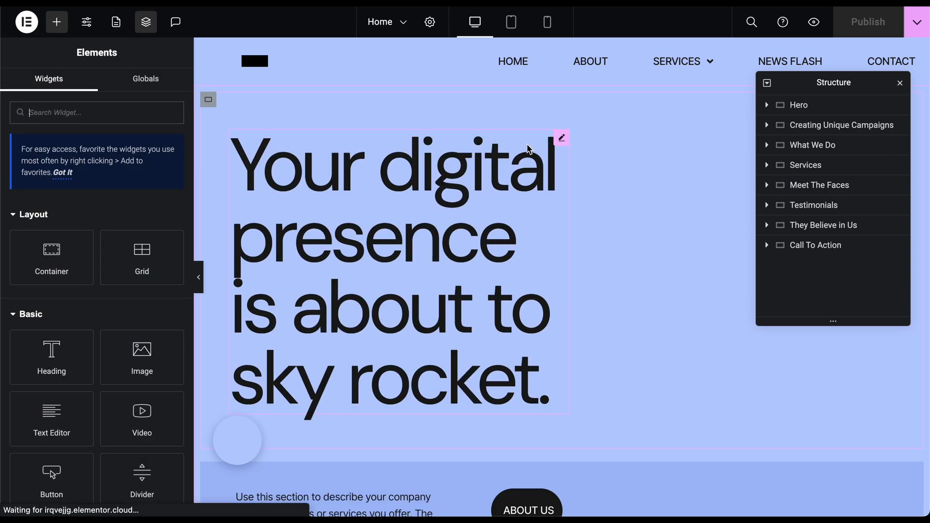
left_click(553, 142)
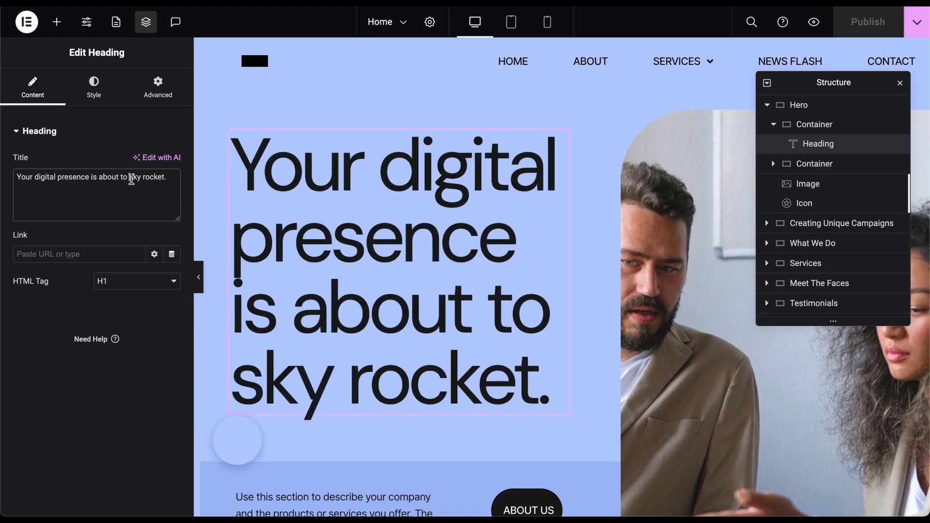
left_click_drag(129, 179, 167, 178)
type("take o")
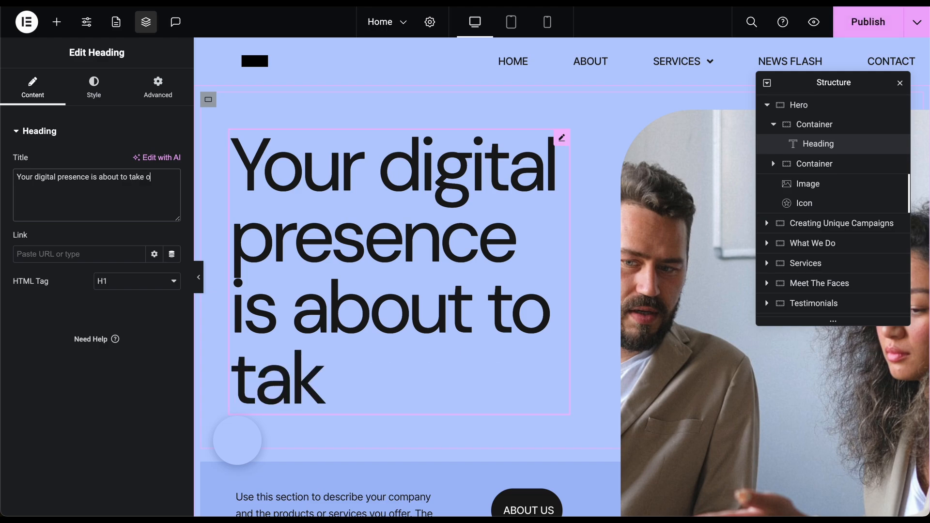
type("ff!")
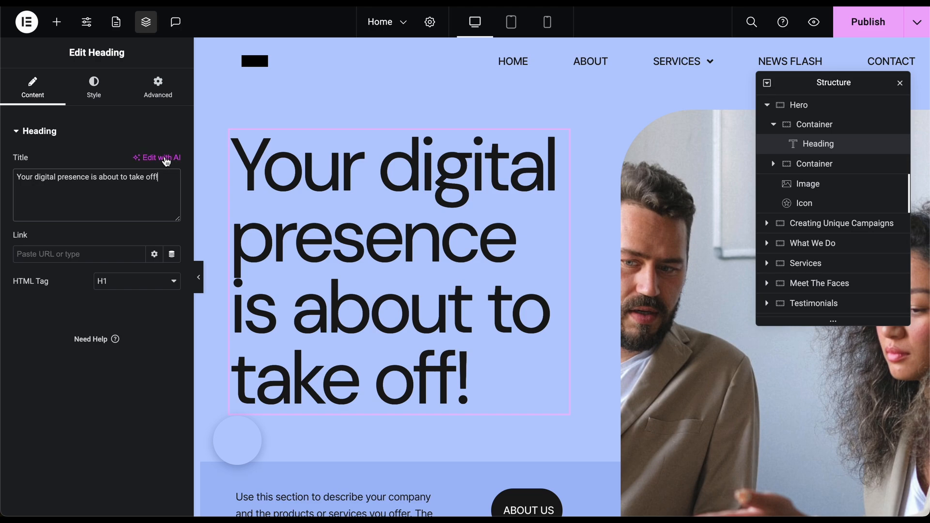
Accept the Elementor AI terms, rewrite the hero heading in an Inspirational tone and apply the generated text.
left_click(166, 161)
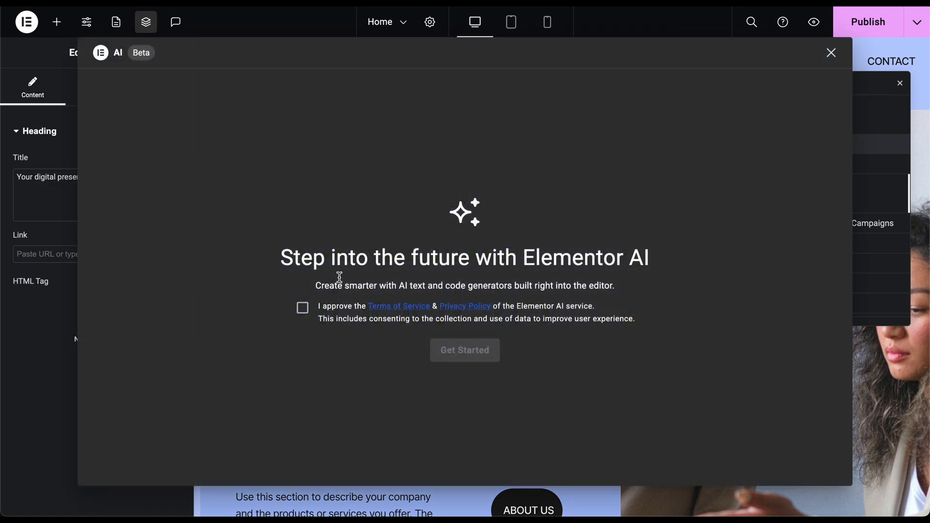
left_click(301, 308)
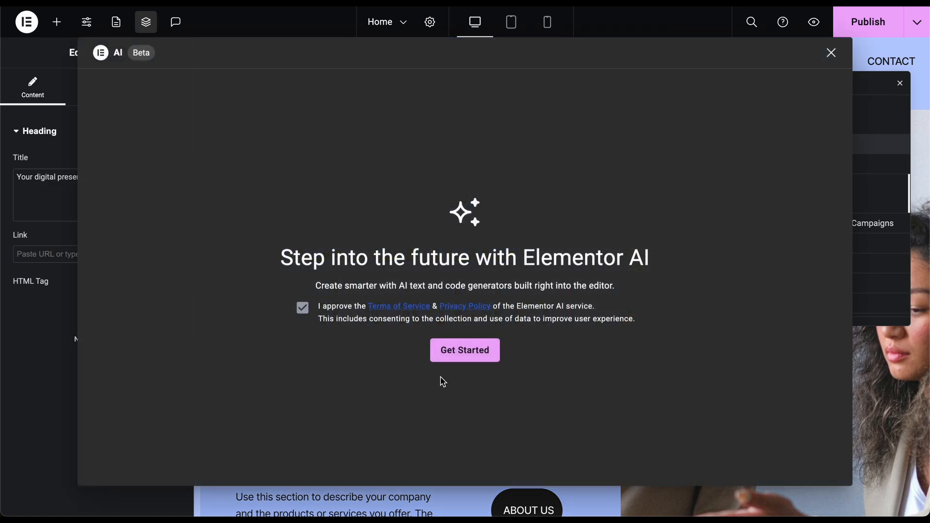
left_click(481, 357)
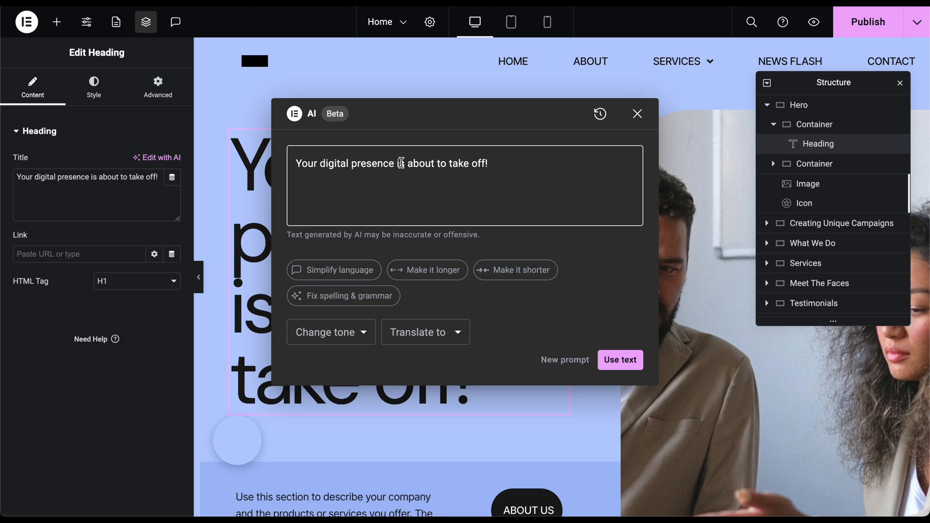
left_click(361, 340)
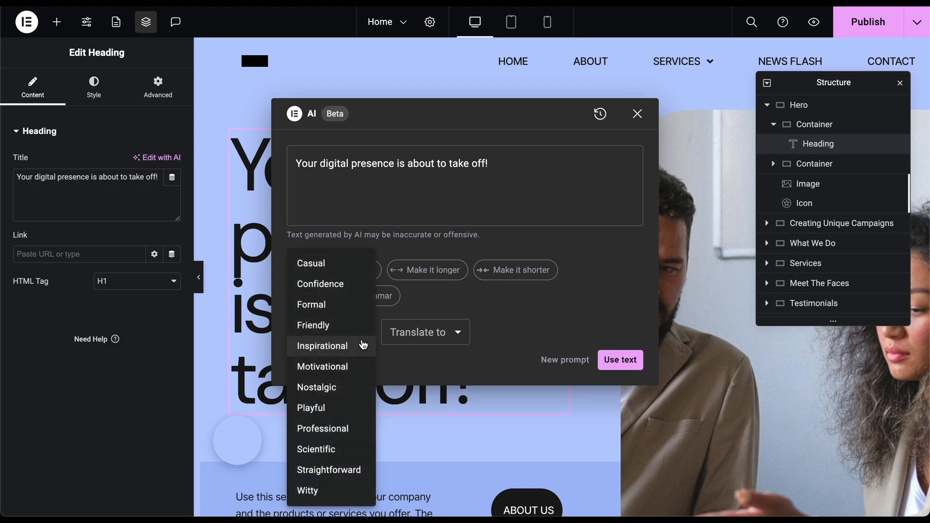
left_click(363, 345)
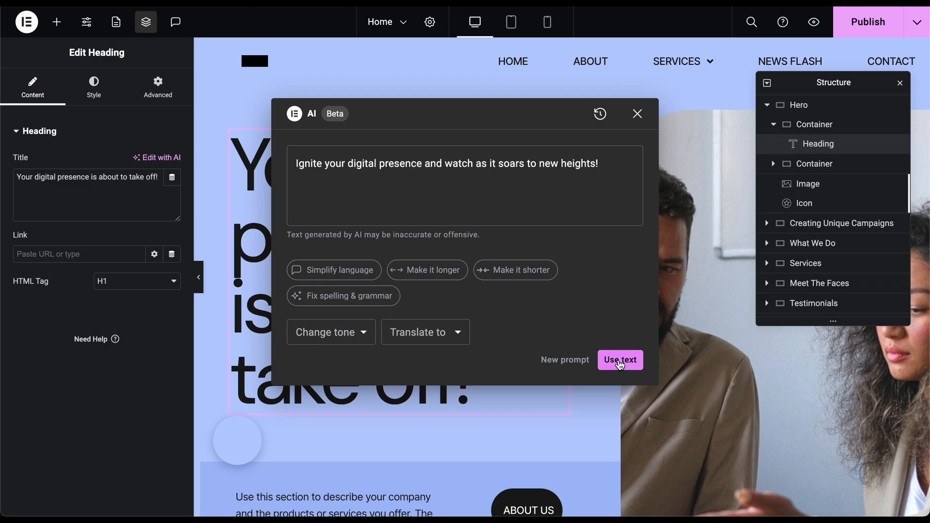
left_click(620, 361)
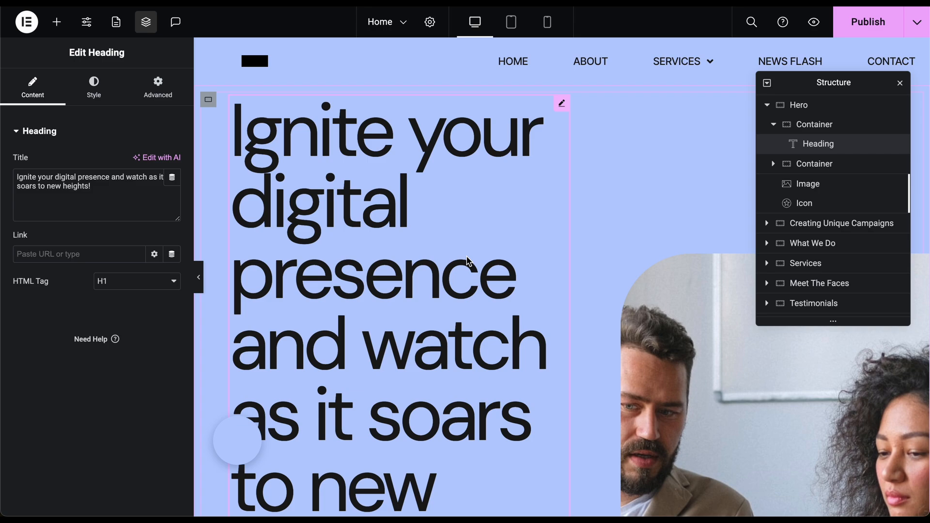
Set the hero heading's text color to black, #000000.
left_click(99, 190)
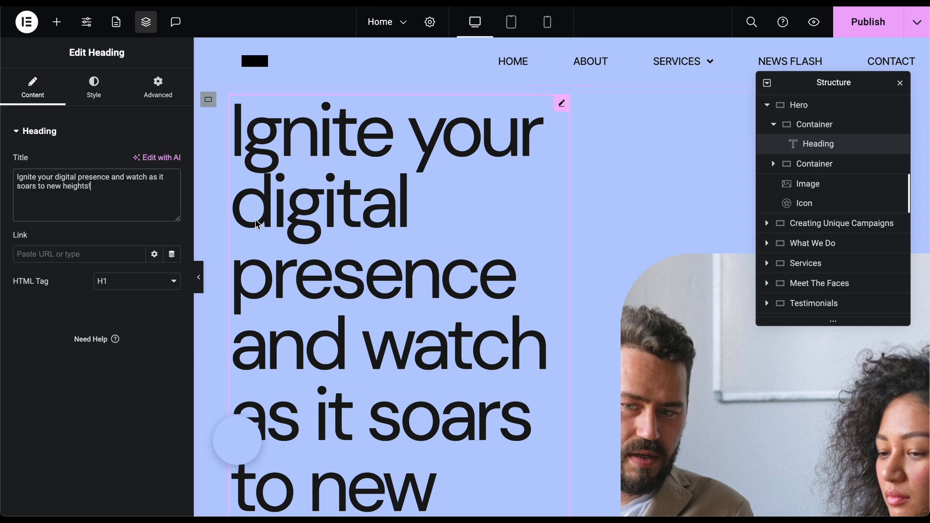
scroll(241, 265, "down", 3)
scroll(241, 264, "up", 3)
left_click(94, 92)
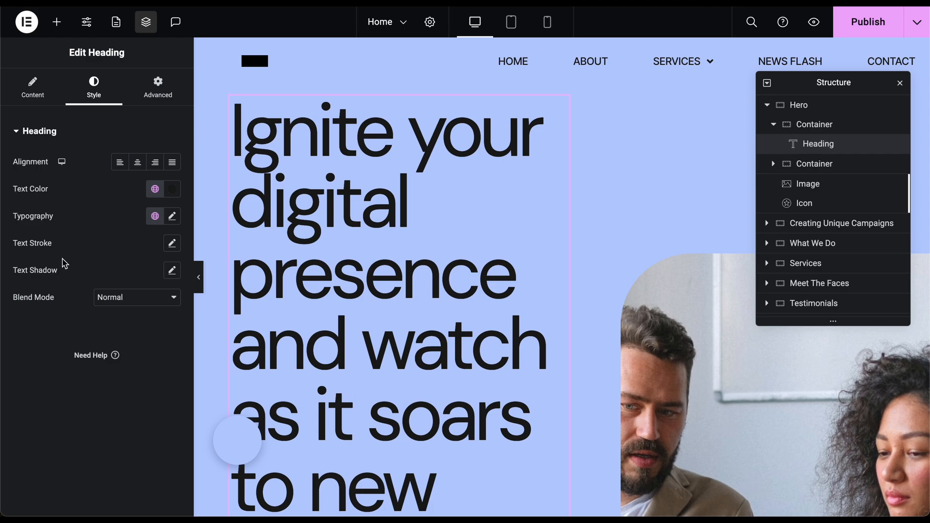
left_click(175, 191)
left_click_drag(188, 266, 213, 284)
left_click_drag(107, 321, 90, 345)
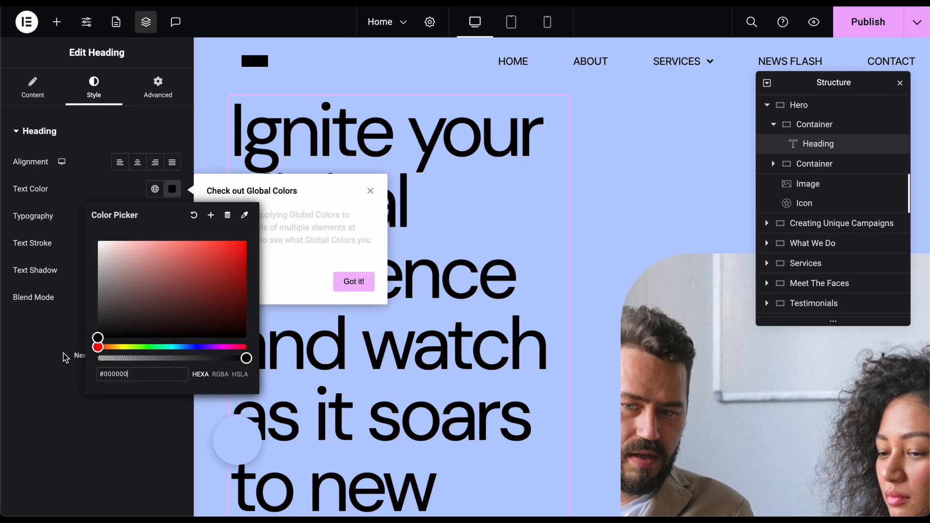
left_click(102, 186)
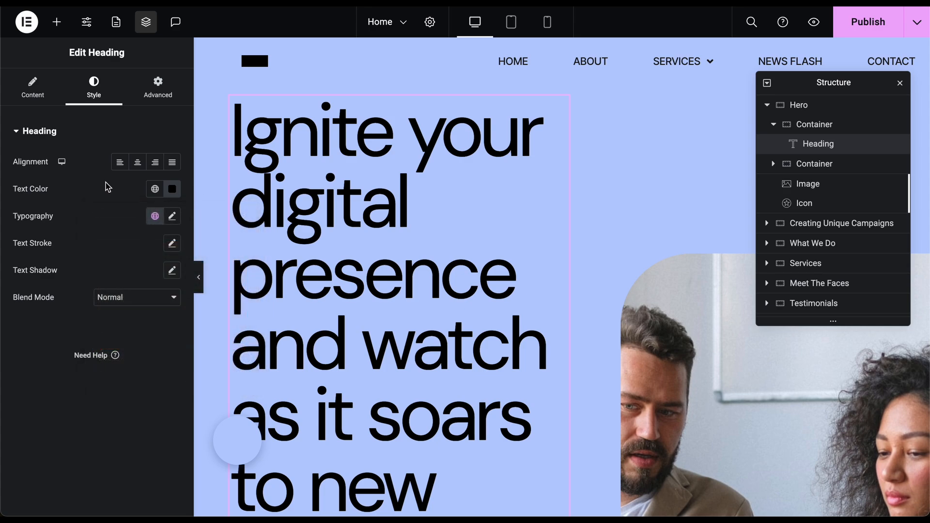
Set the hero heading's font size to 80 px and its line height to 80 px.
left_click(173, 217)
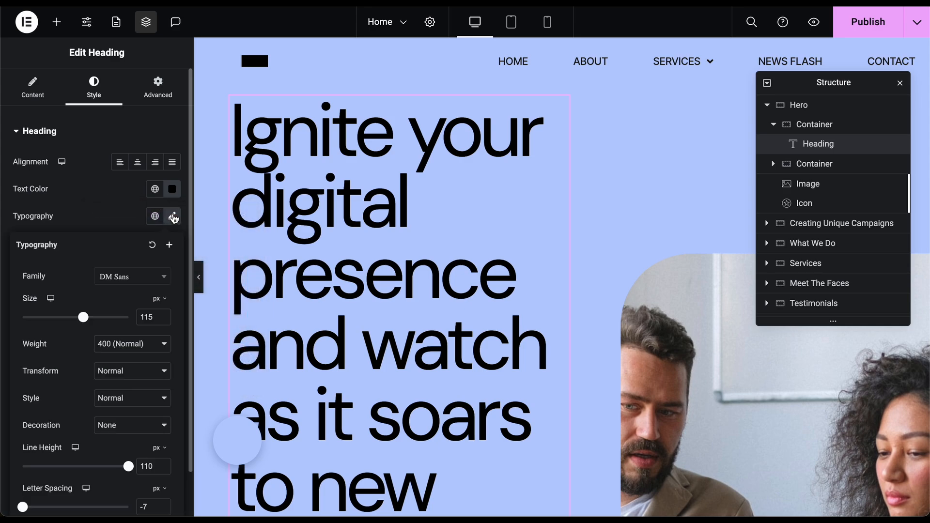
scroll(90, 256, "down", 1)
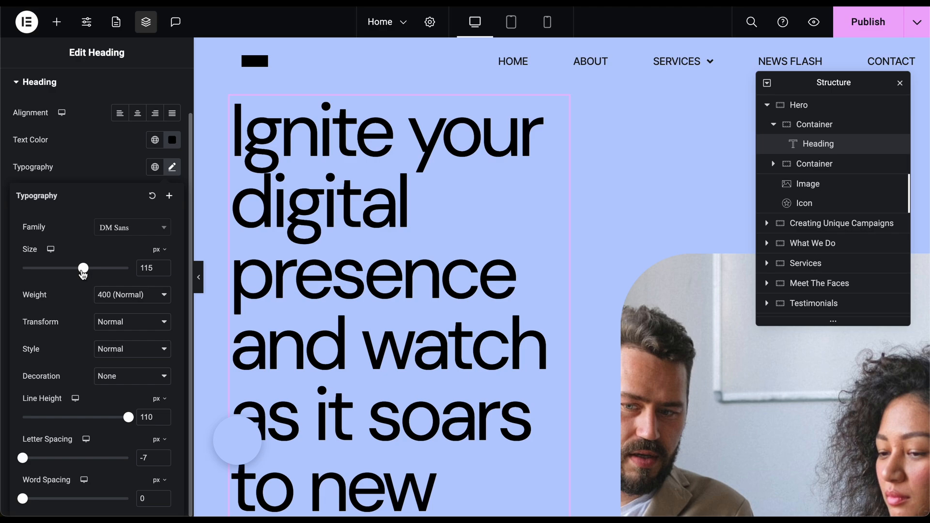
left_click_drag(83, 273, 64, 272)
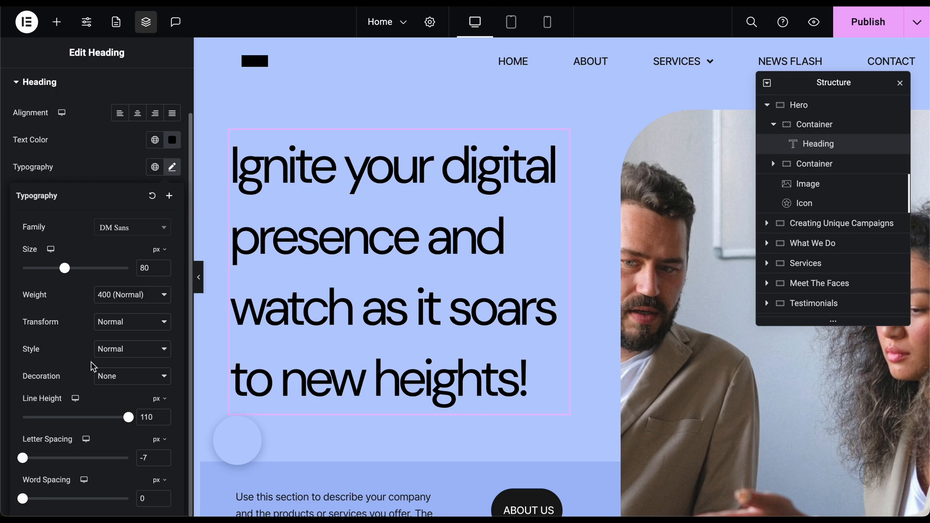
left_click_drag(129, 419, 107, 419)
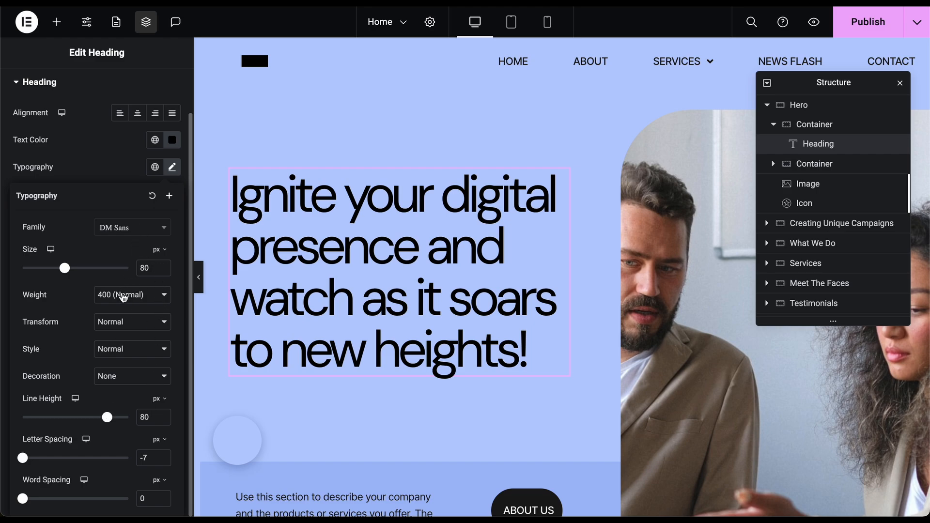
Compare the 500 (Medium) and 600 (Semi Bold) weights on the hero heading and settle on 600 (Semi Bold).
left_click(123, 298)
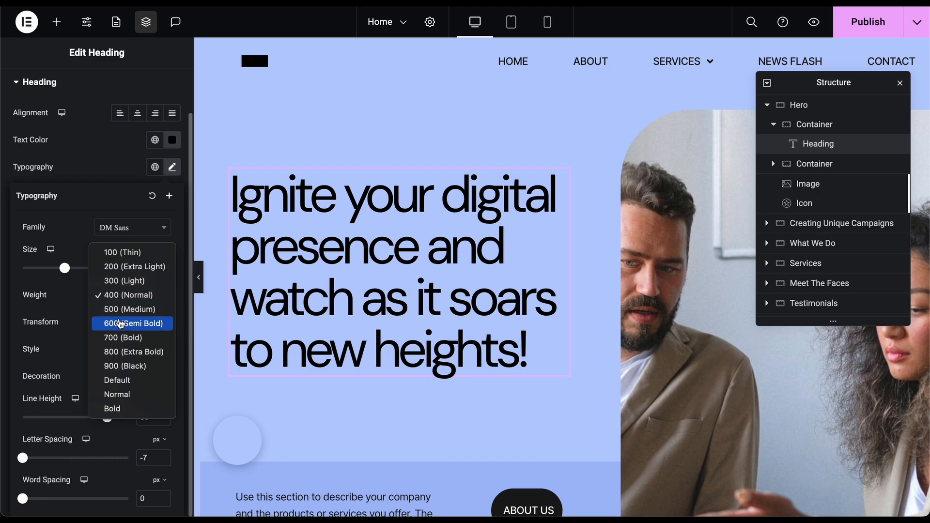
left_click(121, 323)
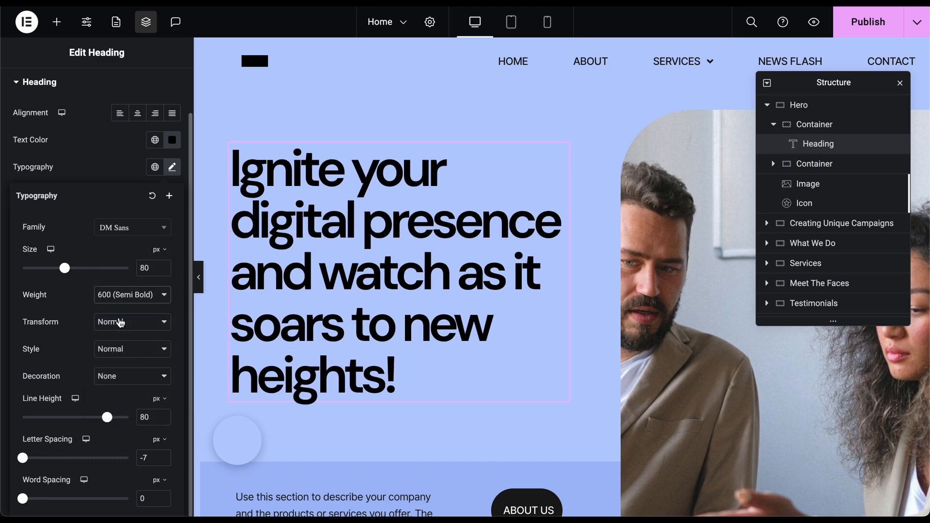
left_click(122, 300)
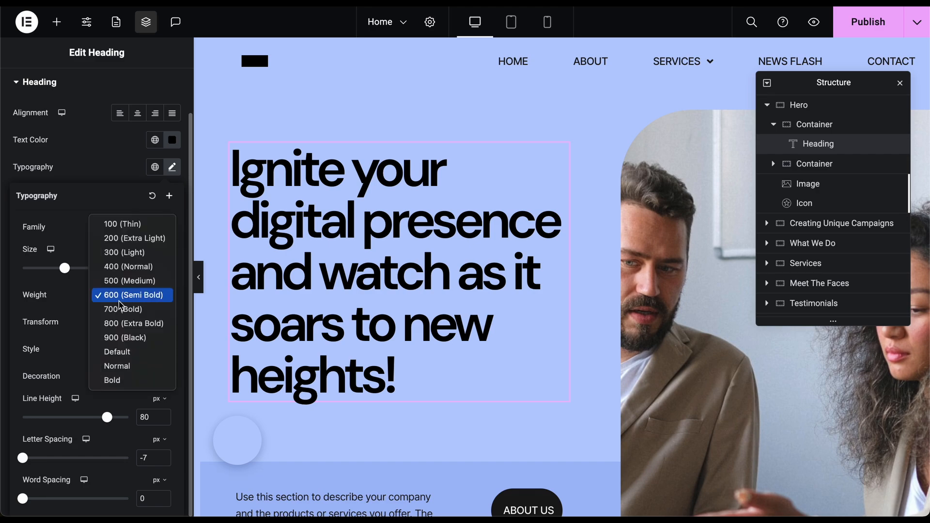
left_click(129, 281)
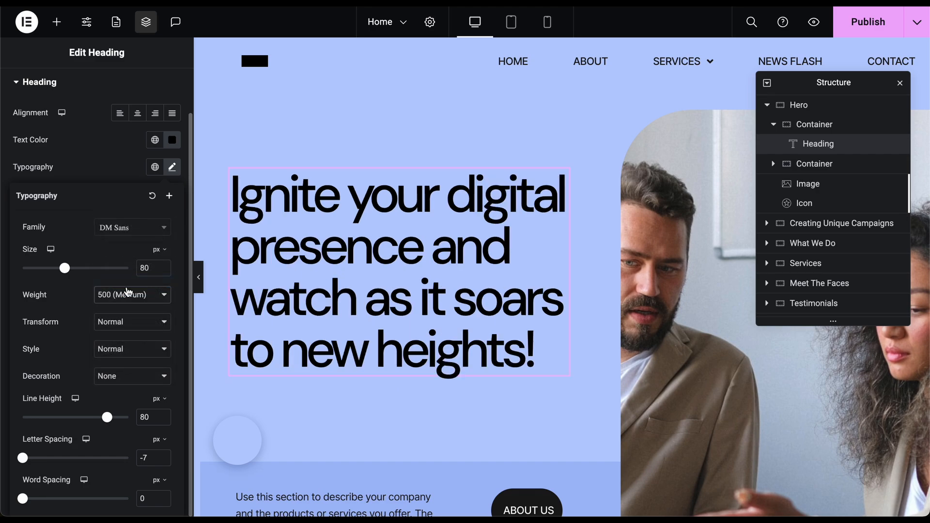
left_click(128, 292)
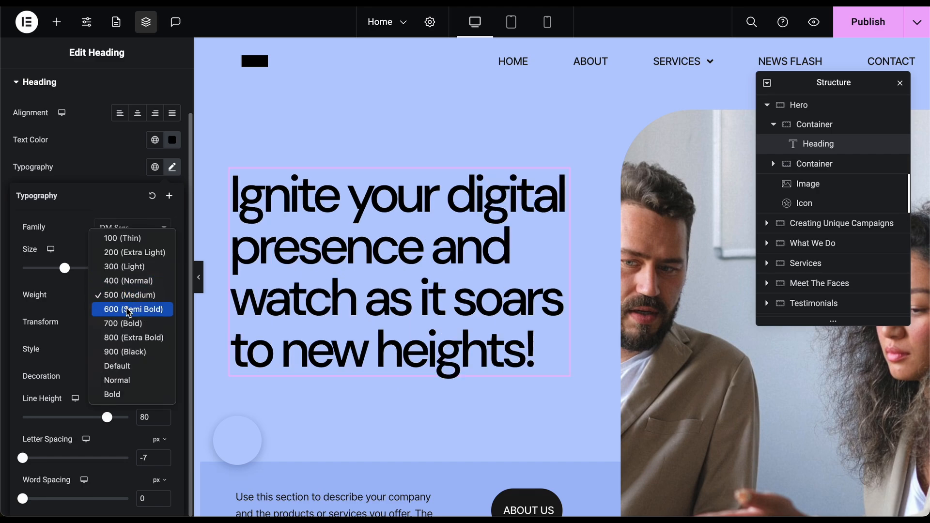
left_click(128, 312)
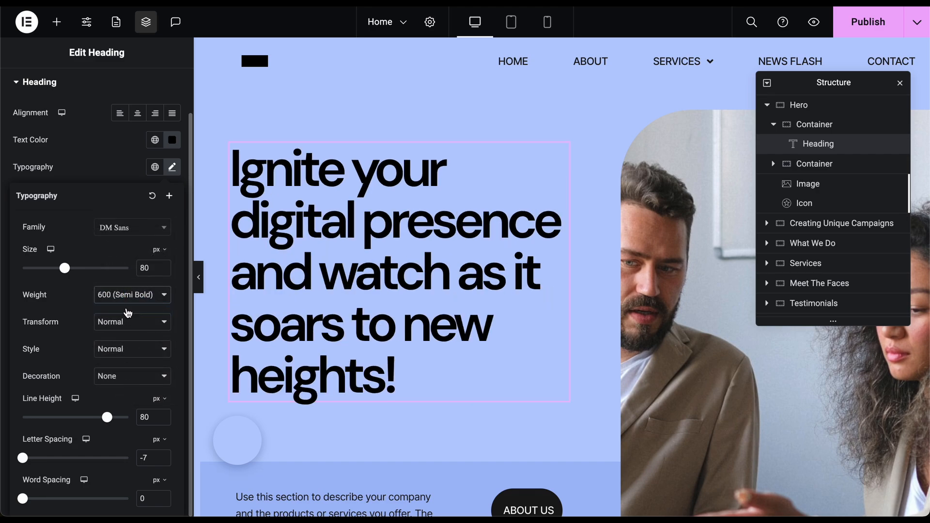
Check the restyled hero section at full width and return to the heading's settings.
left_click(201, 280)
left_click(200, 280)
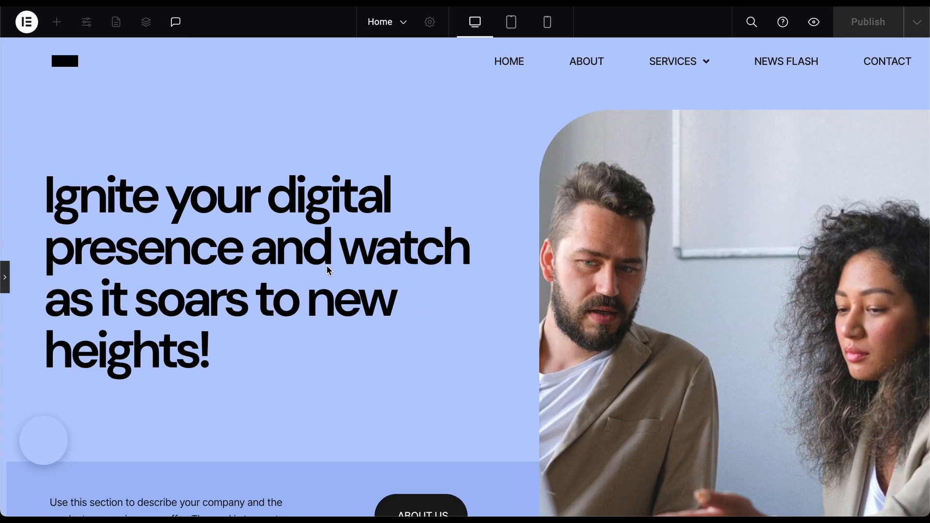
scroll(328, 269, "down", 2)
scroll(328, 270, "up", 2)
scroll(198, 236, "down", 1)
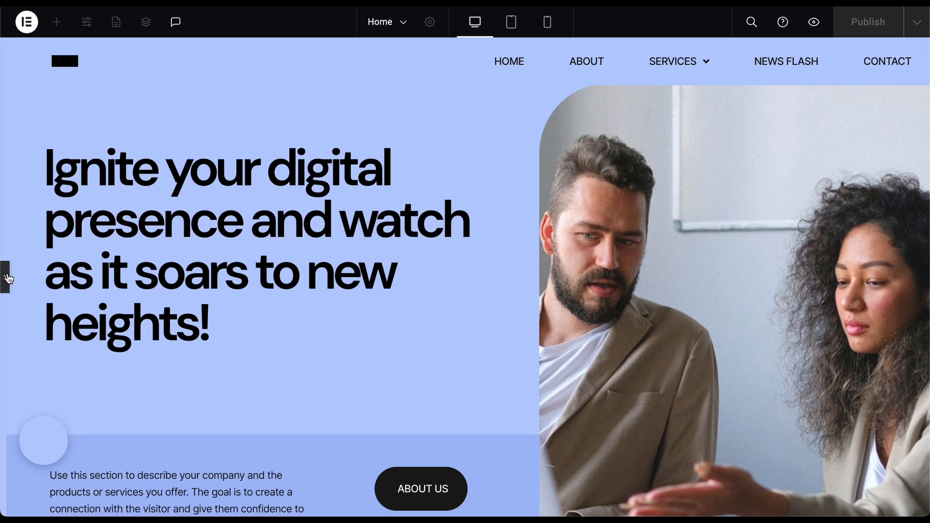
left_click(3, 275)
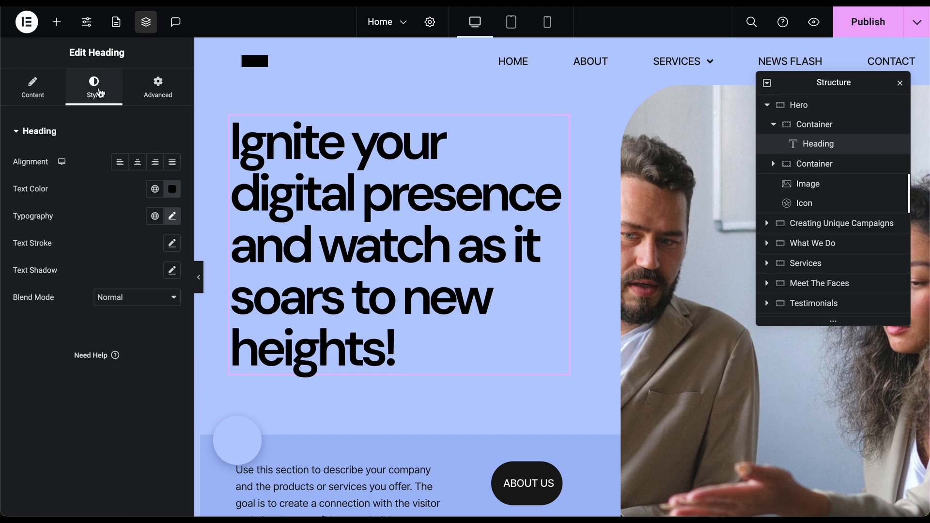
Review the heading's advanced options from Layout to Custom CSS and return to its content settings.
left_click(158, 95)
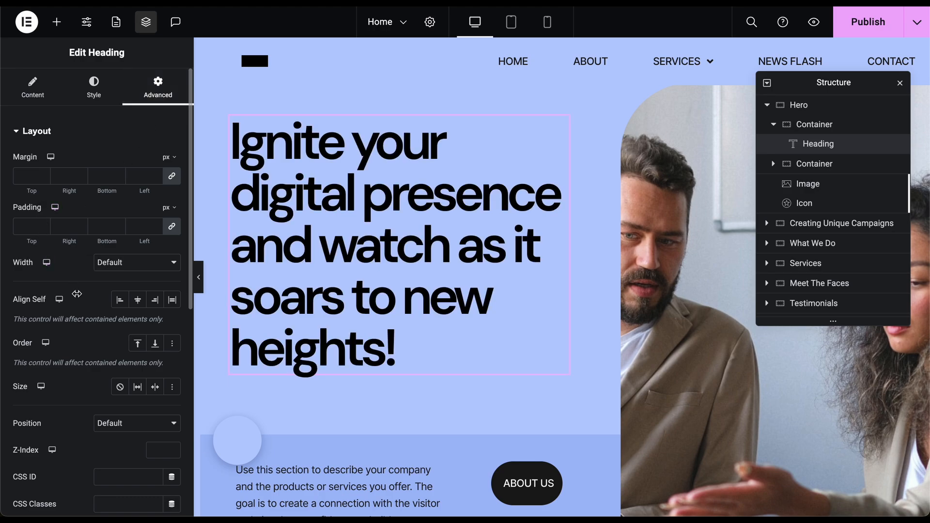
scroll(92, 314, "down", 1)
scroll(92, 314, "down", 5)
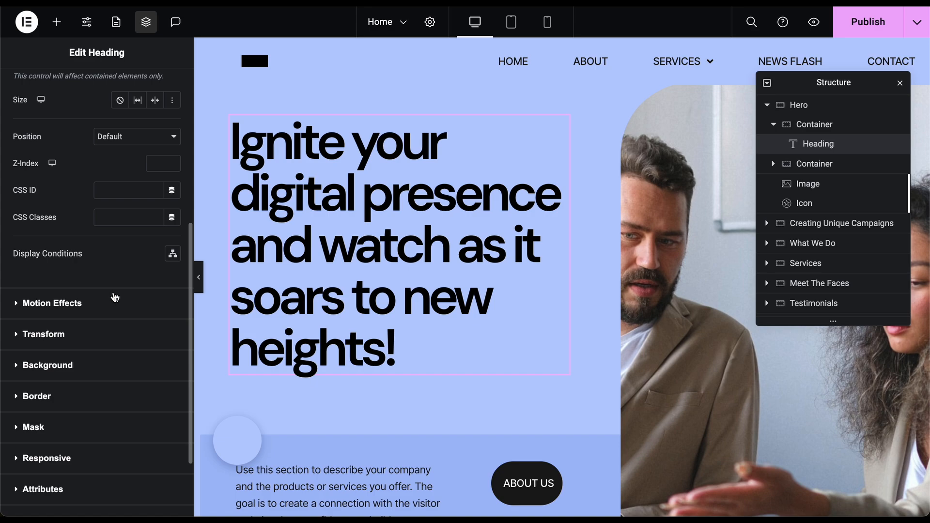
scroll(115, 297, "down", 2)
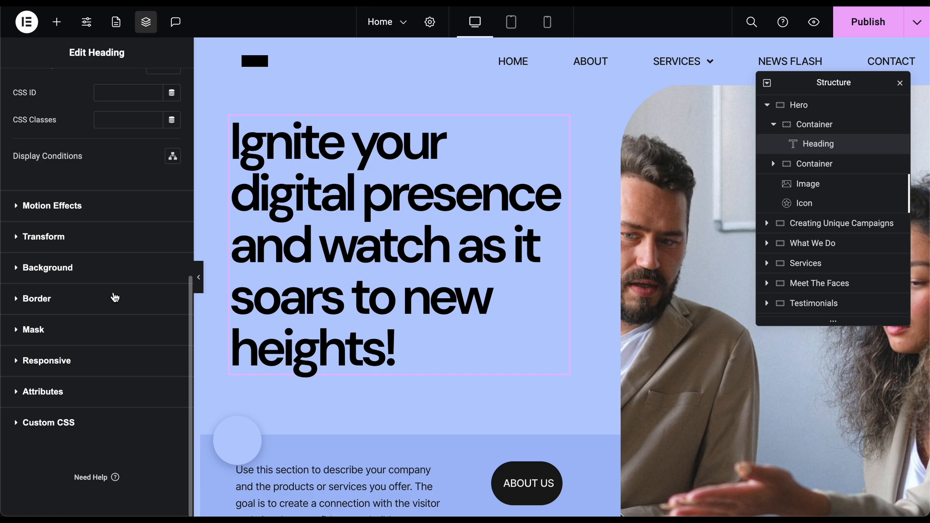
scroll(114, 297, "up", 8)
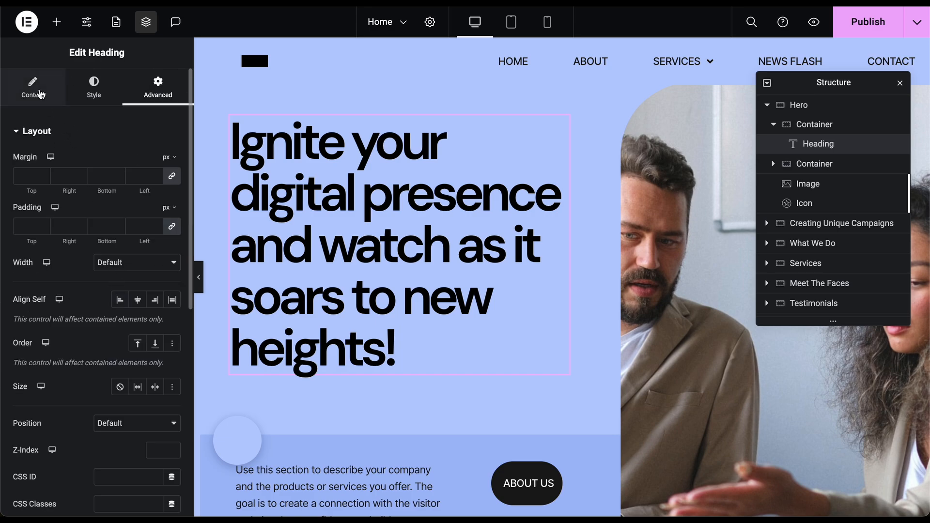
left_click(41, 94)
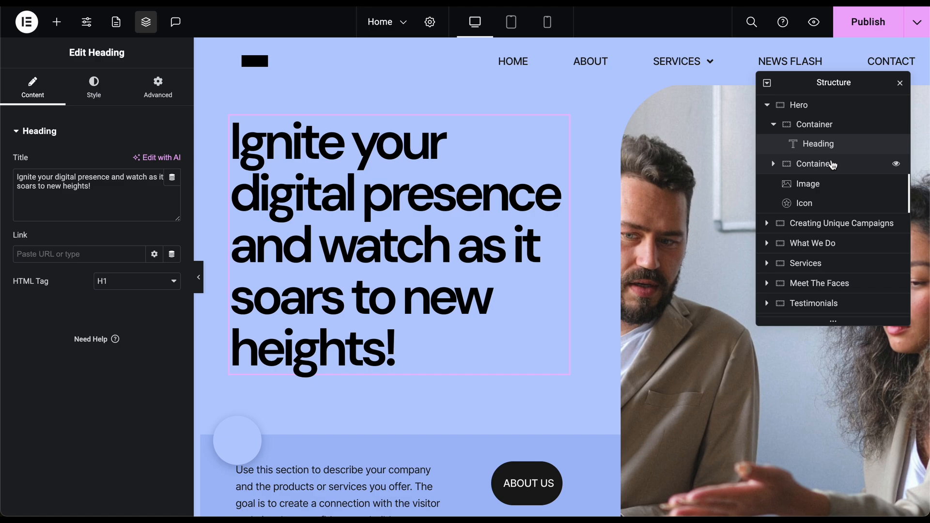
Inspect the hero's nested containers in the page structure, select the hero image, and hide and show it again.
left_click(773, 163)
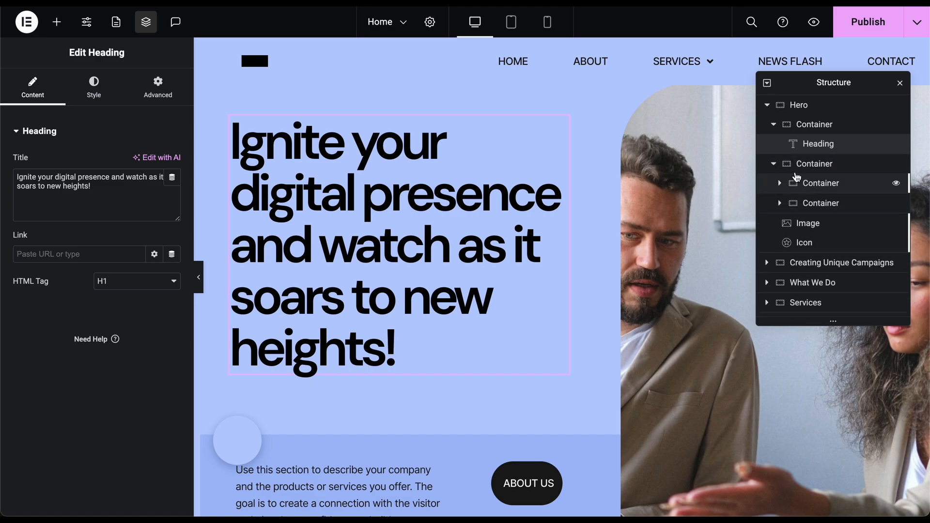
left_click(773, 164)
left_click(815, 188)
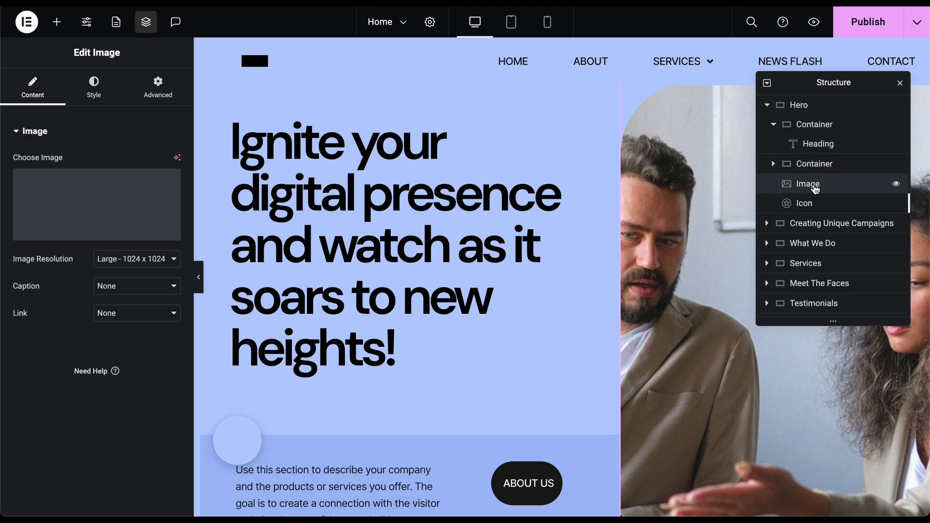
left_click(897, 187)
left_click(898, 186)
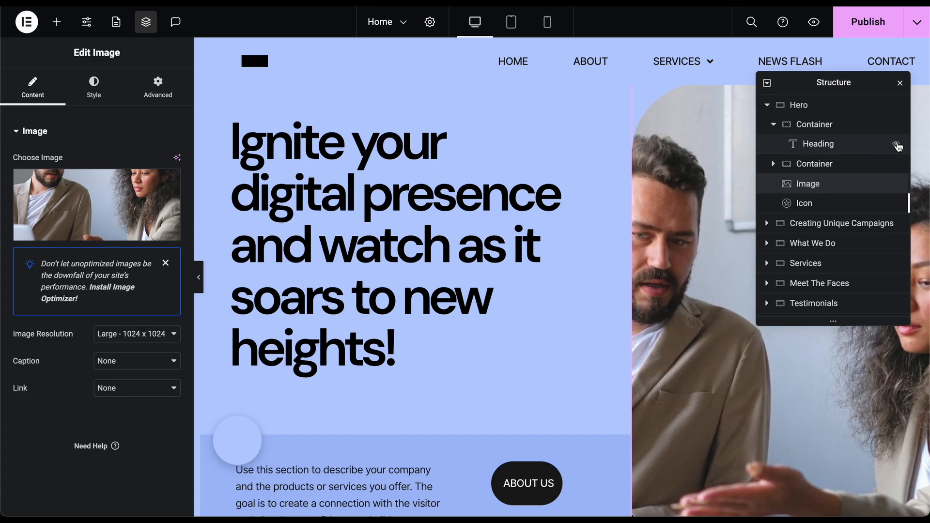
Hide and show the hero heading from the page structure, look through the remaining sections, and close the structure.
left_click(896, 144)
left_click(896, 144)
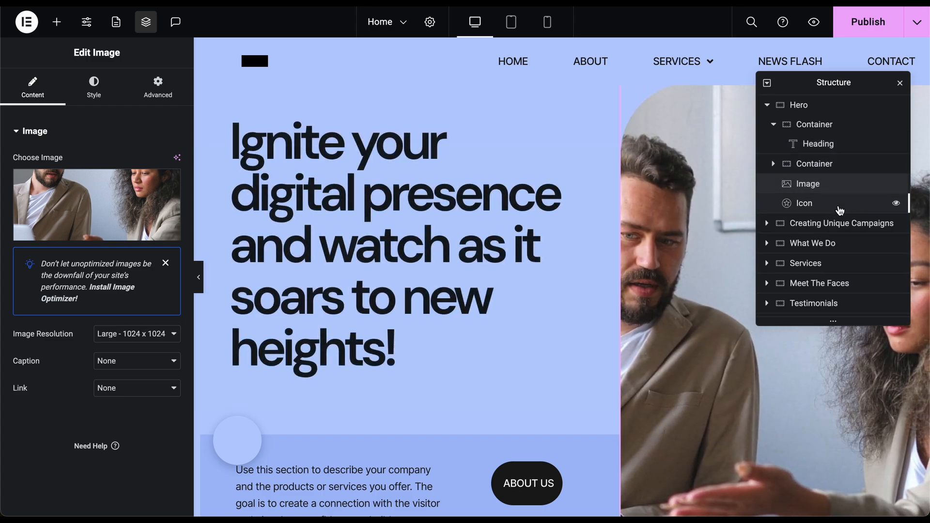
scroll(840, 210, "down", 2)
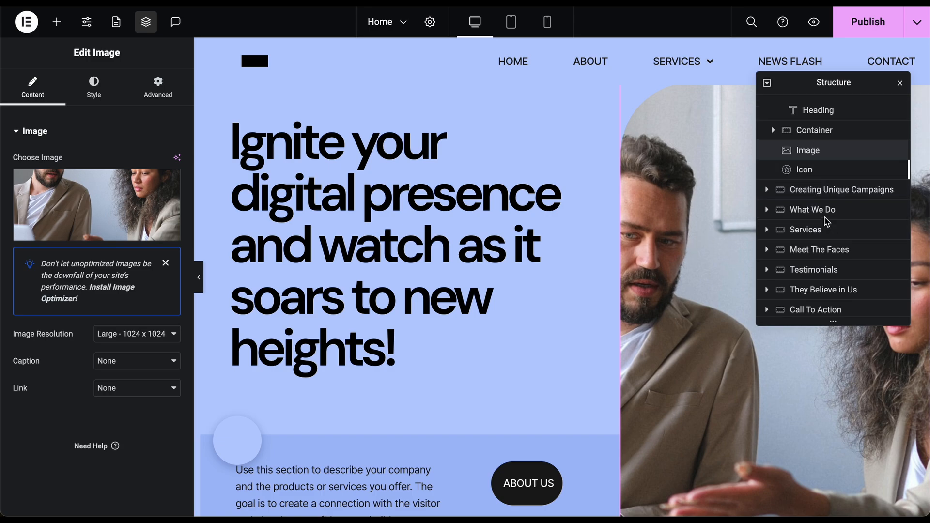
scroll(826, 220, "up", 2)
left_click(899, 85)
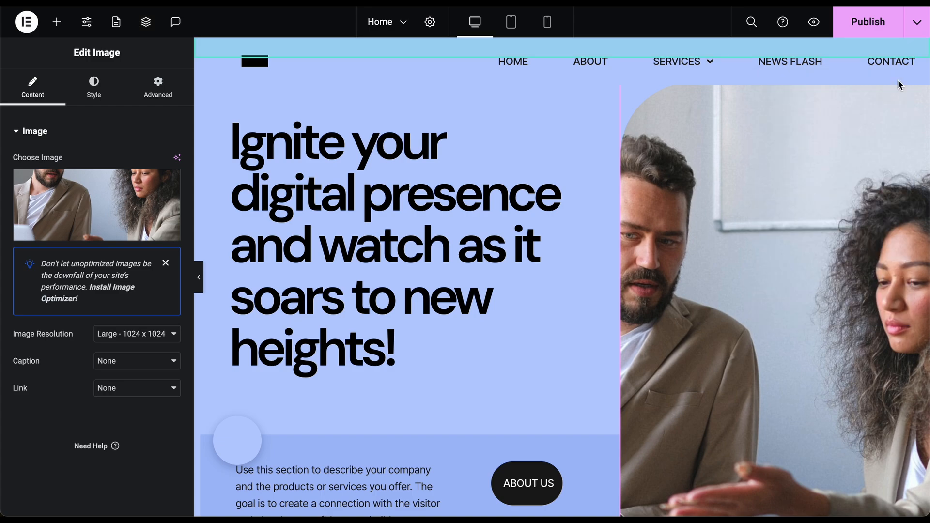
scroll(606, 252, "up", 1)
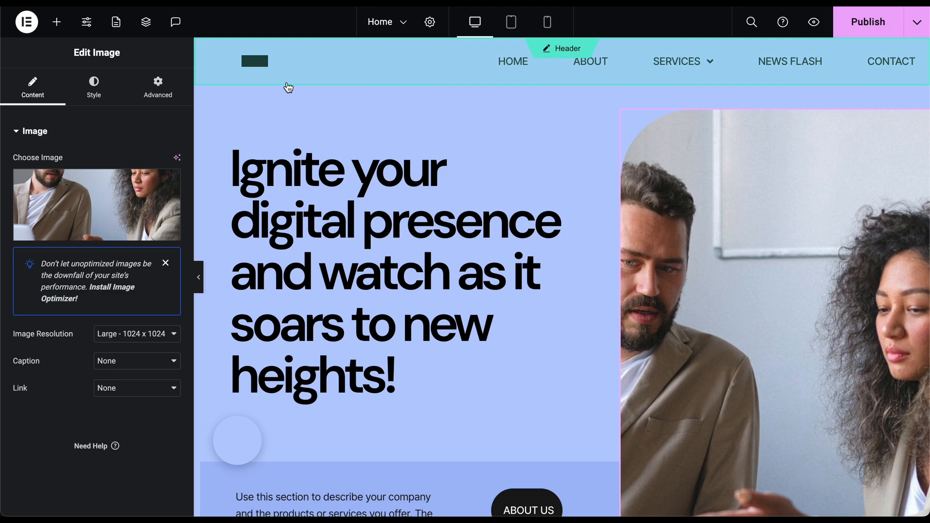
Add a Heading widget below the hero heading and set its title to "This is a new heading".
left_click(57, 28)
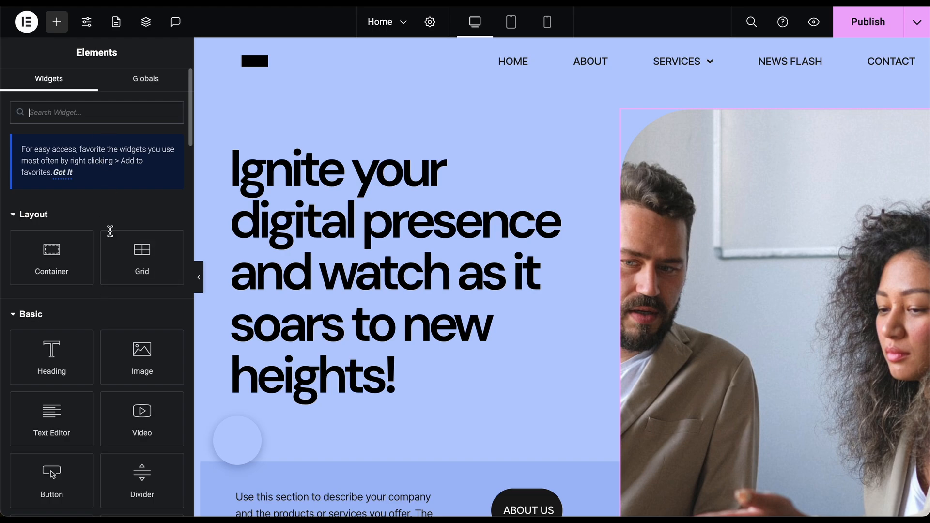
scroll(104, 249, "down", 3)
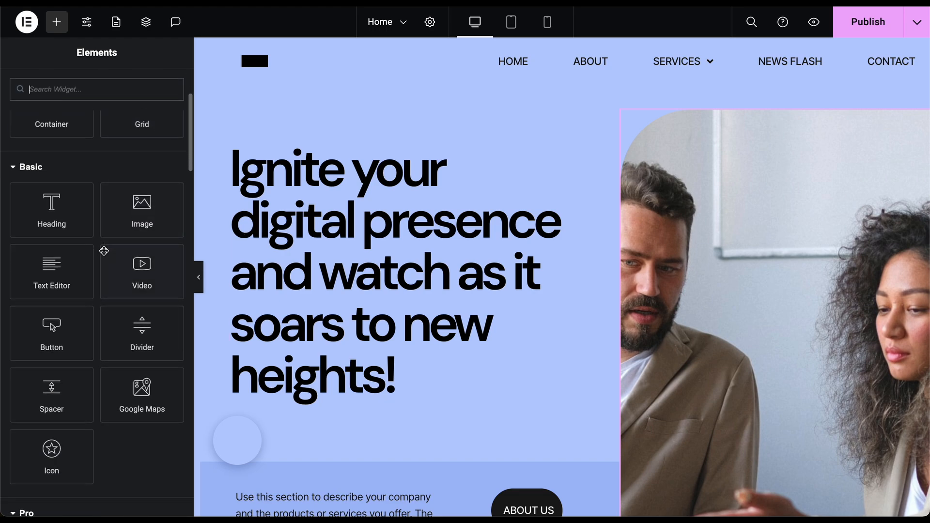
scroll(77, 162, "up", 2)
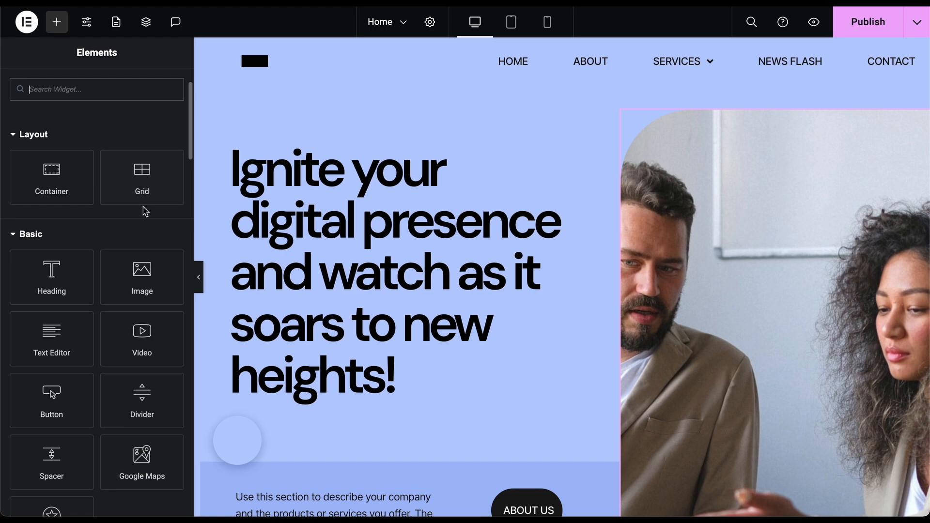
left_click_drag(50, 281, 361, 392)
scroll(420, 294, "down", 3)
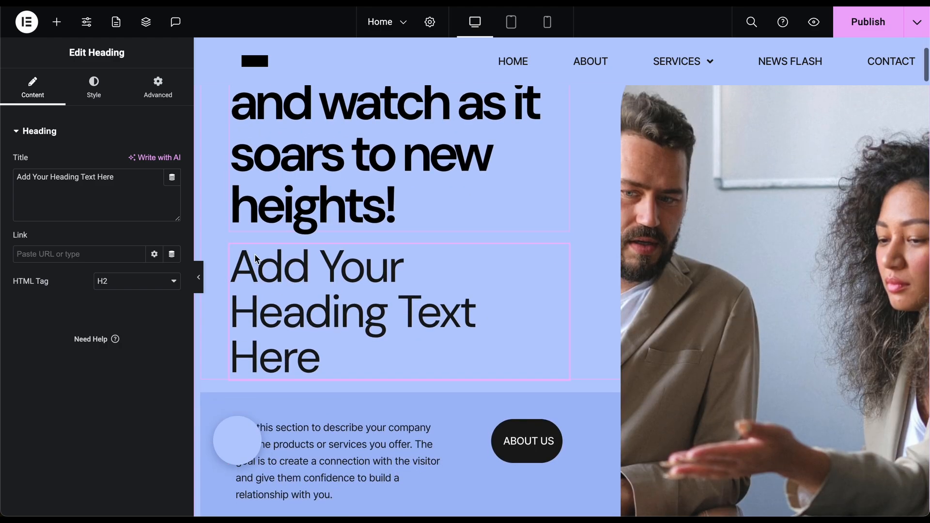
triple_click(117, 174)
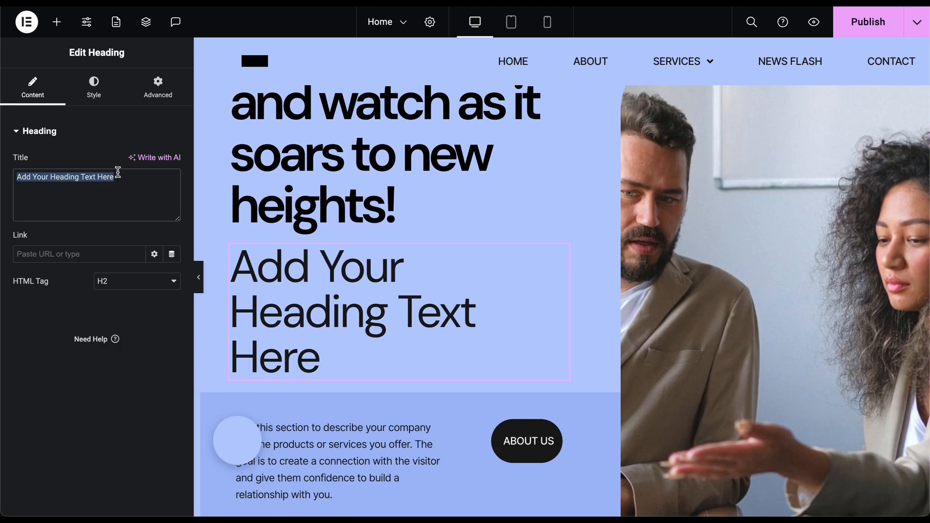
type("This is a")
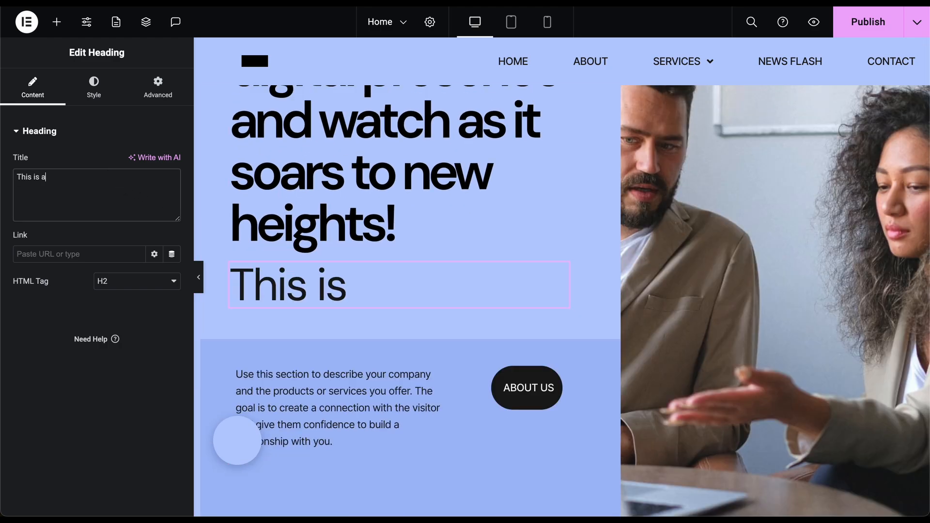
type(" new heading")
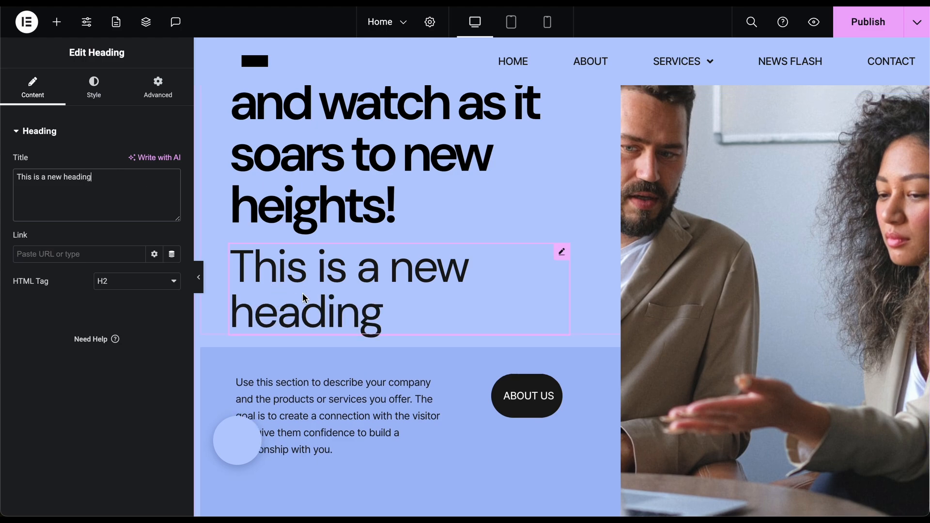
Check the added heading at full width, then delete it from the hero section.
left_click(200, 276)
scroll(273, 193, "up", 3)
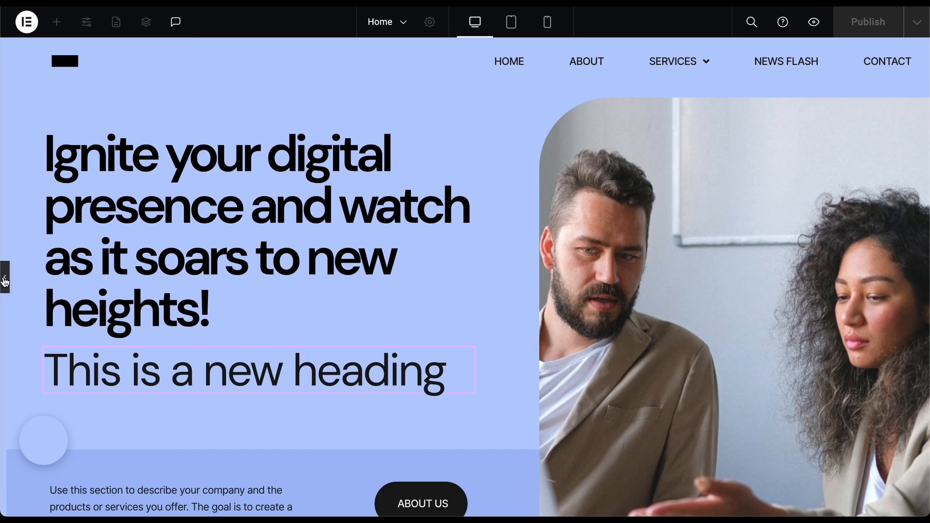
left_click(4, 280)
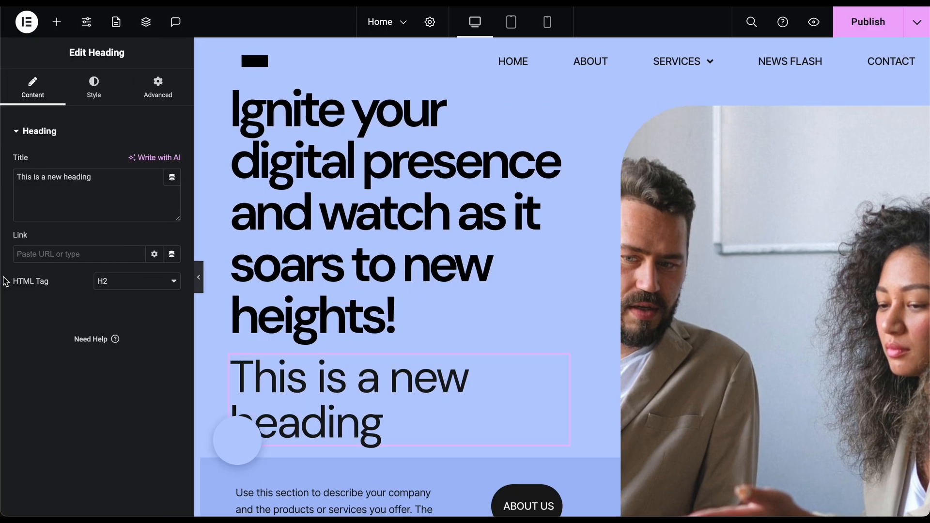
right_click(562, 366)
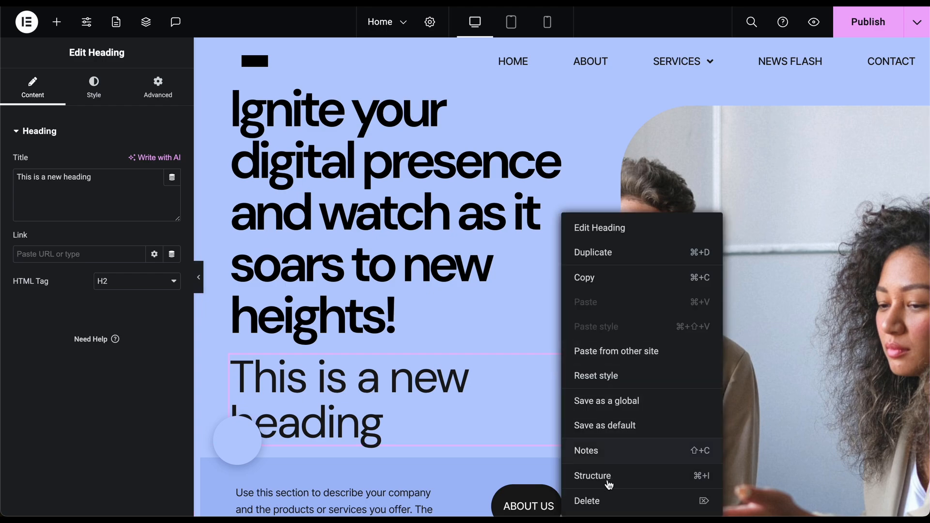
left_click(602, 499)
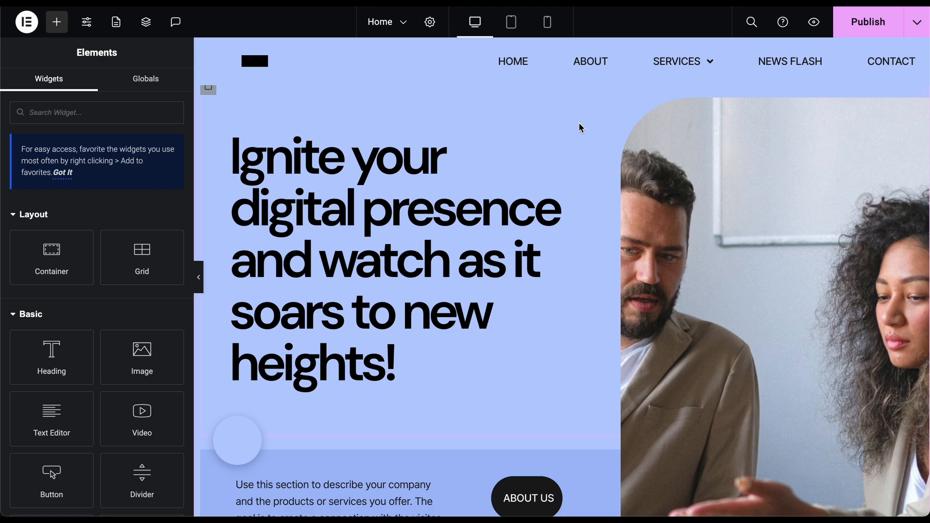
Replace the hero image with call-to-action1.jpg from the Media Library.
left_click(736, 206)
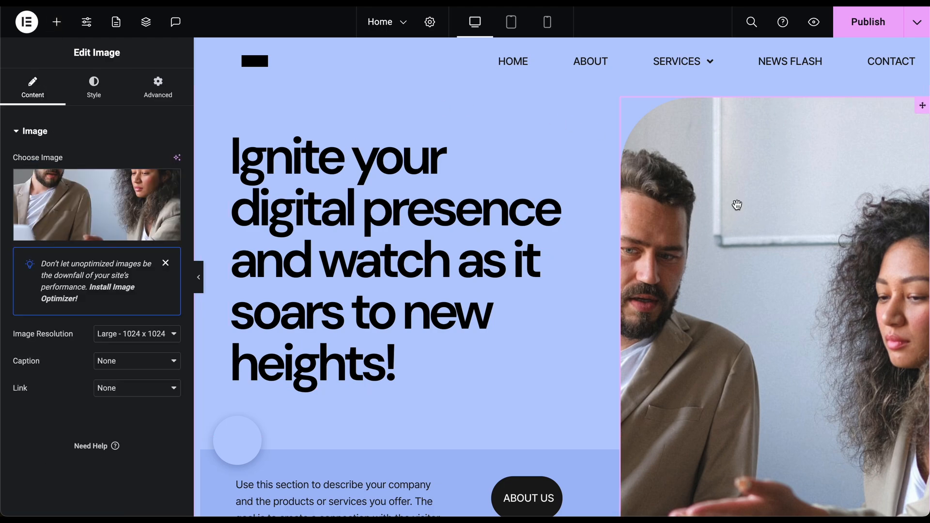
mouse_move(99, 198)
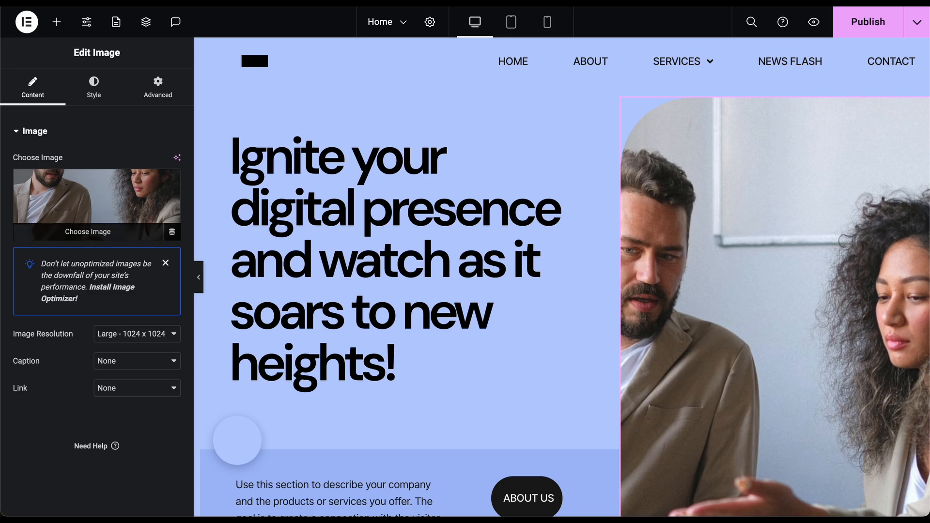
left_click(106, 232)
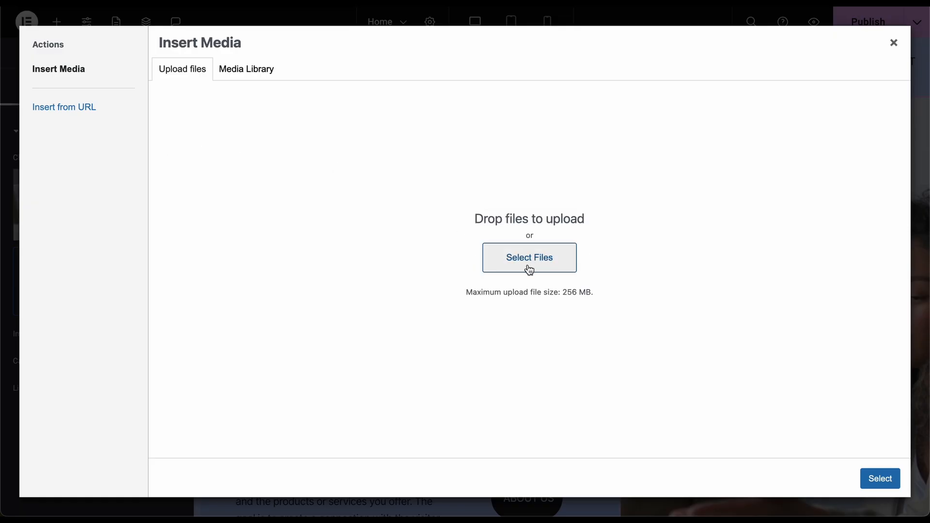
left_click(255, 73)
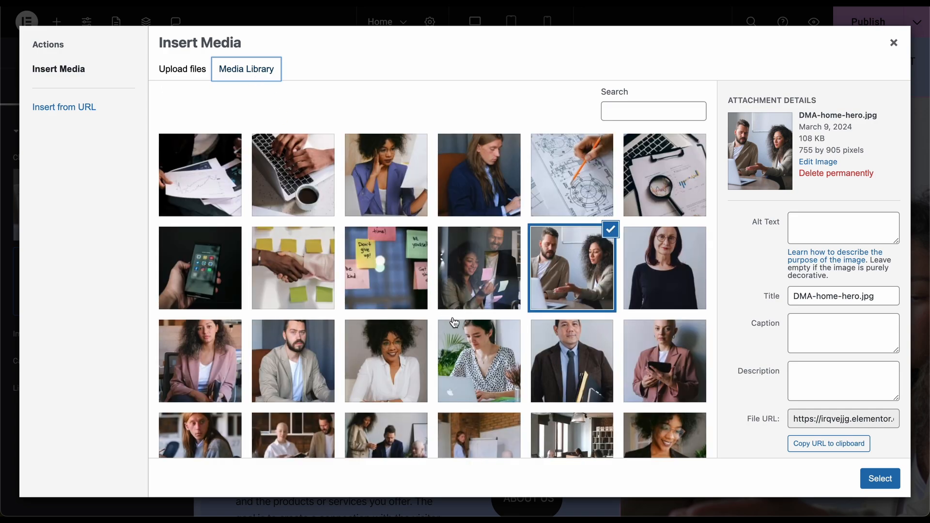
scroll(454, 322, "down", 5)
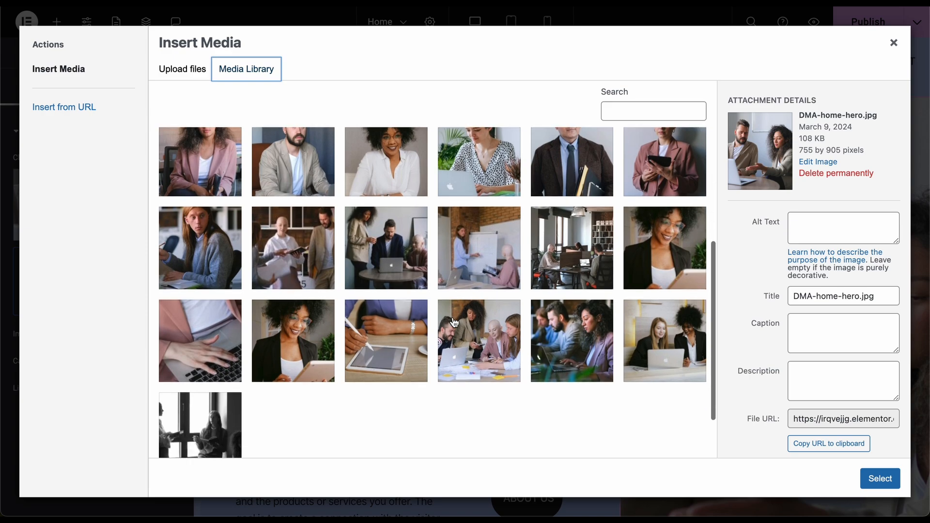
scroll(455, 322, "down", 2)
left_click(591, 289)
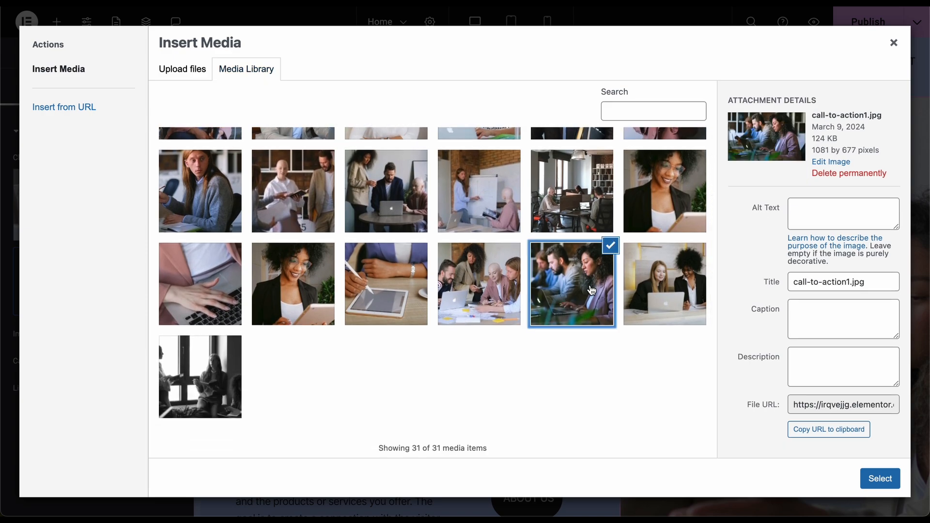
left_click(879, 478)
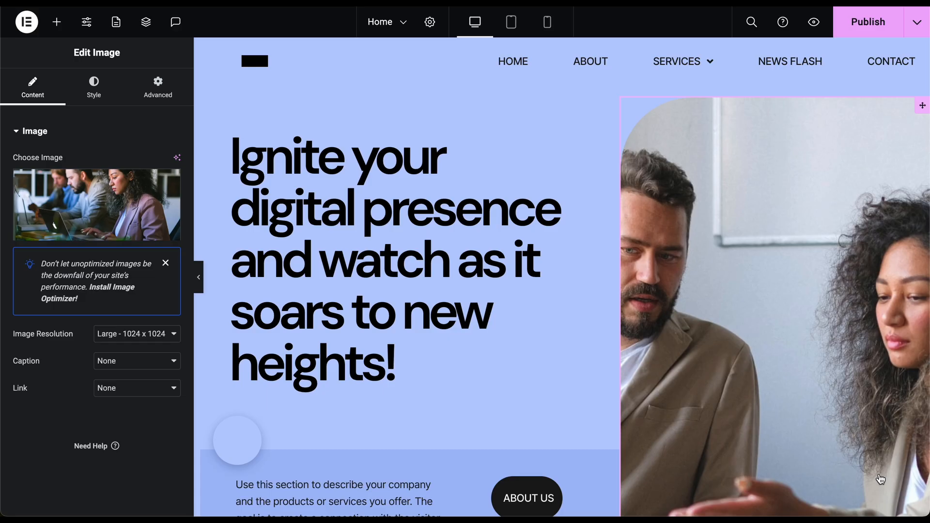
Check the replaced hero image from top to bottom, including at full width, and return to its settings.
scroll(613, 285, "down", 6)
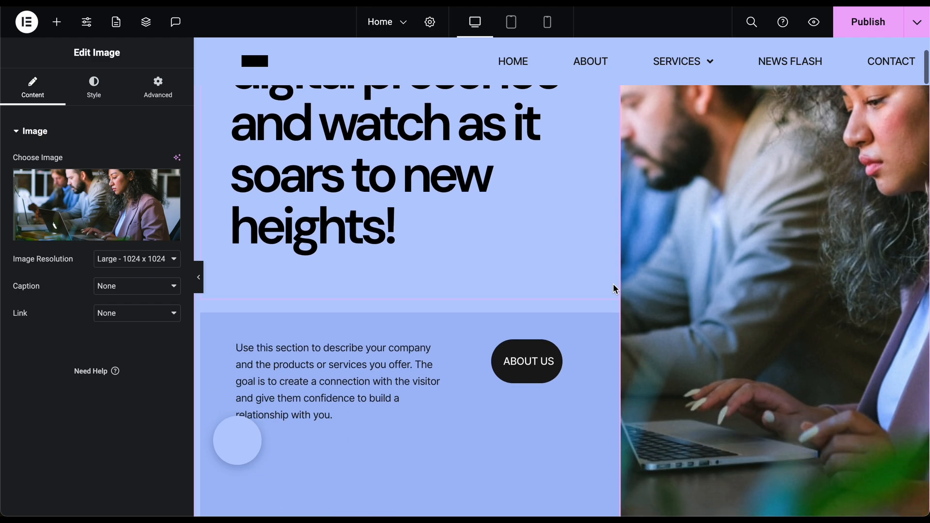
scroll(612, 286, "up", 8)
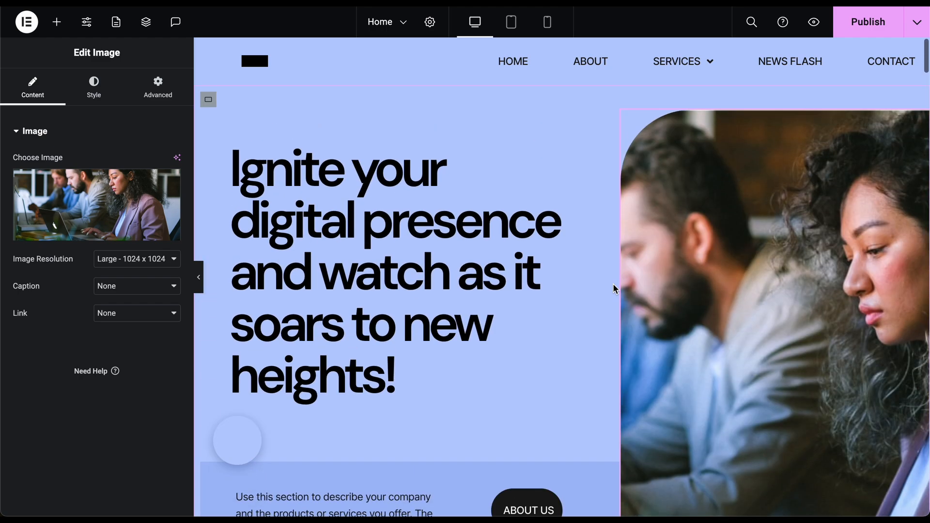
left_click(199, 277)
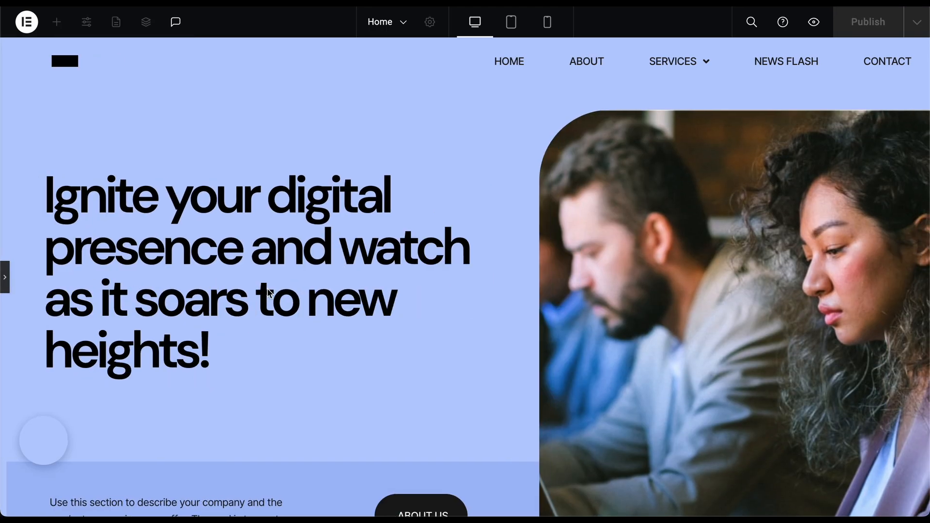
scroll(277, 297, "down", 5)
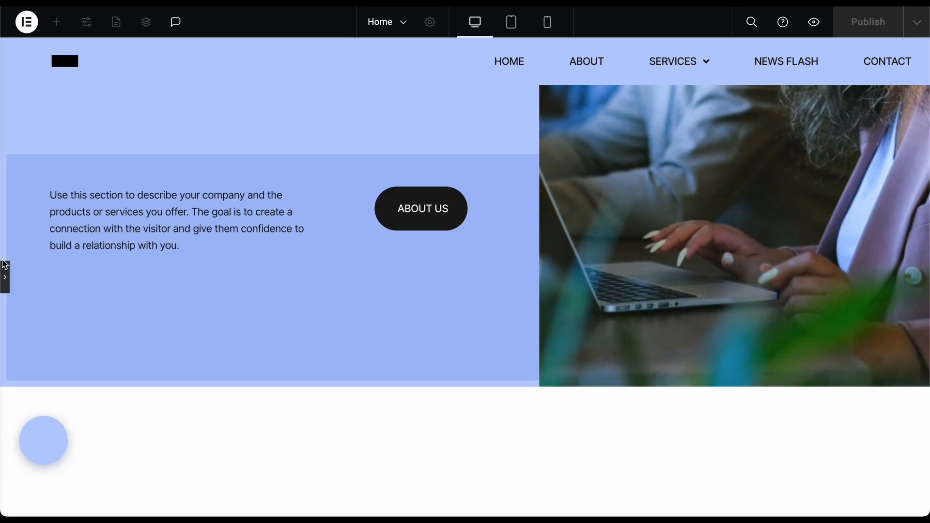
left_click(4, 275)
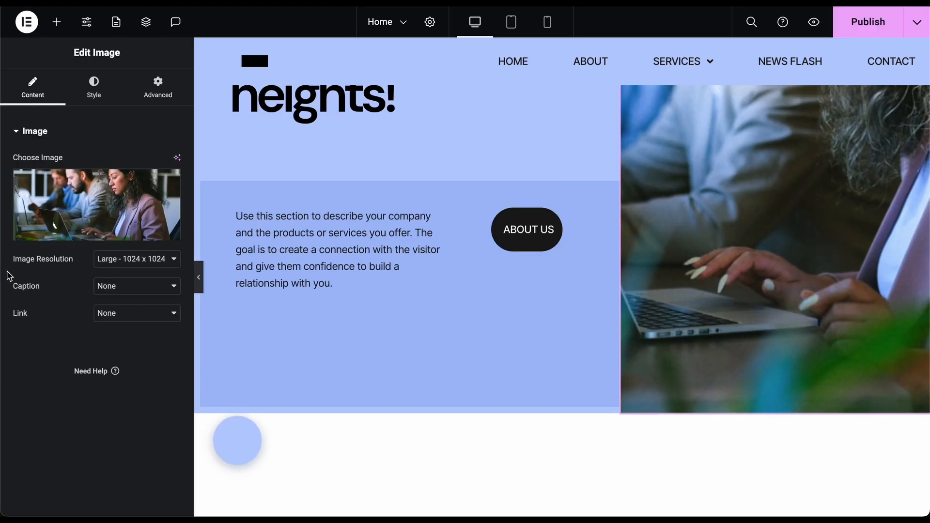
Examine the About Us button's text, internal link target and link options in its content settings.
left_click(541, 237)
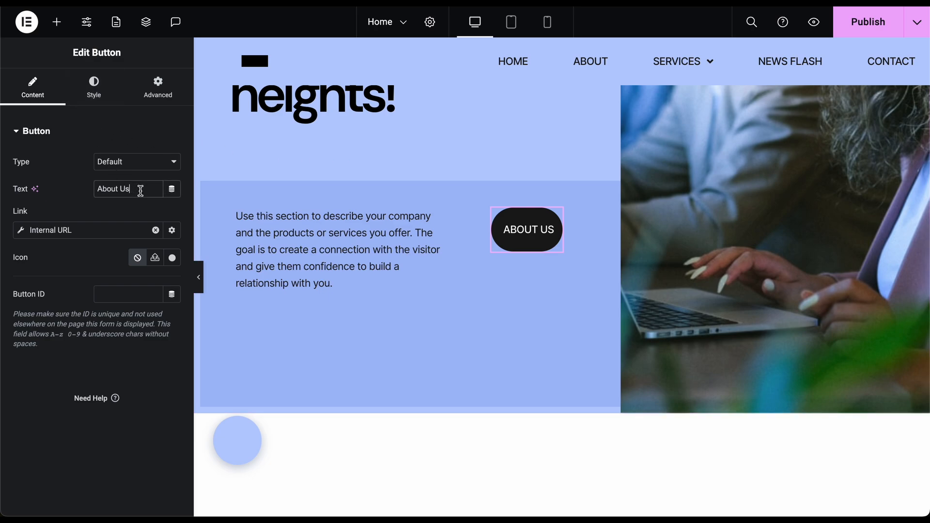
left_click_drag(141, 191, 102, 190)
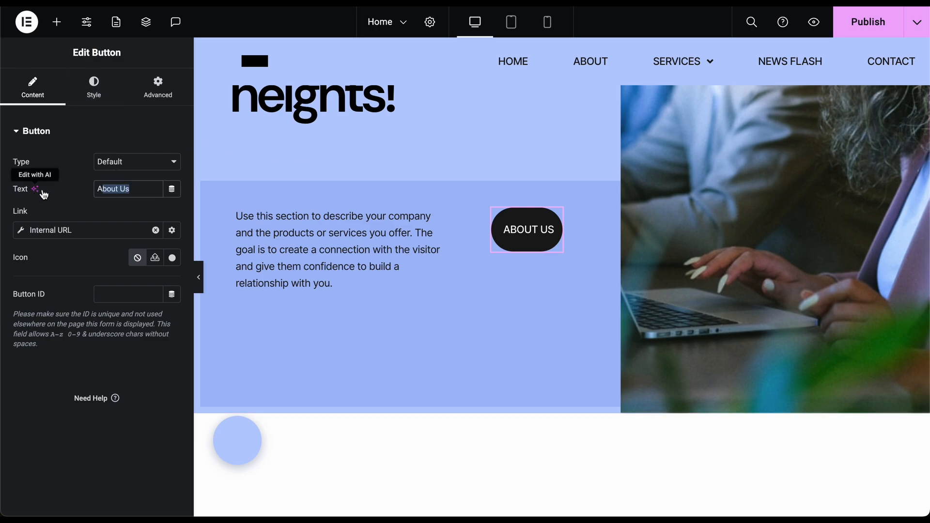
left_click(140, 195)
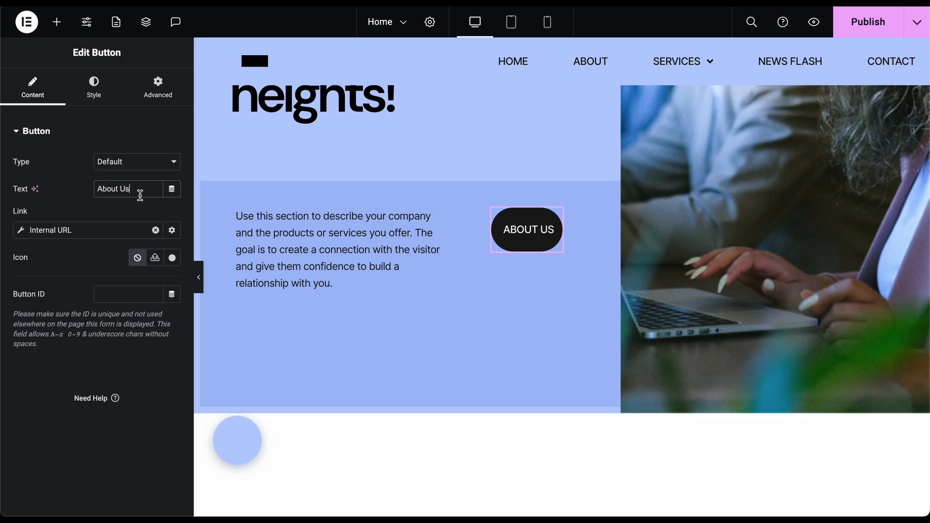
left_click(83, 231)
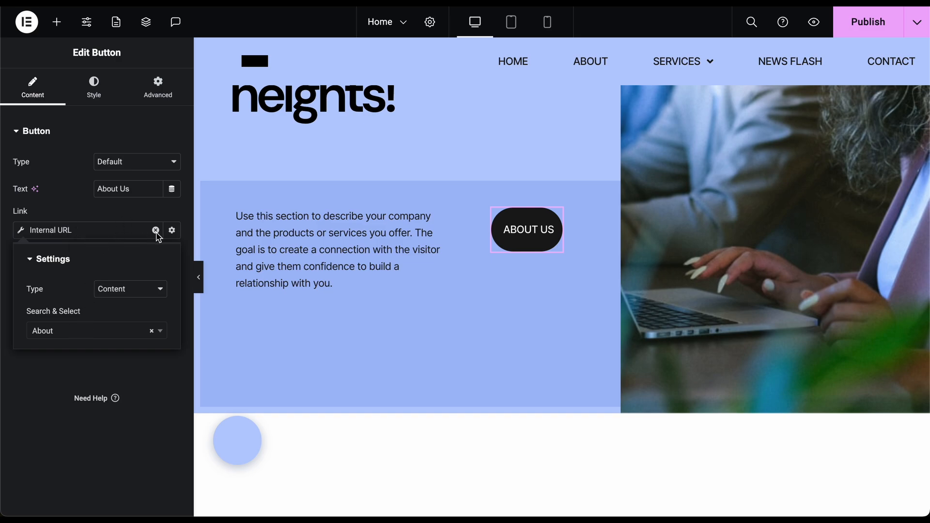
left_click(173, 233)
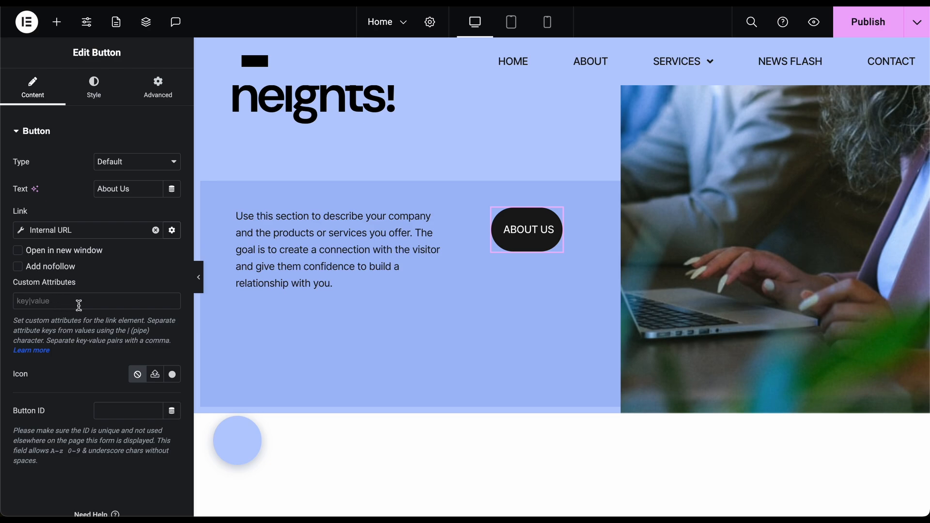
left_click(173, 231)
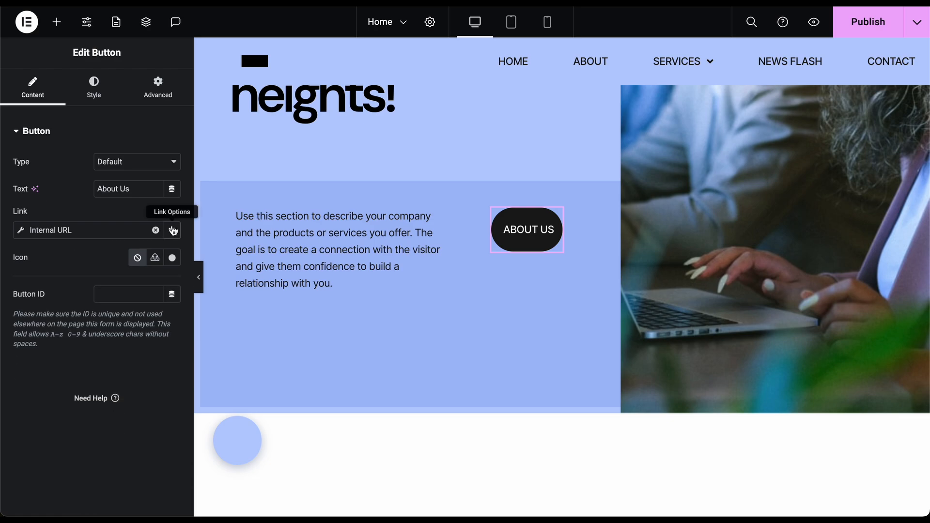
Set the About Us button's hover text color to black (#000000).
left_click(100, 86)
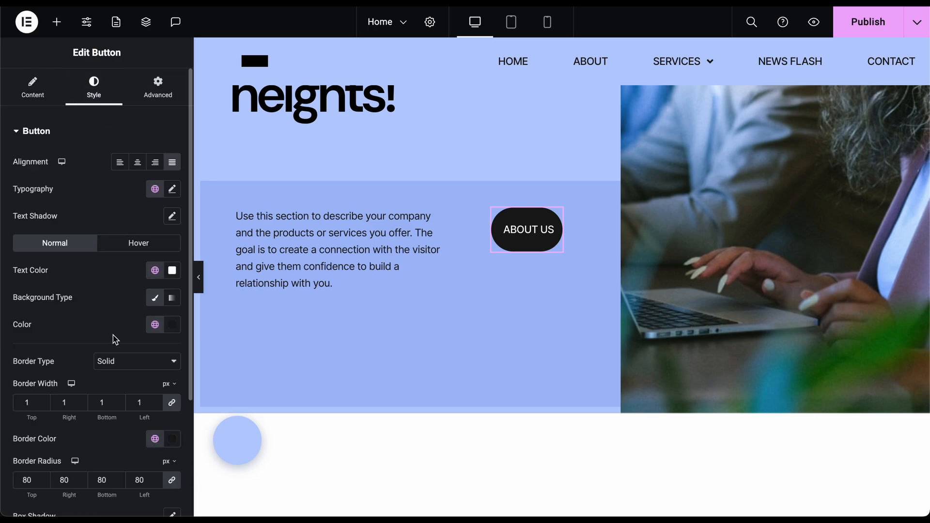
left_click(123, 248)
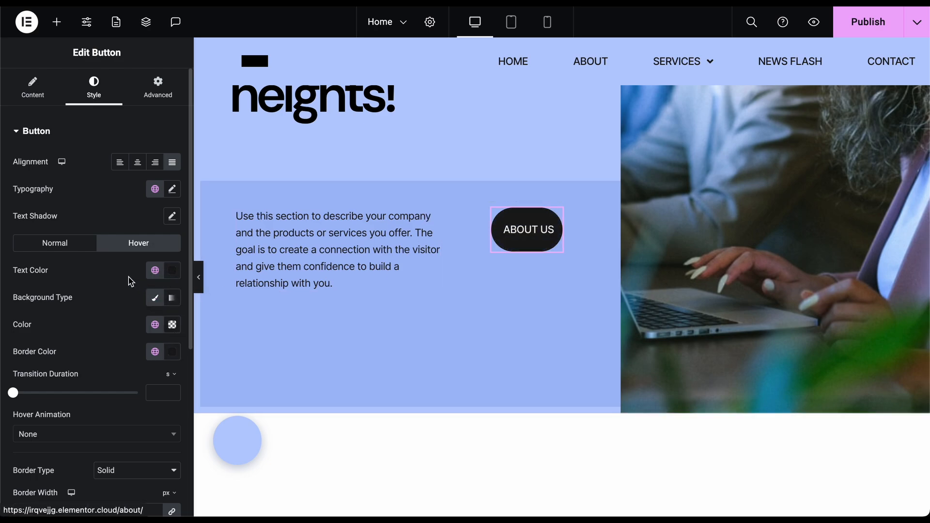
left_click(172, 269)
mouse_move(194, 362)
left_mouse_down()
mouse_move(243, 321)
mouse_move(112, 321)
mouse_move(234, 326)
left_mouse_up()
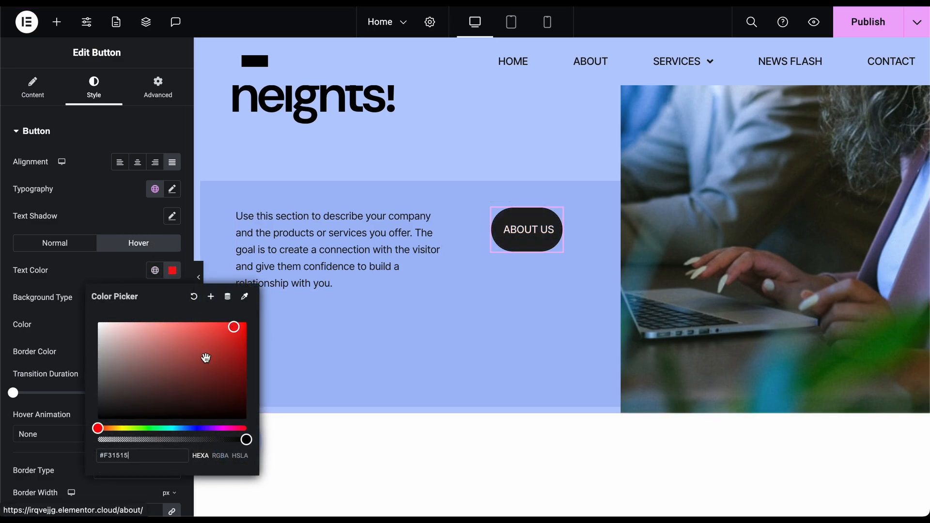
left_click_drag(205, 357, 93, 426)
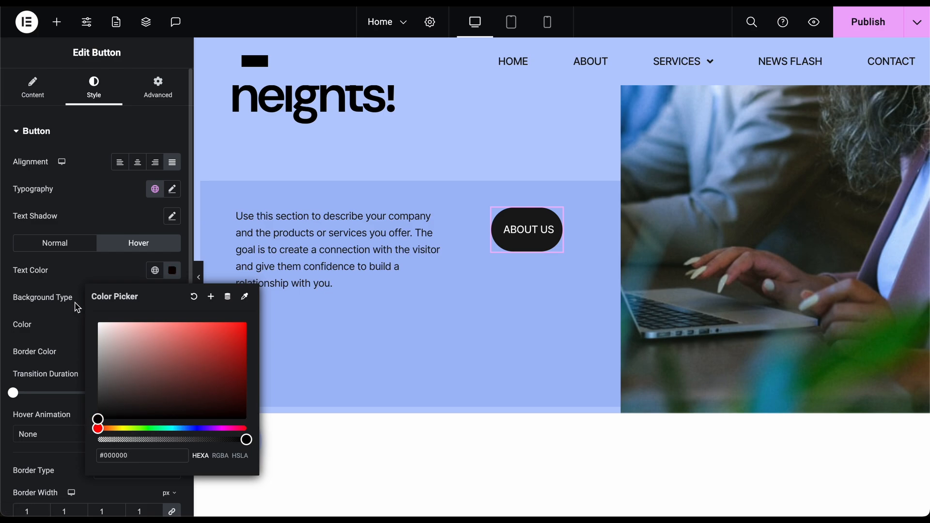
left_click(90, 272)
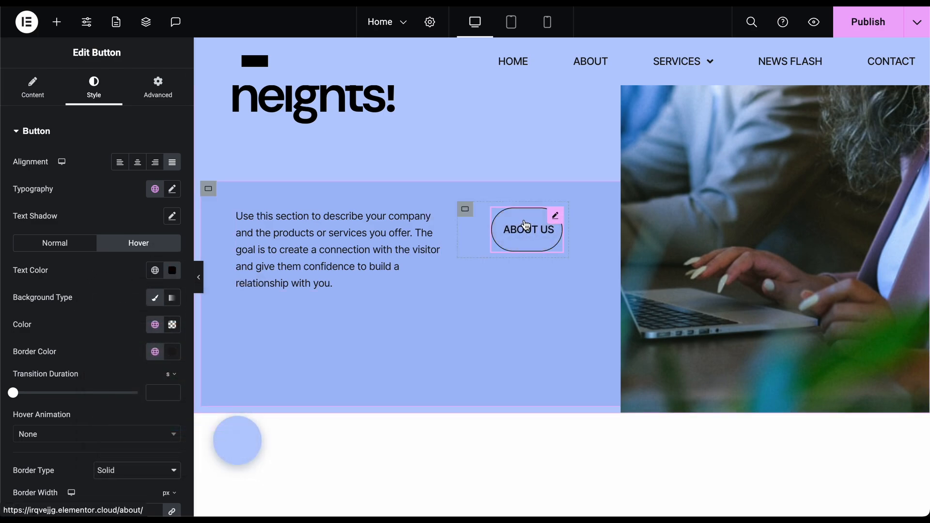
Set the About Us button's normal-state background color to black (#000000).
left_click(54, 248)
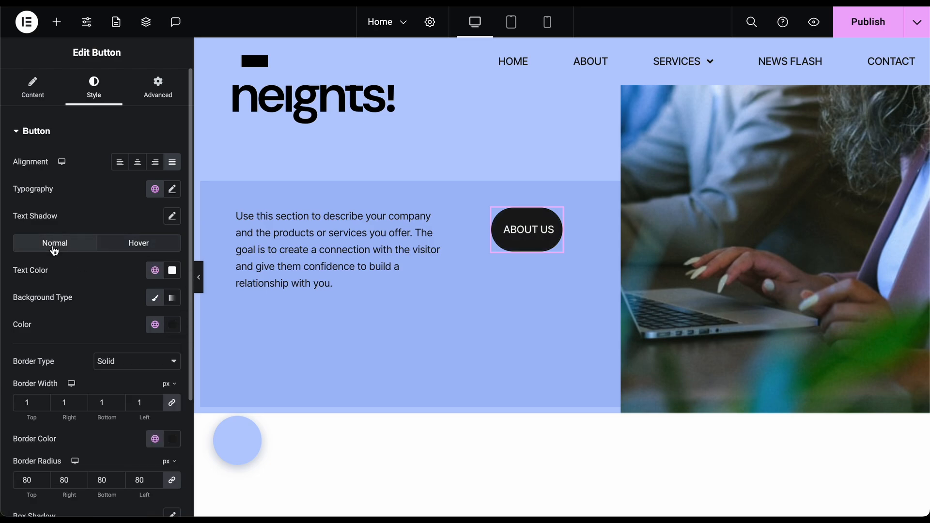
left_click(174, 330)
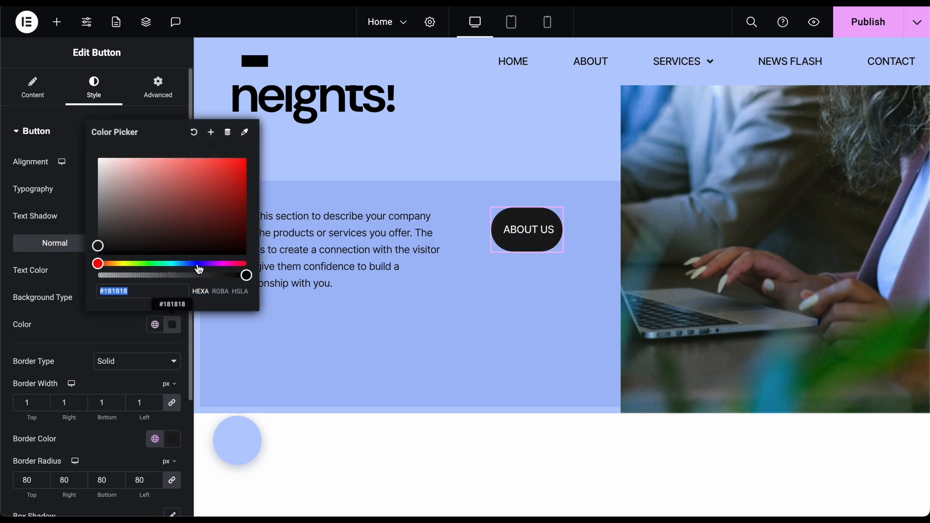
left_click(216, 224)
left_click(236, 178)
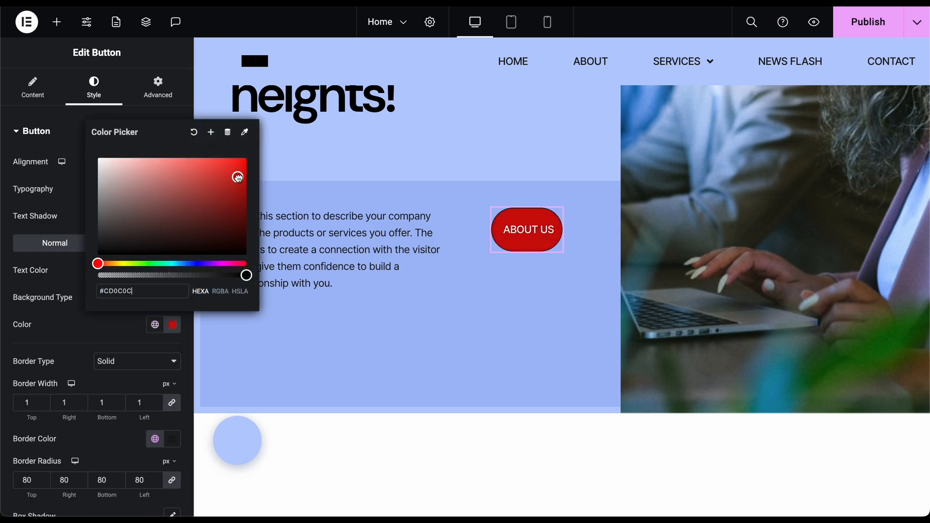
left_click_drag(237, 177, 194, 193)
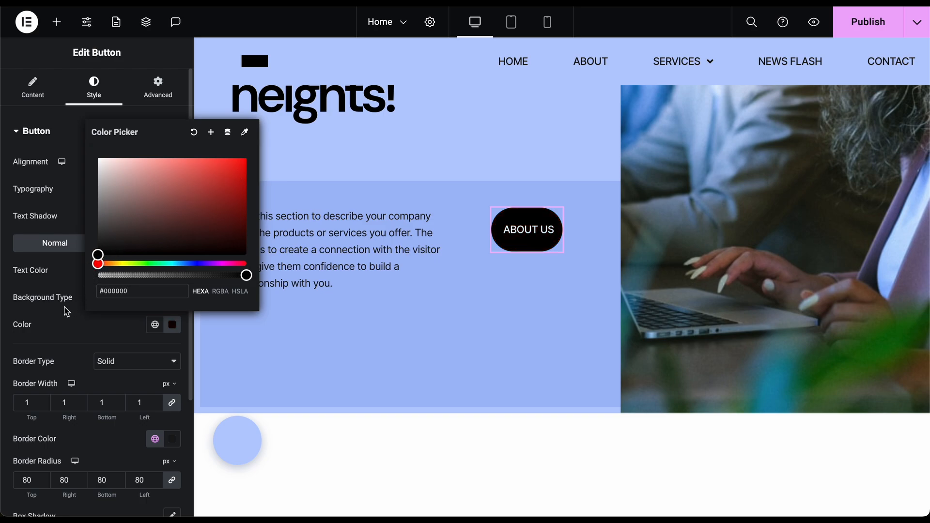
left_click(62, 287)
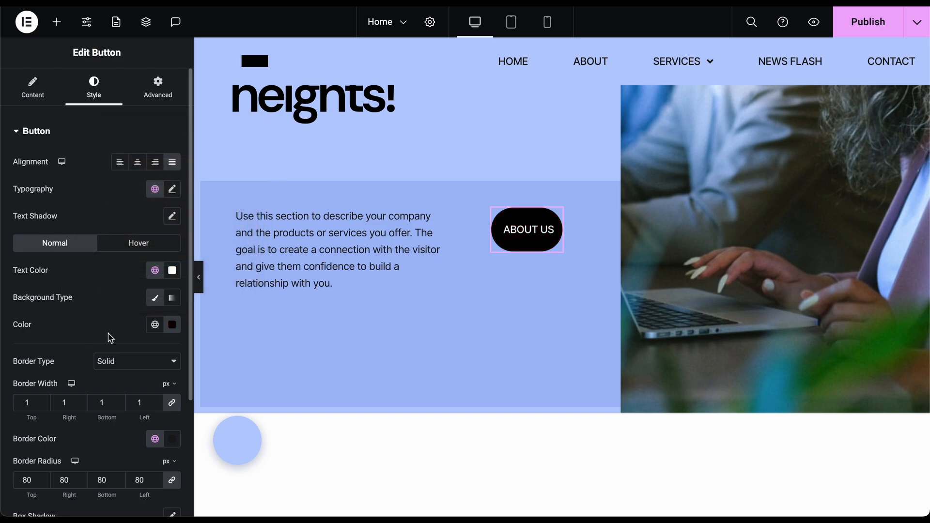
Try a top padding of 125 px on the About Us button and restore it to 25 px.
scroll(111, 337, "down", 3)
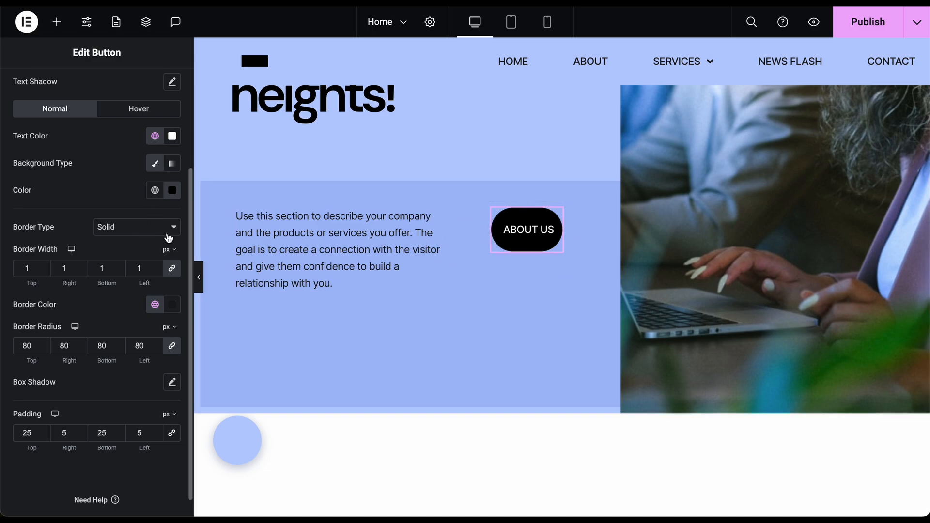
scroll(111, 249, "down", 1)
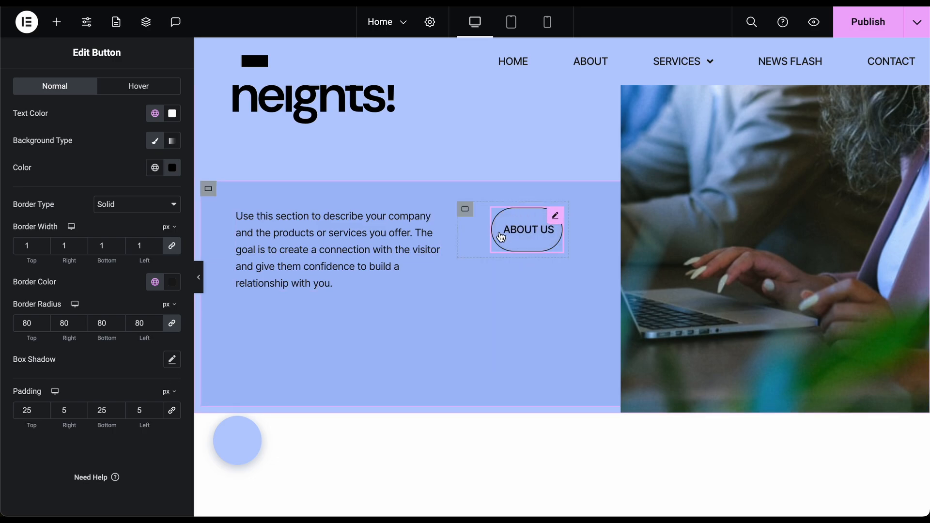
left_click(23, 410)
type("1")
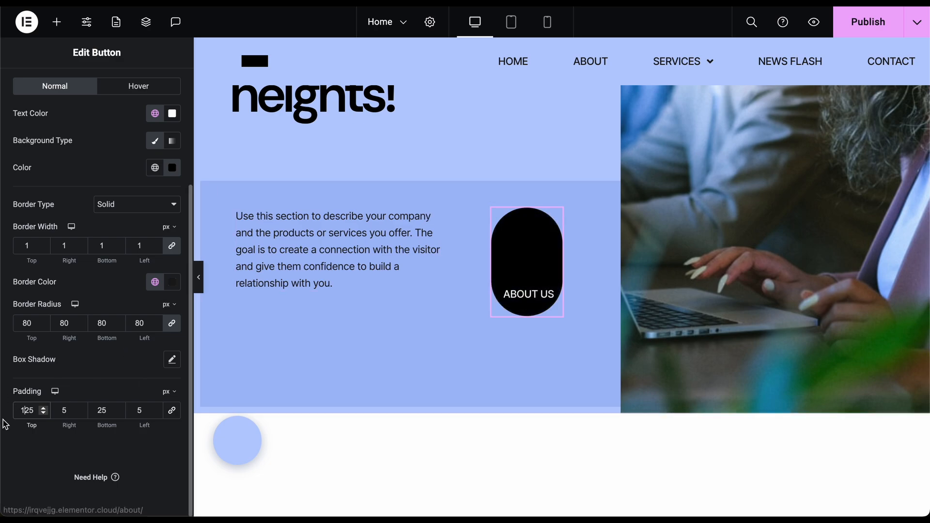
key("BackSpace")
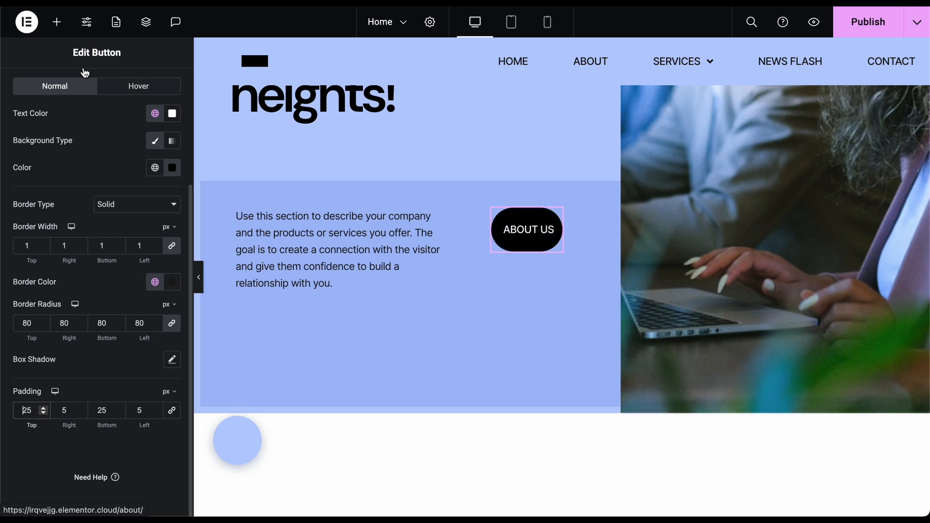
Review the home page sections from the hero to the client testimonials, including the team section at full width.
scroll(426, 315, "down", 6)
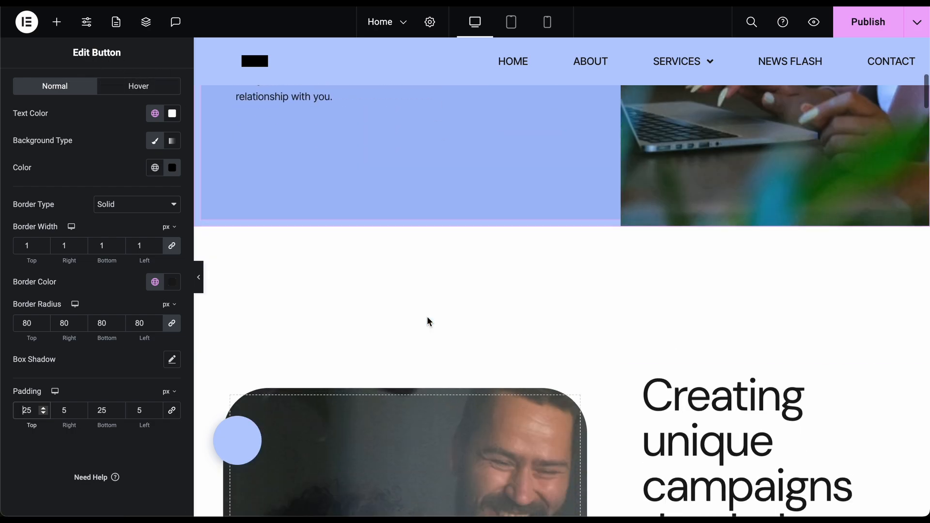
scroll(326, 274, "down", 10)
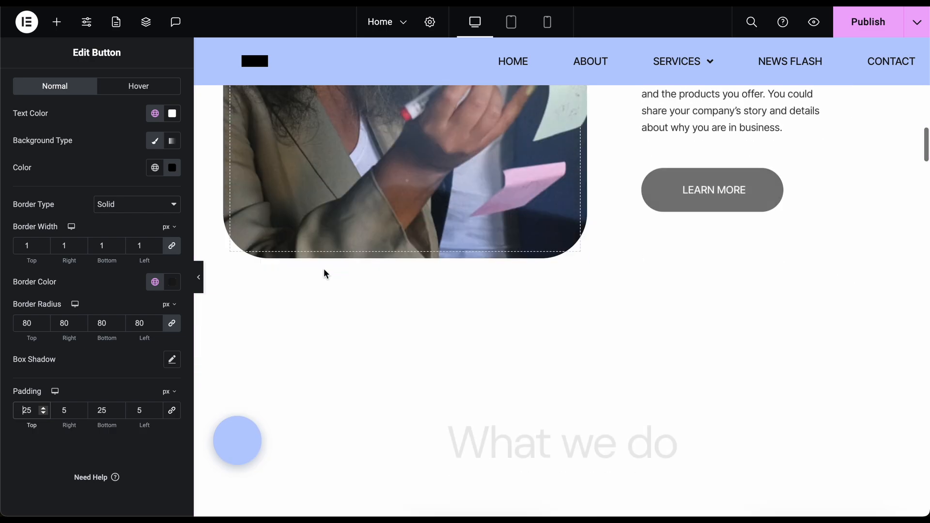
scroll(324, 271, "down", 10)
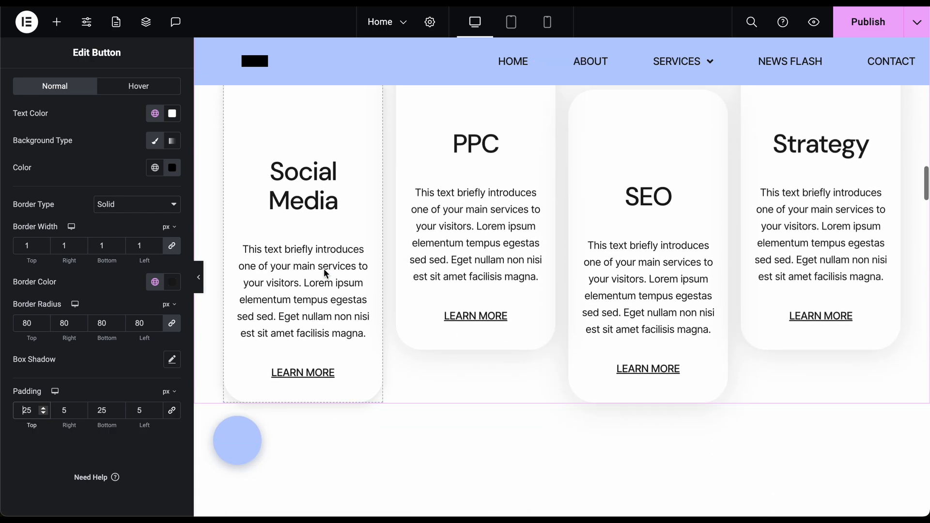
scroll(323, 270, "down", 3)
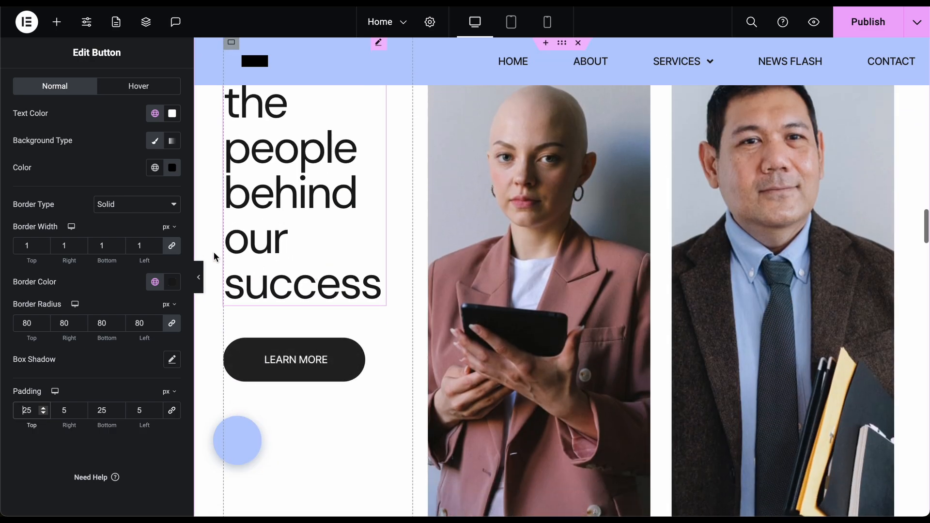
left_click(200, 277)
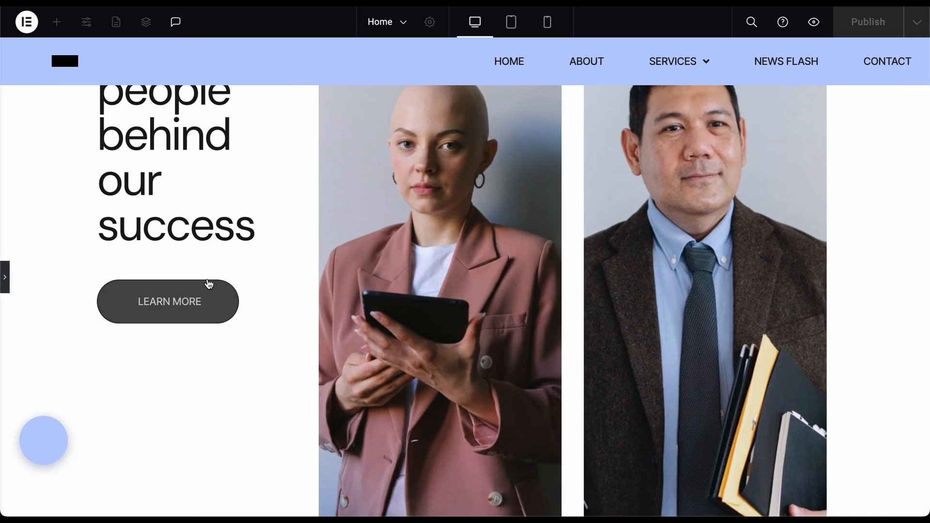
scroll(319, 249, "up", 3)
scroll(319, 249, "down", 15)
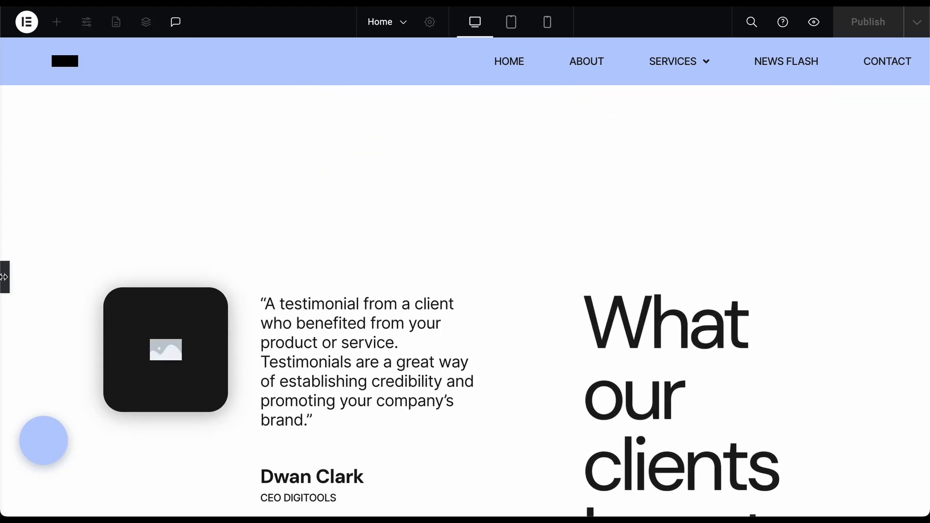
left_click(5, 277)
Delete the "Meet the people behind our success" team section from the home page.
scroll(436, 220, "up", 12)
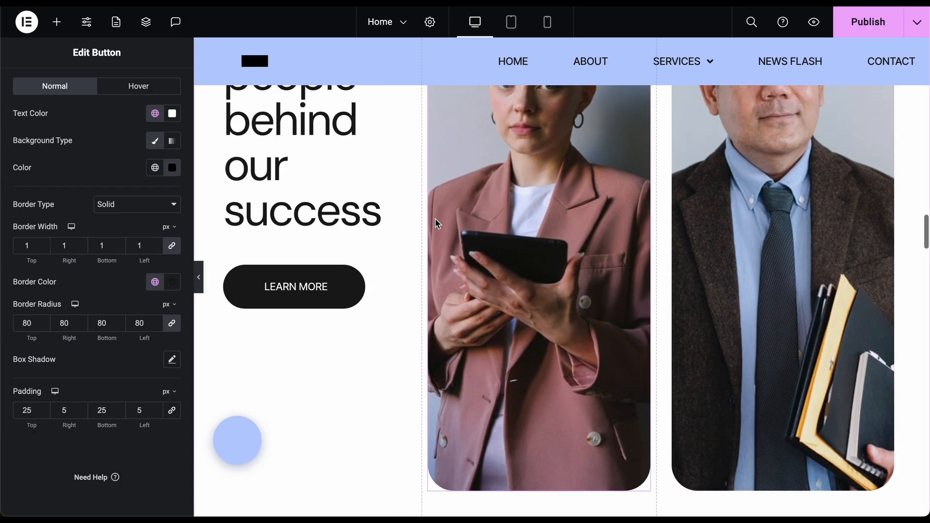
scroll(435, 219, "up", 1)
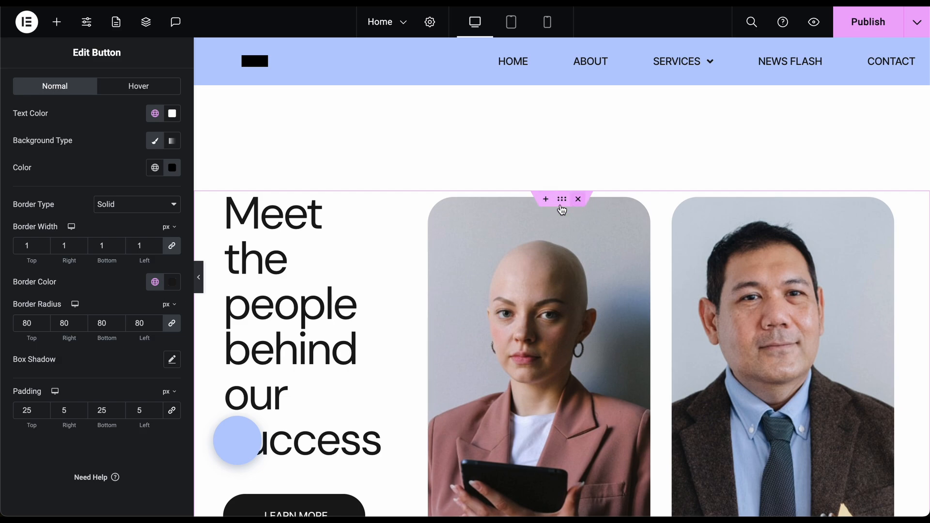
left_click(578, 199)
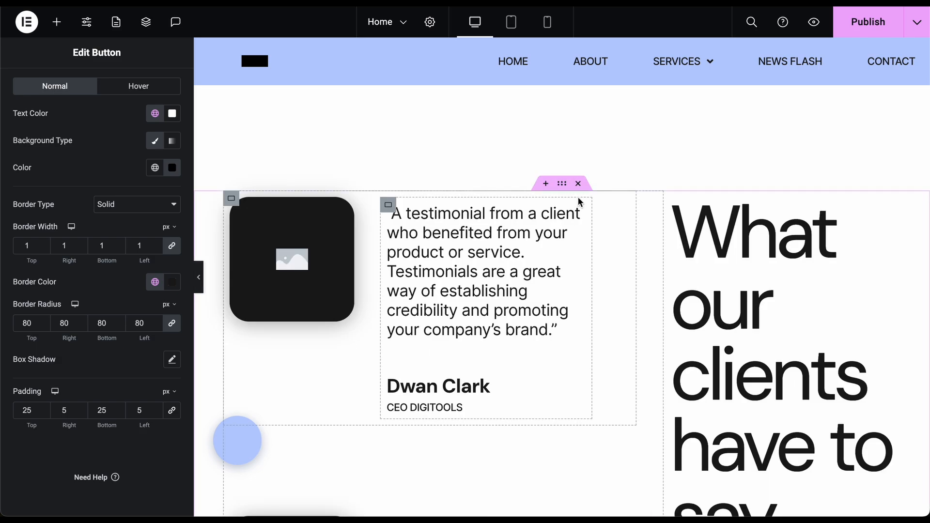
Insert a Flexbox container with two equal columns directly above the client testimonials section.
scroll(489, 347, "down", 4)
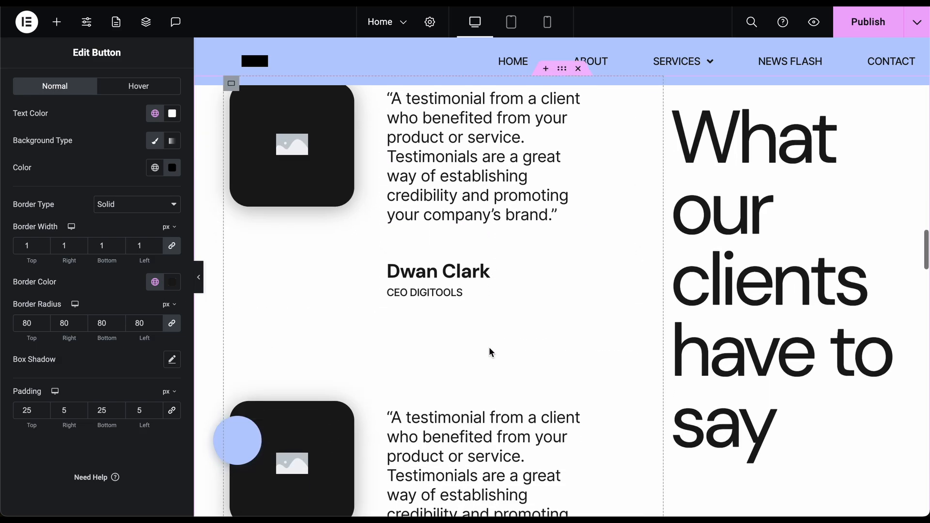
scroll(489, 347, "up", 10)
scroll(489, 346, "down", 5)
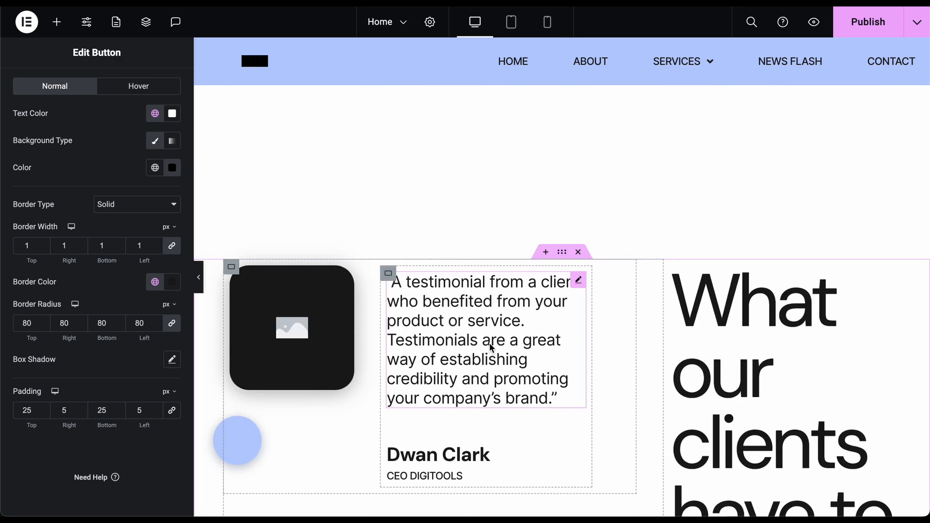
scroll(490, 347, "down", 10)
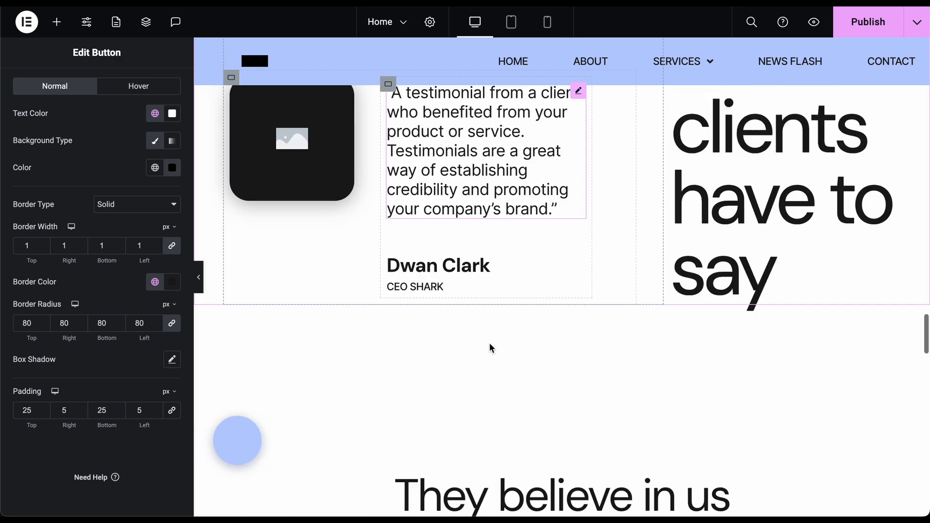
scroll(489, 344, "up", 10)
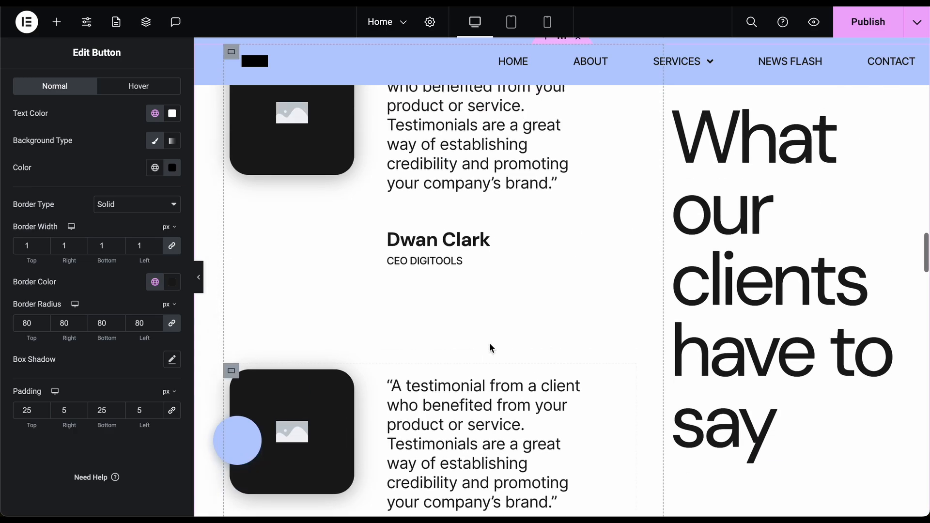
scroll(489, 347, "down", 5)
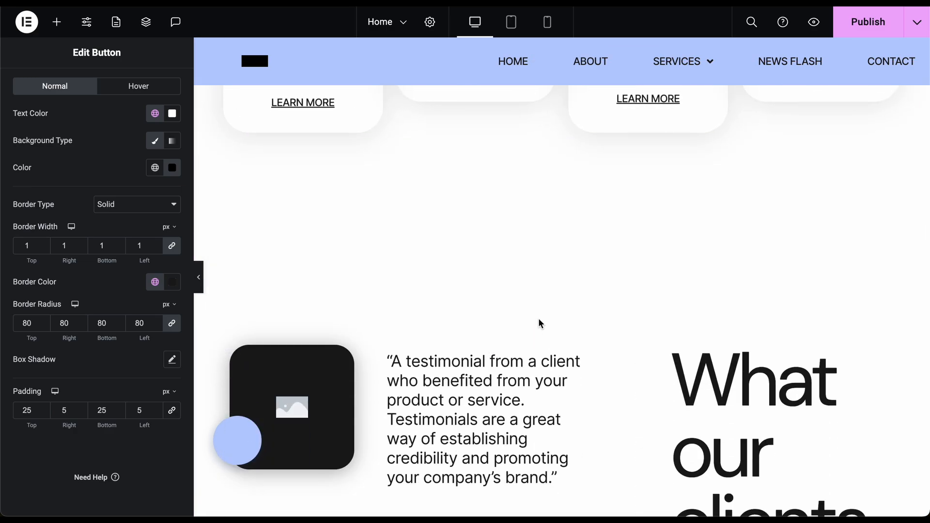
left_click(545, 332)
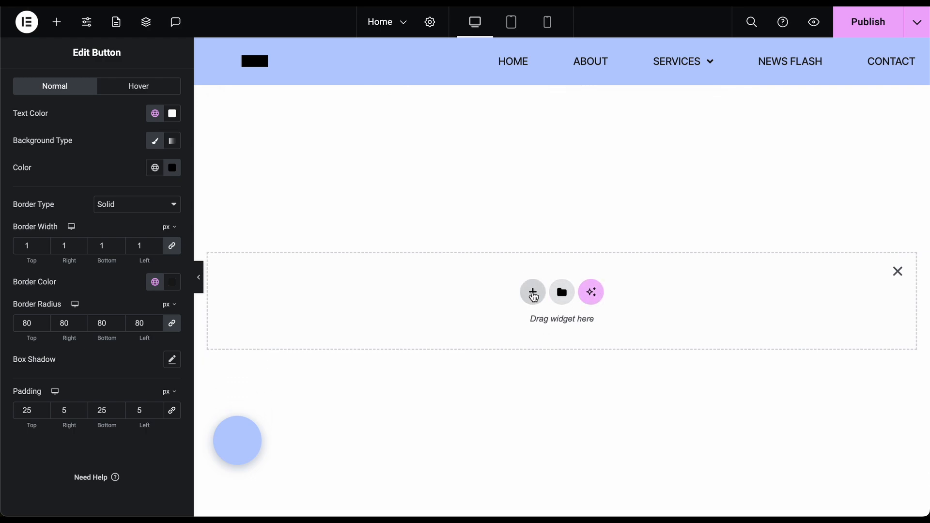
left_click(532, 293)
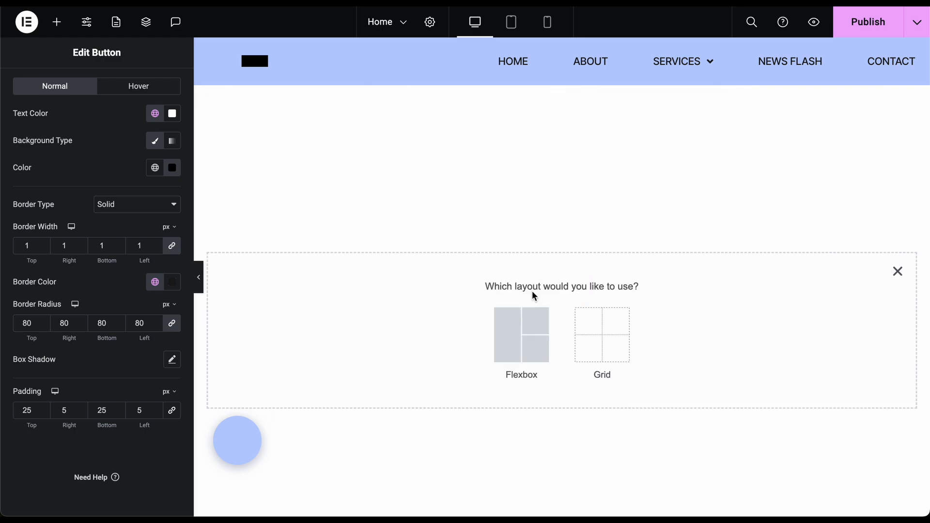
left_click(521, 336)
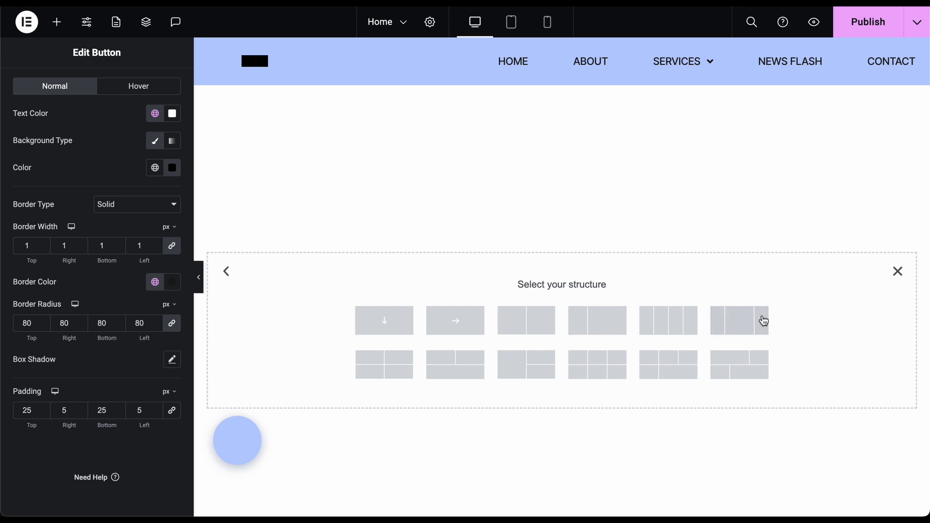
left_click(571, 334)
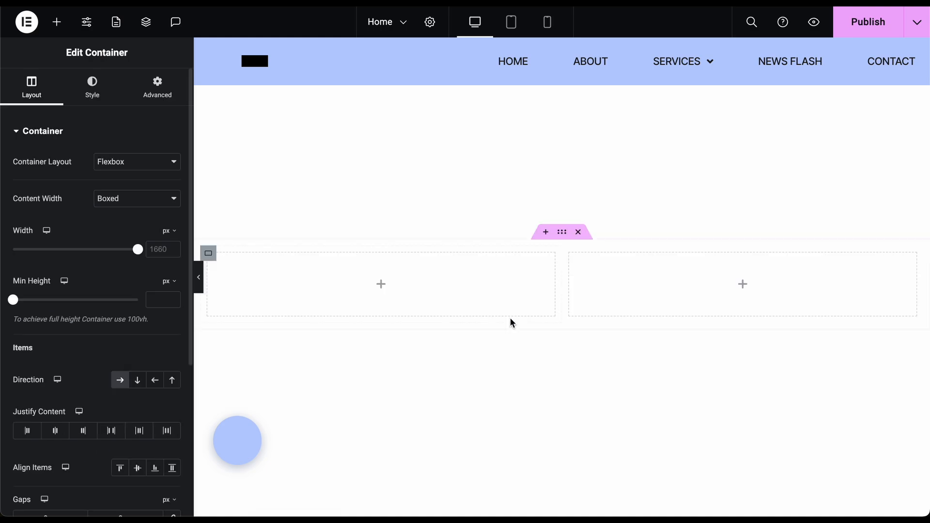
Add a Heading to the new container's left column with AI text generated from the prompt "write something for a marketing agency".
left_click(381, 284)
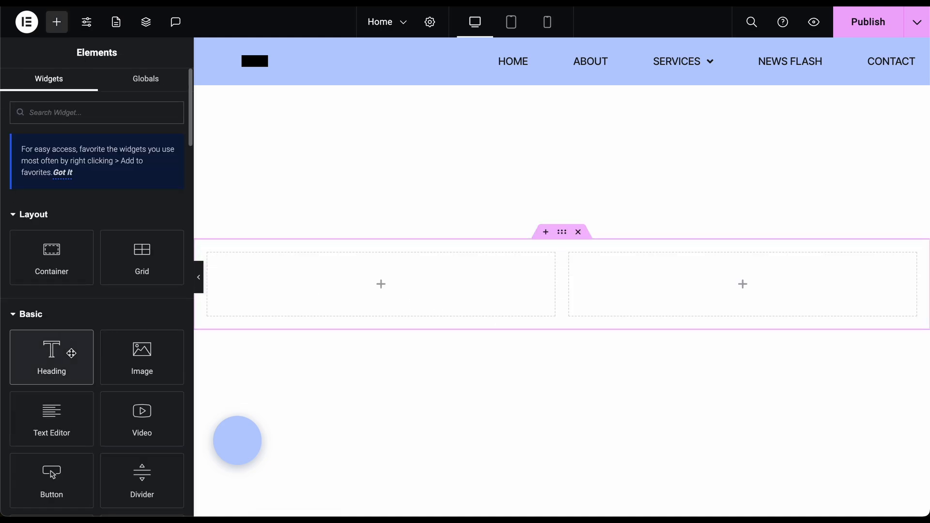
left_click_drag(67, 351, 387, 293)
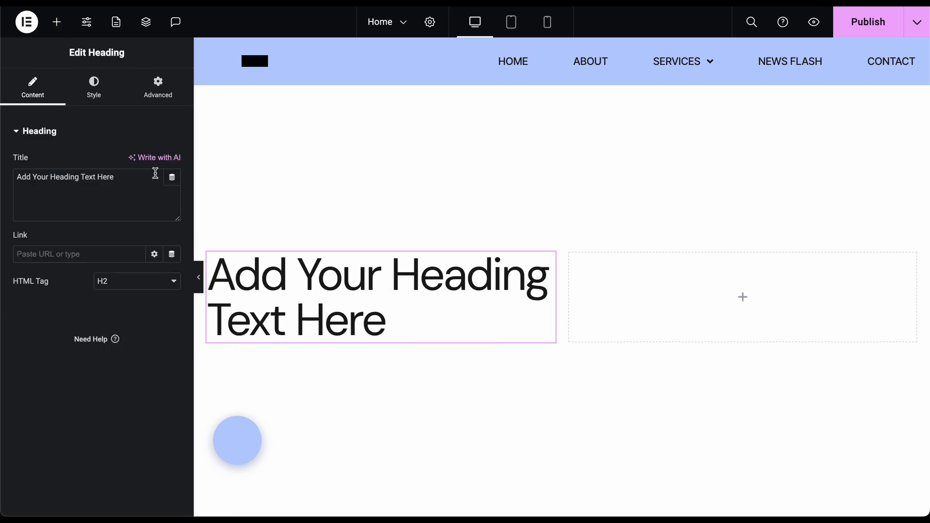
left_click(156, 157)
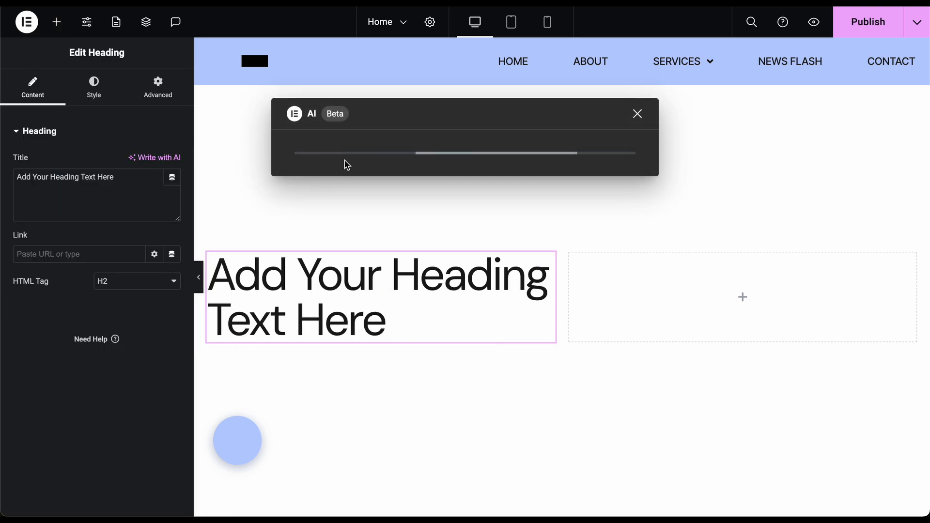
type("write something")
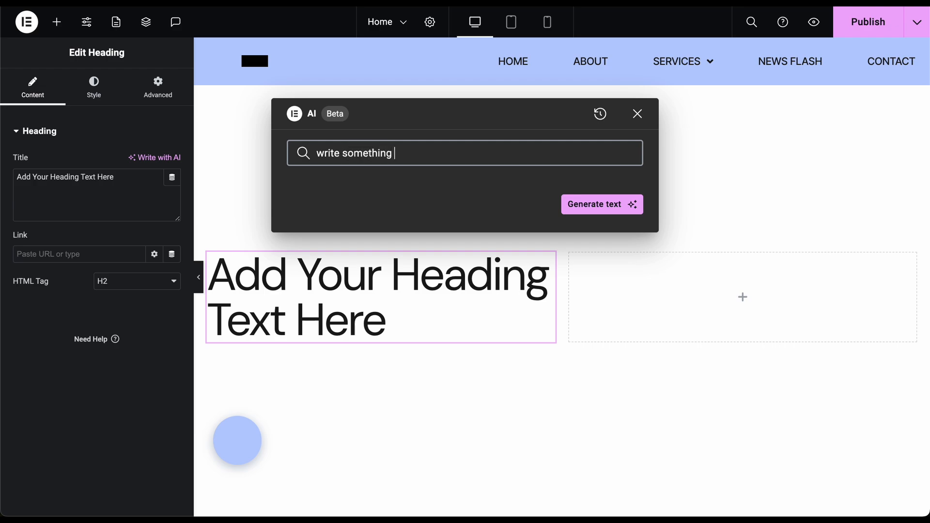
type(" for a marketing agency")
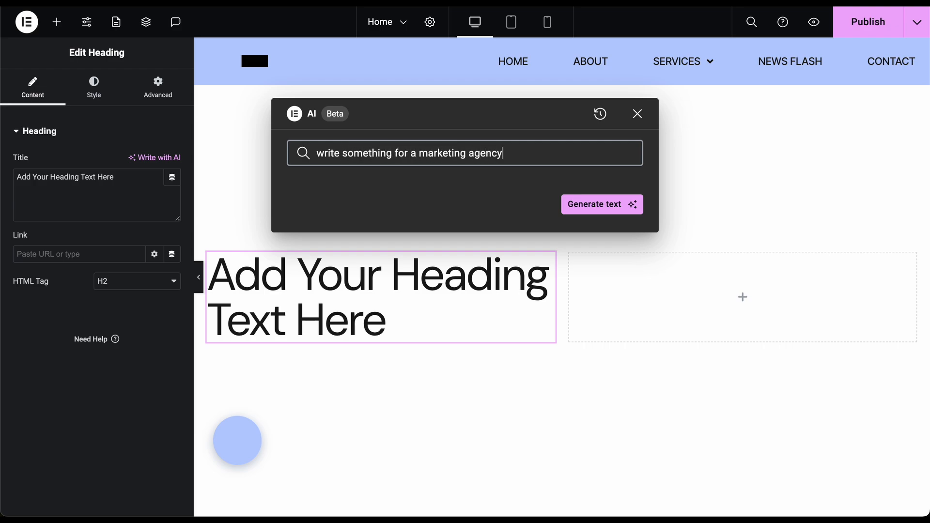
left_click(557, 203)
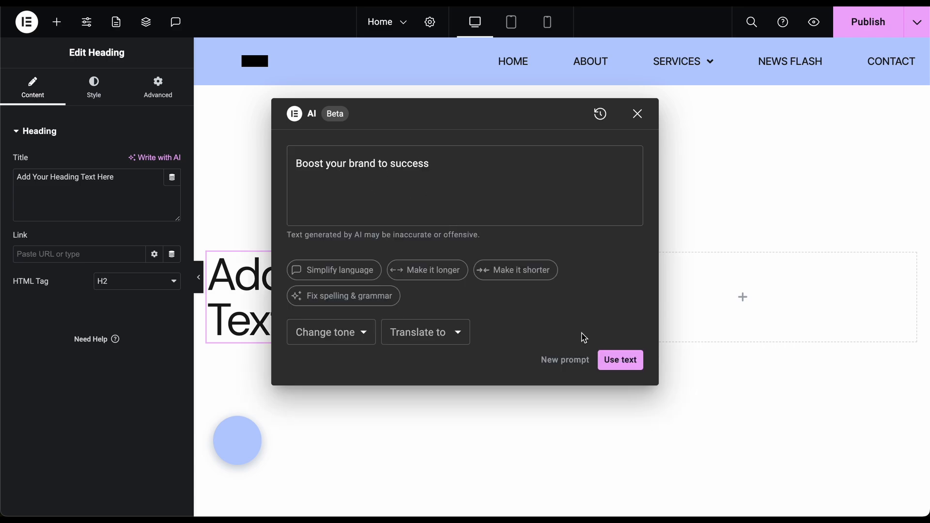
left_click(613, 358)
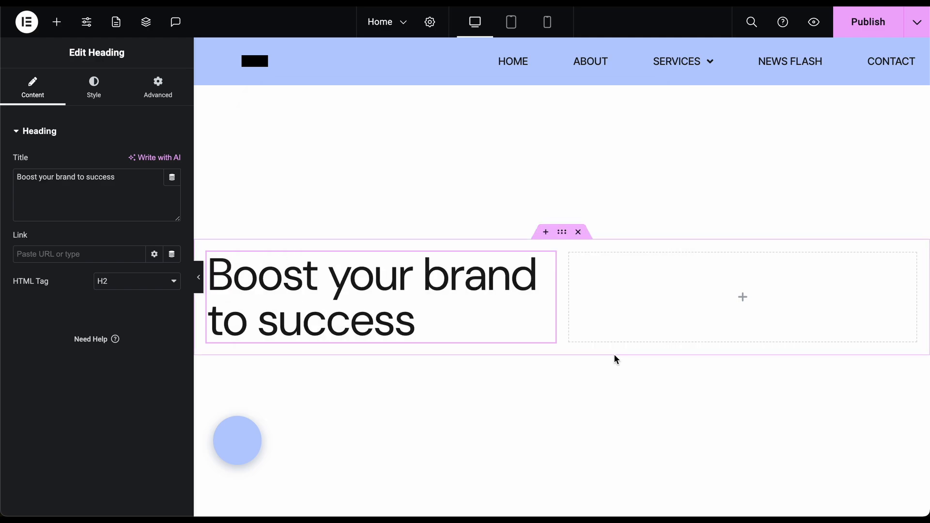
Add a Text Editor widget to the empty column beside the "Boost your brand to success" heading.
left_click(743, 297)
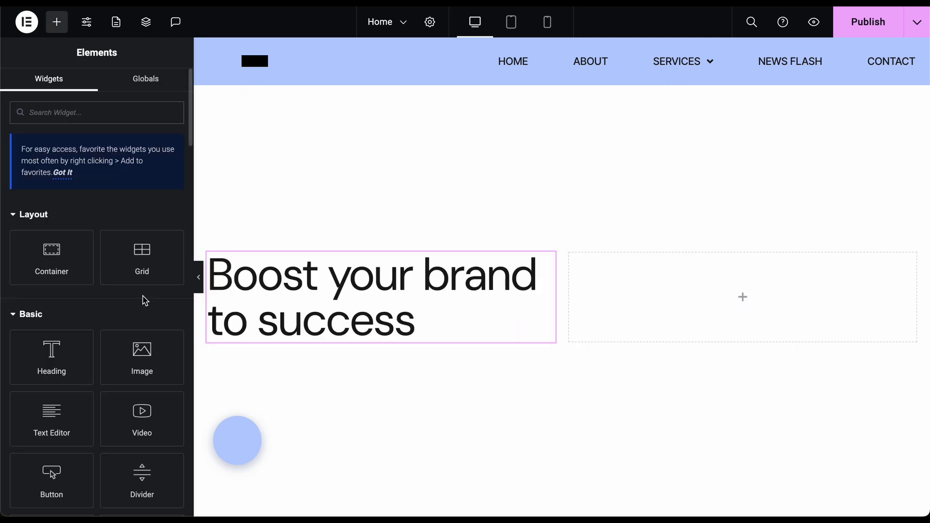
scroll(142, 297, "down", 7)
scroll(142, 297, "up", 5)
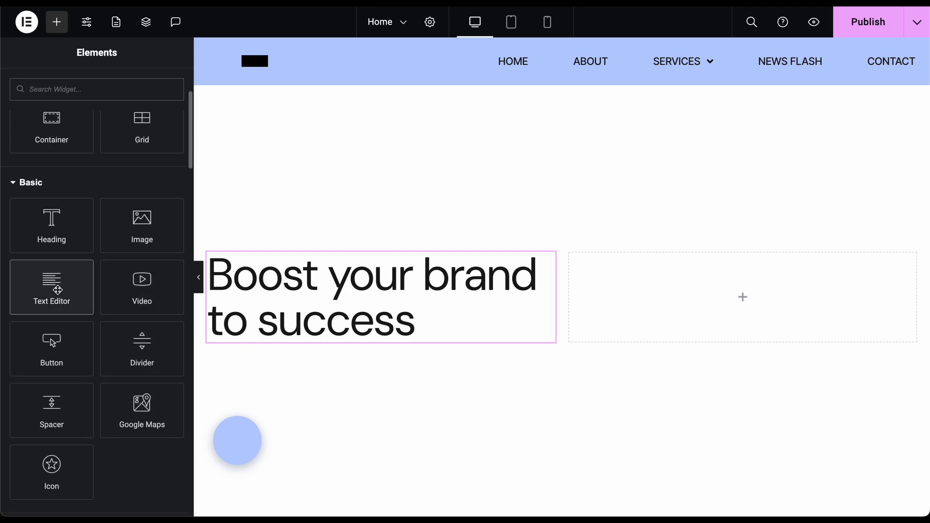
left_click_drag(69, 302, 739, 304)
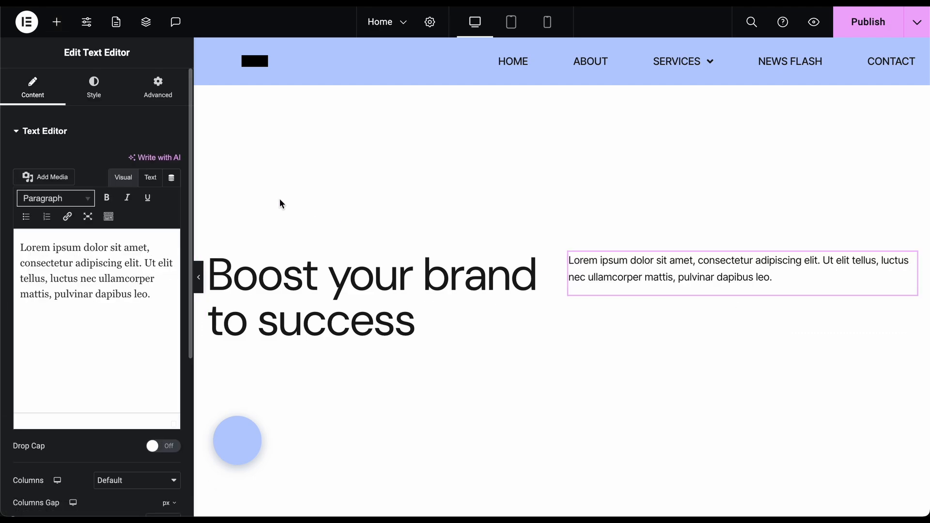
Replace the placeholder paragraph with AI text from the prompt "write a paragraph describing benefits of a marketing agency", using its shortened version.
left_click(158, 158)
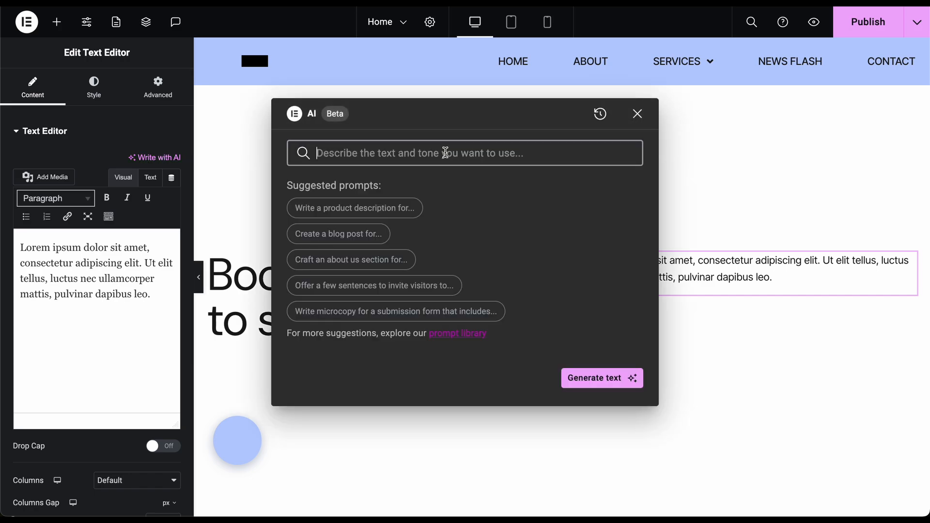
type("write a paragraph describing benefits of")
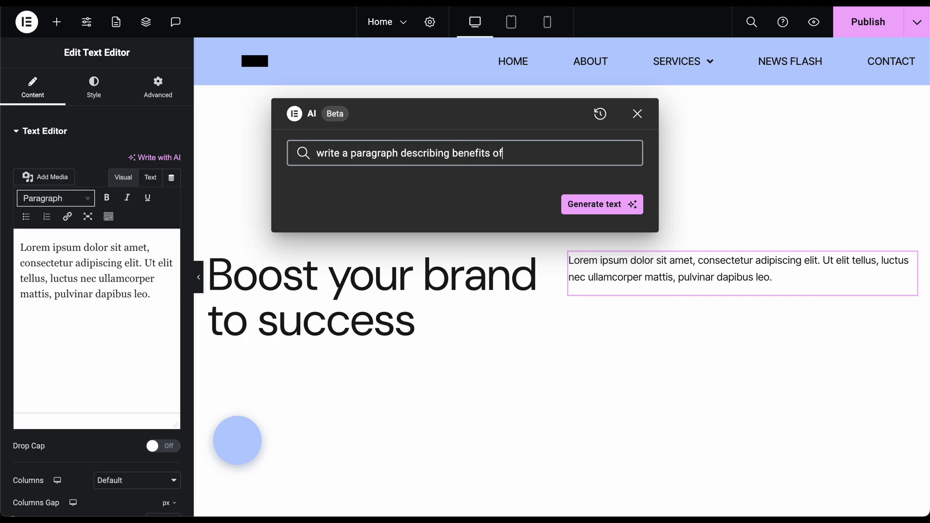
type("keting agency")
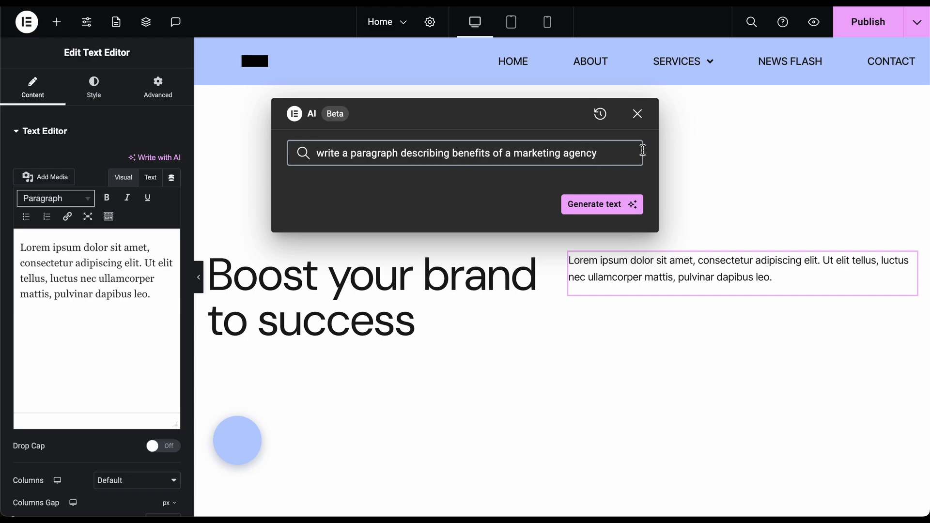
left_click(600, 204)
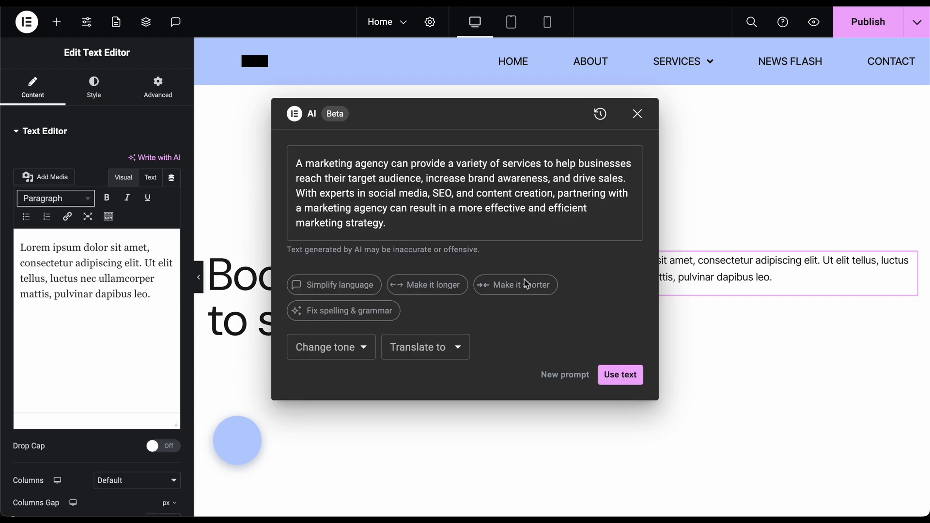
left_click(525, 289)
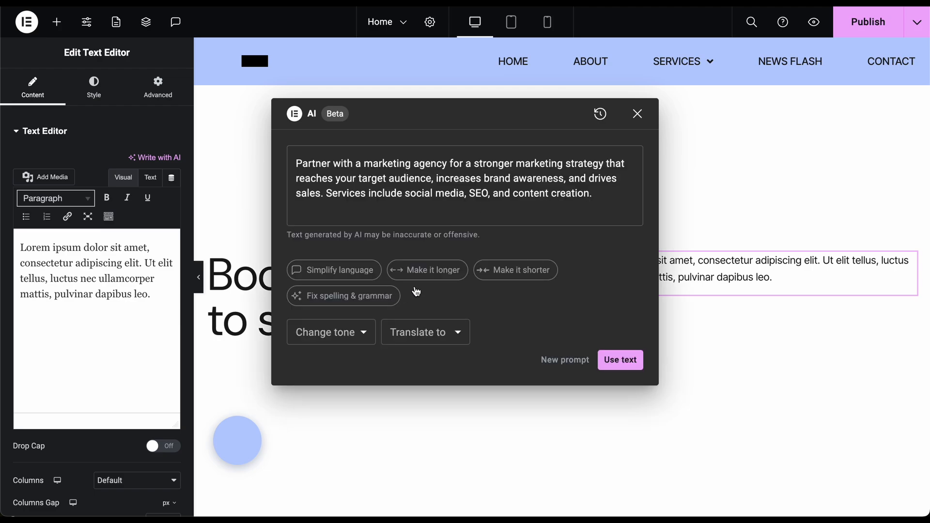
left_click(608, 361)
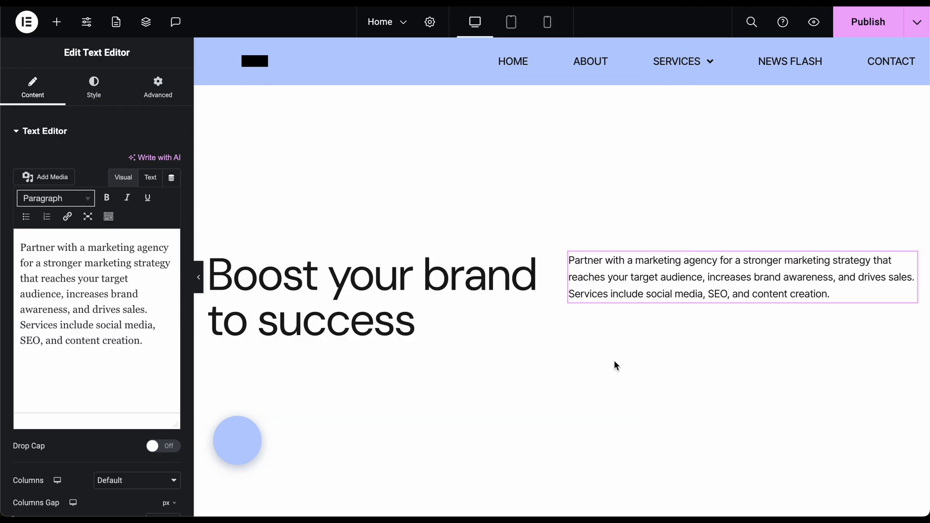
Set the font size of the marketing agency paragraph to 32 px.
left_click(95, 87)
left_click(172, 193)
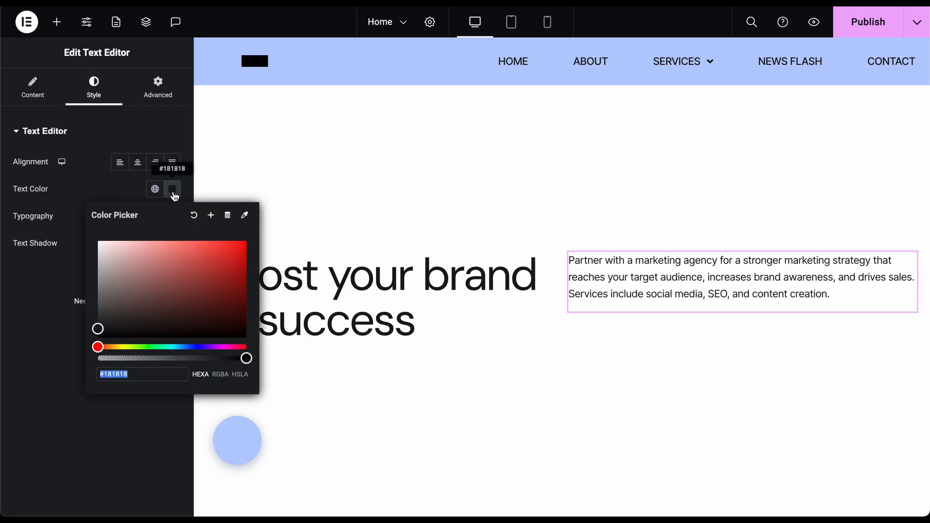
left_click(143, 198)
left_click(175, 220)
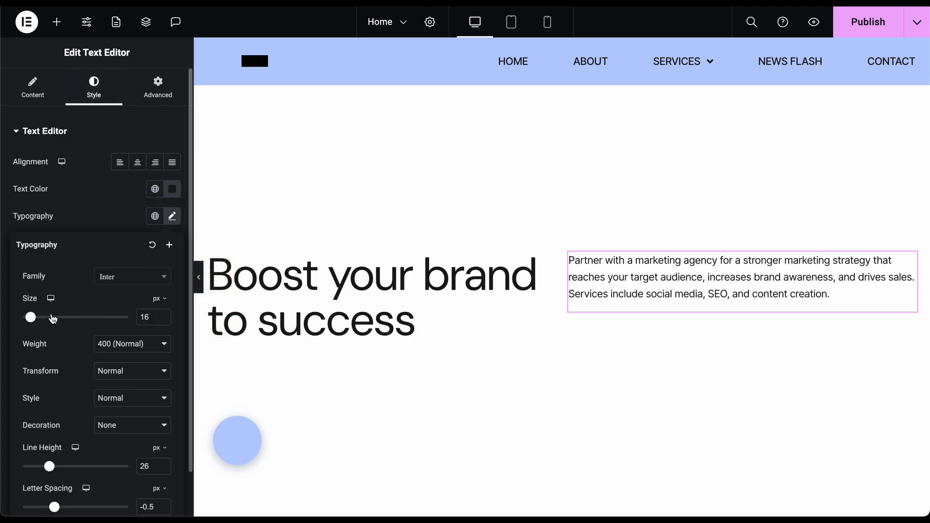
left_click_drag(32, 320, 42, 321)
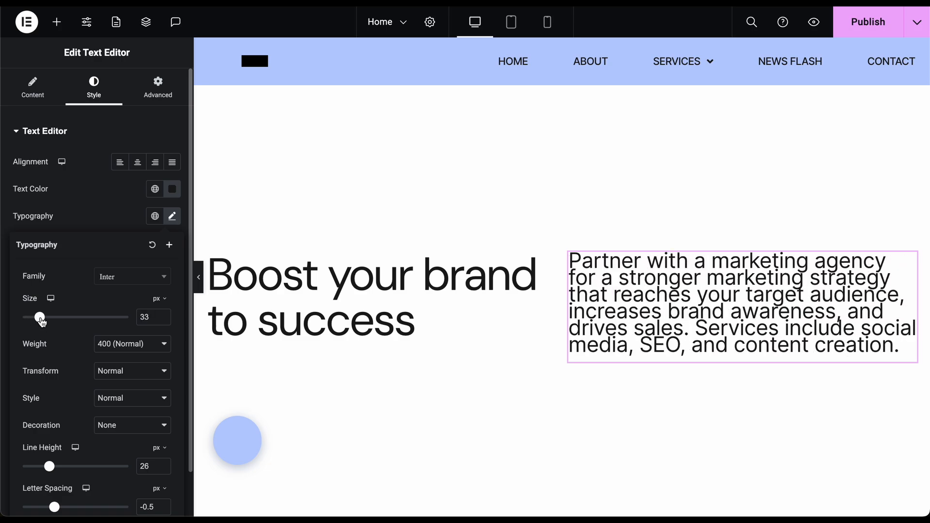
scroll(88, 375, "down", 2)
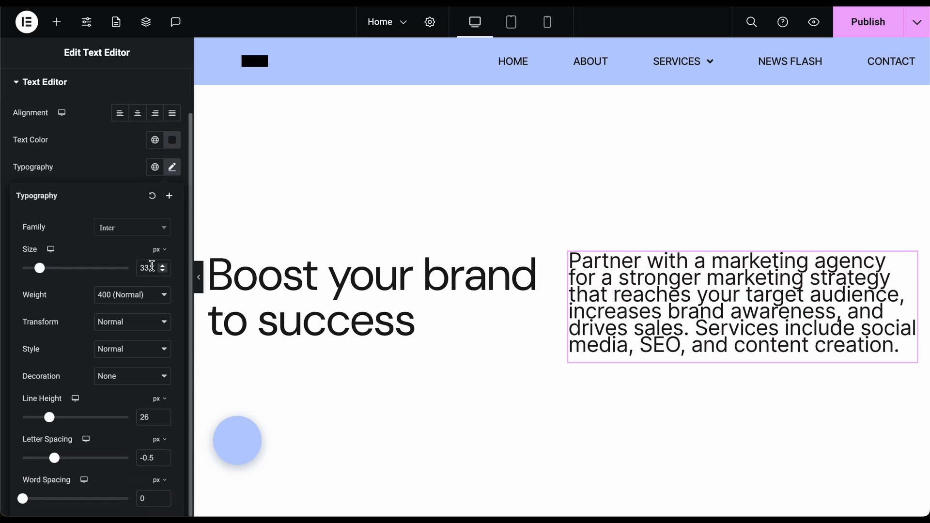
left_click(151, 266)
key("BackSpace")
type("2")
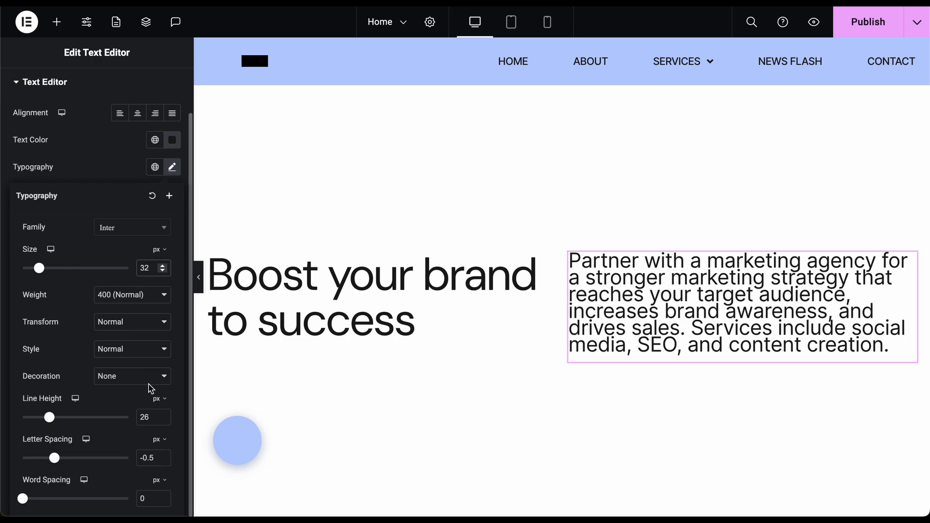
Set the paragraph's line height to 32 px and its font weight to 500 (Medium).
left_click(151, 417)
key("BackSpace")
key("BackSpace")
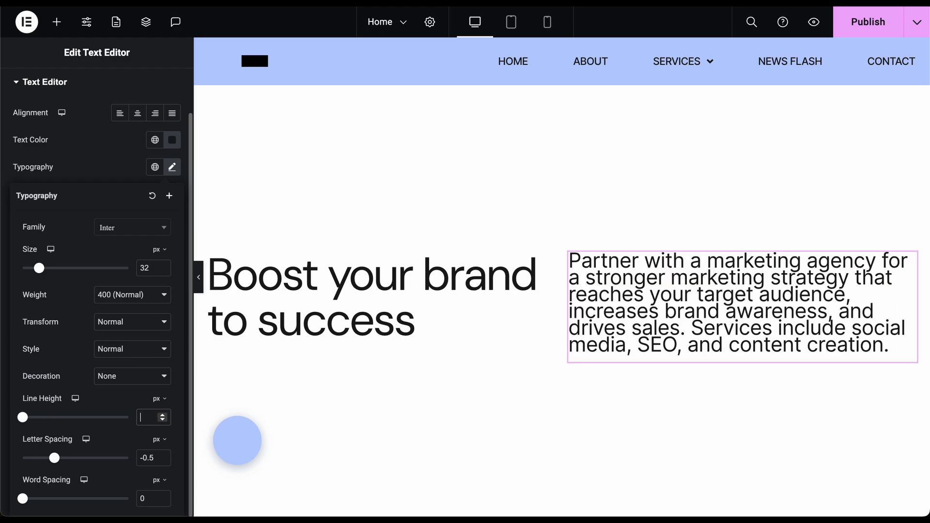
type("32")
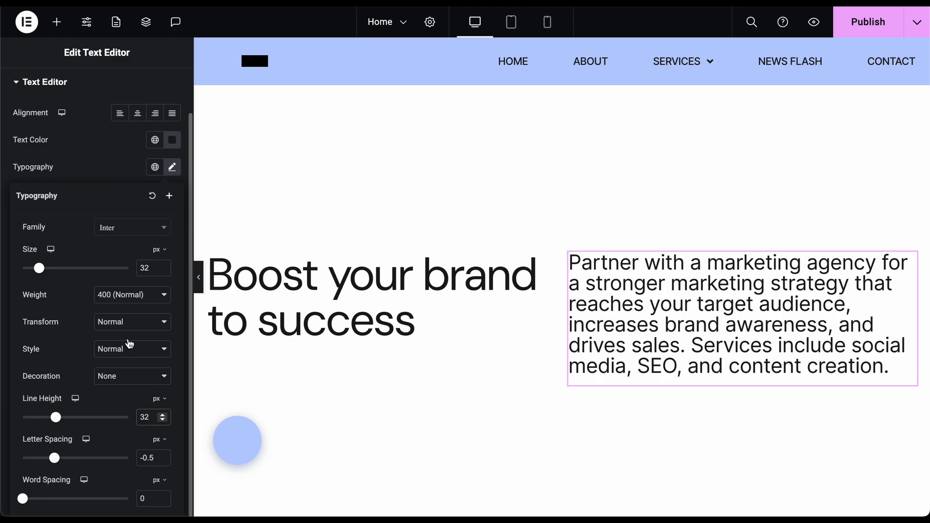
left_click(138, 296)
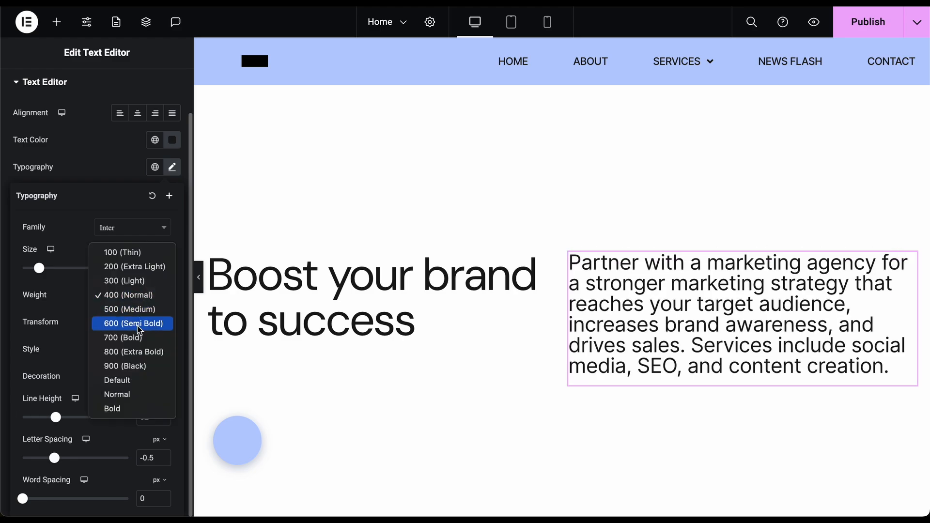
left_click(129, 309)
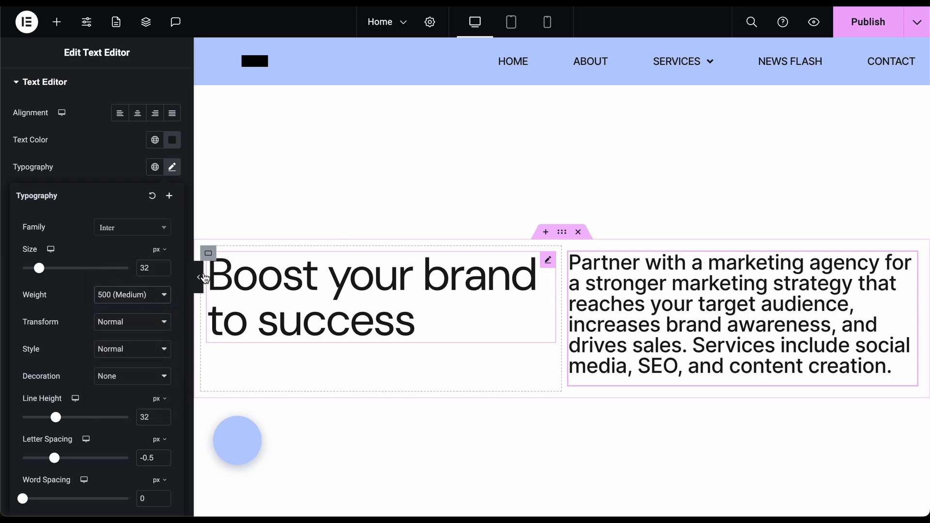
Review the new heading and paragraph section at full width together with the client testimonials below it.
left_click(199, 277)
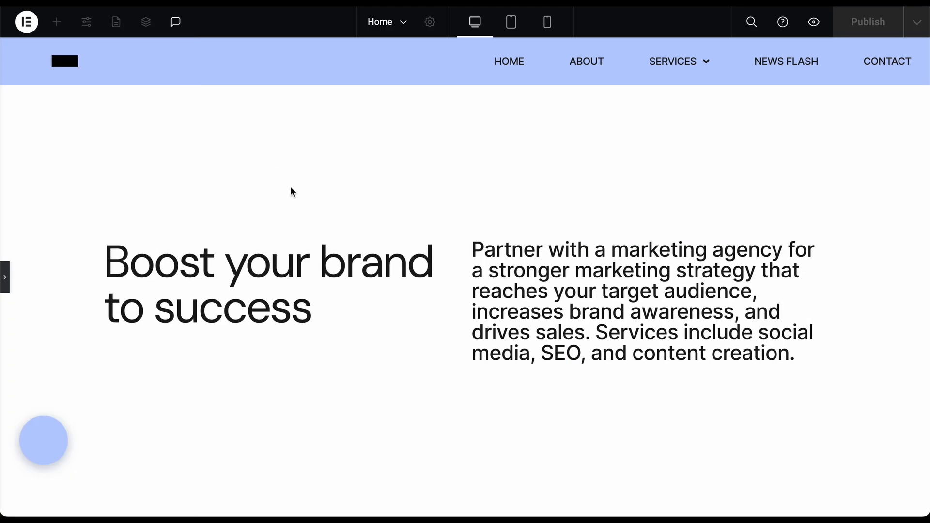
scroll(291, 192, "down", 2)
scroll(290, 191, "up", 5)
scroll(291, 191, "down", 6)
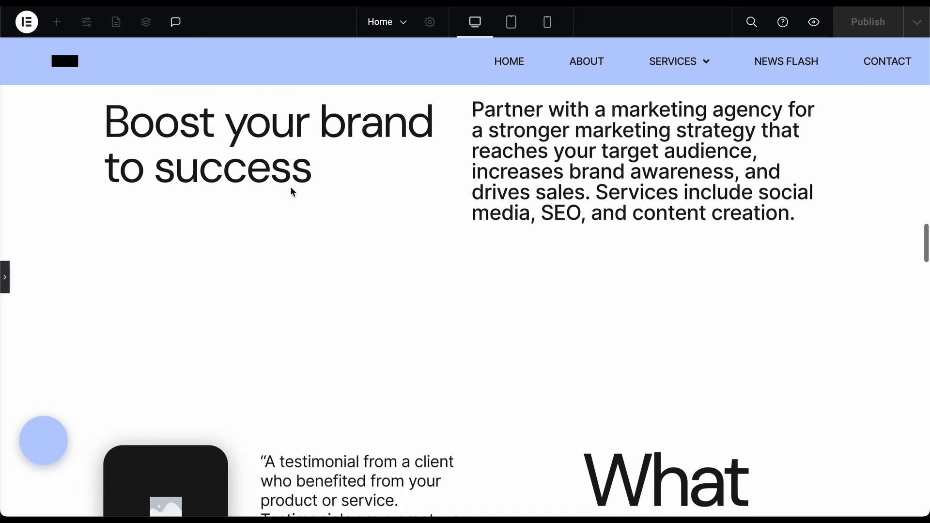
scroll(291, 191, "down", 7)
scroll(291, 190, "up", 7)
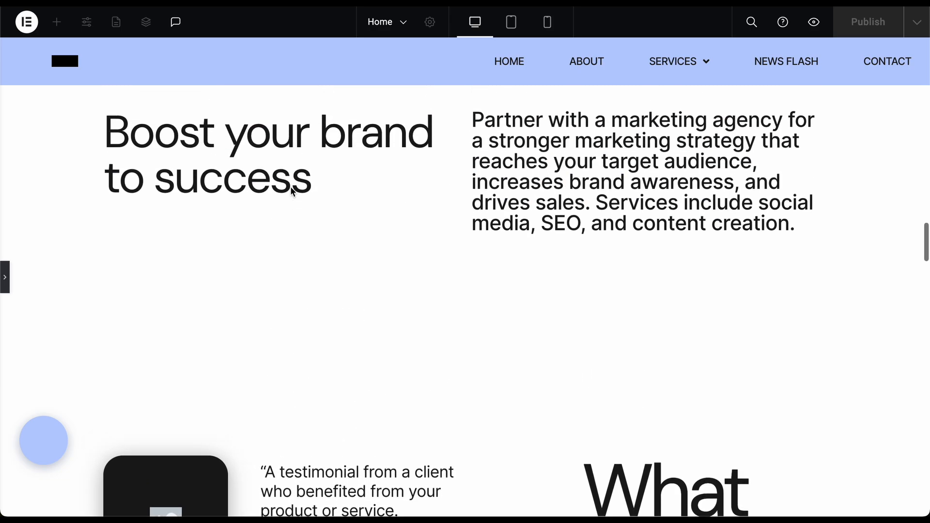
scroll(292, 191, "up", 3)
left_click(5, 276)
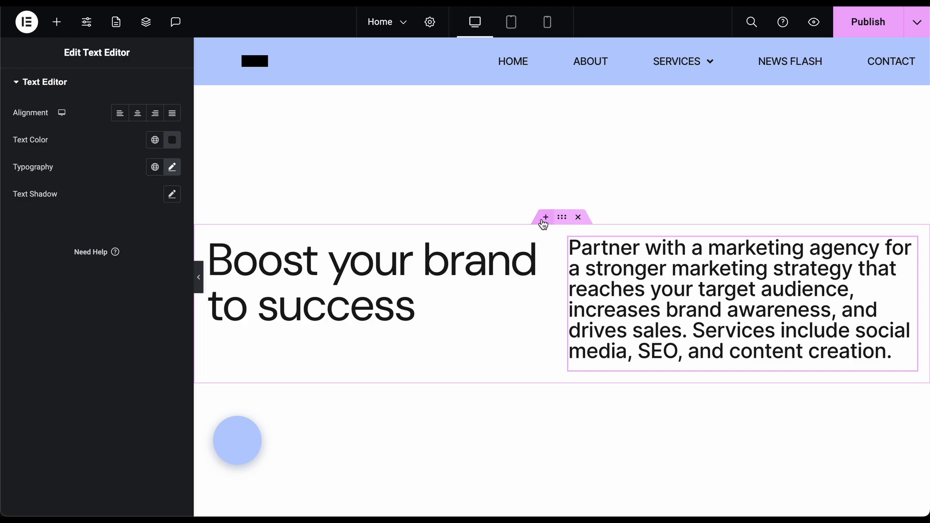
Insert the yellow "Challenge yourself. Take it to the next level." library block above the "Boost your brand to success" section.
left_click(545, 217)
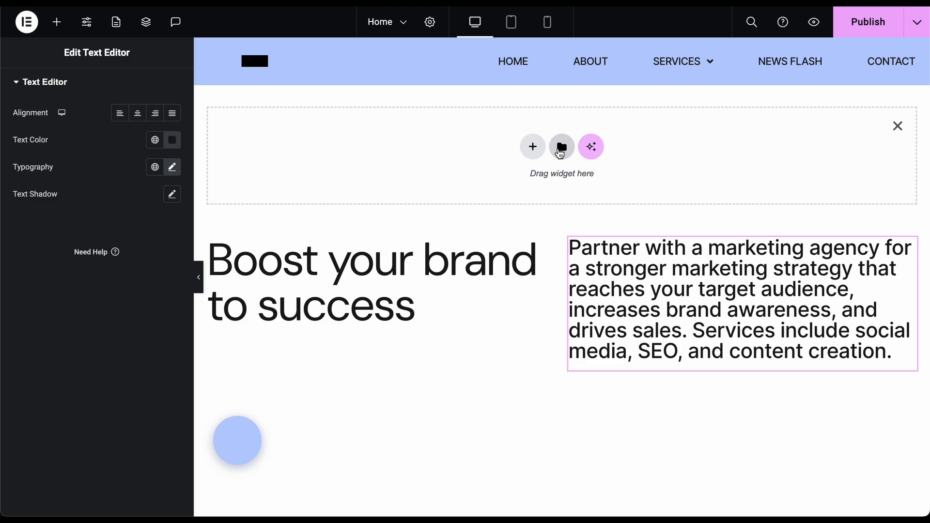
left_click(560, 151)
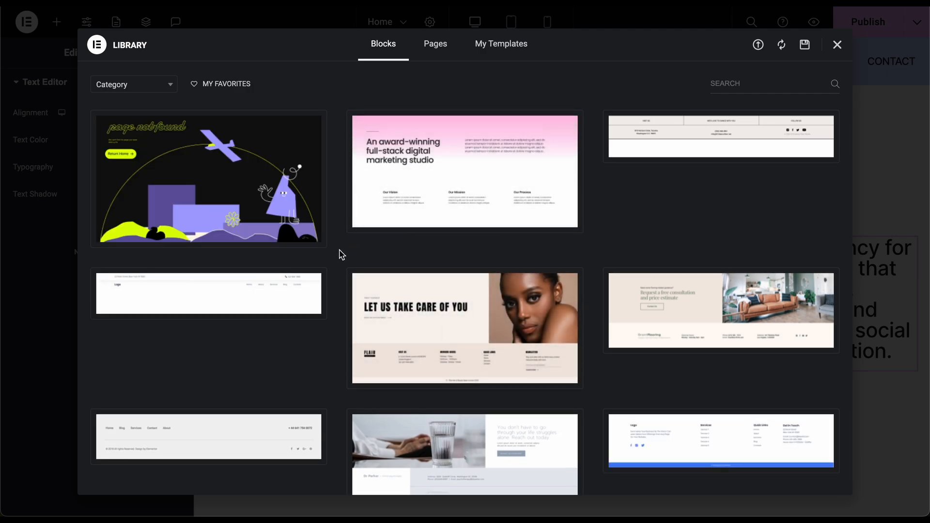
scroll(340, 254, "down", 15)
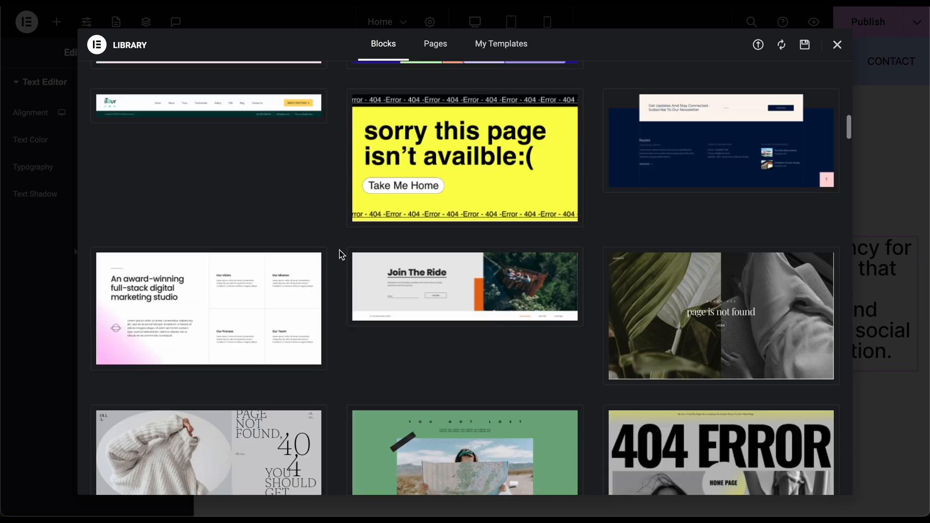
scroll(340, 254, "down", 10)
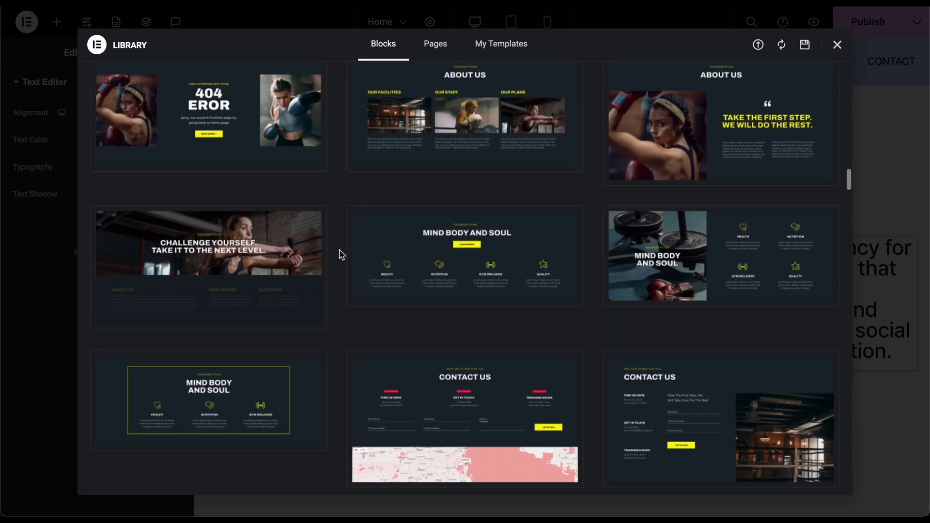
scroll(341, 254, "down", 3)
scroll(339, 252, "down", 3)
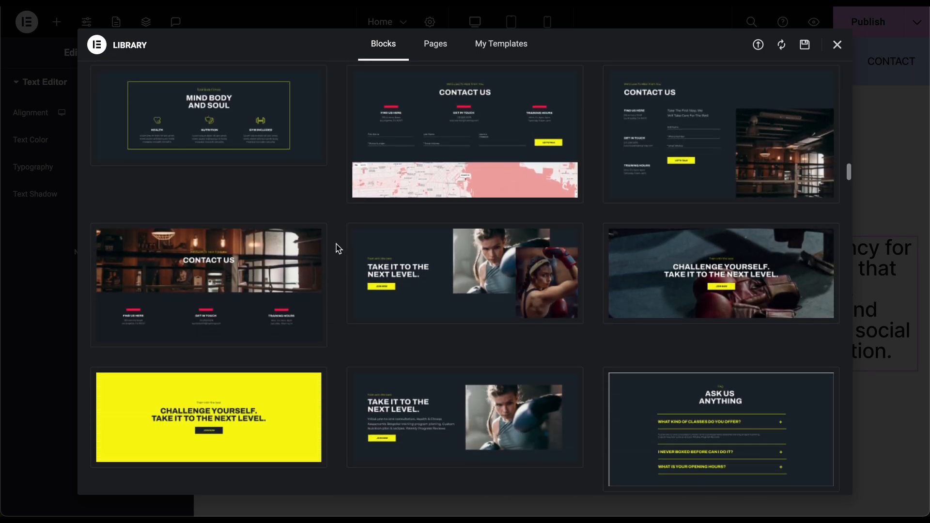
scroll(324, 224, "down", 7)
scroll(328, 226, "up", 3)
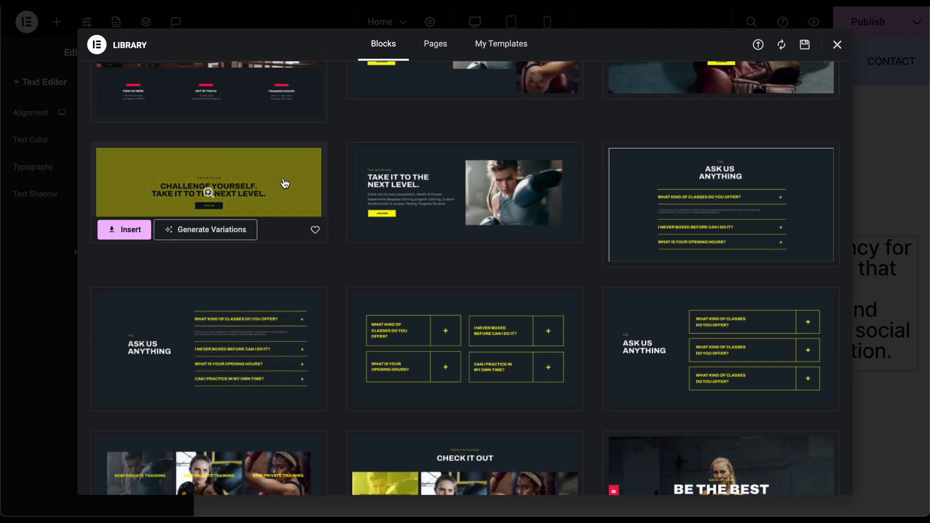
scroll(129, 229, "down", 3)
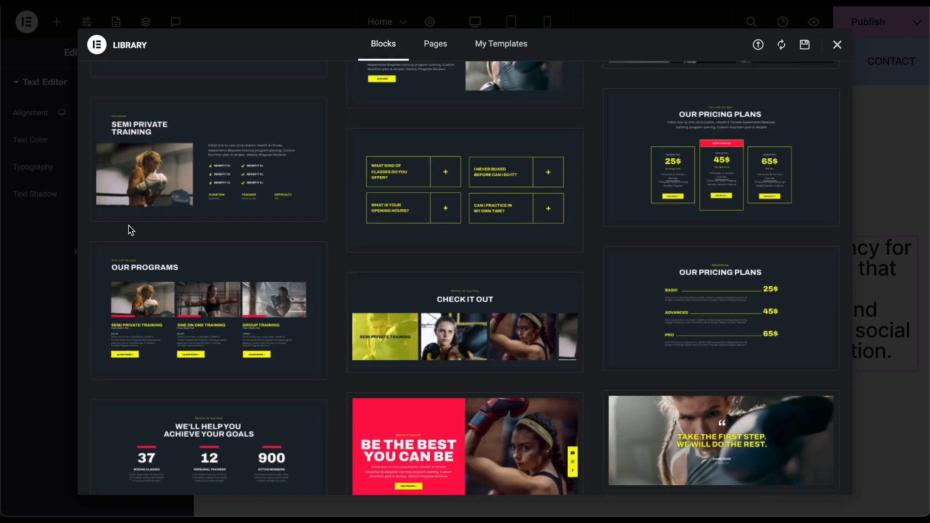
scroll(130, 230, "down", 15)
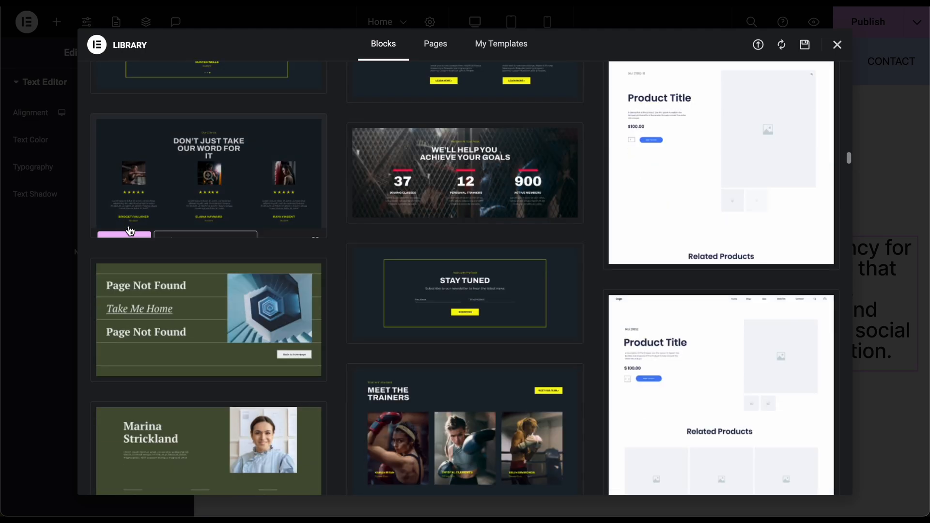
scroll(129, 230, "down", 15)
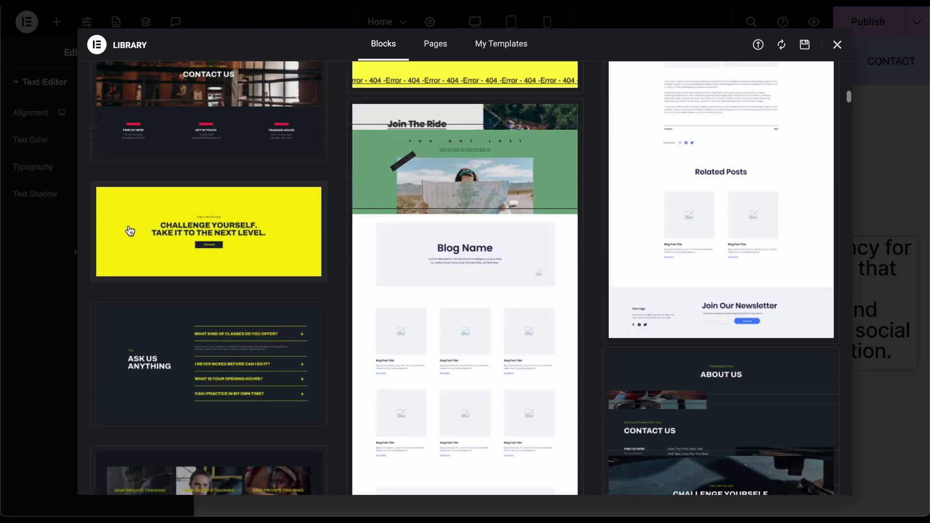
scroll(129, 231, "up", 4)
scroll(130, 231, "down", 2)
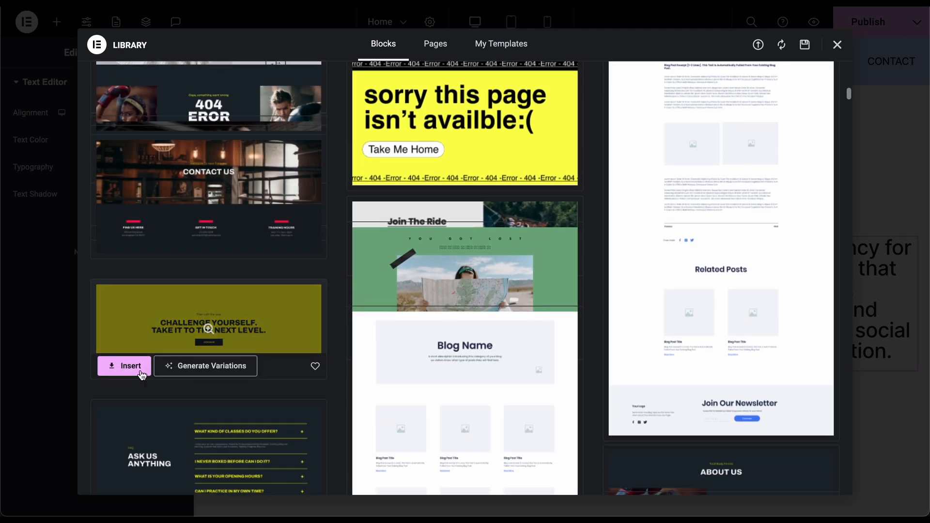
left_click(142, 374)
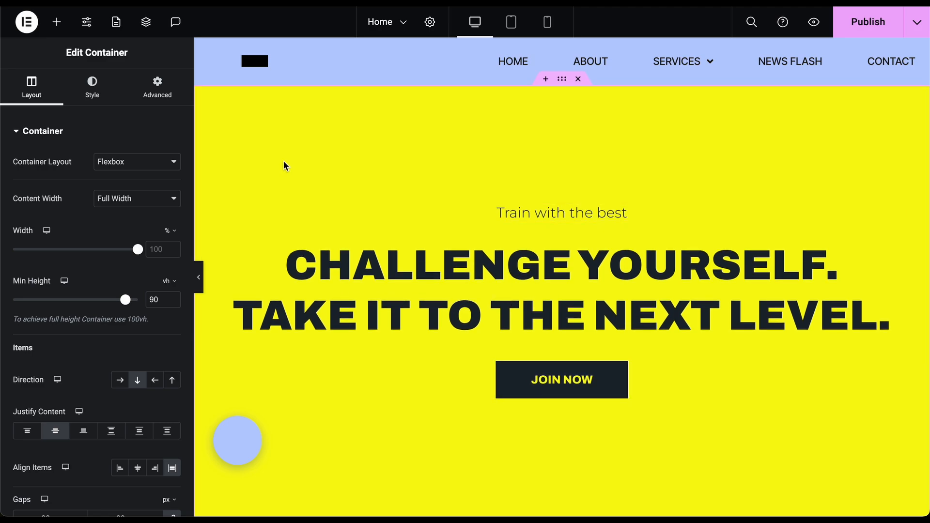
Set the background color of the "Challenge yourself" container to #FFFFFF.
left_click(91, 84)
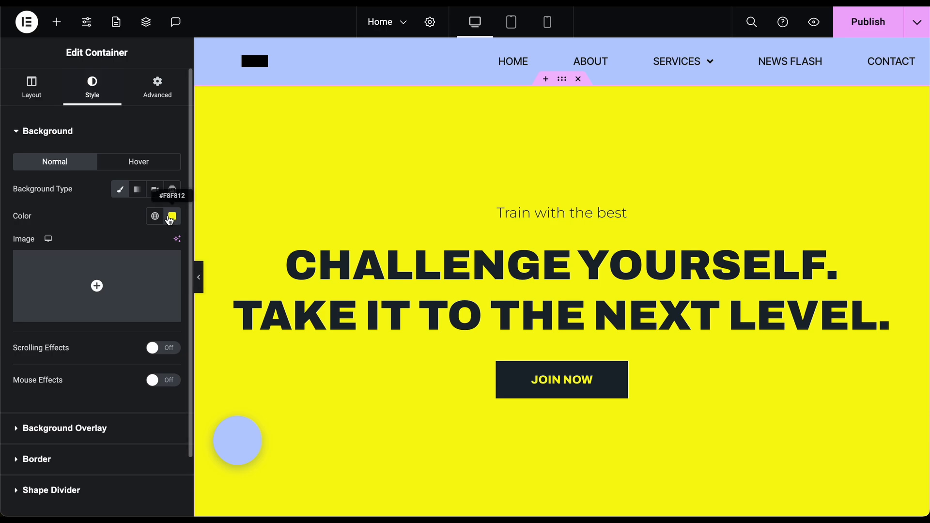
left_click(171, 215)
type("#FFFFFF")
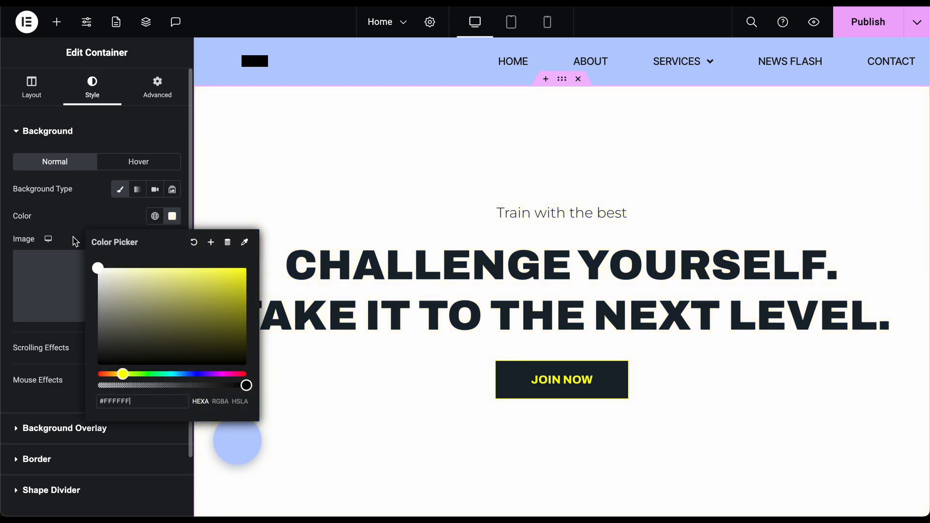
left_click(91, 203)
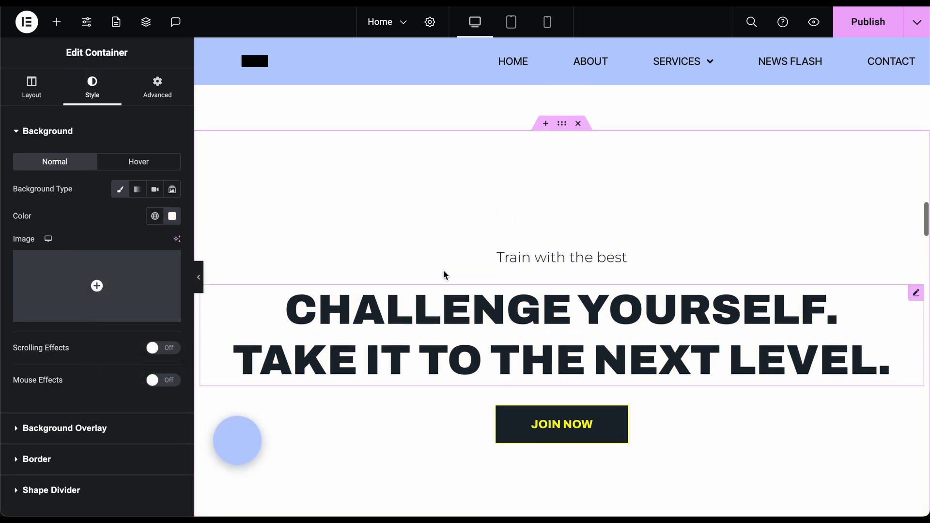
Check the "Challenge yourself" section against the content below it and delete the section.
scroll(442, 272, "down", 10)
scroll(444, 274, "up", 10)
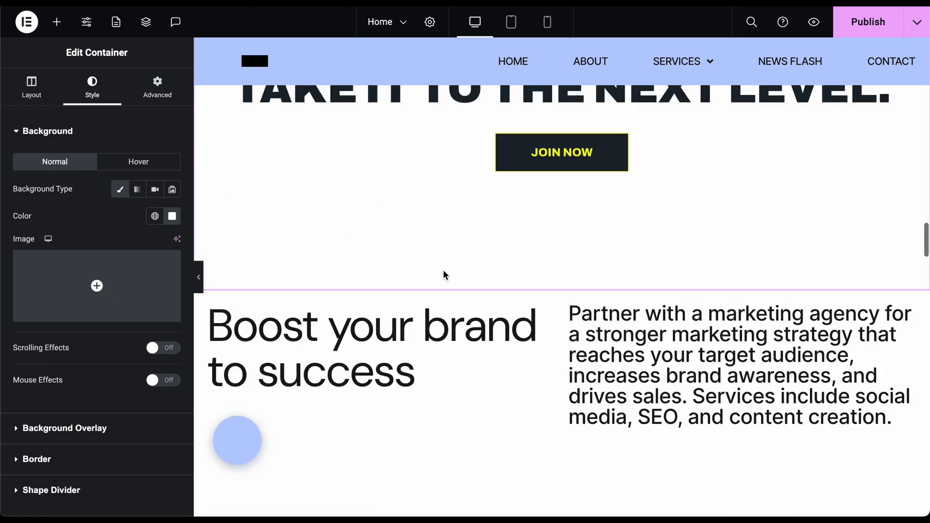
scroll(442, 269, "down", 2)
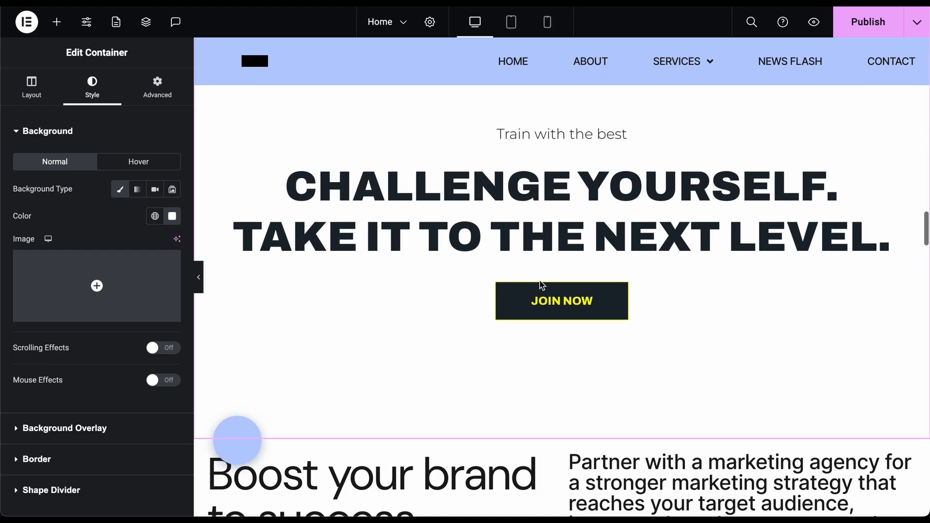
scroll(415, 303, "down", 5)
scroll(415, 303, "up", 9)
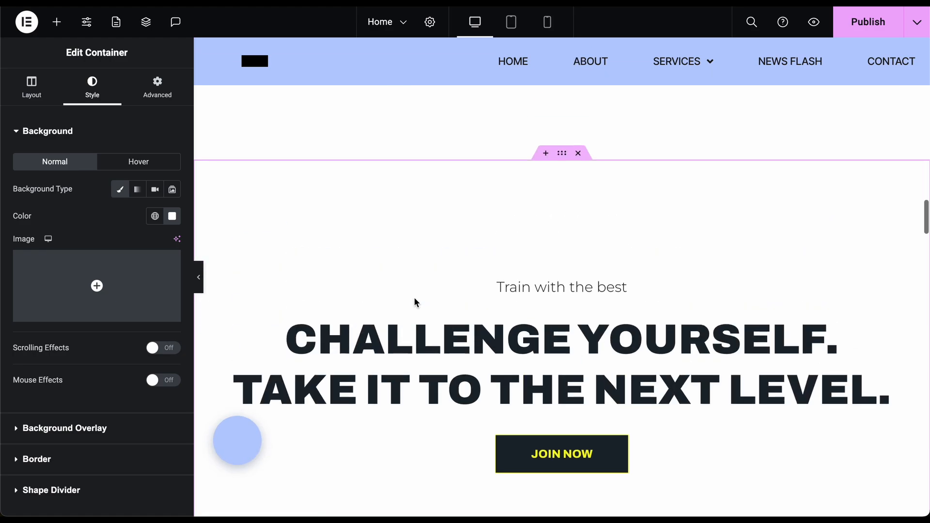
left_click(578, 187)
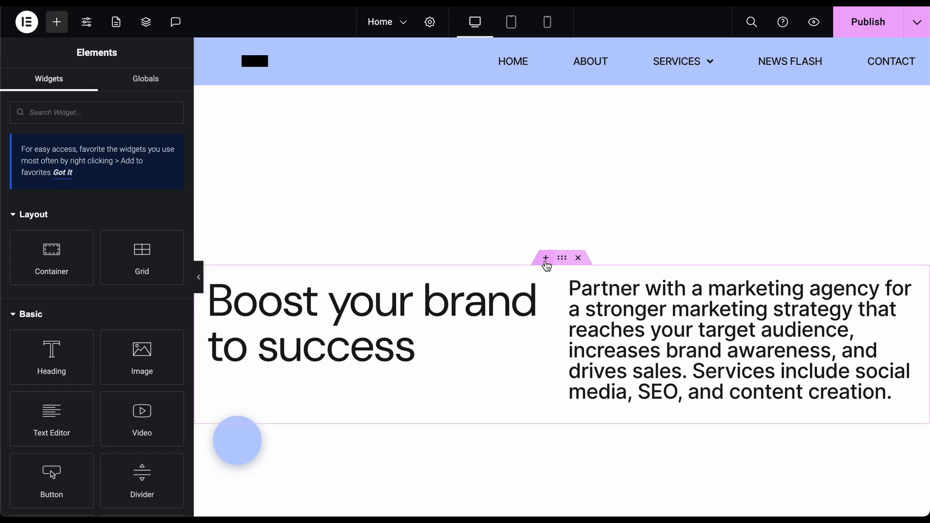
Look at the full-page templates in the library and close it without inserting one.
left_click(545, 261)
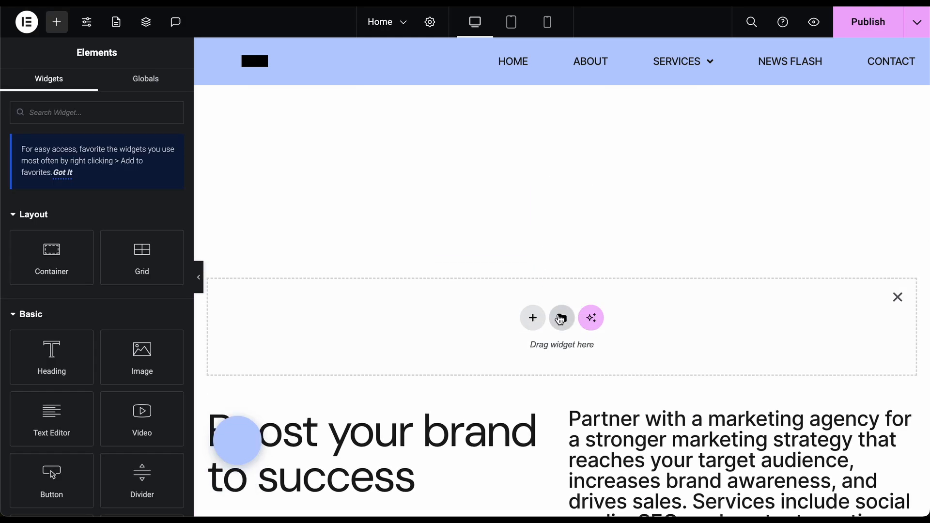
left_click(560, 319)
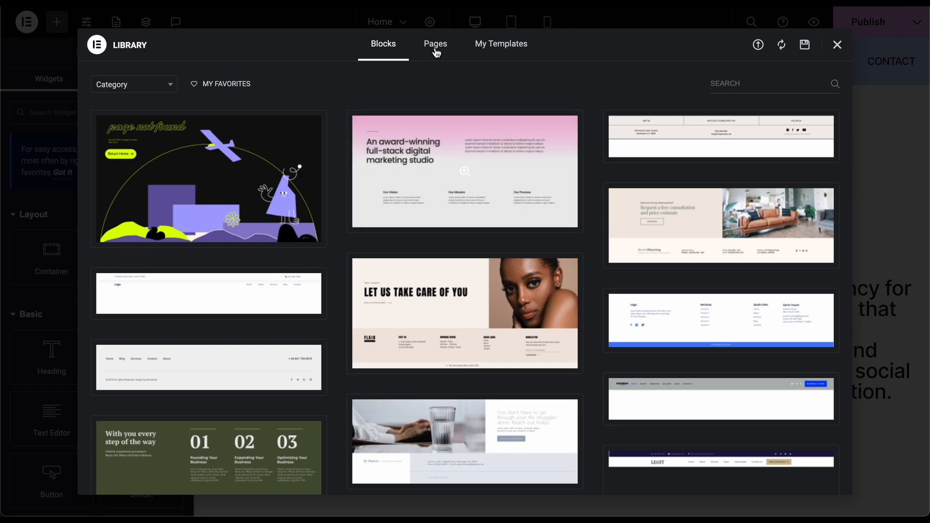
left_click(435, 46)
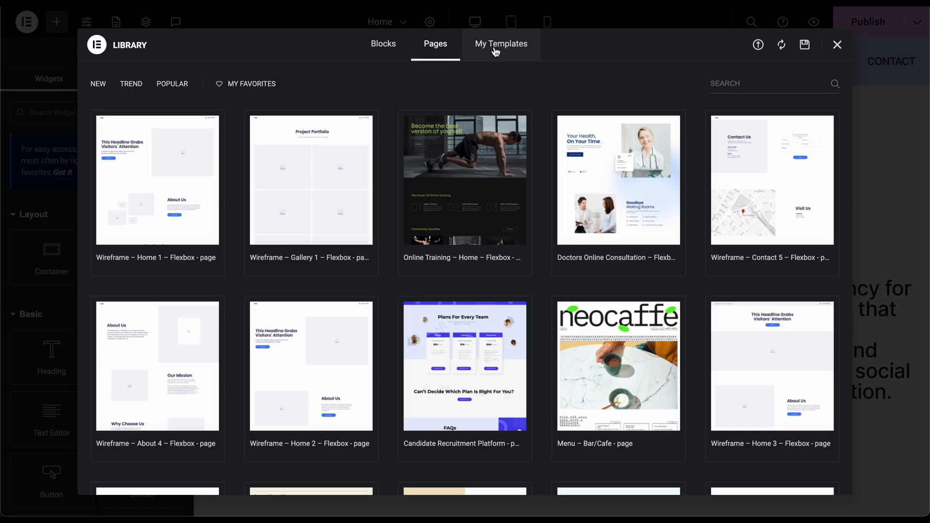
left_click(836, 44)
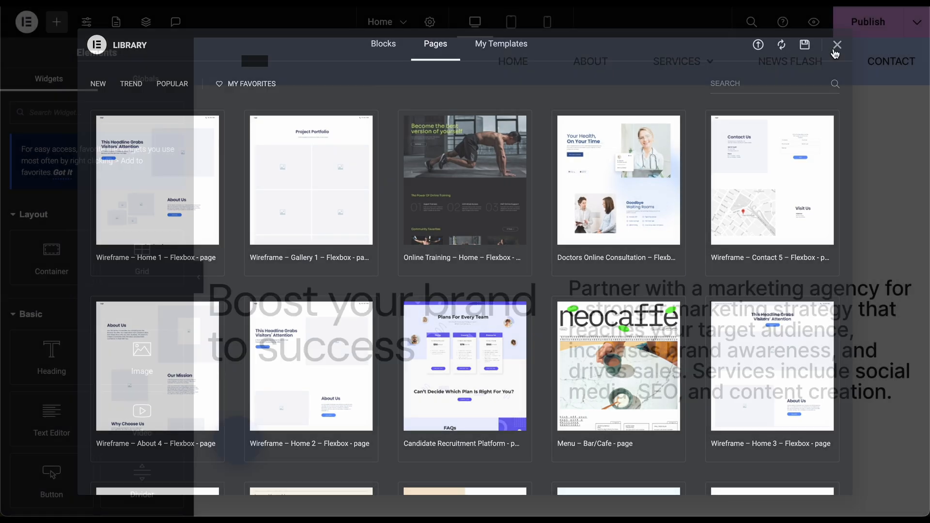
Generate an AI section above "Boost your brand to success" from "a marketing agency layout for testimonials" and use the "Our Clients' Words" layout.
mouse_move(546, 281)
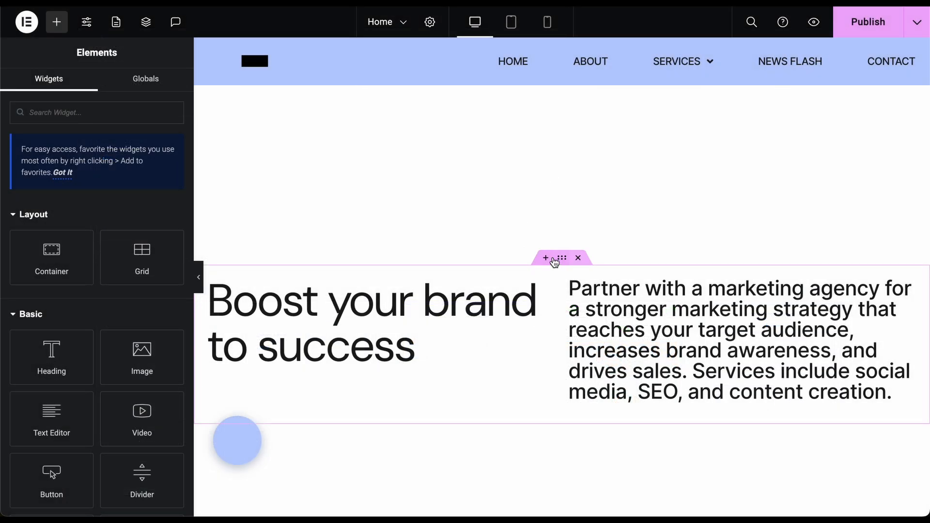
left_click(546, 259)
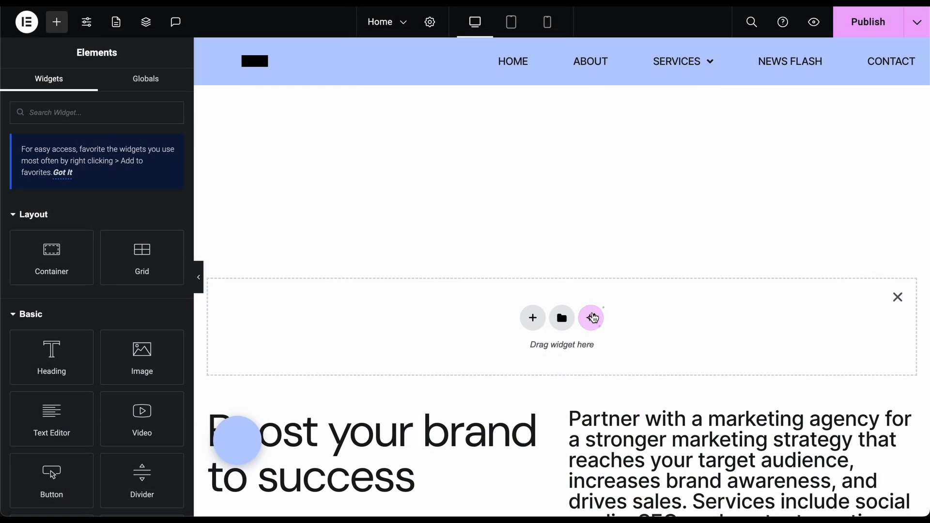
left_click(593, 318)
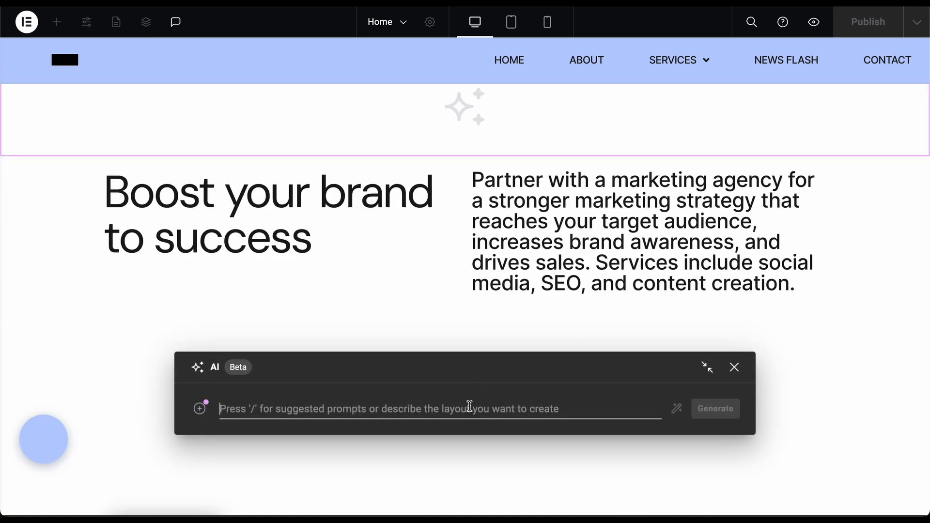
type("a")
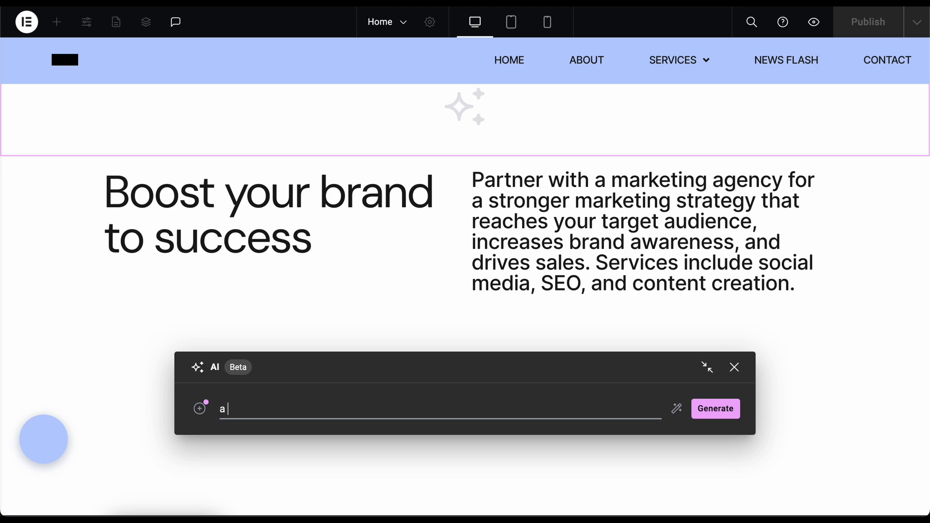
type(" marketing agency layout for testimonials")
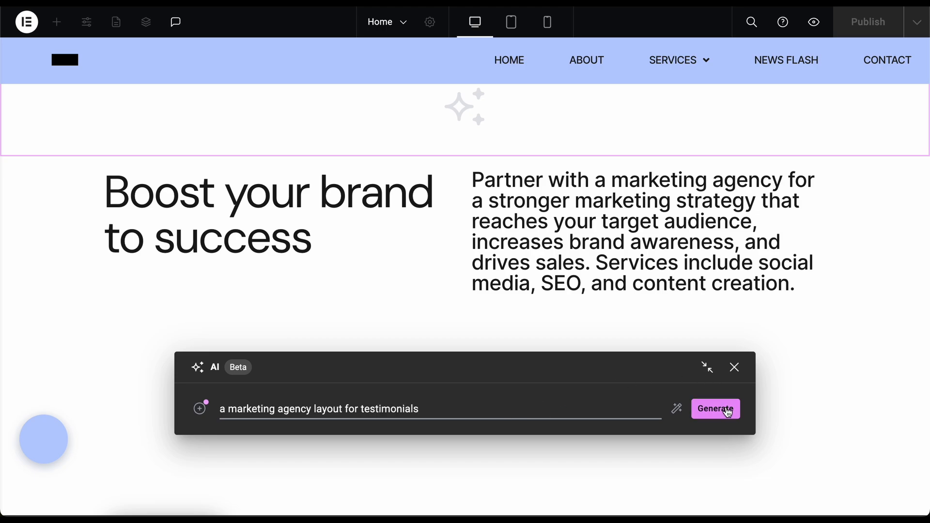
left_click(728, 412)
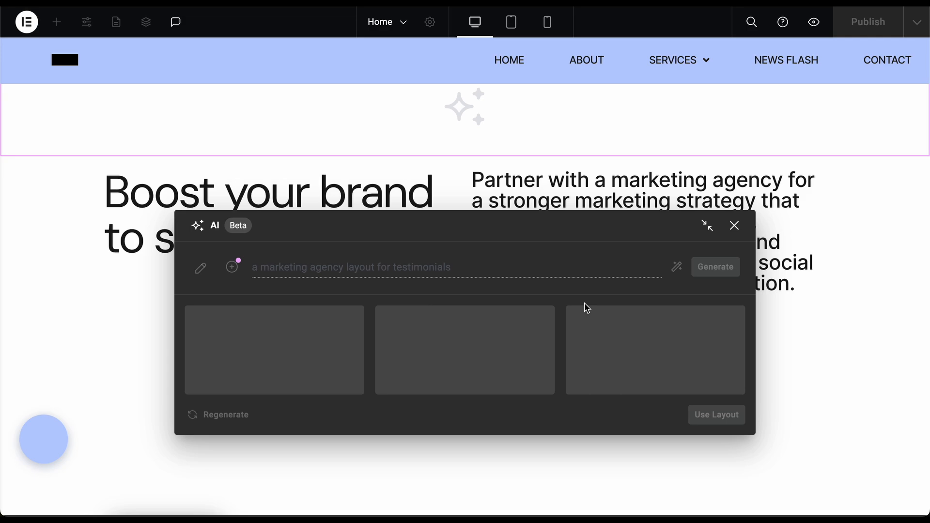
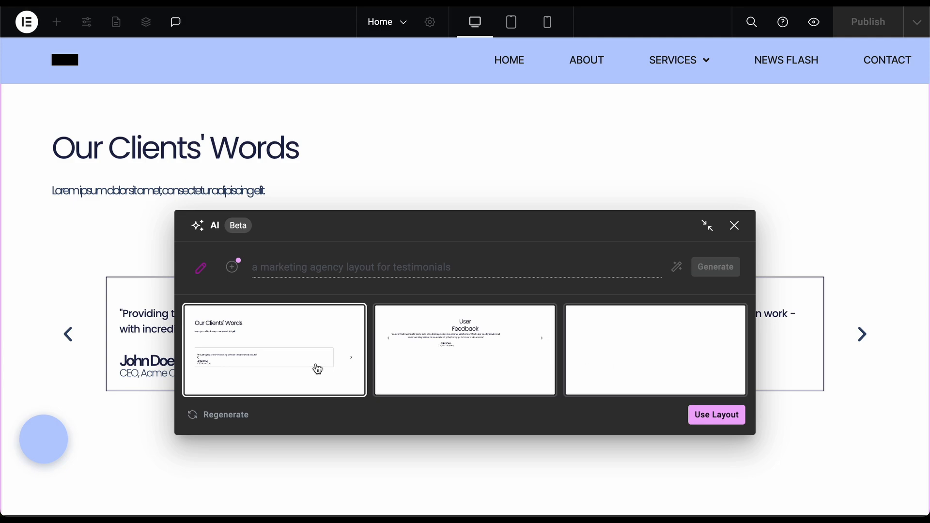
left_click(709, 415)
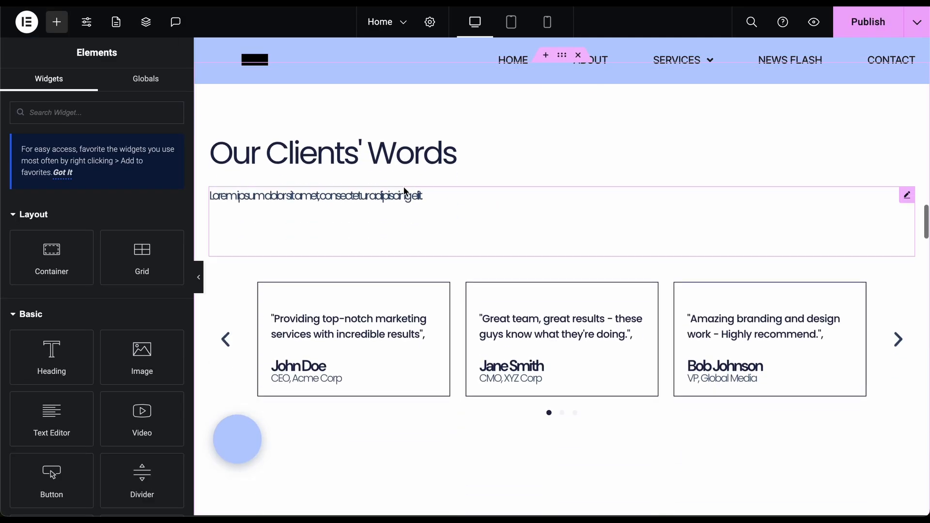
Set the letter spacing of the "Lorem ipsum" subheading under "Our Clients' Words" to 1 px.
left_click(401, 200)
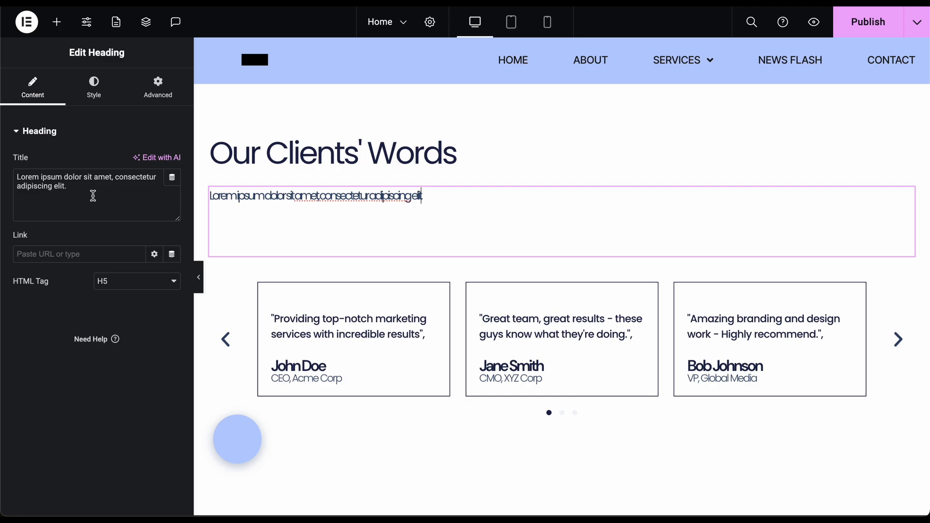
left_click(94, 92)
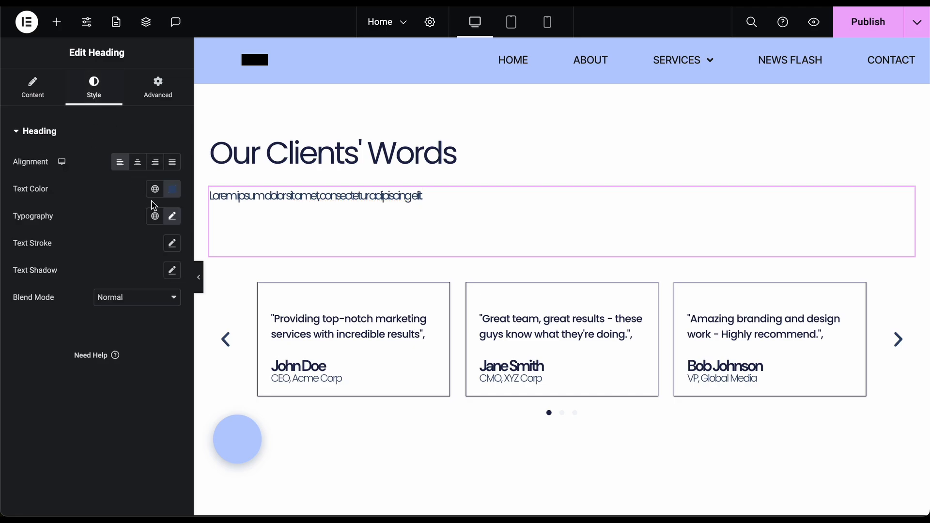
left_click(172, 216)
scroll(135, 394, "down", 1)
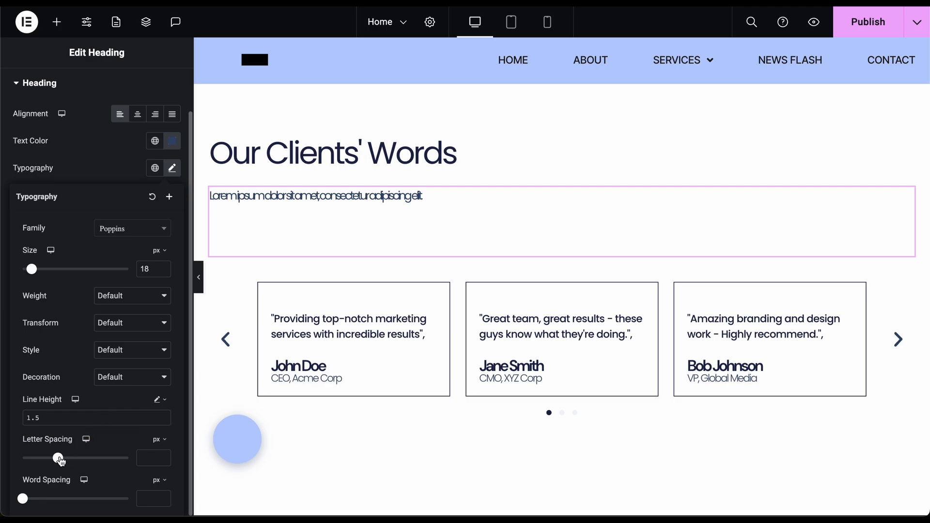
left_click_drag(60, 460, 68, 466)
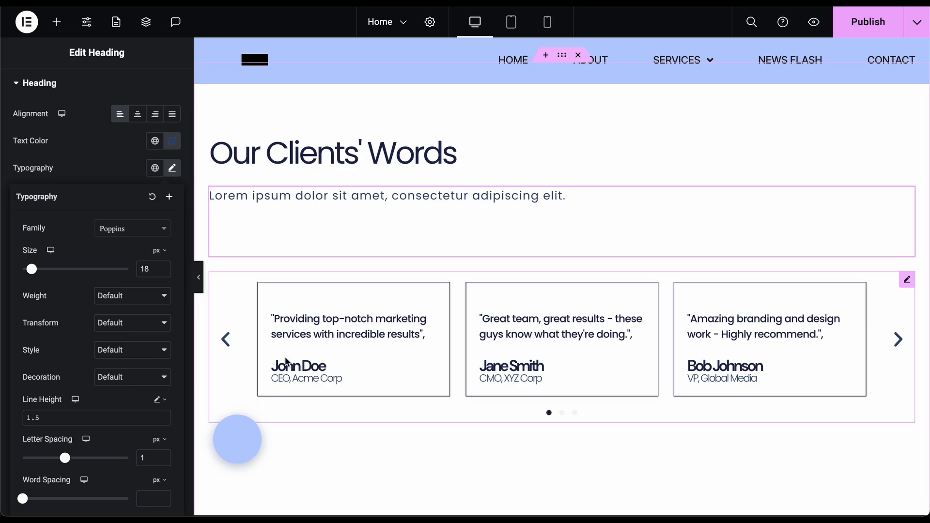
scroll(479, 372, "down", 2)
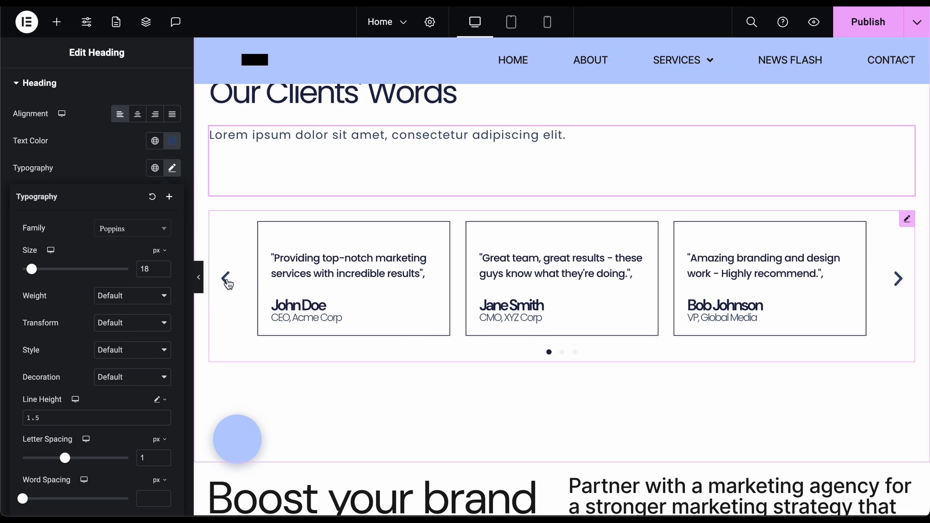
Preview the testimonial carousel under "Our Clients' Words" at full width and cycle through its slides.
left_click(228, 284)
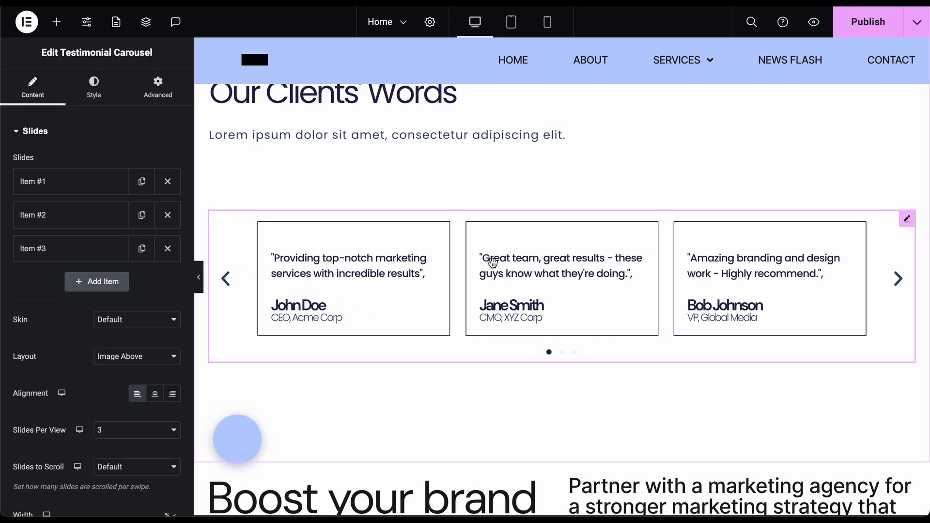
scroll(498, 262, "up", 1)
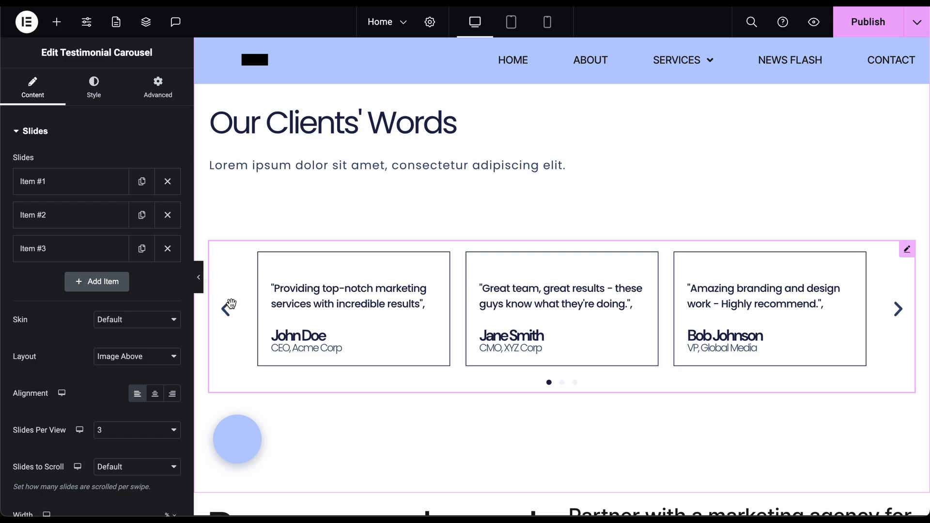
left_click(199, 278)
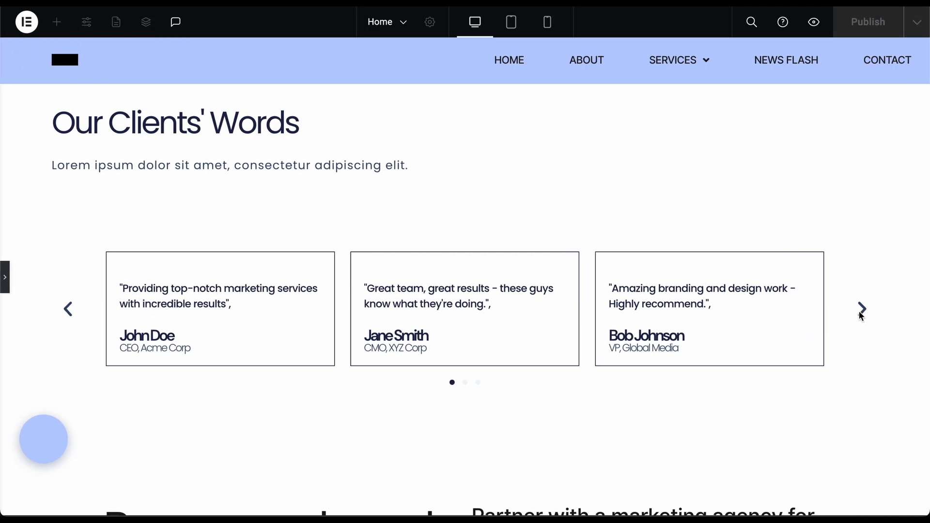
left_click(863, 314)
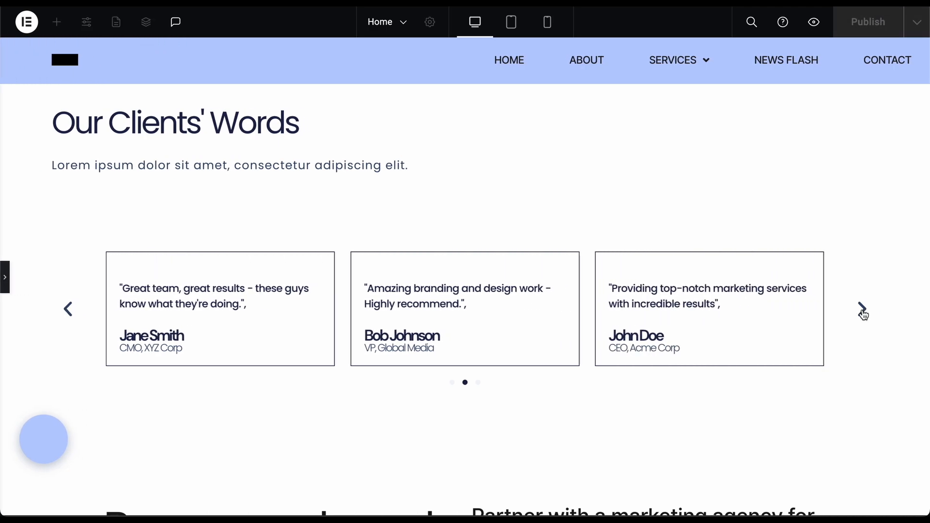
left_click(863, 314)
left_click(864, 313)
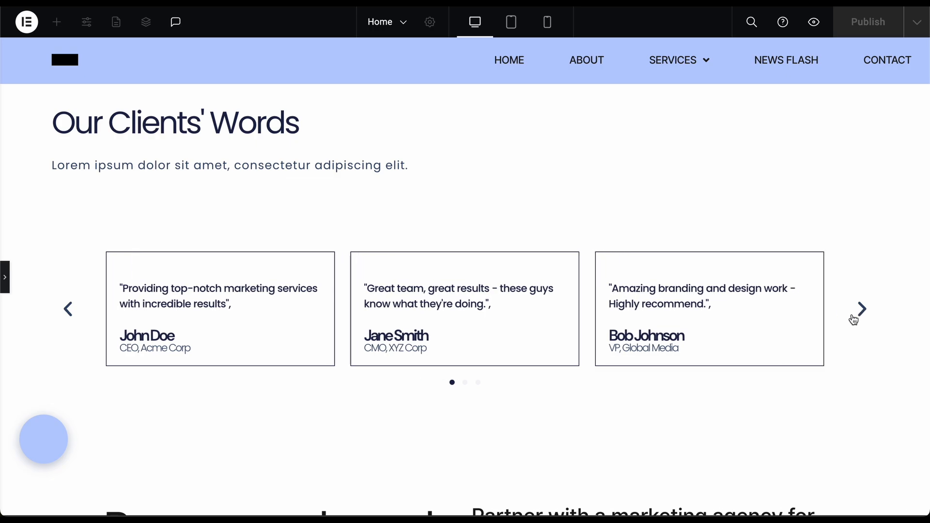
left_click(861, 314)
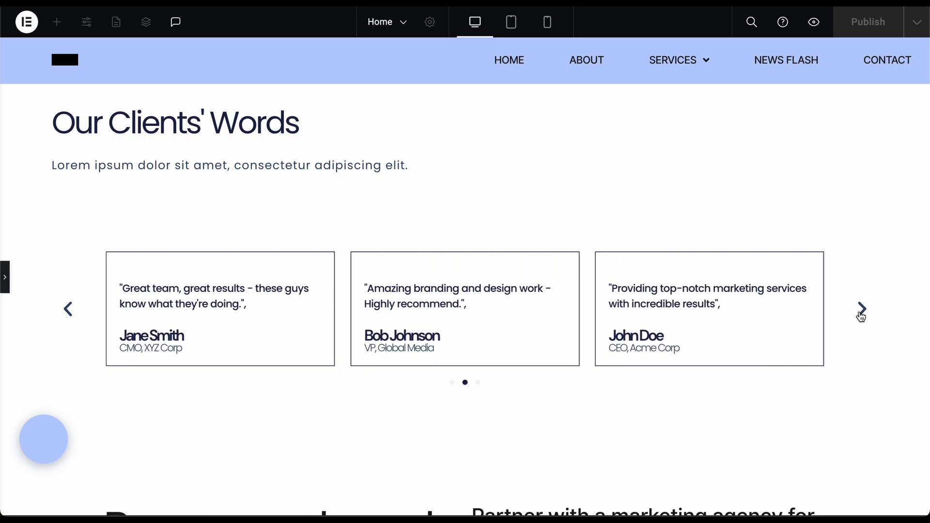
left_click(861, 314)
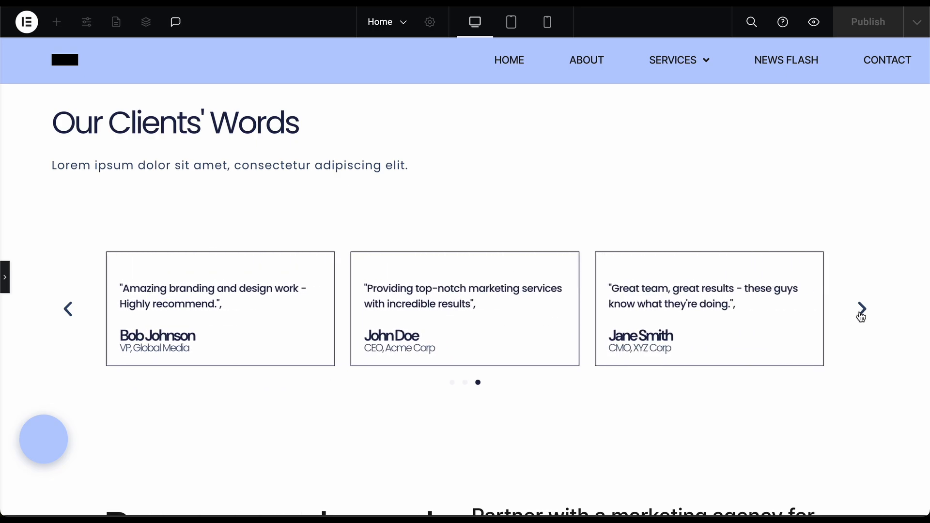
left_click(861, 314)
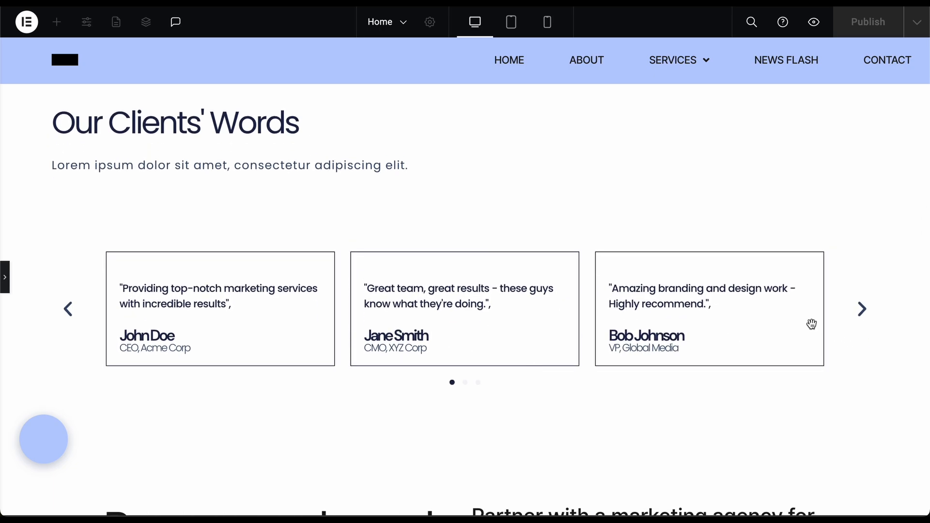
left_click(862, 309)
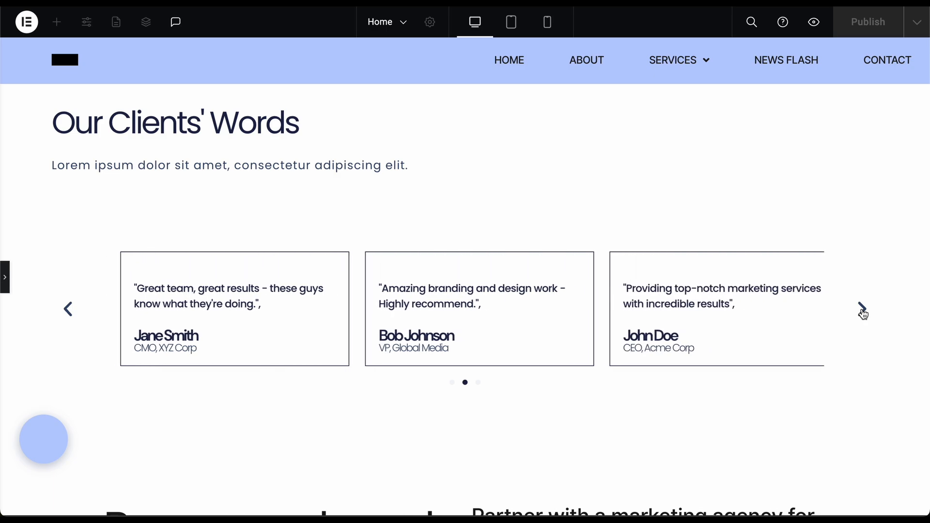
left_click(862, 310)
left_click(862, 309)
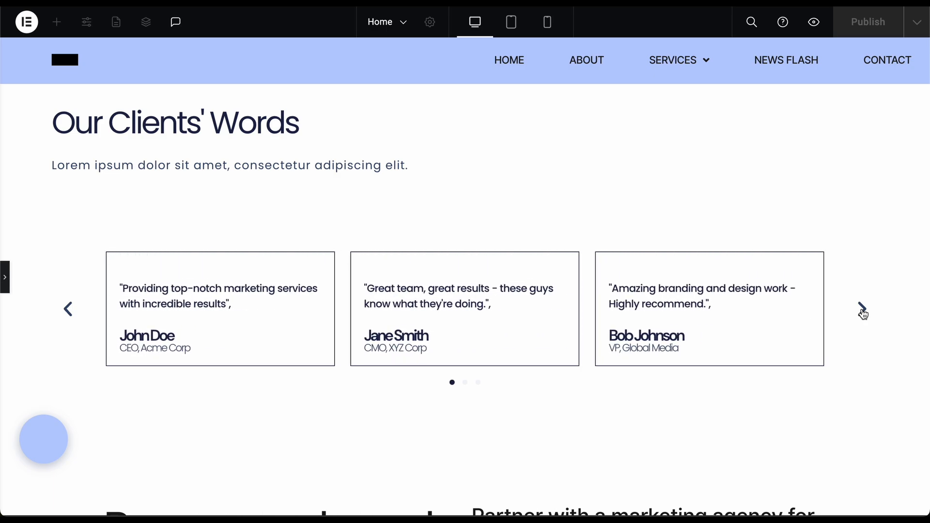
scroll(527, 179, "up", 1)
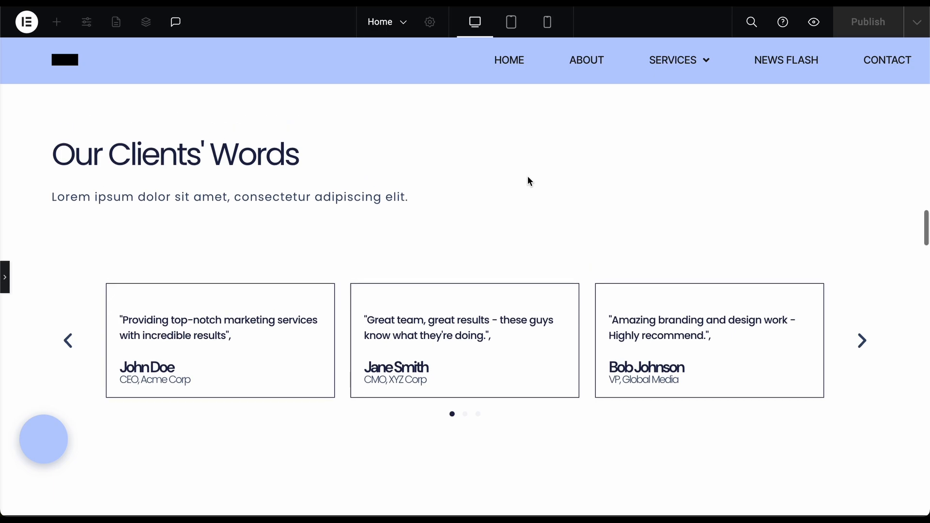
Delete the "Lorem ipsum" subheading under "Our Clients' Words".
left_click(7, 274)
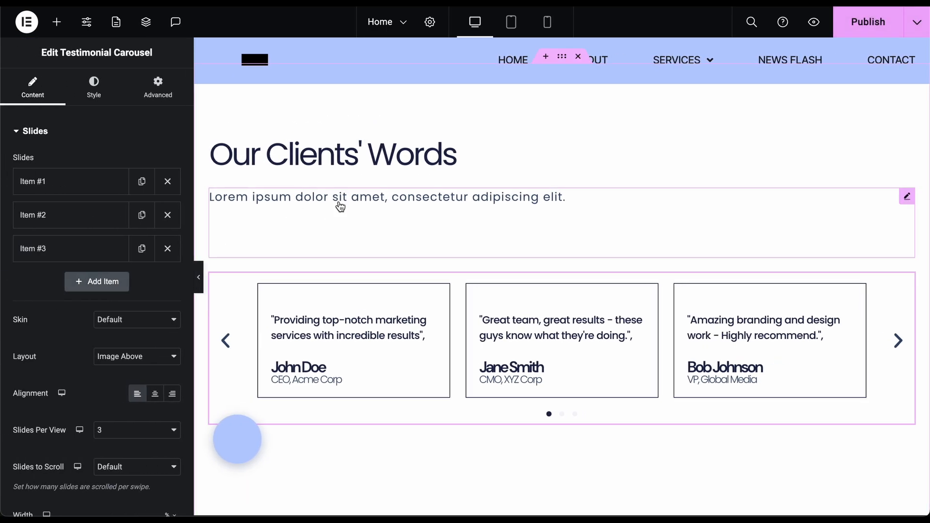
left_click(711, 216)
right_click(901, 200)
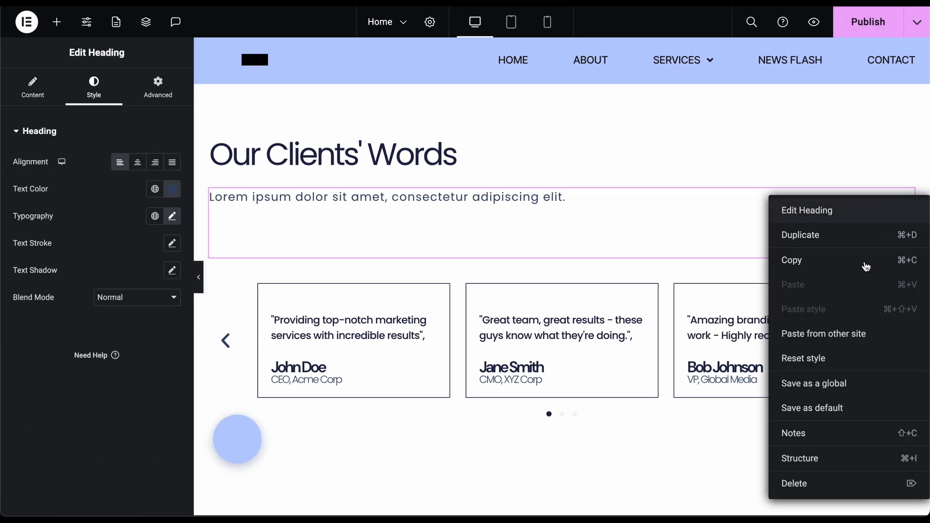
left_click(811, 483)
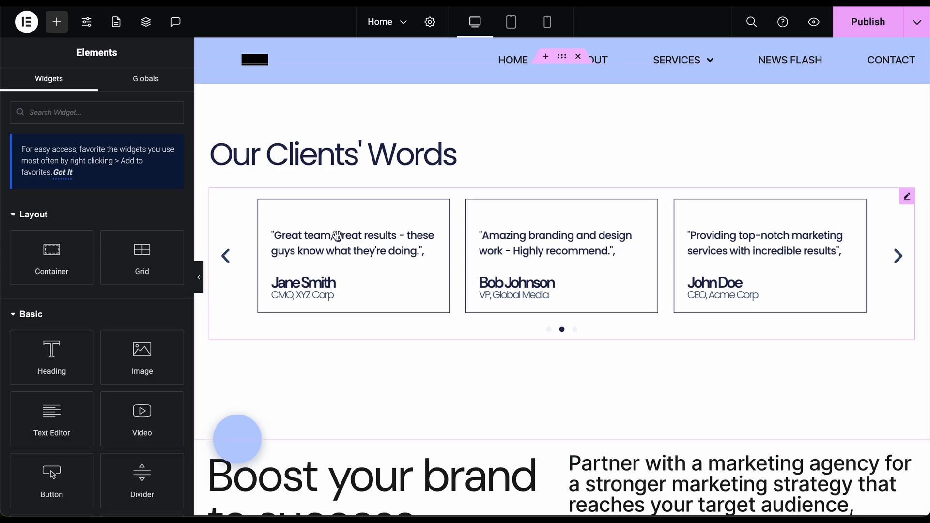
Check the "Our Clients' Words" section at full width and delete the whole section.
left_click(198, 277)
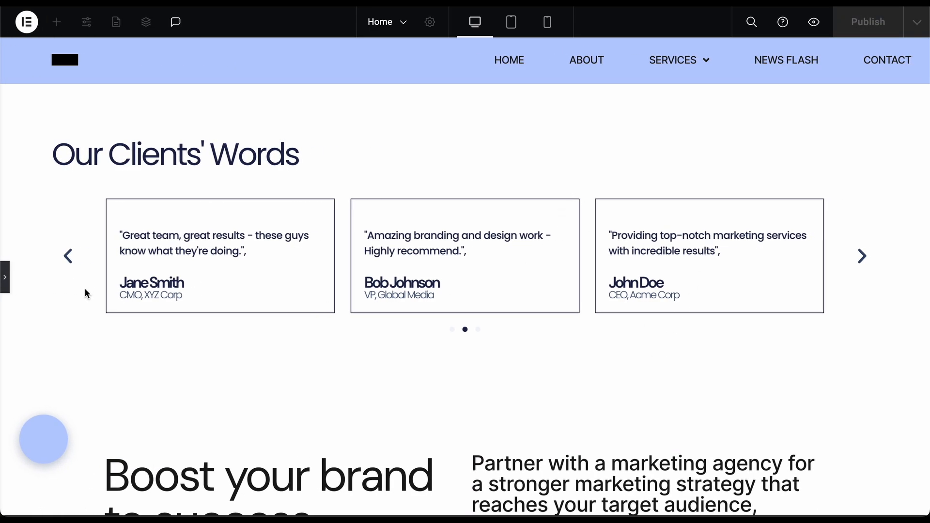
left_click(6, 281)
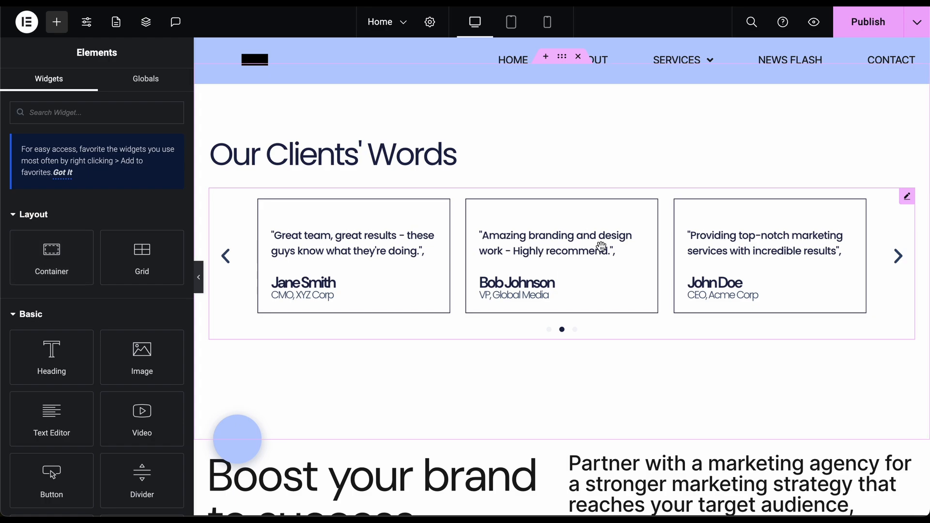
left_click(578, 156)
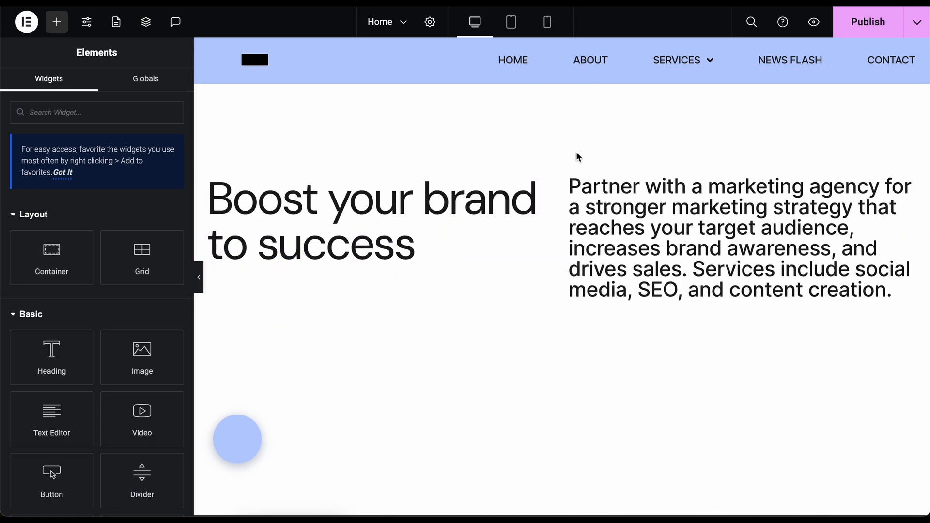
scroll(580, 406, "up", 5)
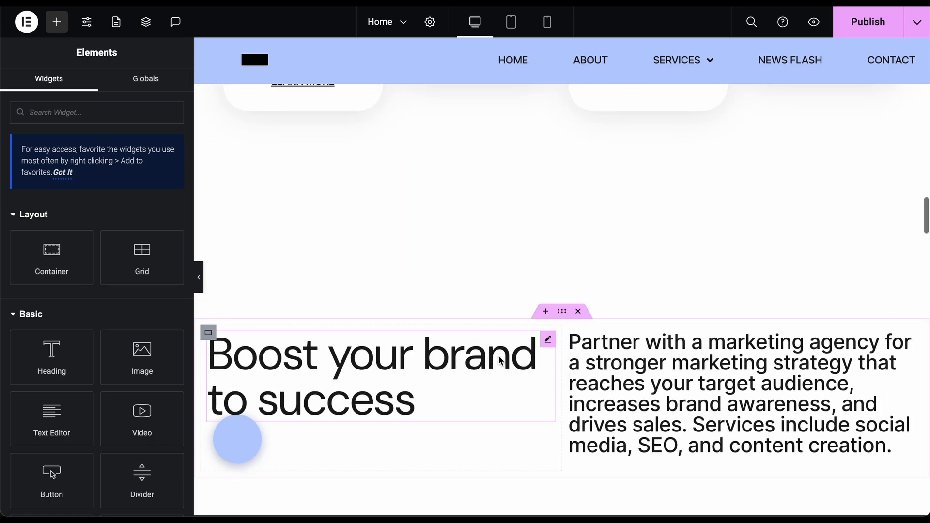
Give the "Boost your brand to success" container a classic background in the light blue sampled from the round floating shape.
scroll(530, 344, "down", 3)
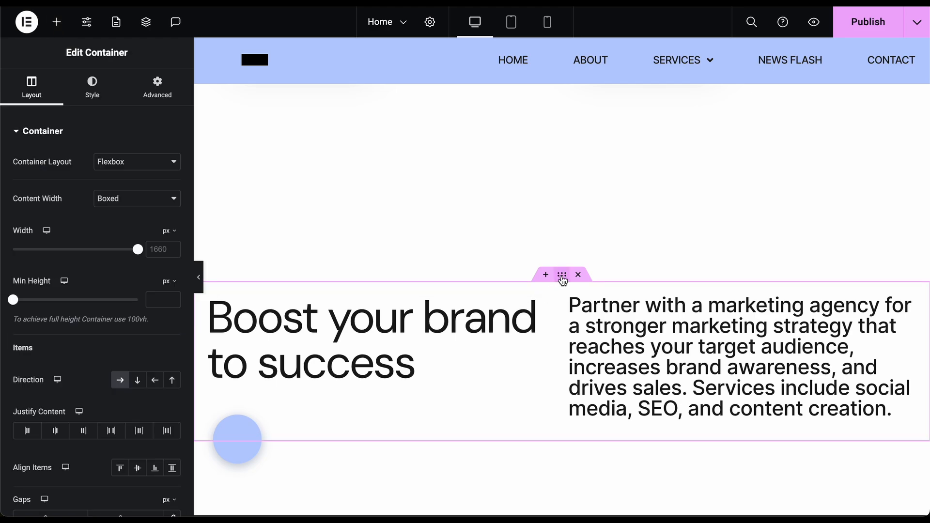
left_click(97, 94)
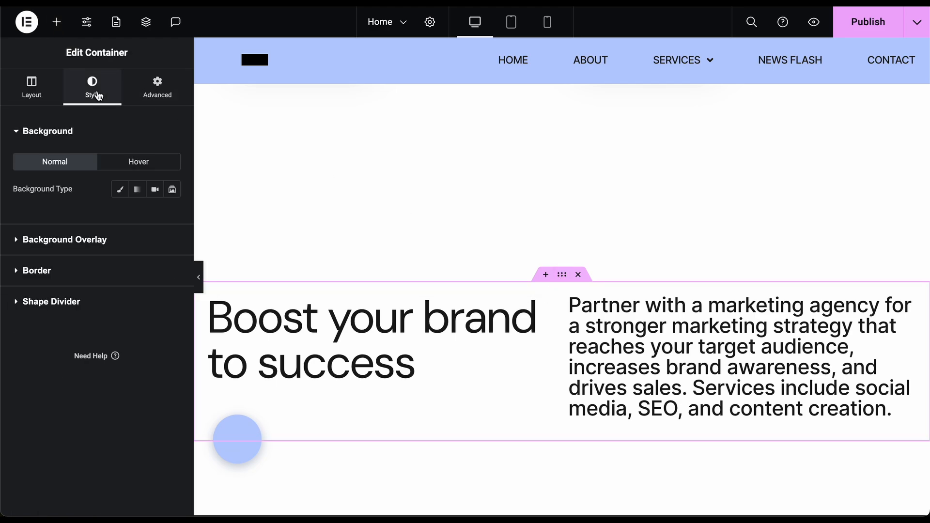
left_click(121, 191)
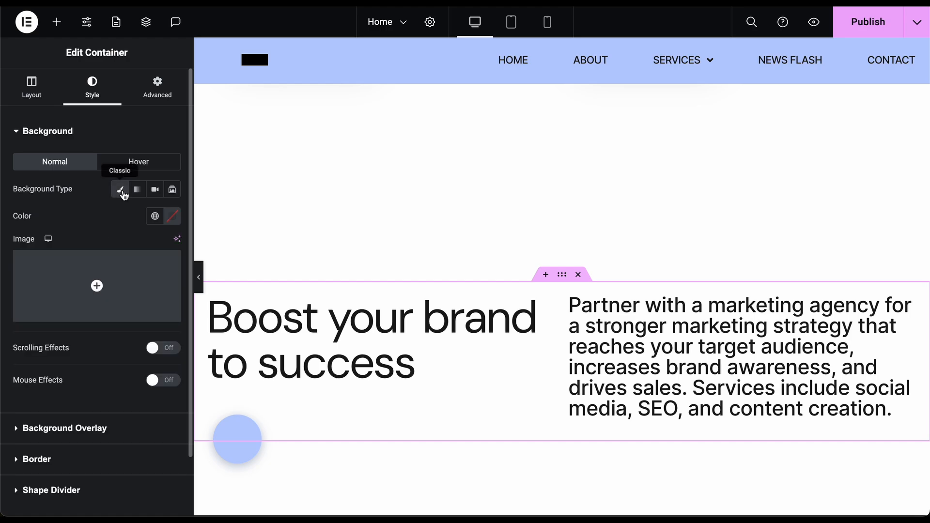
left_click(171, 216)
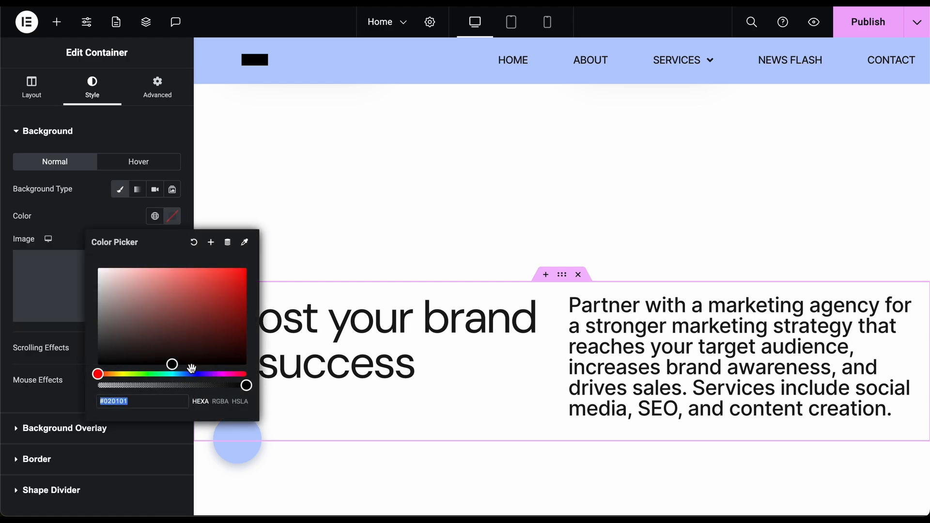
left_click(208, 375)
left_click(244, 242)
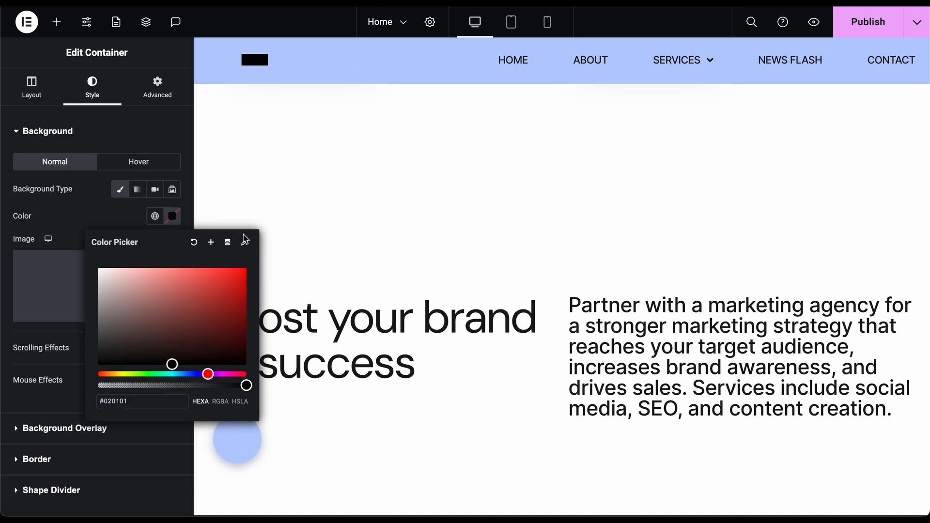
left_click(299, 54)
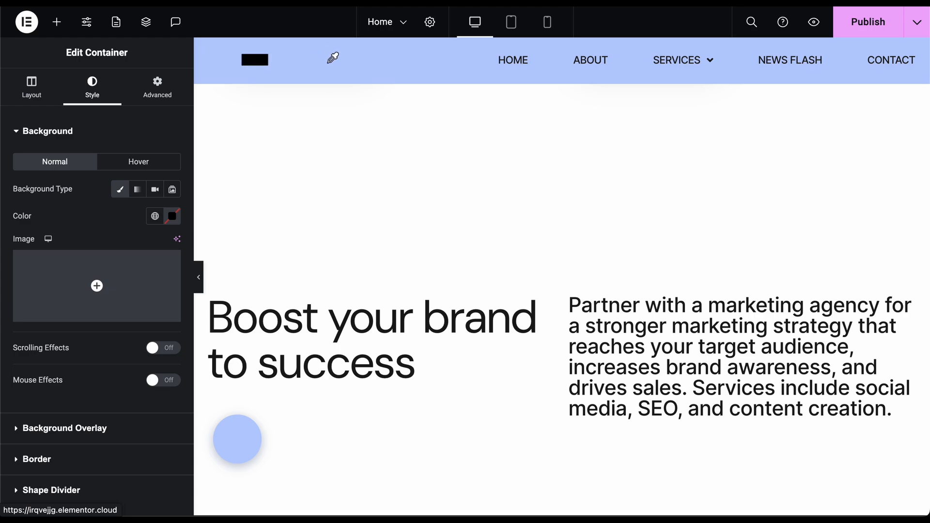
left_click(172, 216)
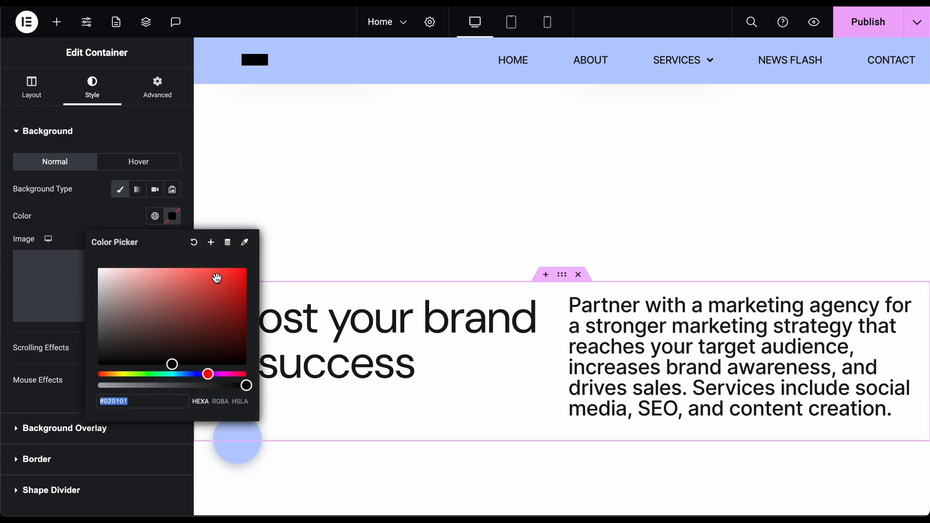
left_click(244, 242)
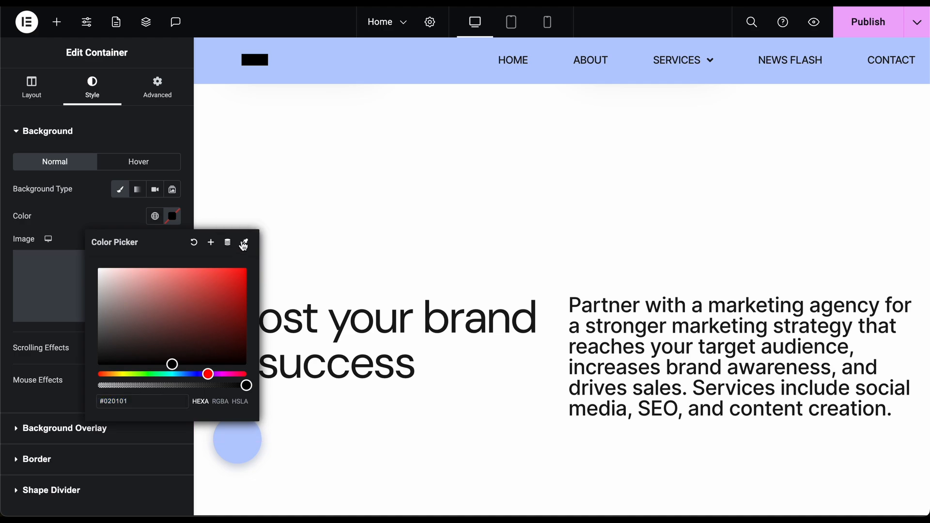
left_click(242, 461)
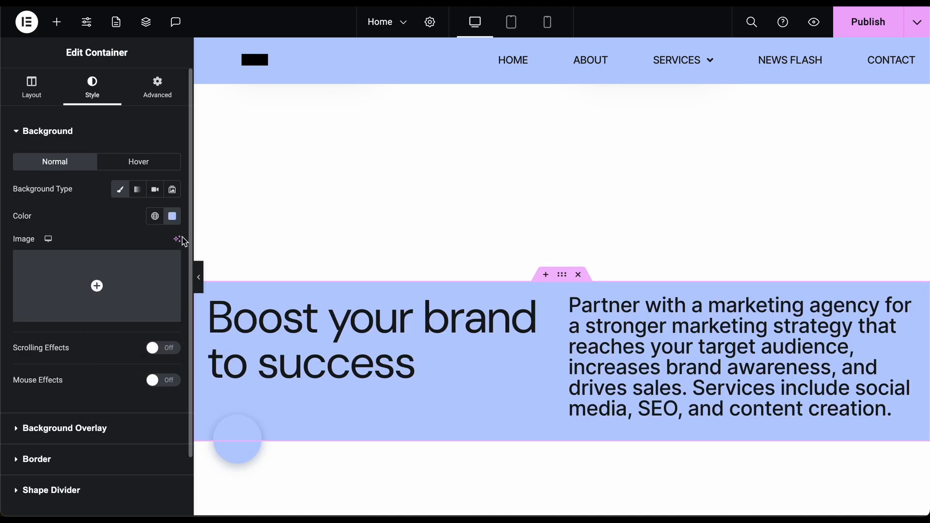
Check the blue "Boost your brand to success" section on the page and set its container padding to 0 px on all sides.
left_click(198, 277)
scroll(276, 242, "down", 5)
scroll(275, 242, "up", 10)
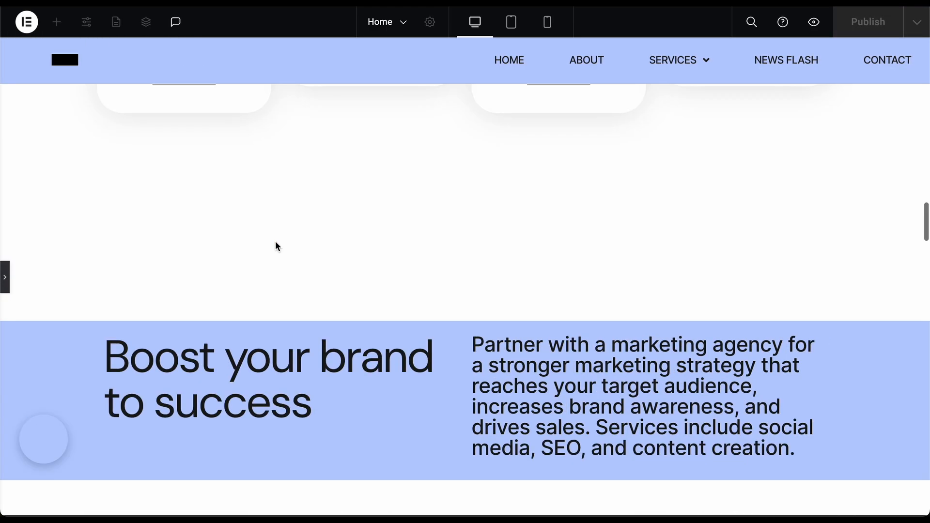
scroll(276, 242, "down", 5)
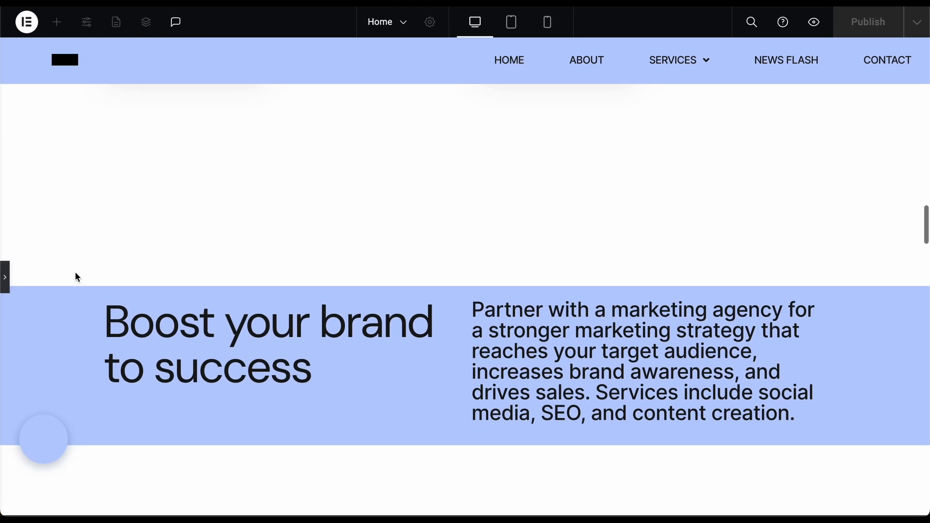
left_click(5, 277)
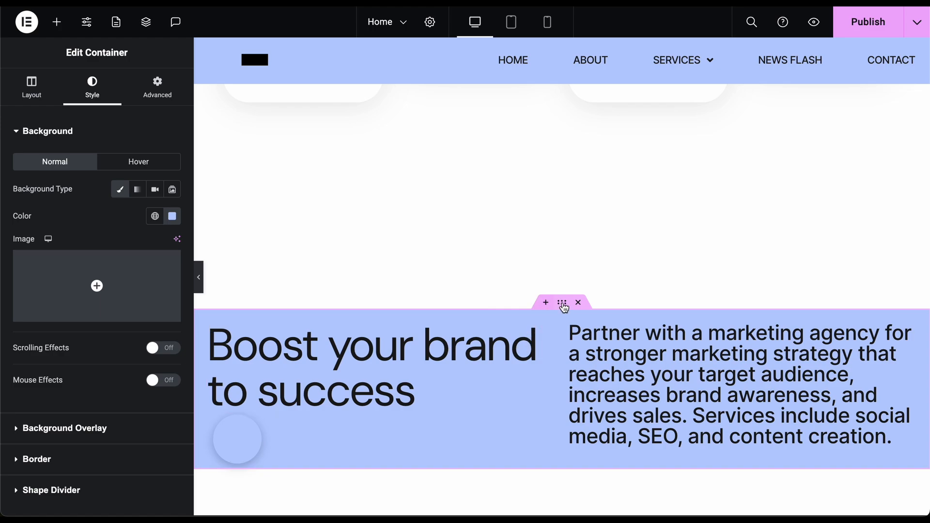
left_click(148, 96)
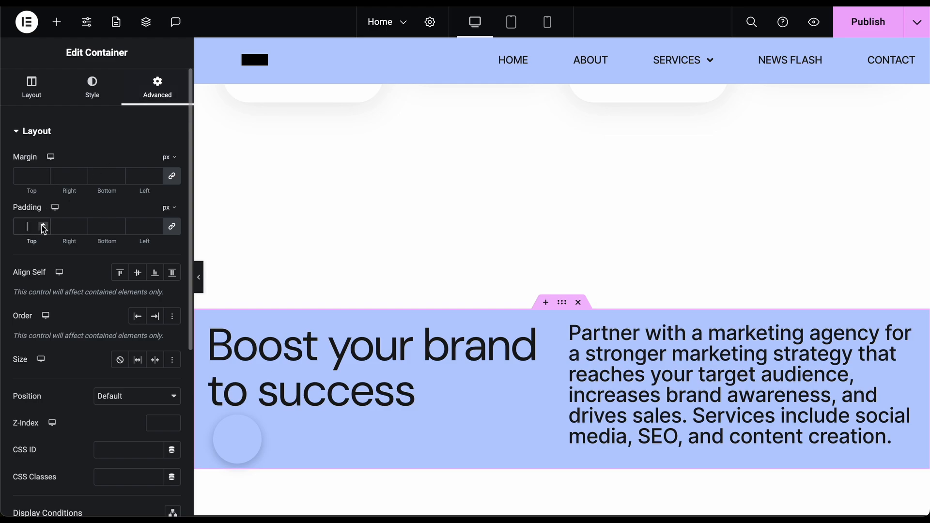
type("4")
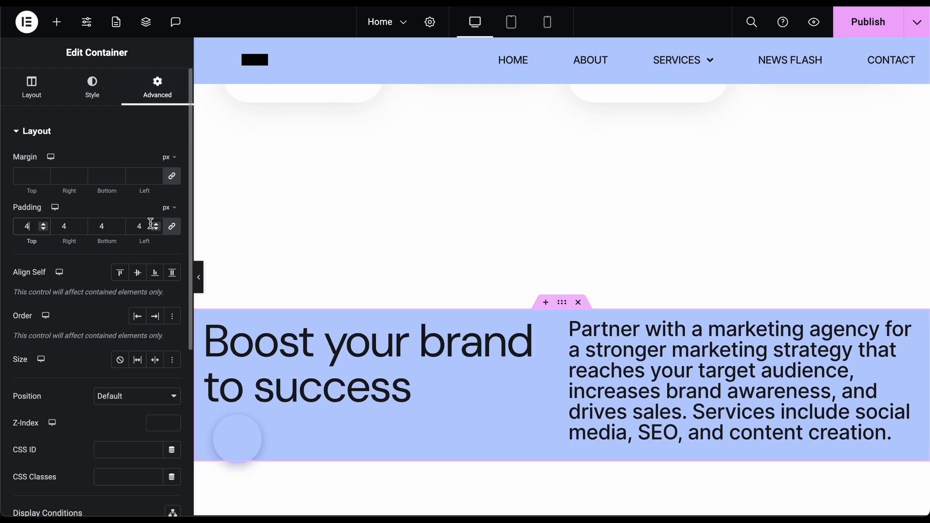
key("BackSpace")
type("0")
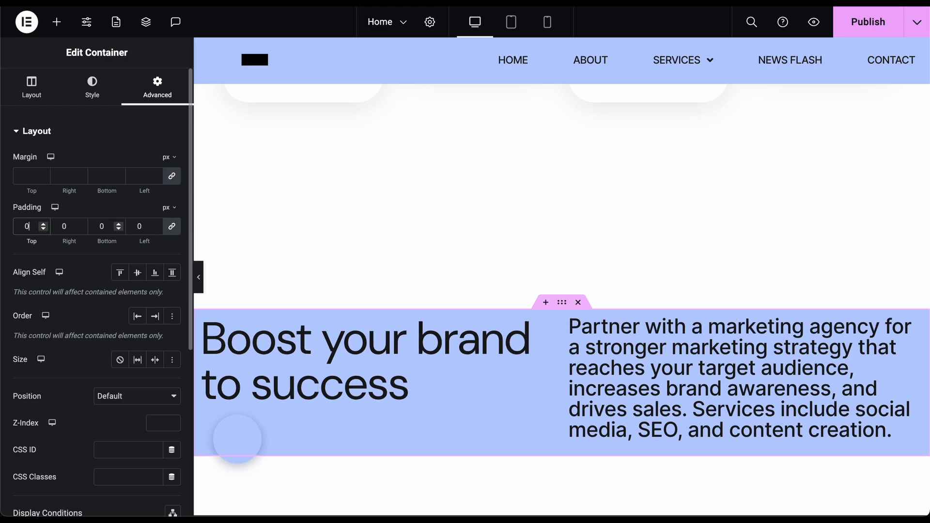
Unlink the padding values of the "Boost your brand to success" container and set top and bottom padding to 50 px.
left_click(175, 232)
left_click(24, 227)
type("5")
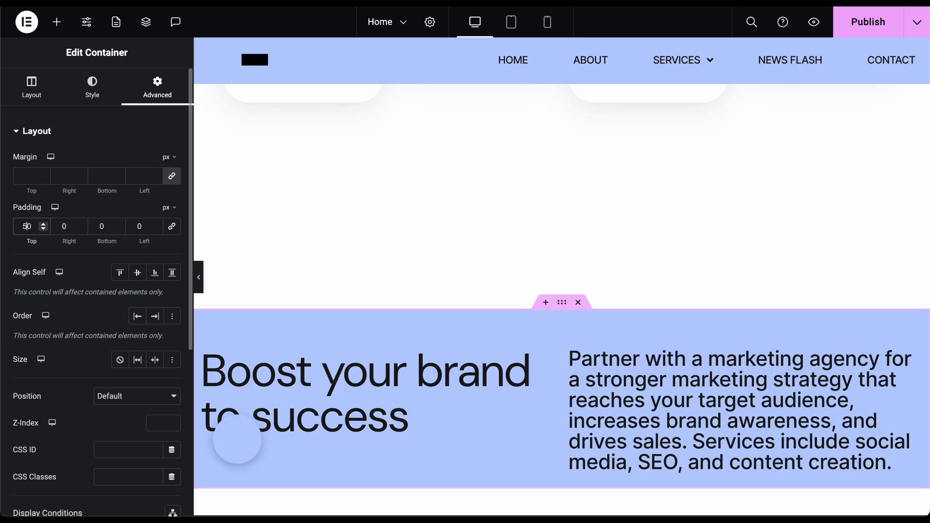
left_click(101, 227)
type("50")
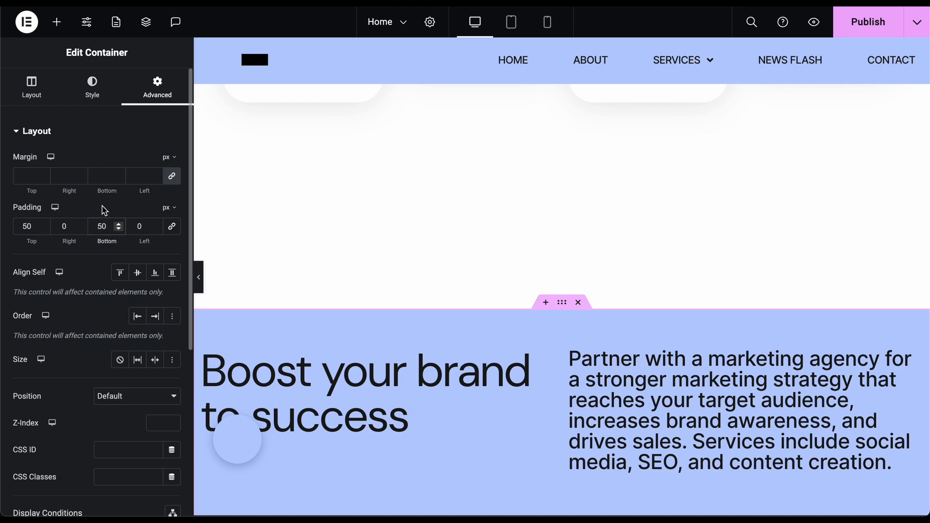
Check the blue "Boost your brand to success" section at full width and look through the other home page sections.
scroll(354, 241, "down", 2)
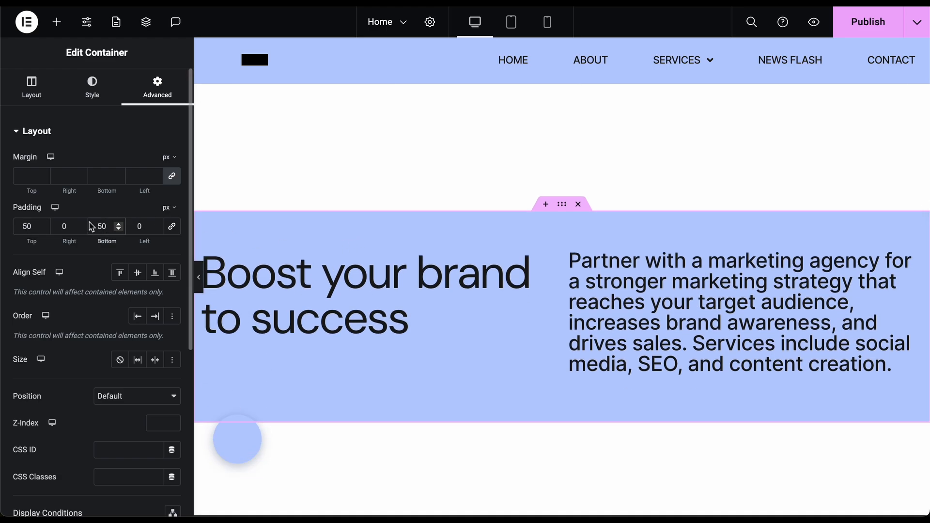
left_click(198, 277)
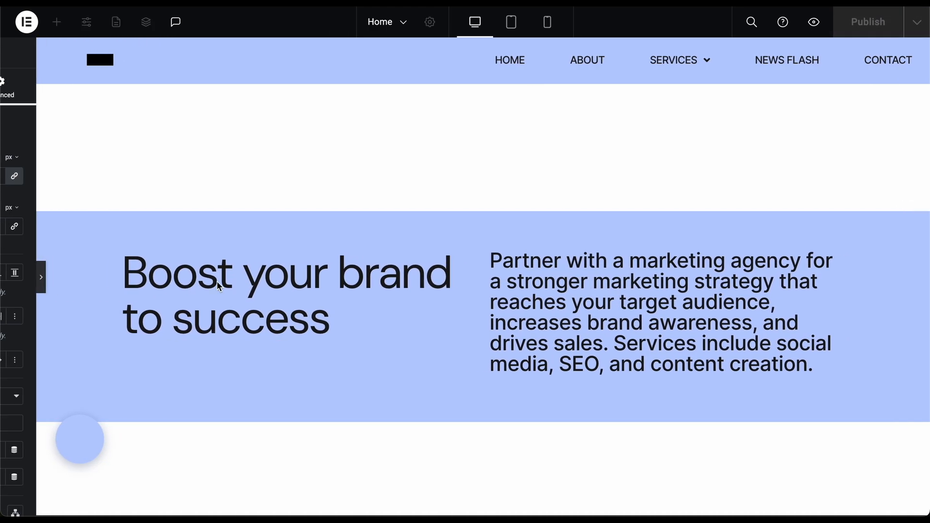
scroll(309, 264, "down", 10)
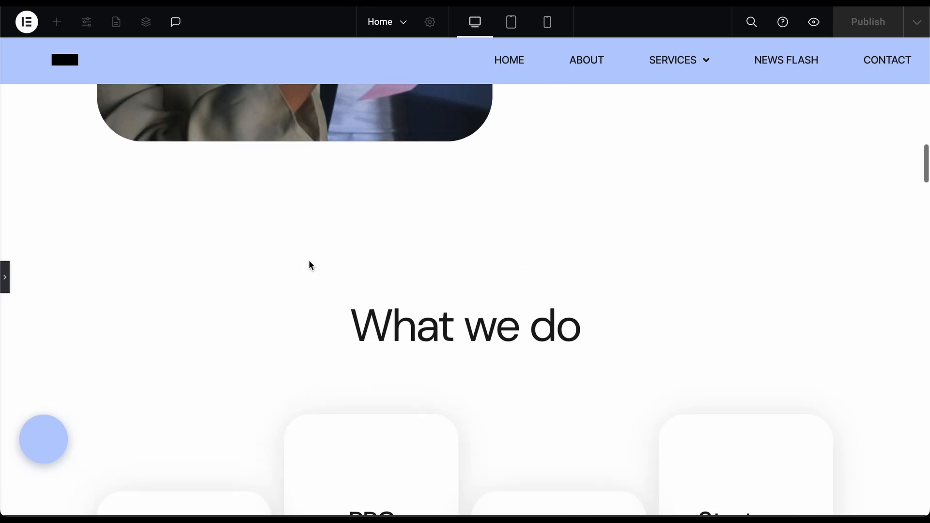
scroll(309, 260, "up", 8)
scroll(309, 259, "down", 2)
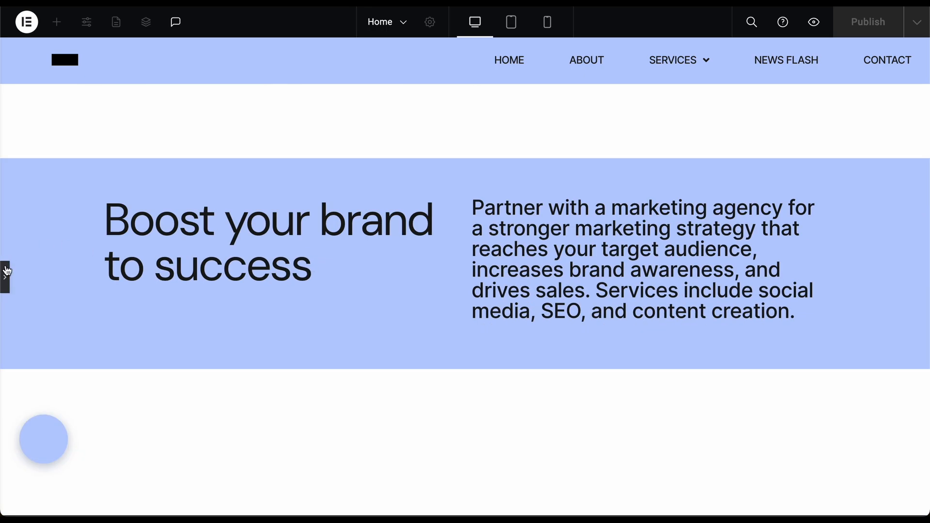
left_click(6, 271)
scroll(524, 297, "down", 10)
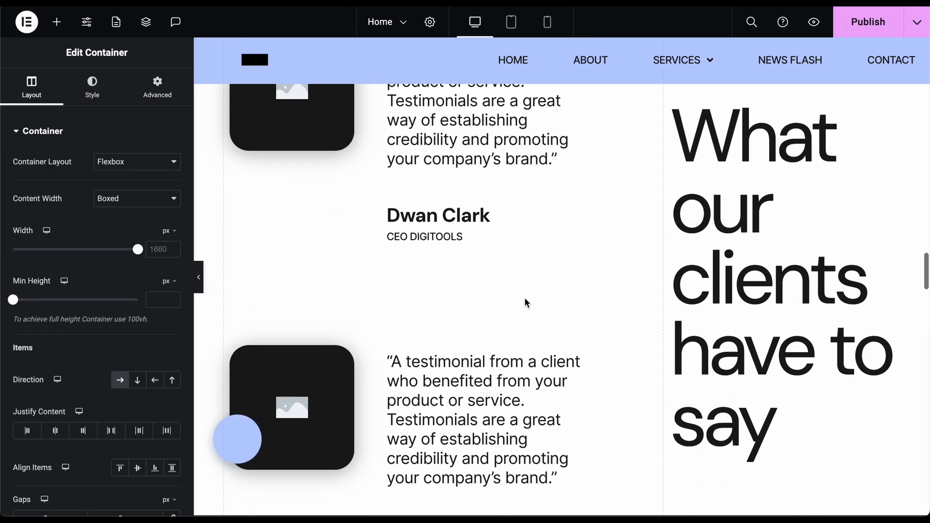
scroll(525, 300, "down", 5)
scroll(525, 300, "up", 12)
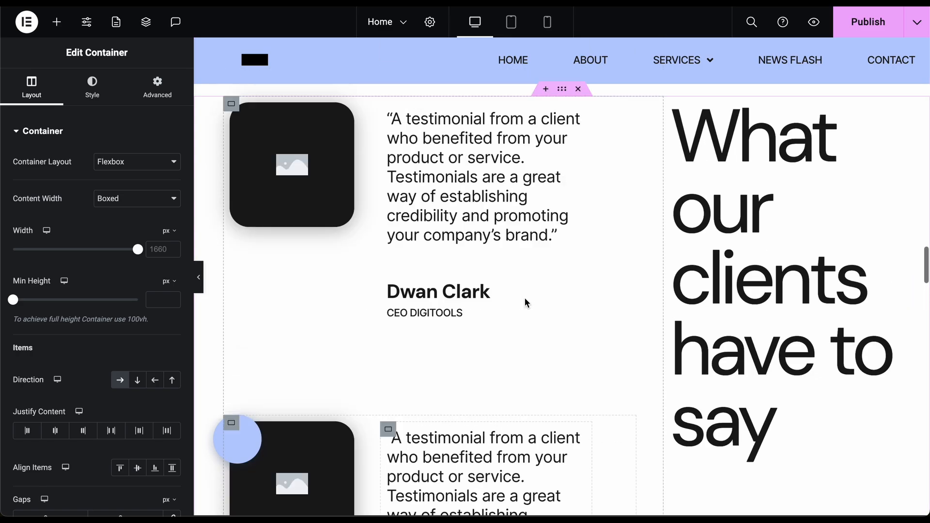
scroll(525, 297, "up", 5)
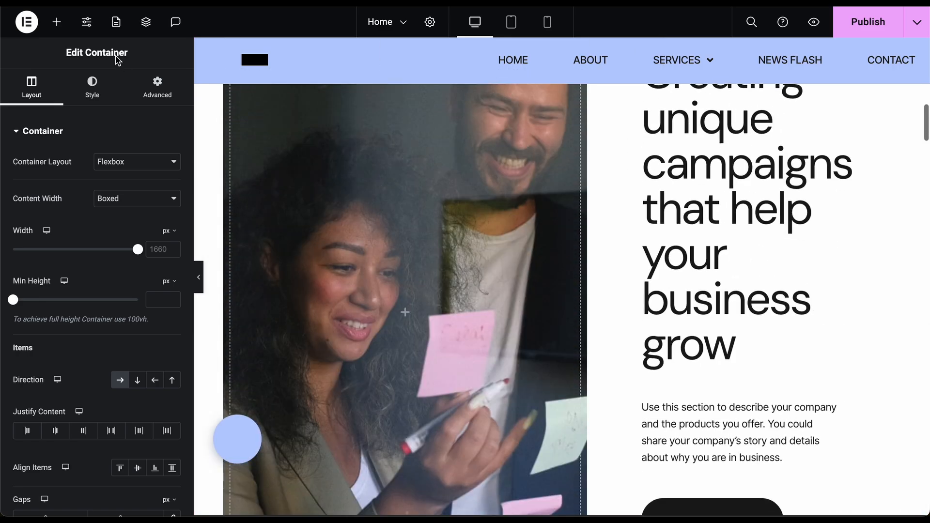
Browse the widgets available for adding to the page, from the layout and basic elements to the general ones.
left_click(57, 24)
scroll(123, 372, "down", 15)
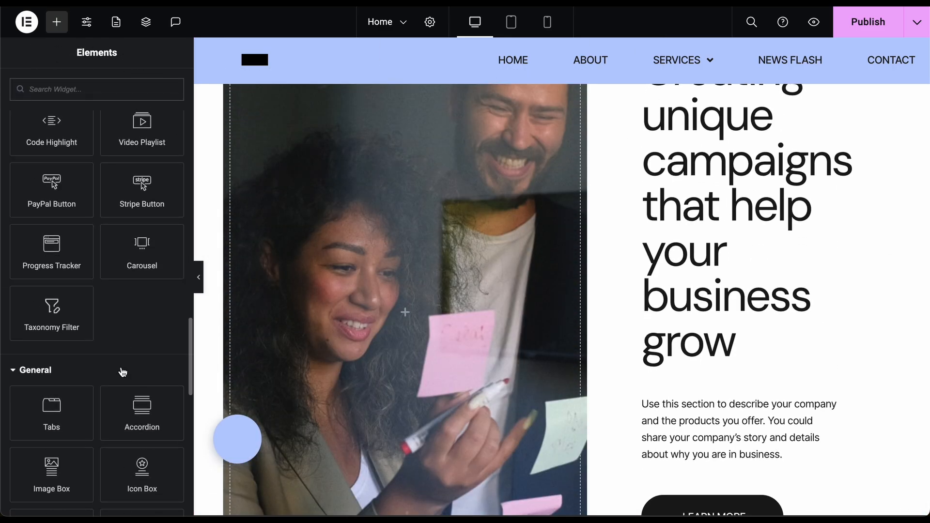
scroll(123, 371, "up", 15)
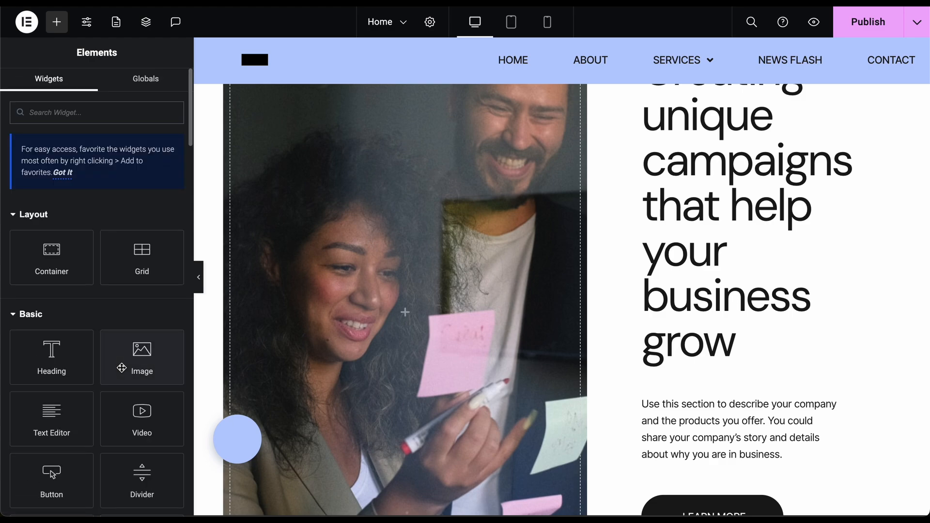
Review the site's global system and custom colors in the style guide preview, and leave the color settings discarding any changes.
left_click(92, 25)
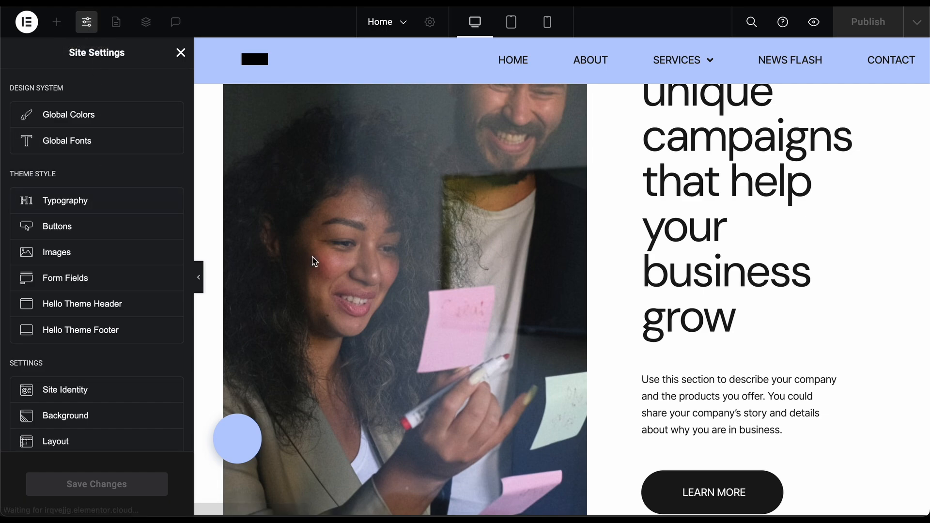
scroll(313, 261, "up", 10)
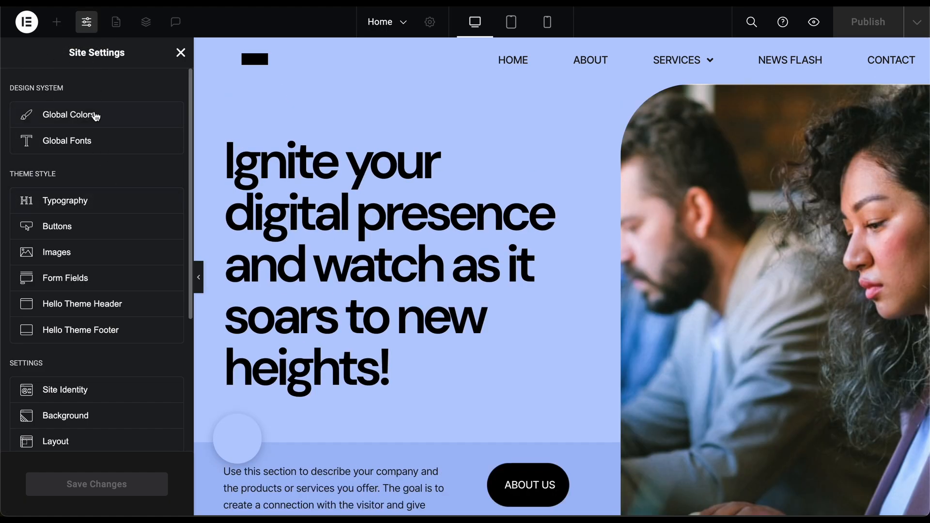
left_click(96, 118)
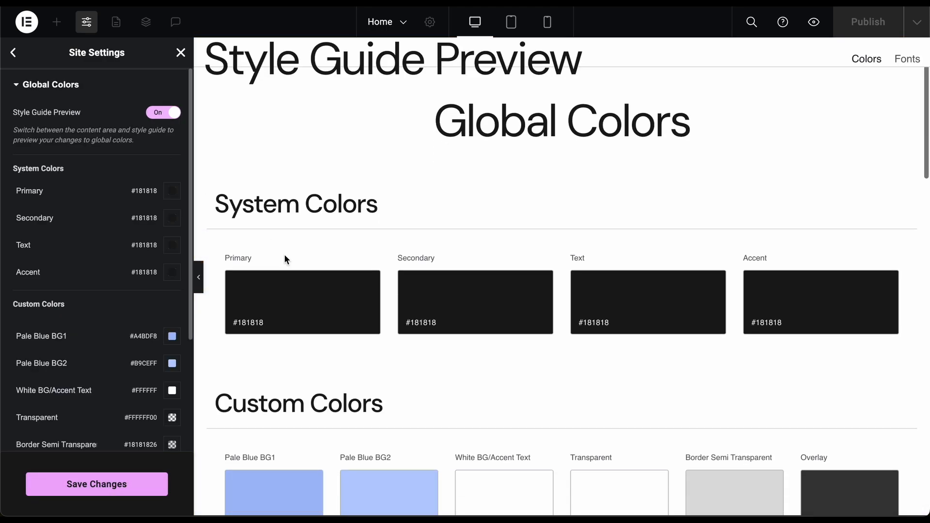
scroll(293, 271, "down", 2)
scroll(301, 289, "down", 1)
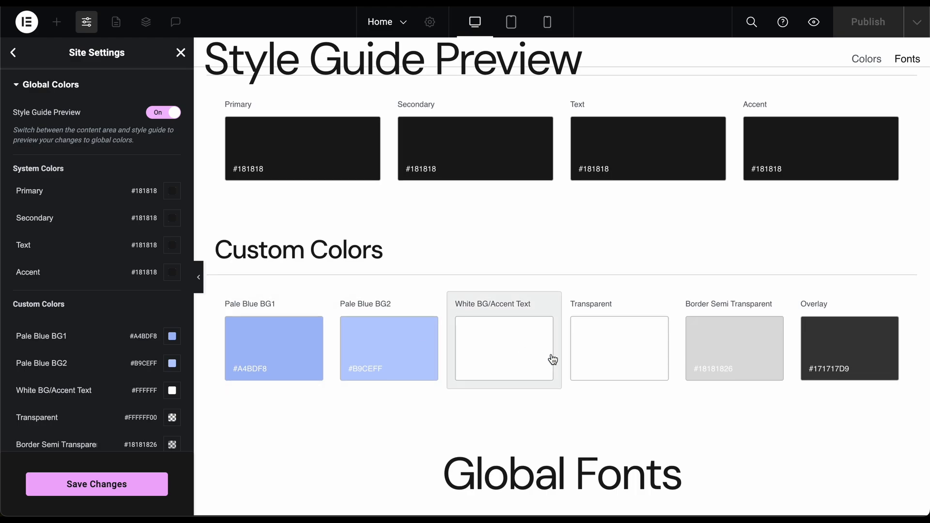
scroll(551, 357, "down", 2)
scroll(551, 353, "up", 1)
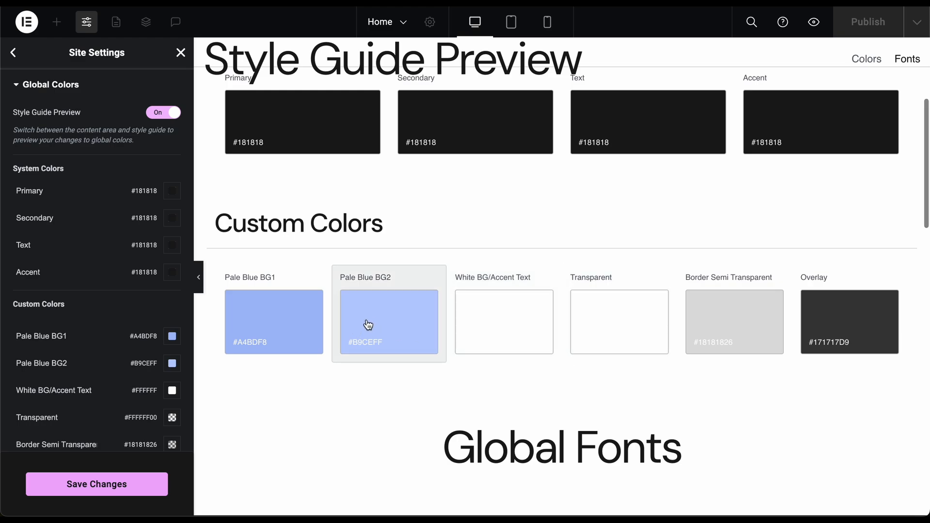
scroll(360, 312, "up", 1)
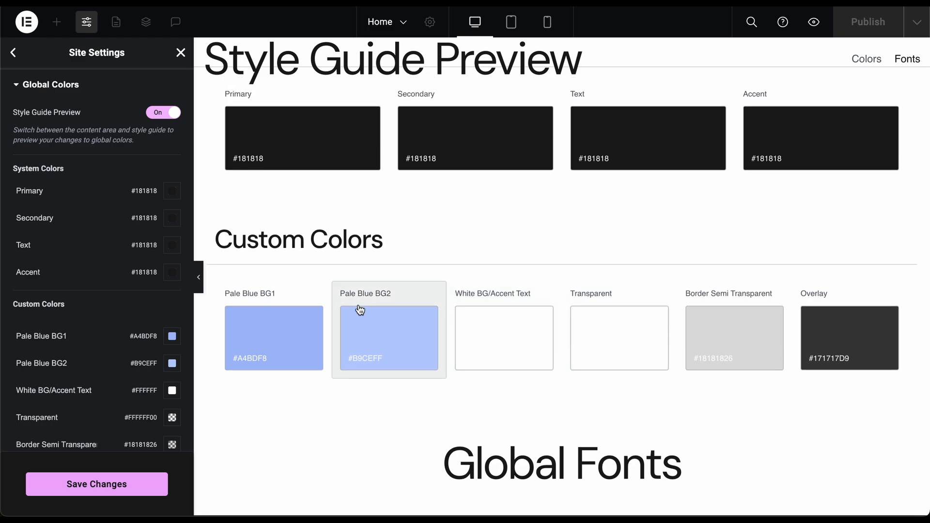
left_click(14, 53)
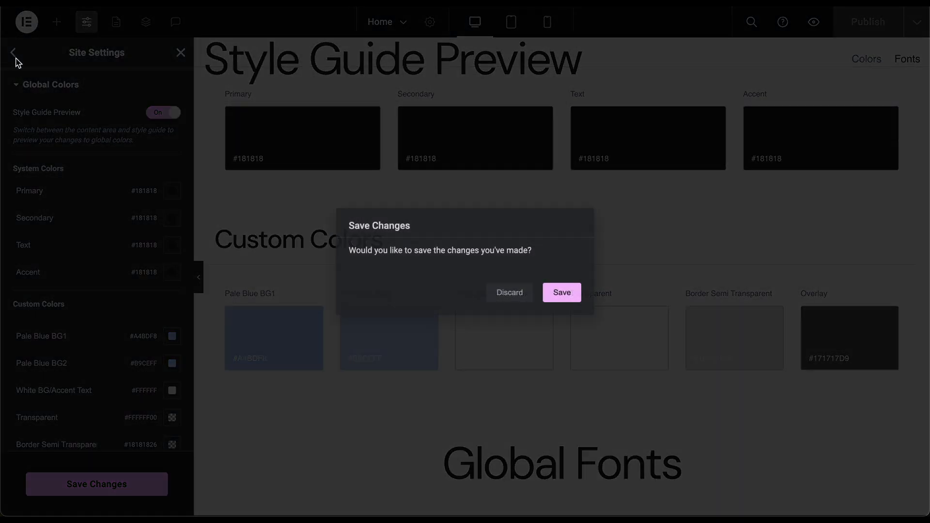
left_click(511, 292)
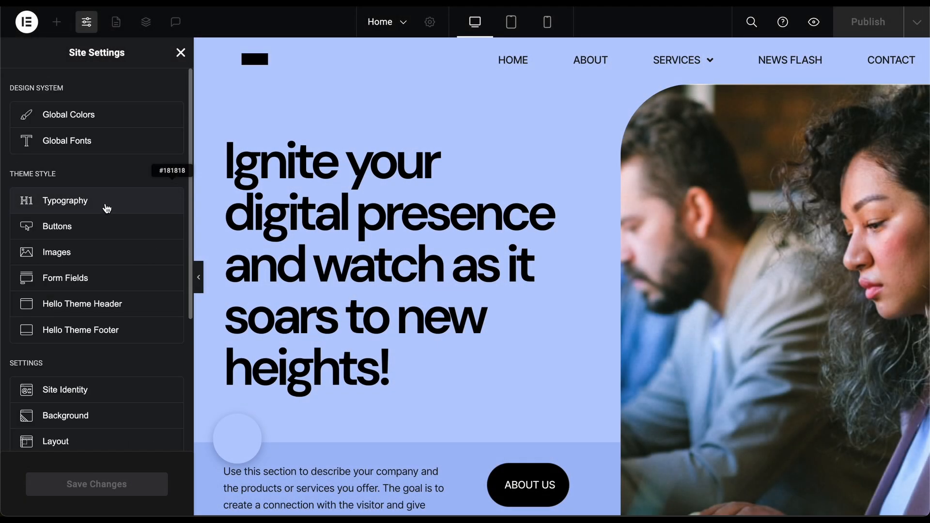
Look through the remaining theme style and general options in the site settings and close them.
scroll(109, 223, "down", 3)
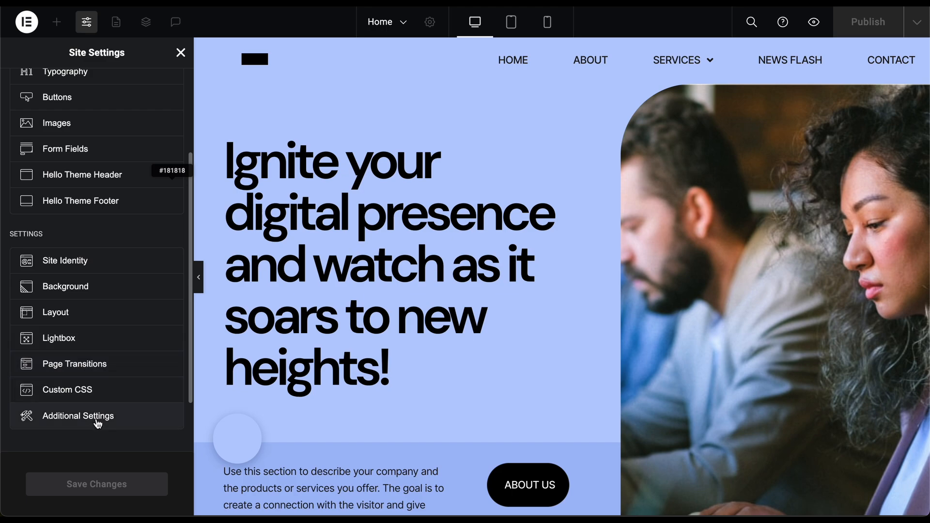
scroll(115, 353, "up", 3)
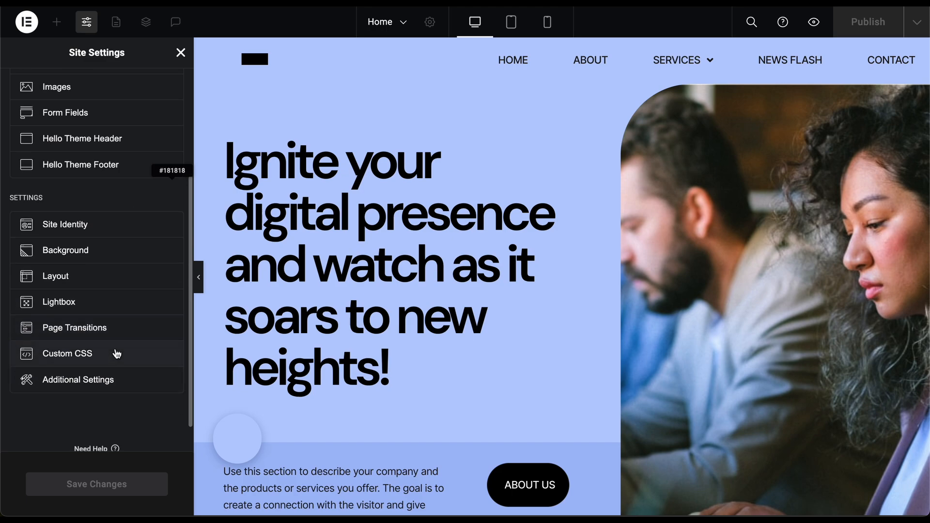
left_click(180, 53)
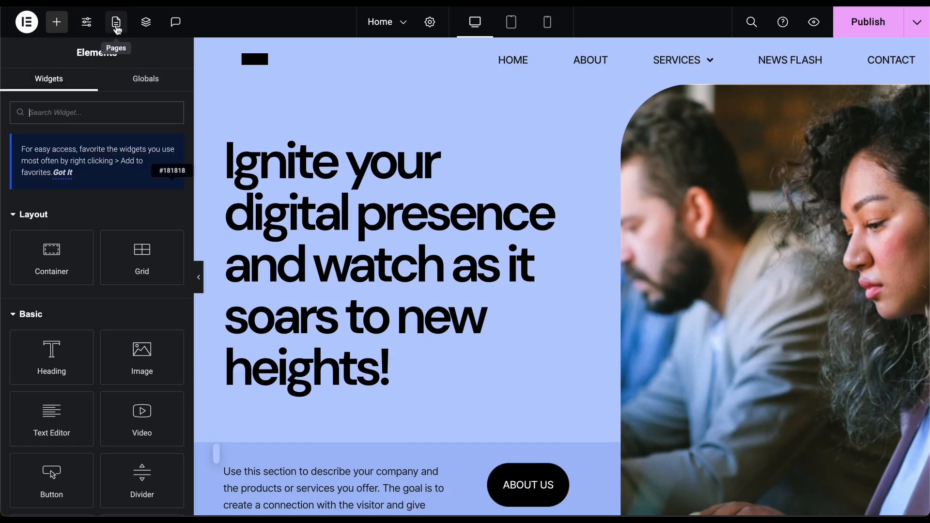
View the list of the site's pages and the section structure of the home page, and close the structure view.
left_click(116, 27)
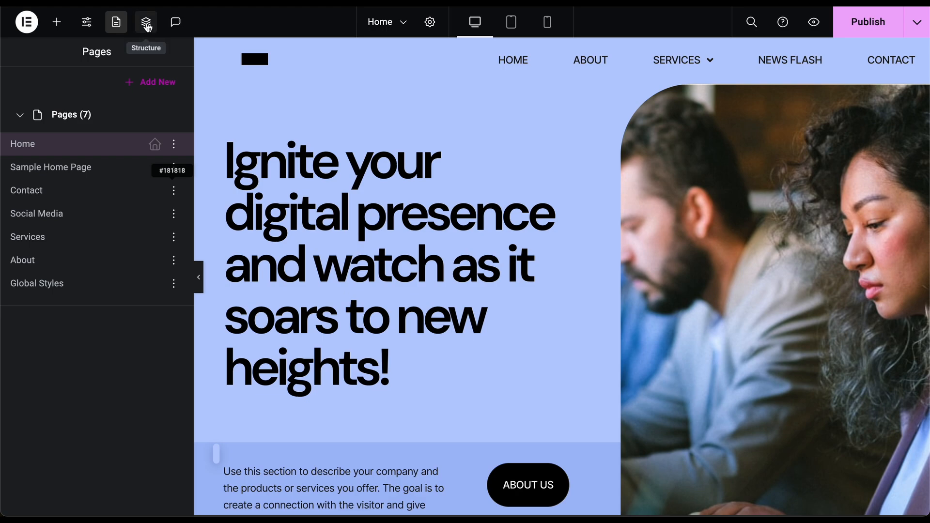
left_click(147, 24)
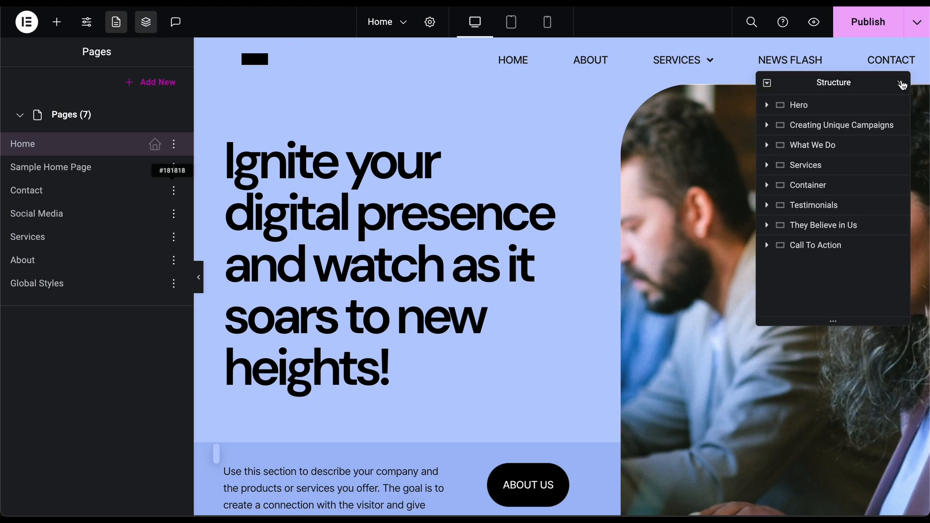
left_click(900, 83)
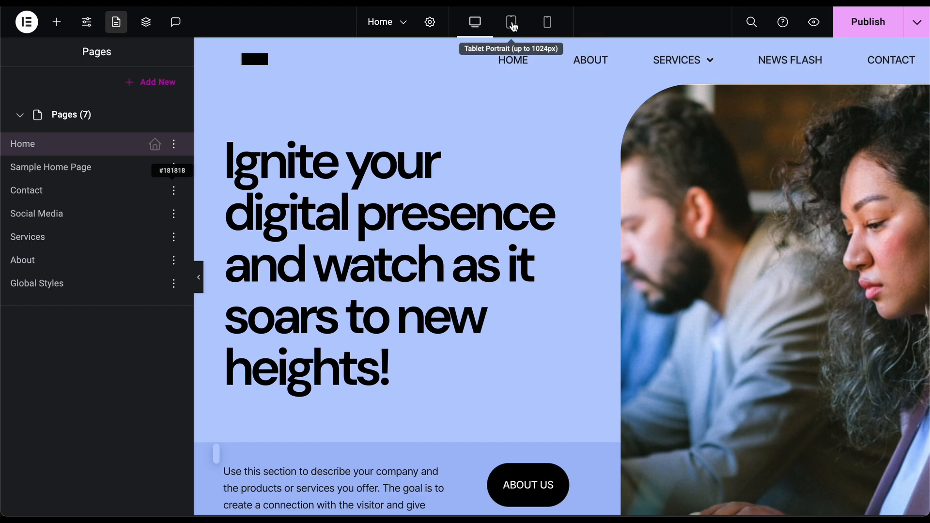
Switch from the home page to editing the About page, saving the home page changes.
left_click(403, 22)
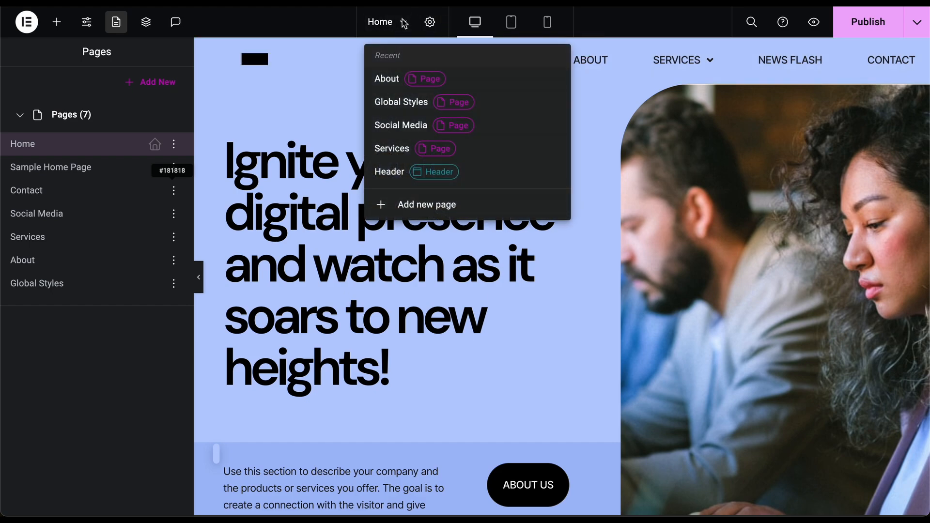
left_click(386, 78)
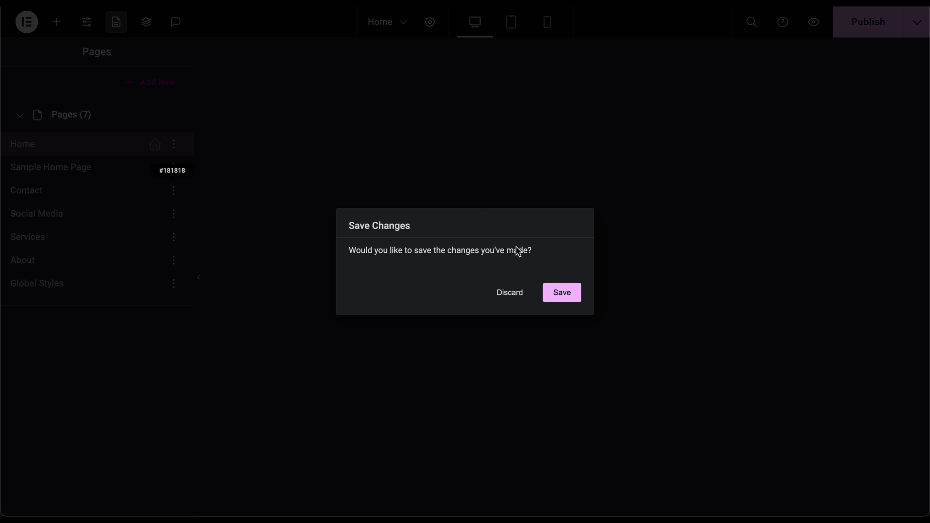
left_click(560, 296)
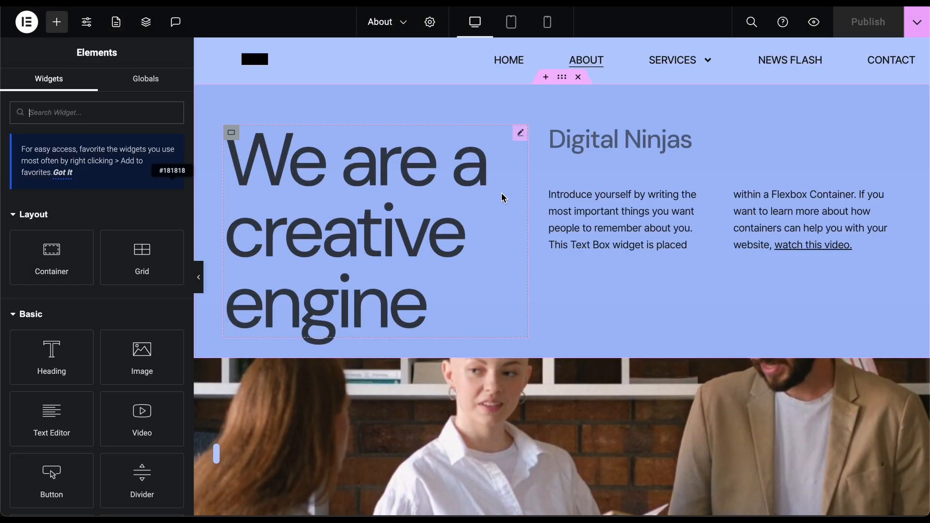
Look through the About page's sections in the desktop layout and return to the start of the page.
scroll(501, 194, "down", 5)
scroll(502, 195, "down", 10)
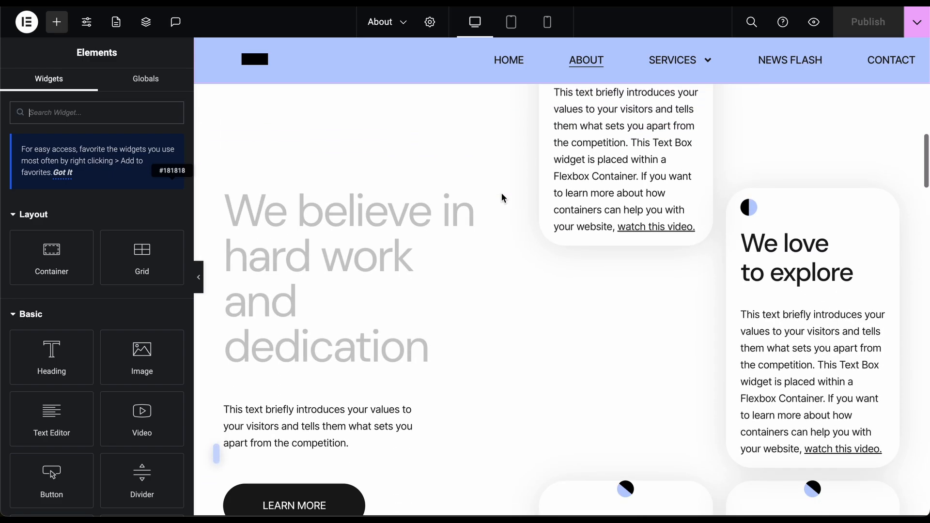
scroll(501, 194, "up", 15)
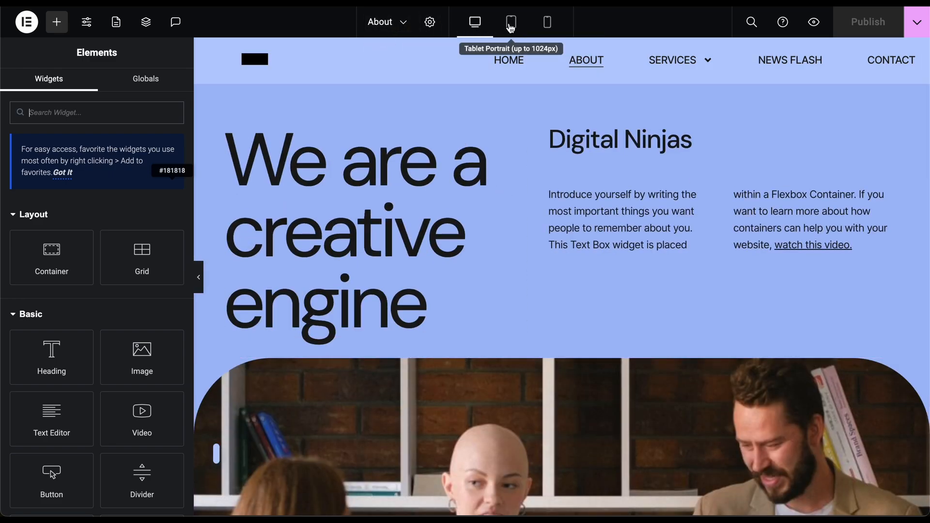
Preview the About page in the tablet portrait layout and examine its sections.
left_click(511, 24)
scroll(533, 247, "down", 5)
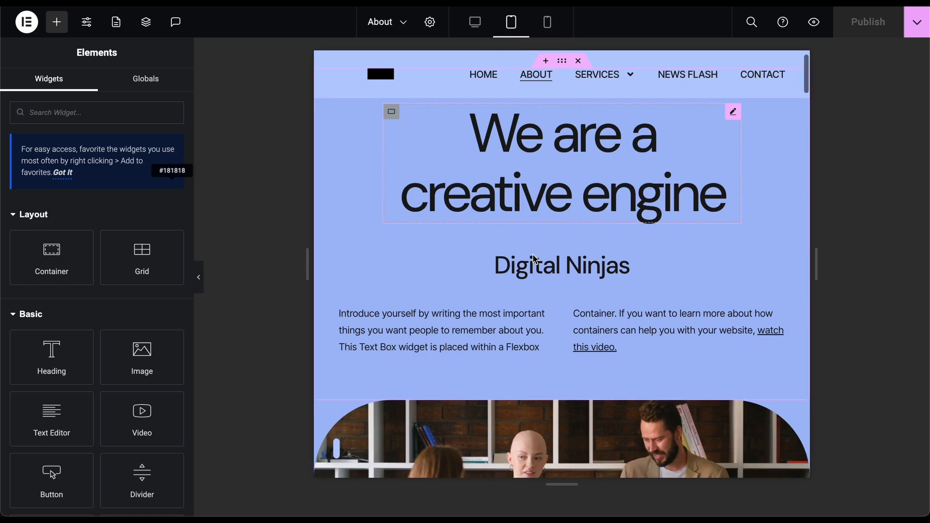
Check the About page's layout in tablet and mobile portrait views, and return to the desktop view.
scroll(534, 259, "down", 8)
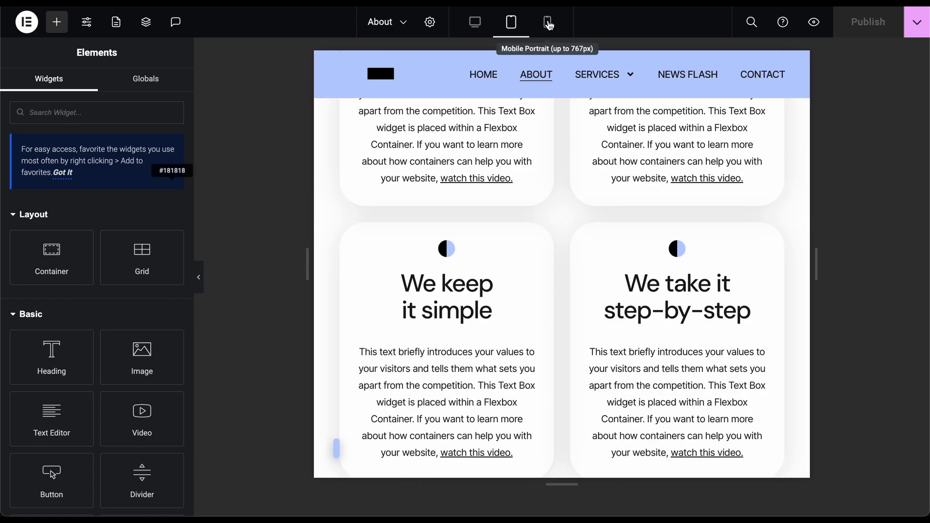
left_click(548, 24)
scroll(499, 254, "up", 10)
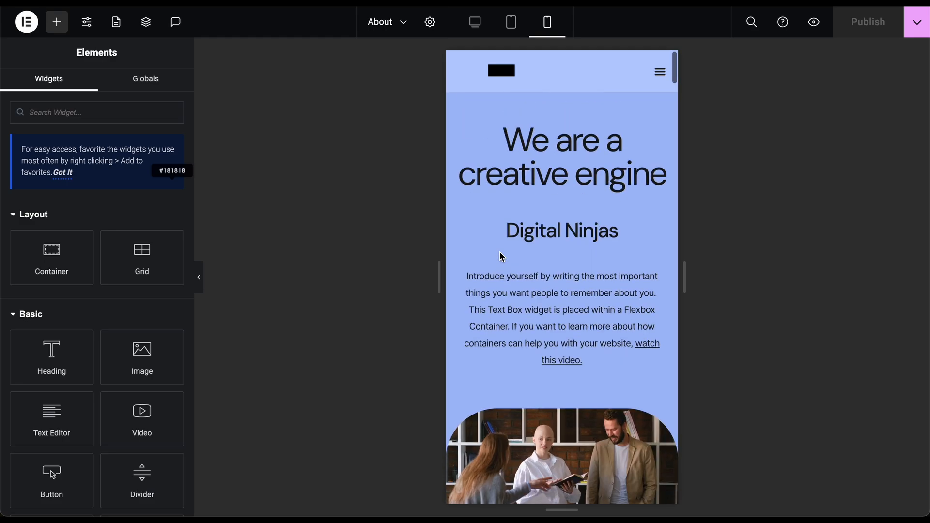
scroll(501, 257, "down", 10)
scroll(502, 257, "up", 6)
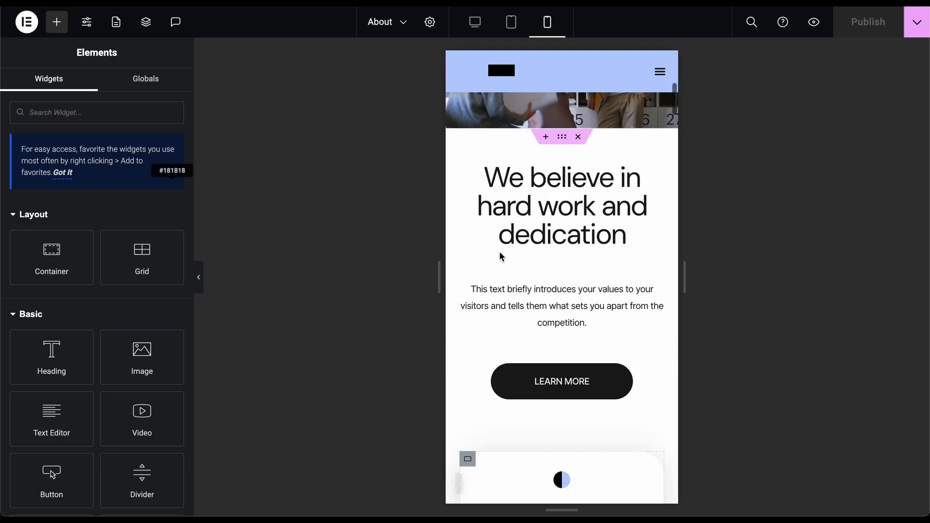
scroll(501, 257, "up", 5)
left_click(474, 21)
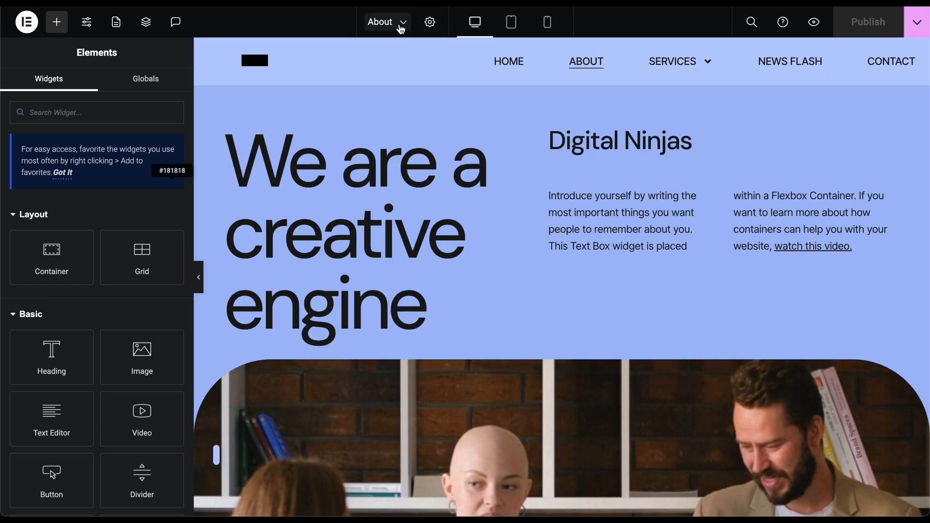
Switch the editor from the About page to the Home page.
left_click(401, 22)
left_click(390, 78)
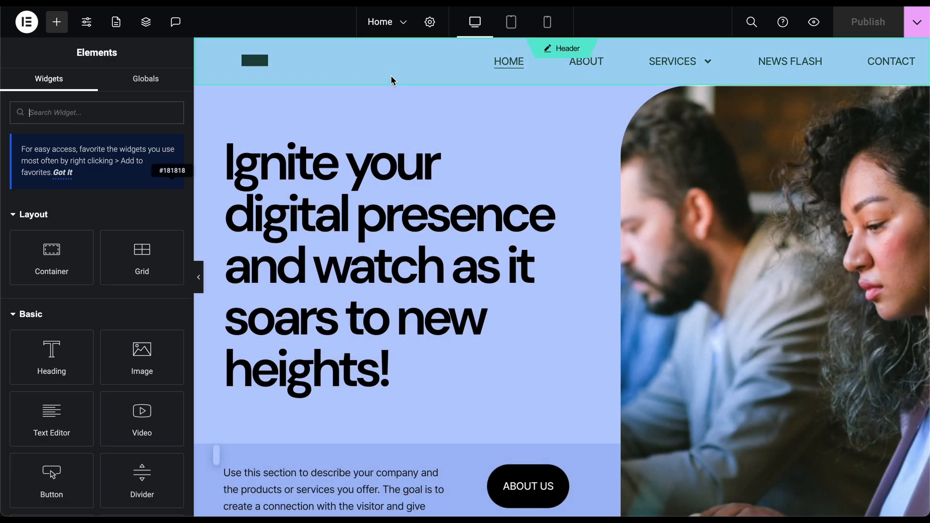
scroll(454, 261, "down", 1)
scroll(454, 262, "up", 1)
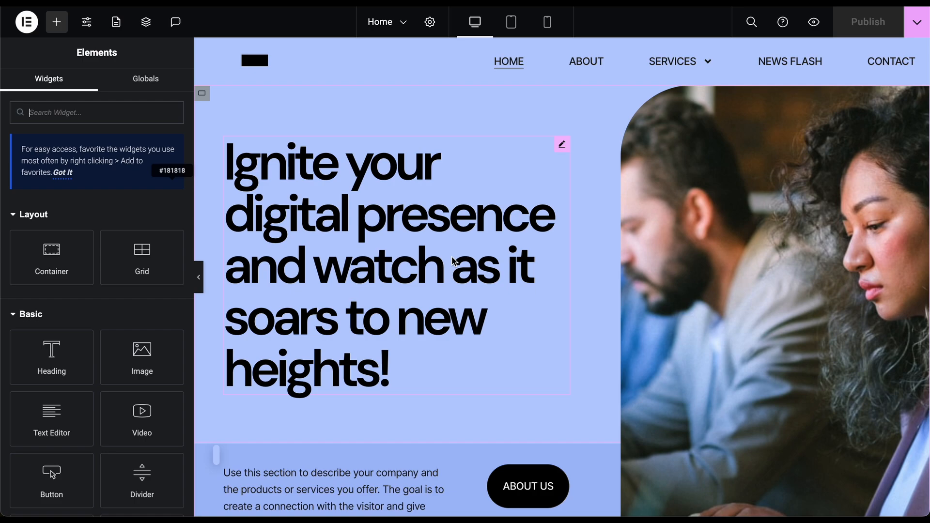
Exit the page editor to the WordPress dashboard and open the list of all posts.
left_click(28, 25)
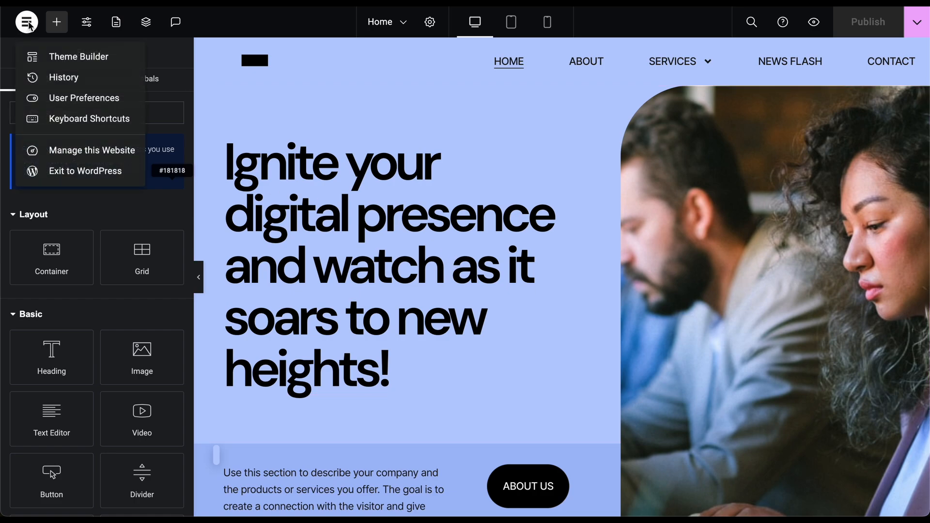
left_click(103, 172)
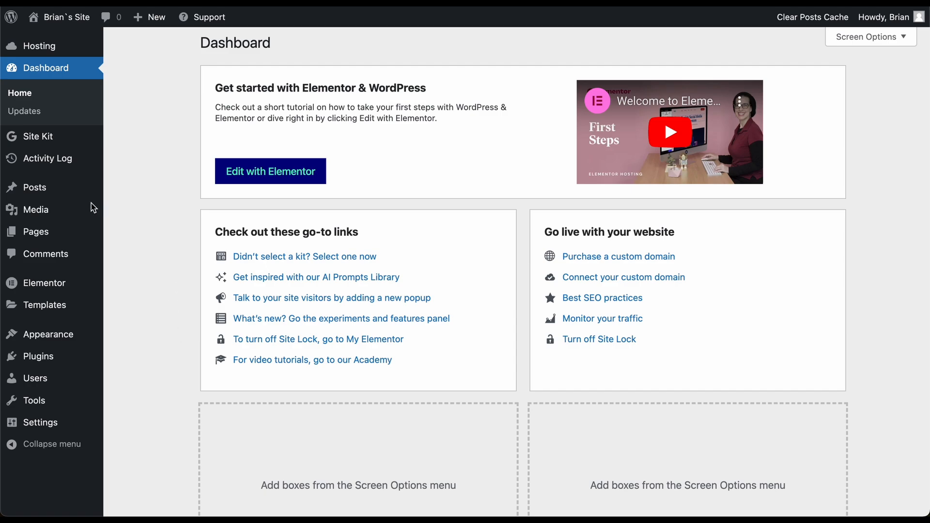
left_click(77, 192)
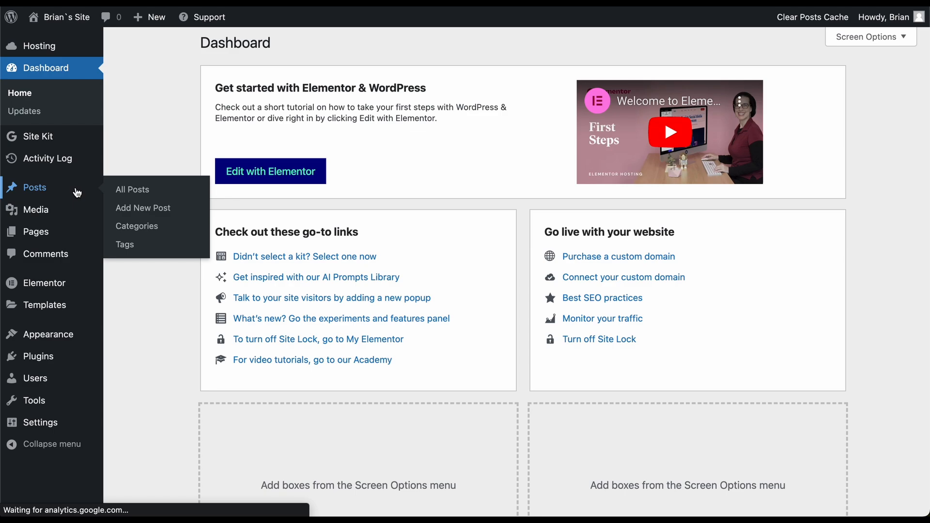
left_click(77, 193)
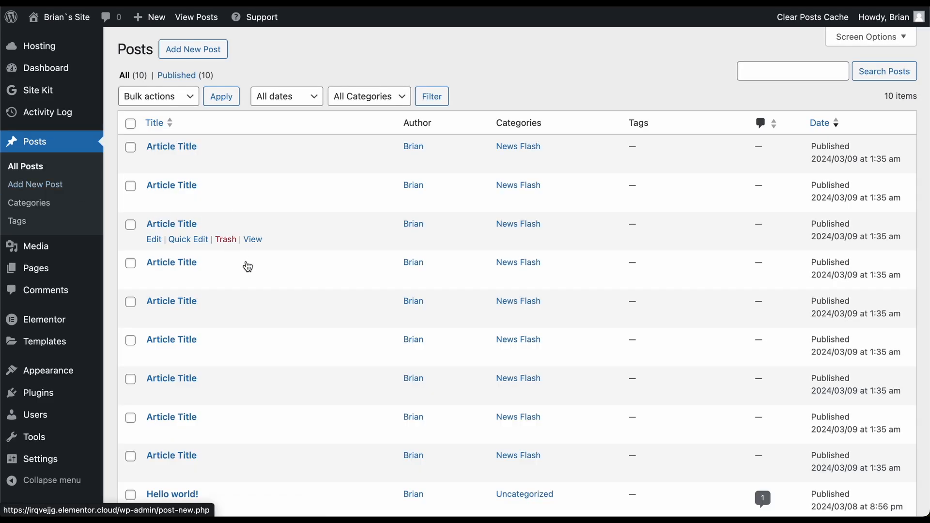
scroll(267, 302, "down", 2)
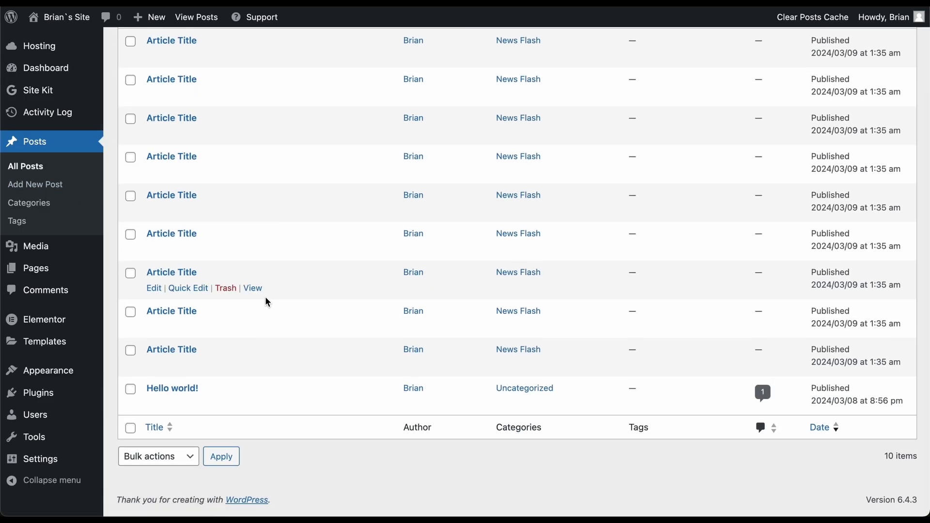
scroll(268, 302, "up", 3)
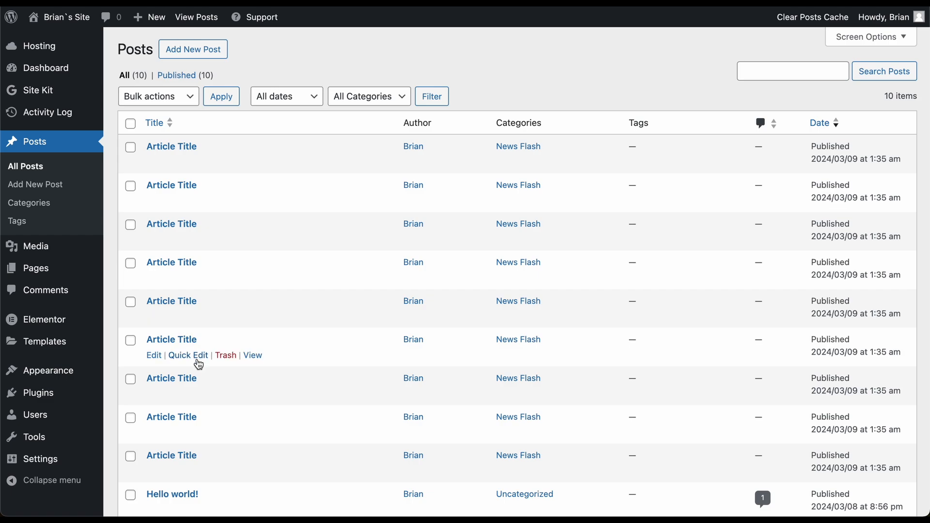
scroll(198, 364, "down", 3)
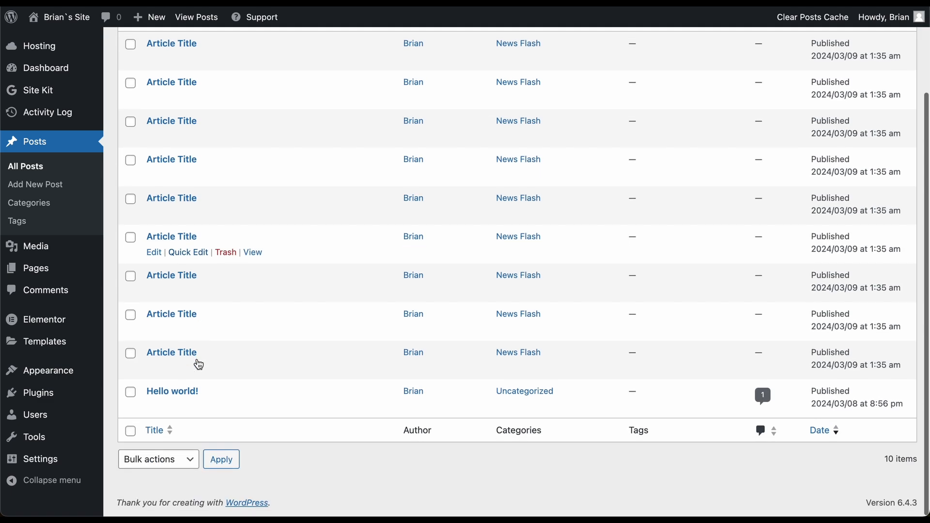
scroll(221, 182, "up", 3)
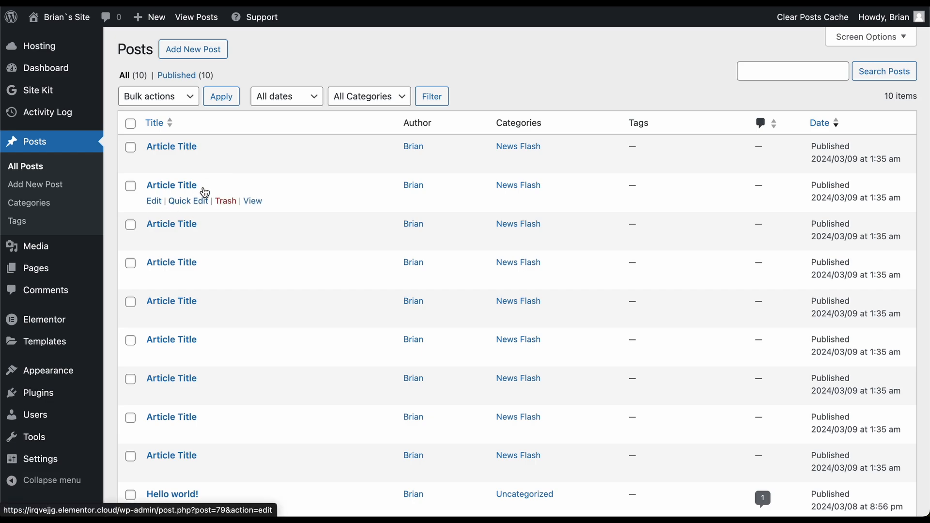
Start a new blog post, going through the block editor's welcome guide and closing it.
left_click(213, 53)
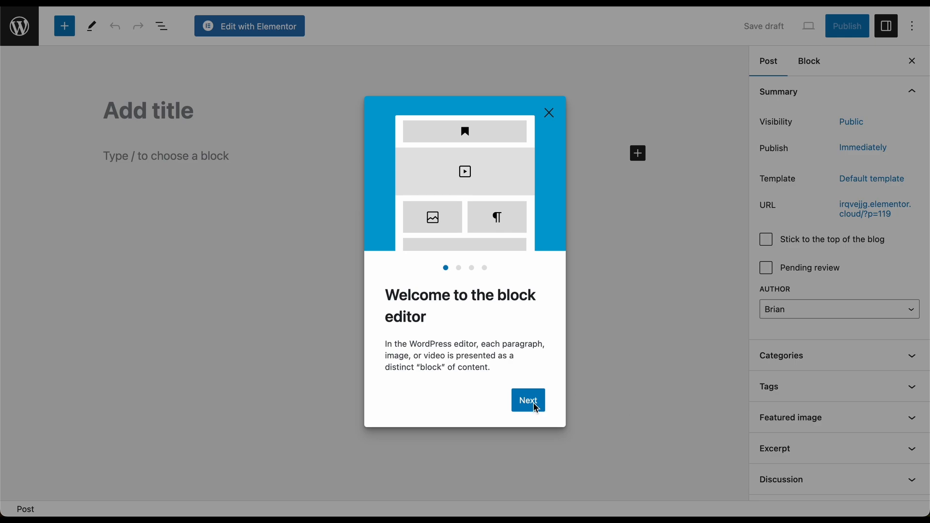
left_click(533, 406)
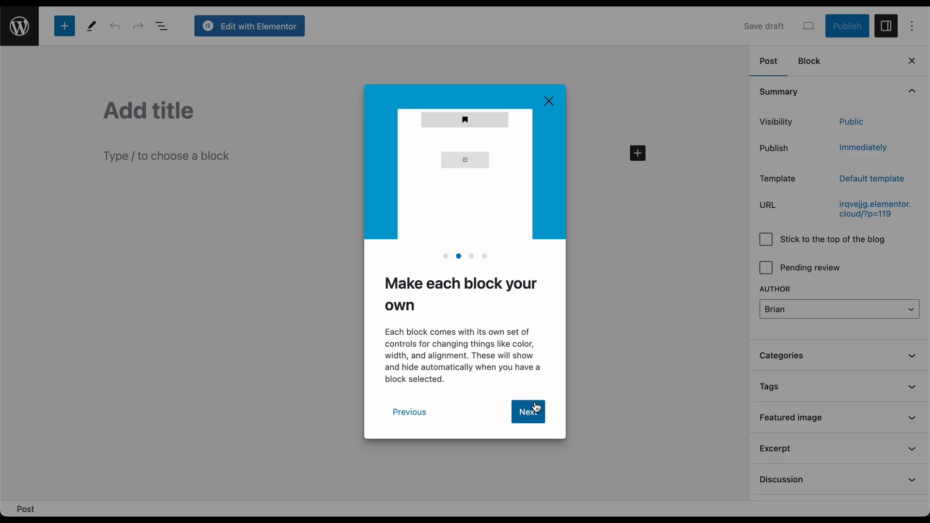
left_click(536, 416)
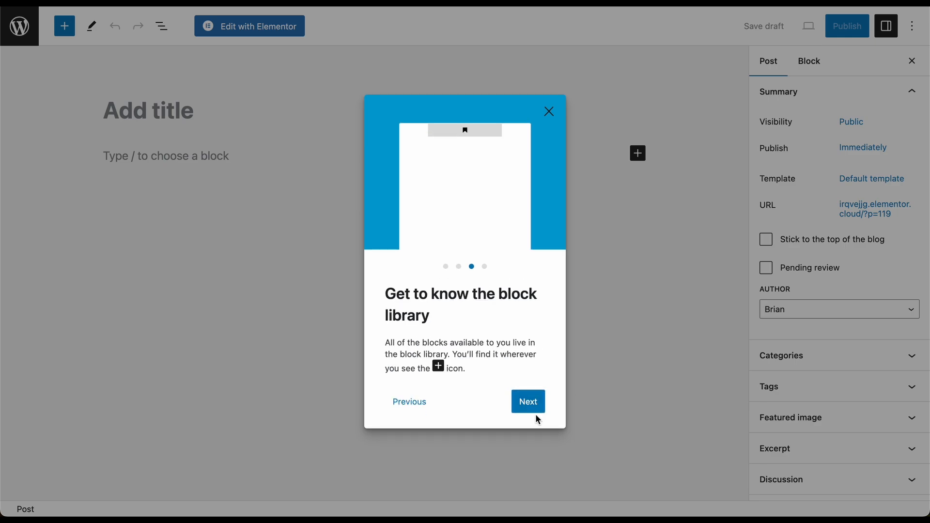
left_click(531, 402)
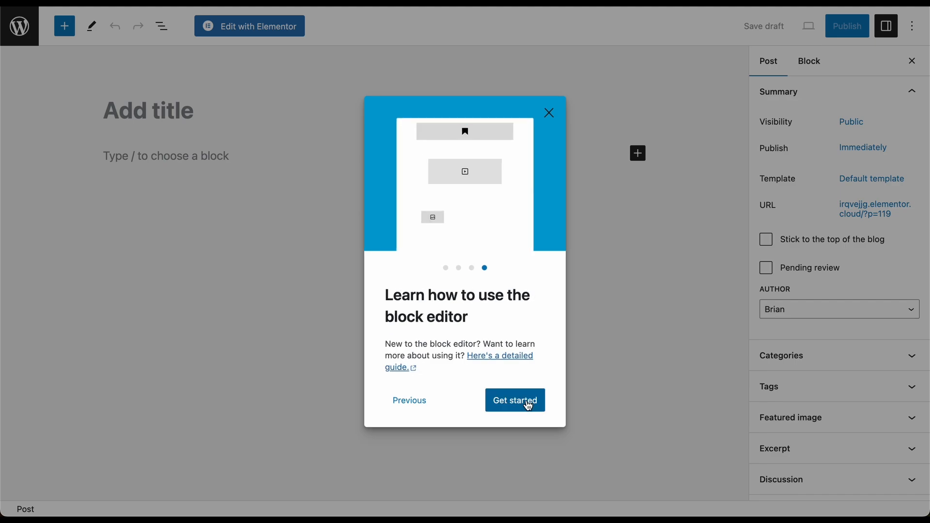
left_click(549, 113)
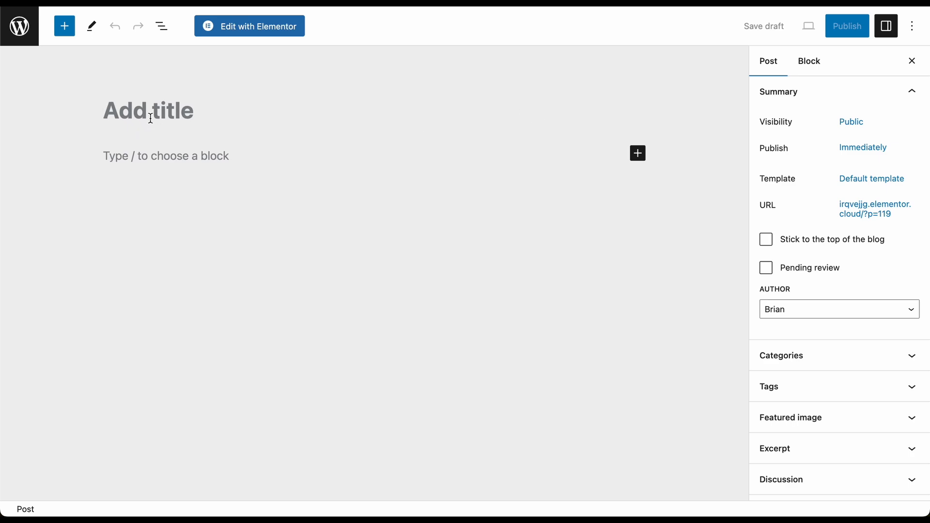
Title the post "My First Blog Post" and add a paragraph reading "This is my first post".
type("My First ")
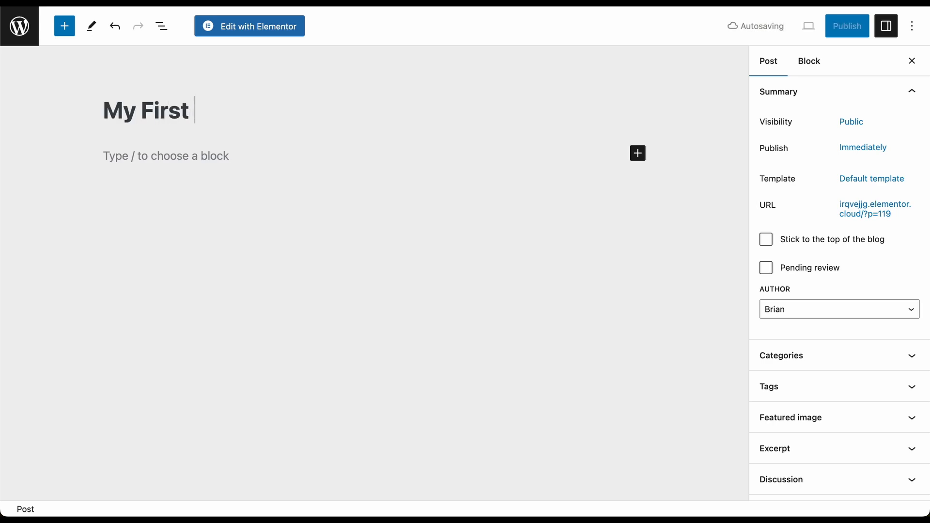
type("Blog Post")
left_click(156, 155)
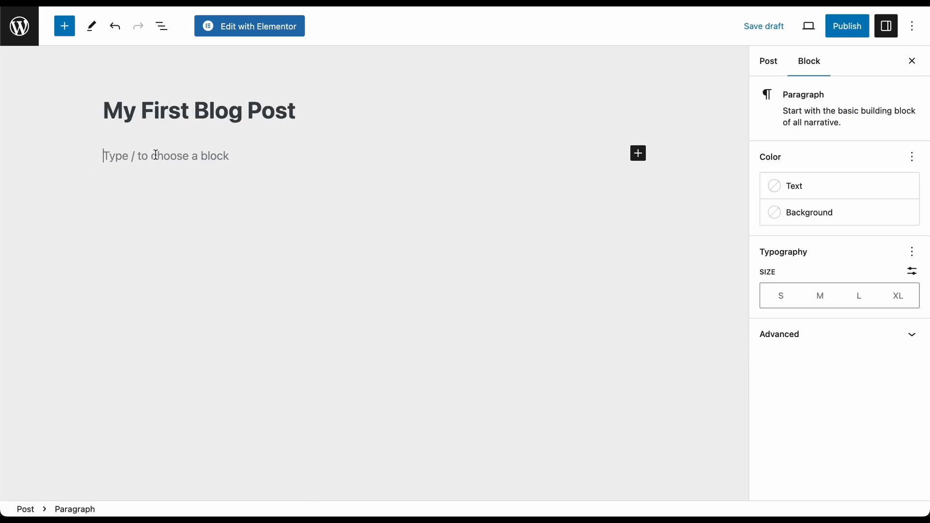
type("This is m")
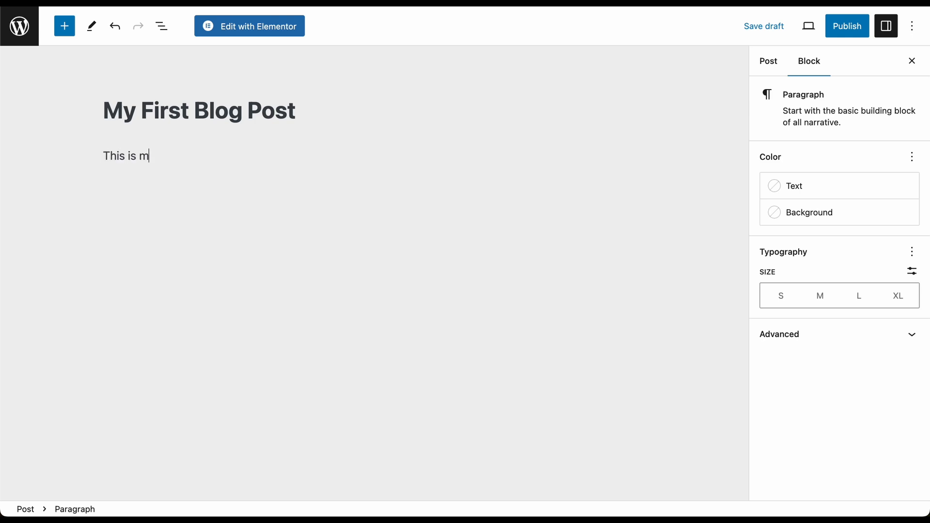
type("y first post")
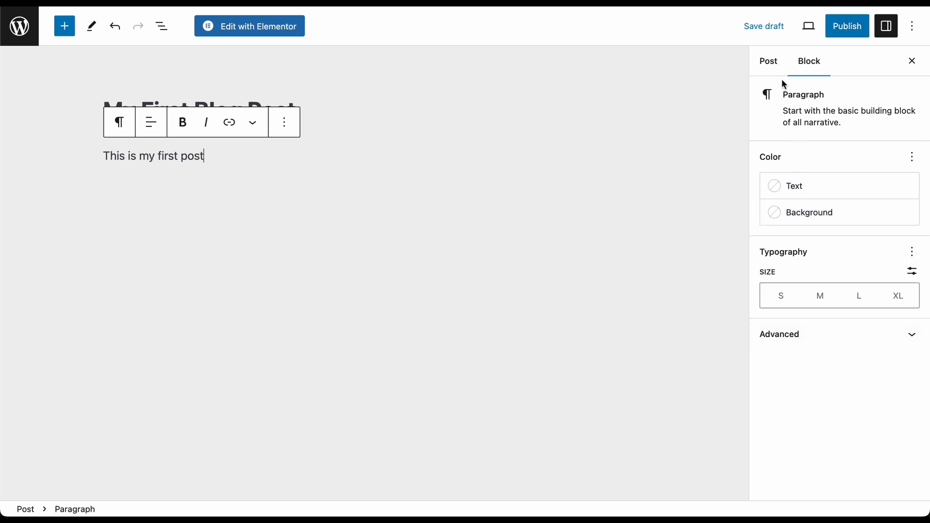
Examine the post-level settings, including the category options.
left_click(772, 65)
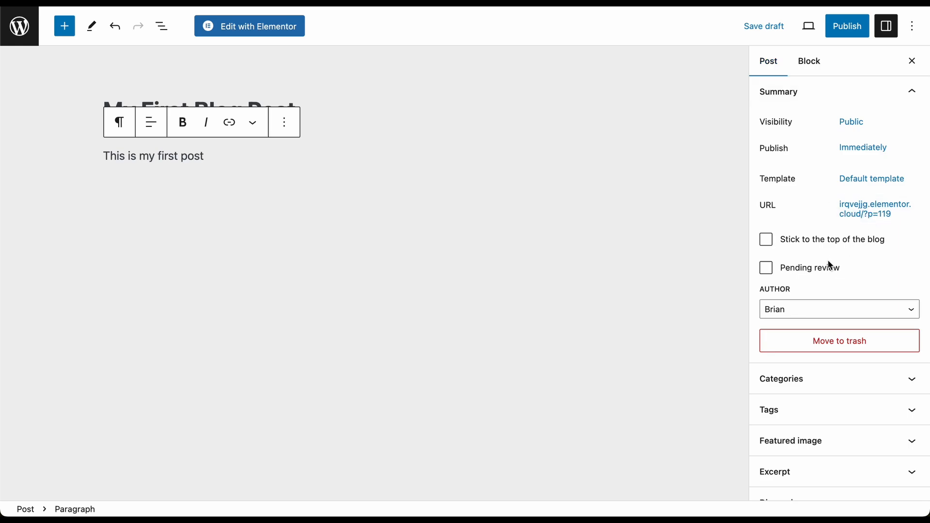
scroll(848, 248, "down", 1)
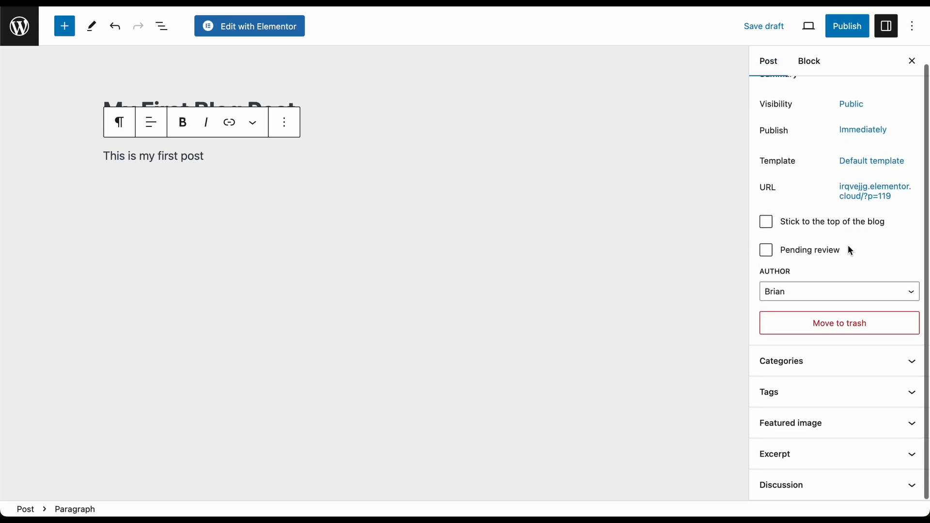
left_click(816, 360)
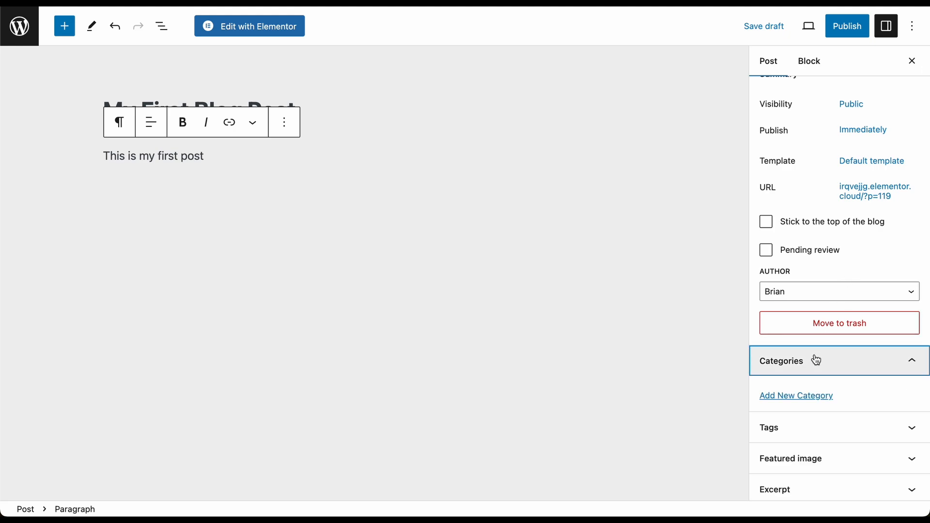
left_click(816, 360)
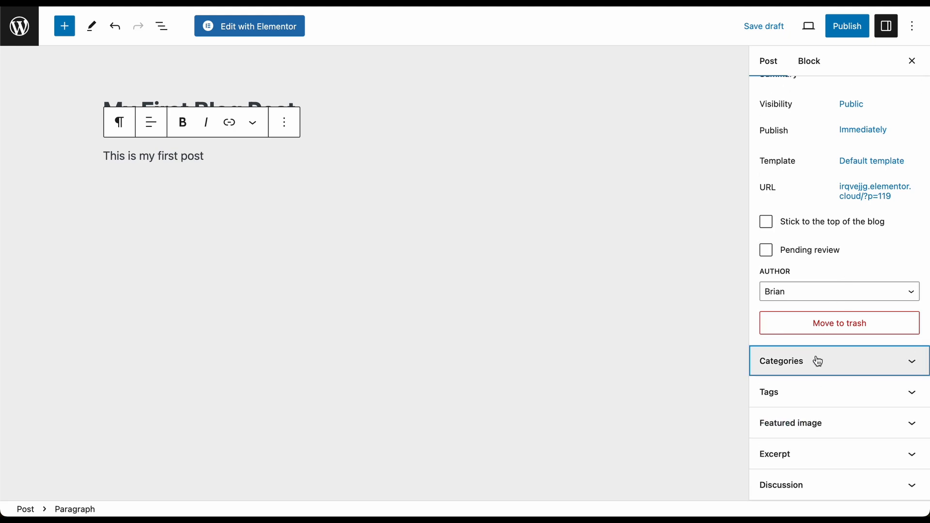
Publish the blog post immediately with public visibility.
left_click(339, 103)
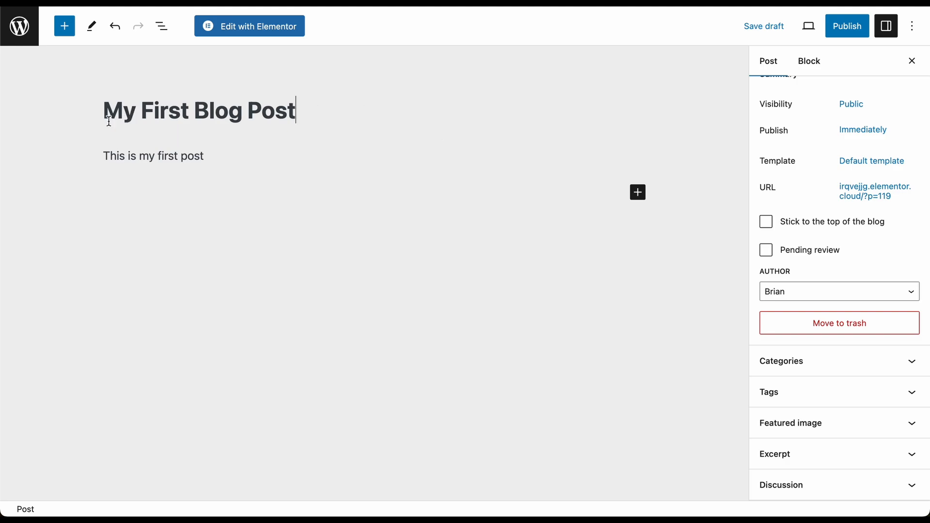
left_click(298, 139)
left_click(851, 33)
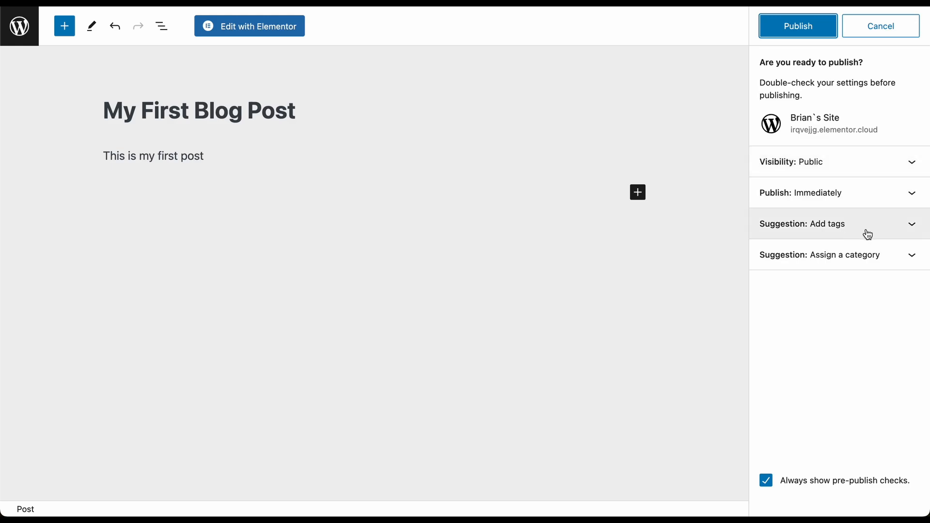
left_click(806, 34)
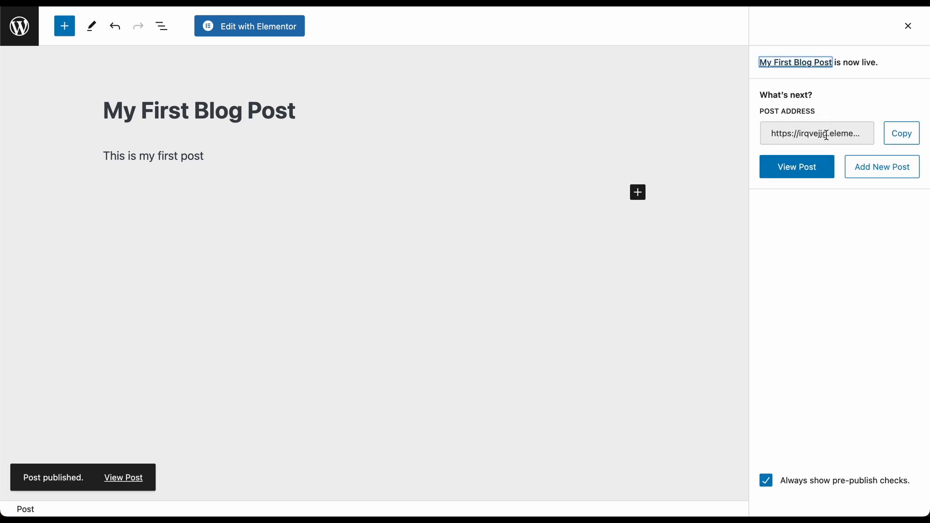
Inspect the published post's full address, highlighting its "my-first-blog-post/" ending.
left_click(831, 136)
left_click(846, 133)
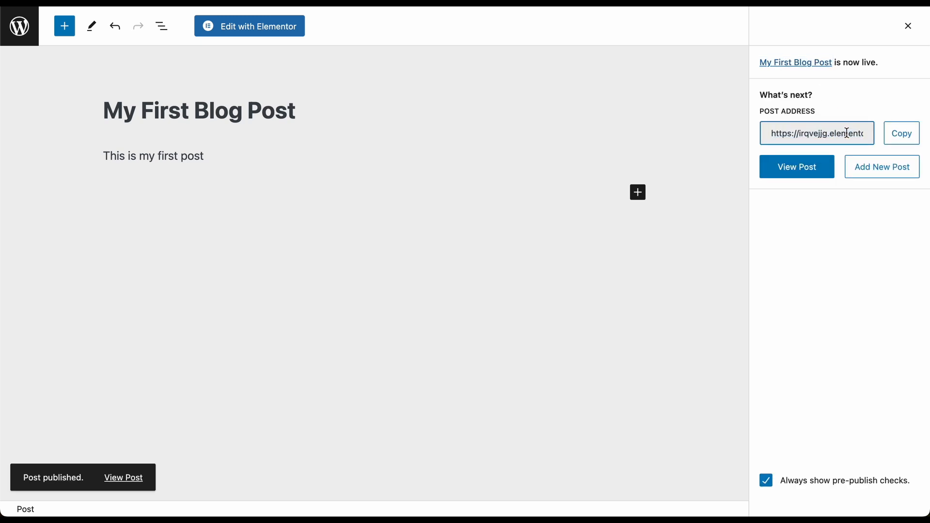
scroll(846, 132, "right", 2)
scroll(847, 133, "right", 2)
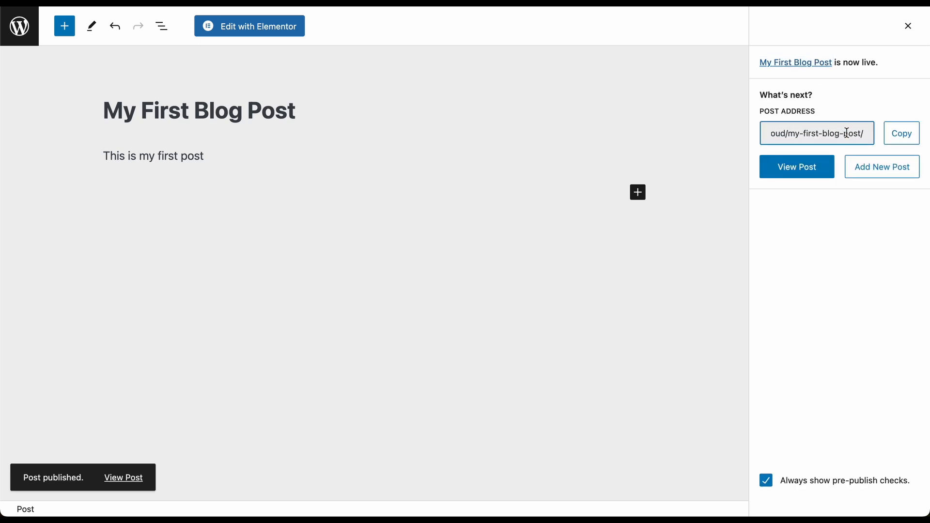
left_click_drag(794, 134, 867, 135)
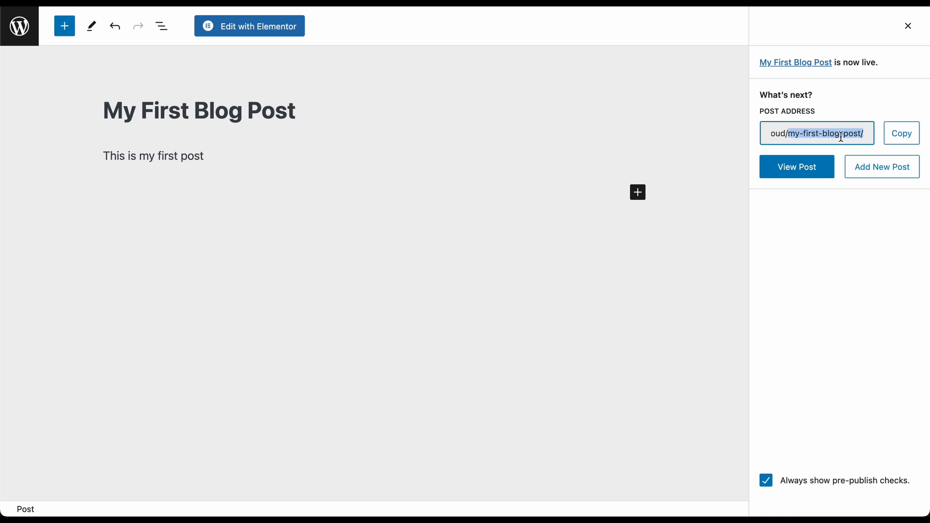
left_click(778, 135)
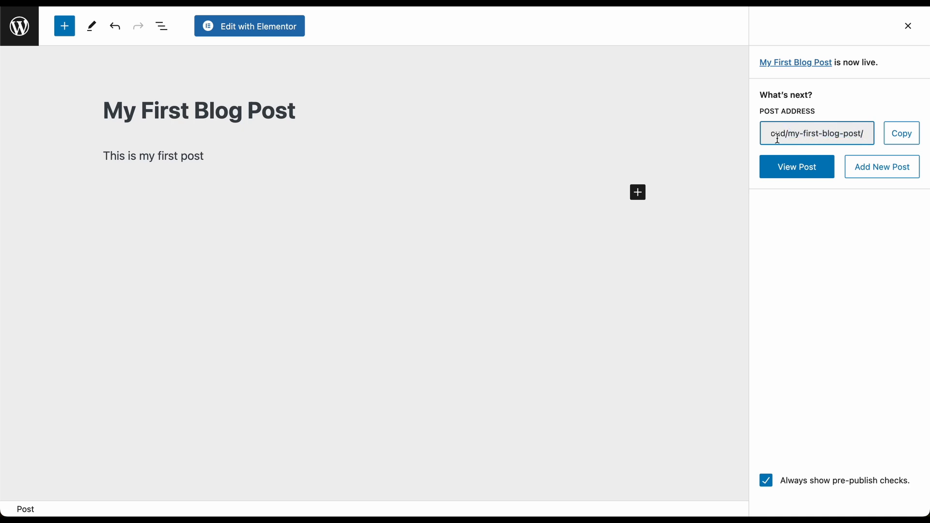
scroll(777, 139, "left", 5)
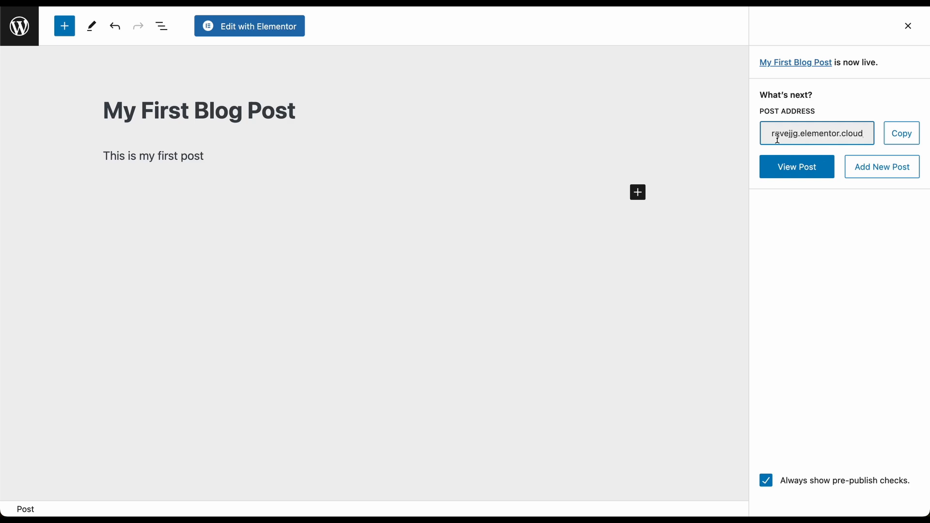
View the published blog post on the live site and examine its title, body text, newsletter section and previous-post link.
scroll(778, 139, "right", 5)
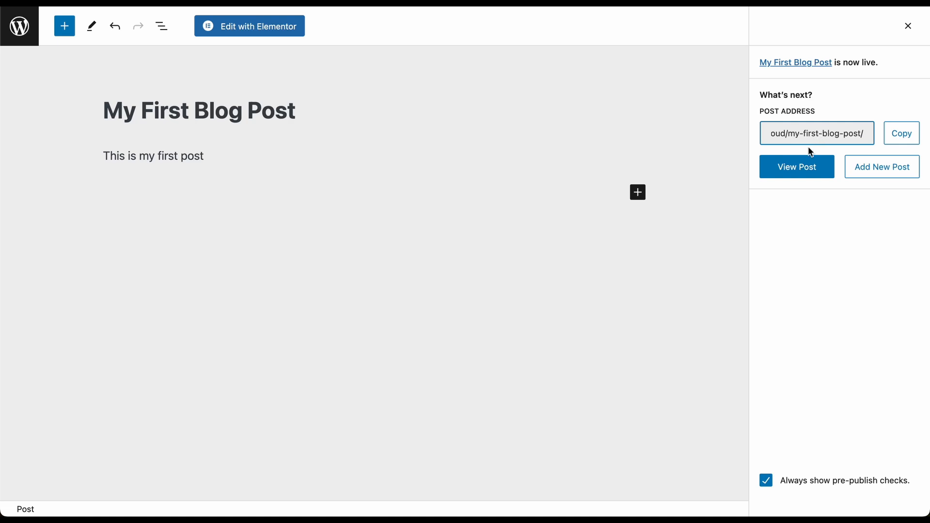
left_click(805, 171)
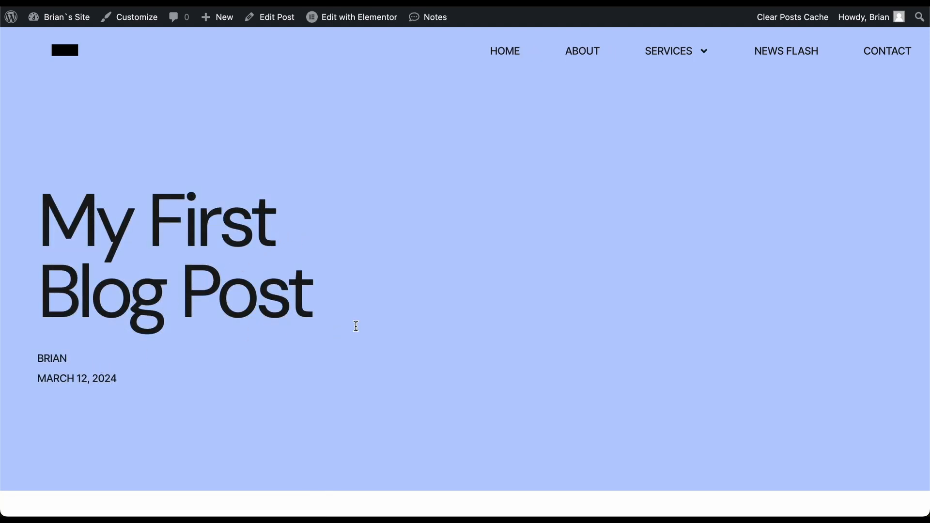
scroll(358, 330, "down", 7)
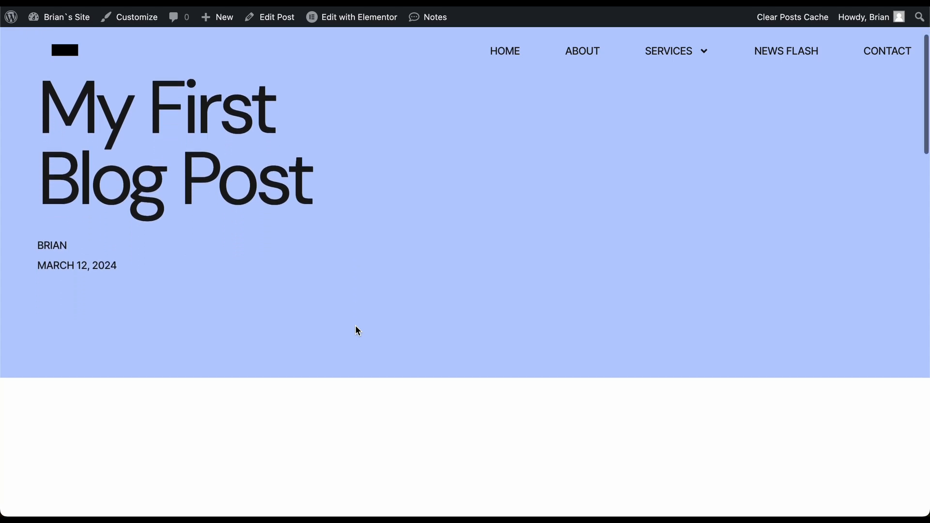
scroll(356, 330, "down", 3)
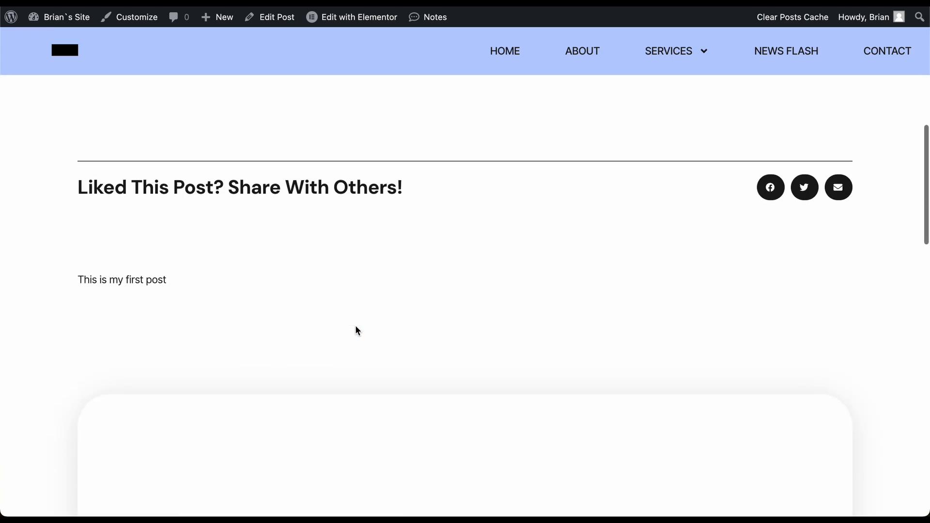
left_click_drag(189, 290, 67, 290)
scroll(277, 345, "down", 1)
scroll(277, 346, "down", 7)
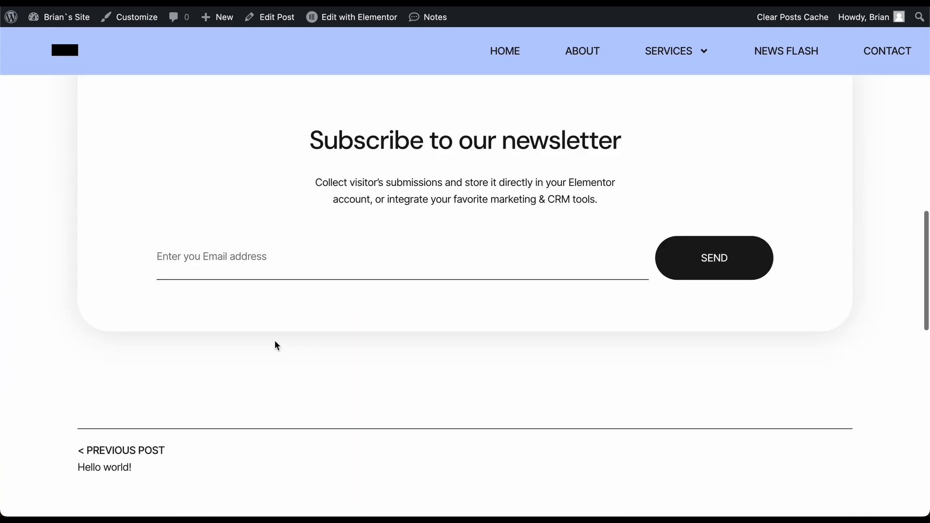
scroll(276, 344, "up", 18)
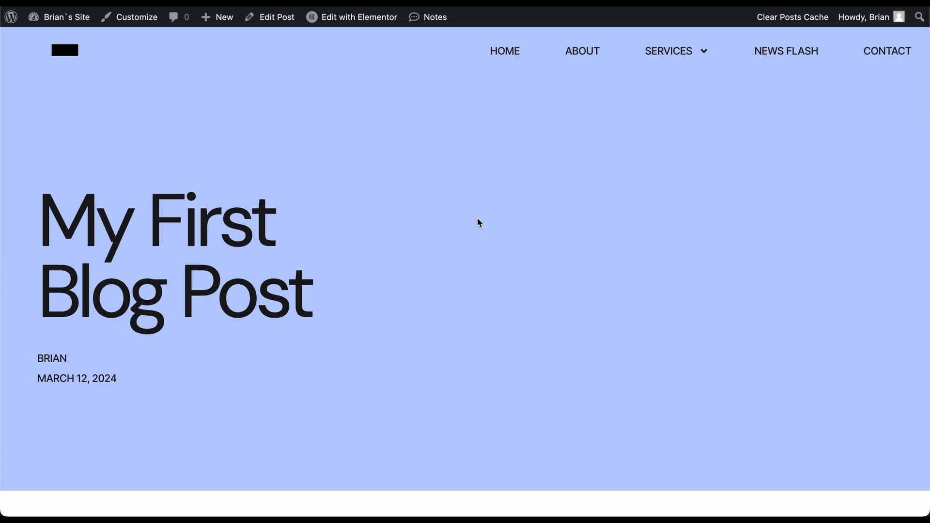
Return to the WordPress admin dashboard and open the list of all pages.
mouse_move(10, 18)
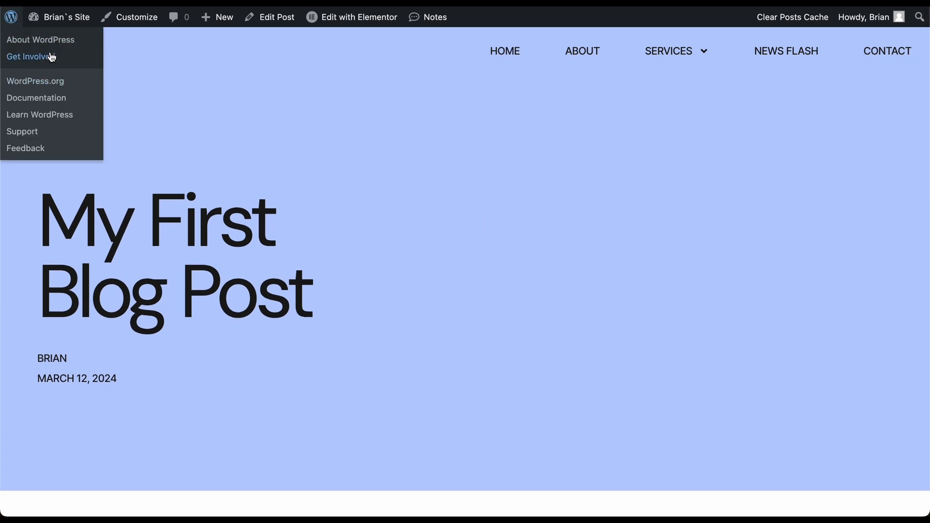
left_click(13, 20)
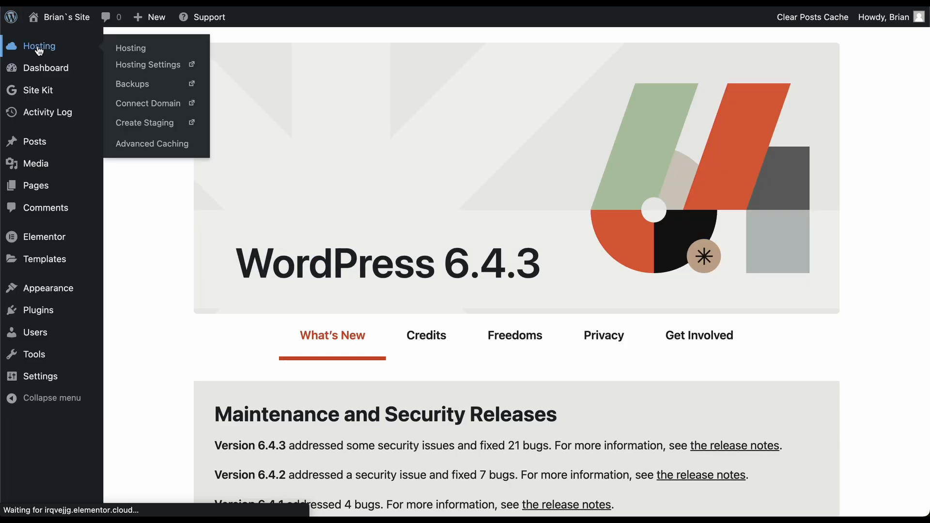
left_click(39, 69)
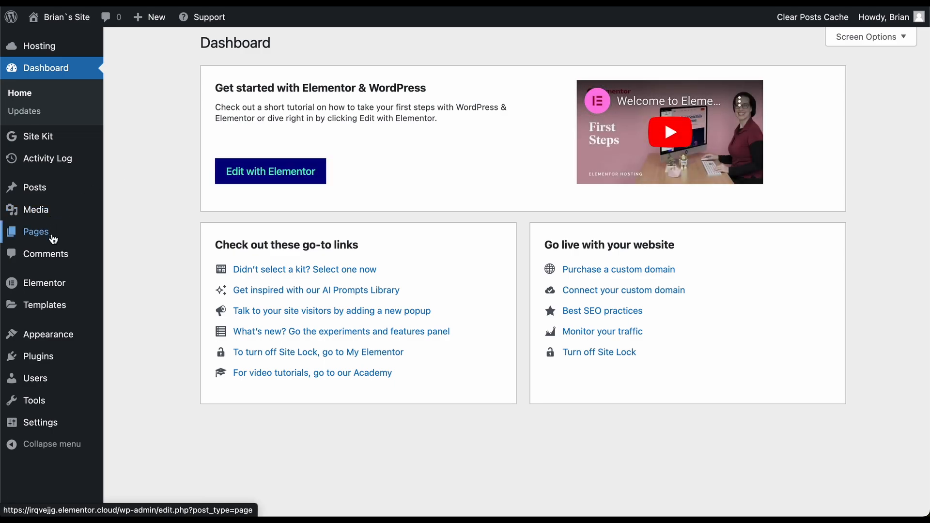
mouse_move(55, 235)
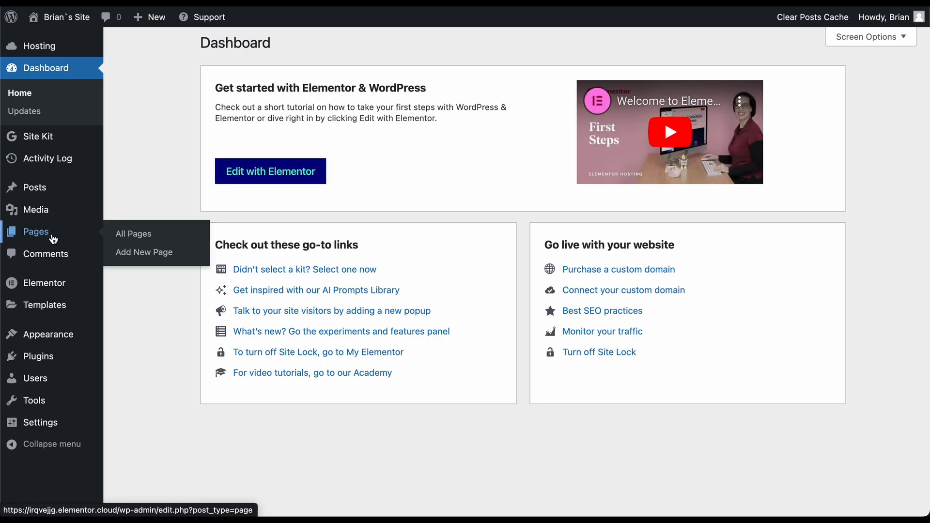
left_click(139, 239)
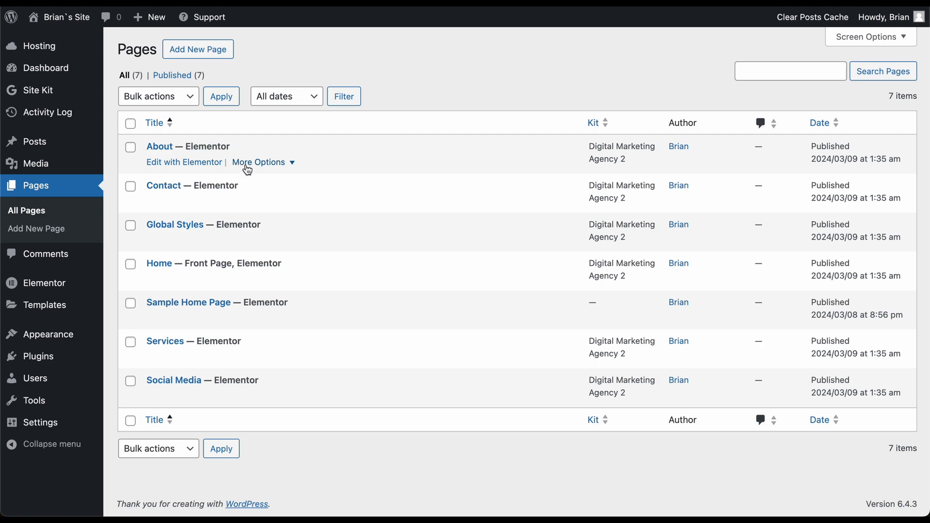
Add a new page named "New Menu" and open it in the Elementor editor.
left_click(221, 55)
left_click(399, 275)
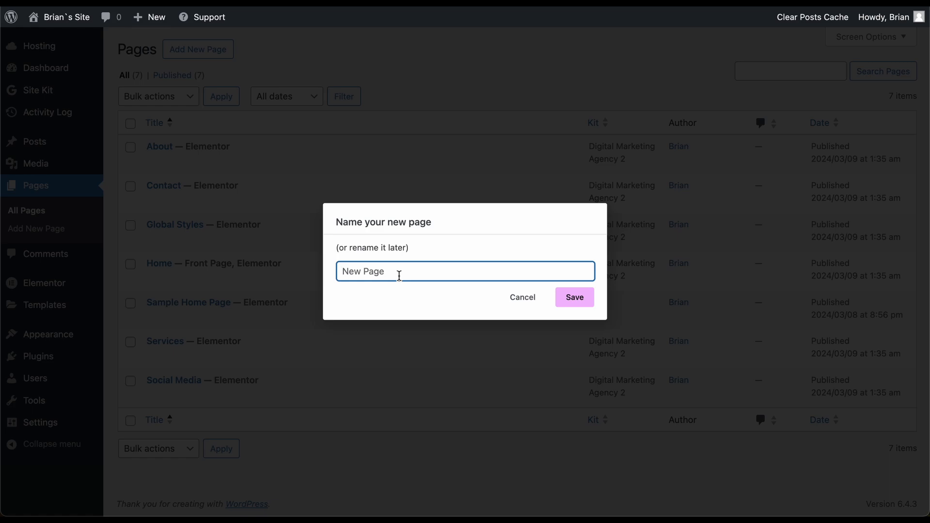
type("New Menu")
left_click(571, 297)
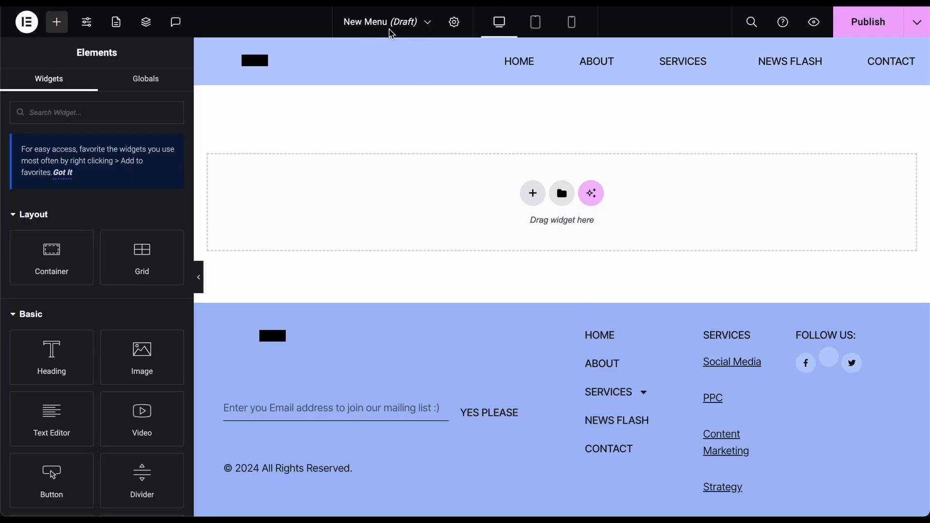
Look over the recently edited documents and exit the page editor to the WordPress dashboard.
left_click(426, 23)
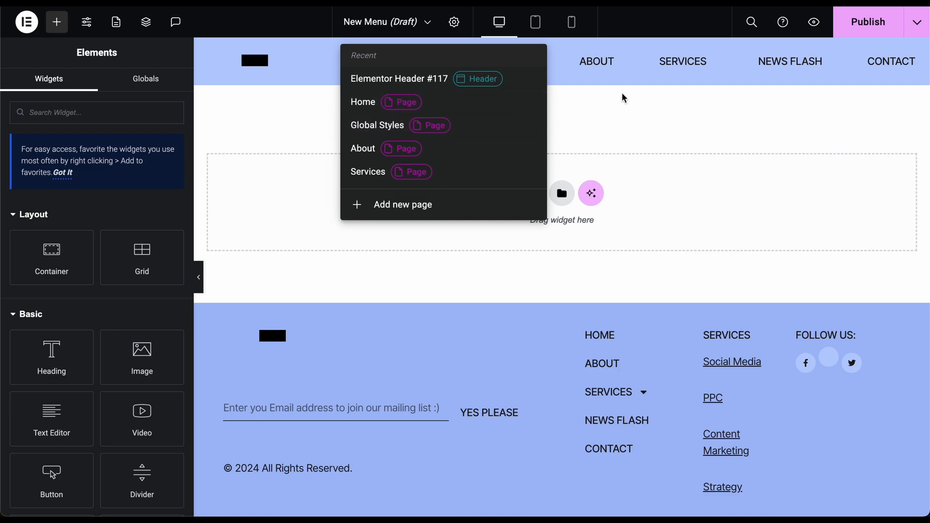
left_click(599, 124)
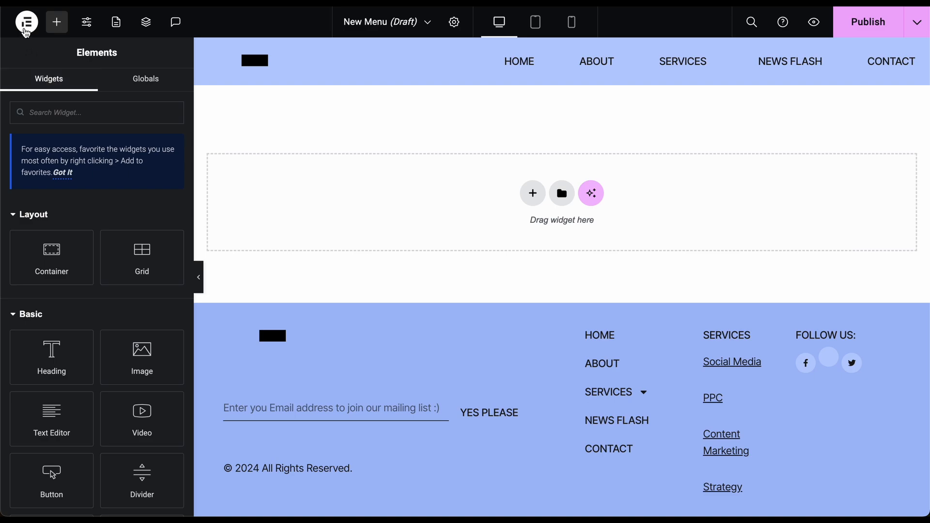
left_click(26, 24)
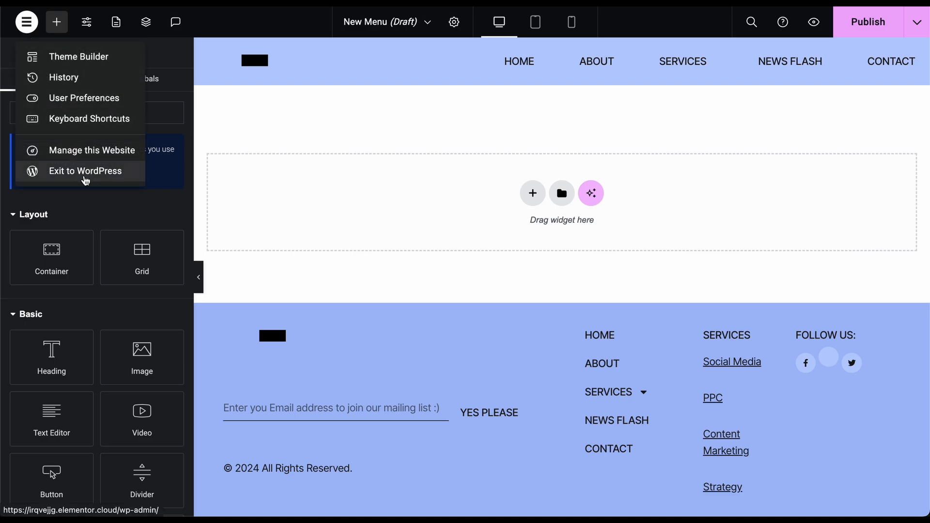
left_click(83, 179)
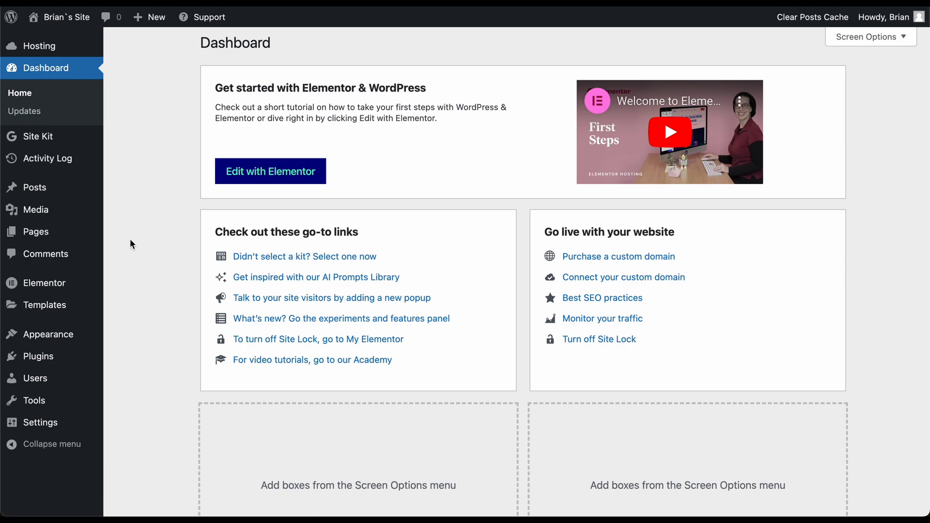
Examine the site's Main Menu structure and settings, and check which pages are available to add under each page filter.
mouse_move(82, 331)
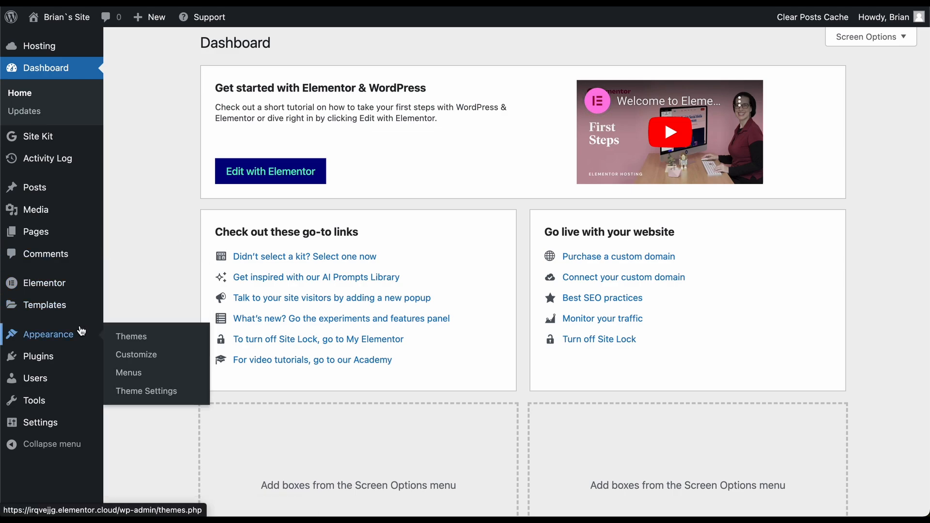
left_click(144, 372)
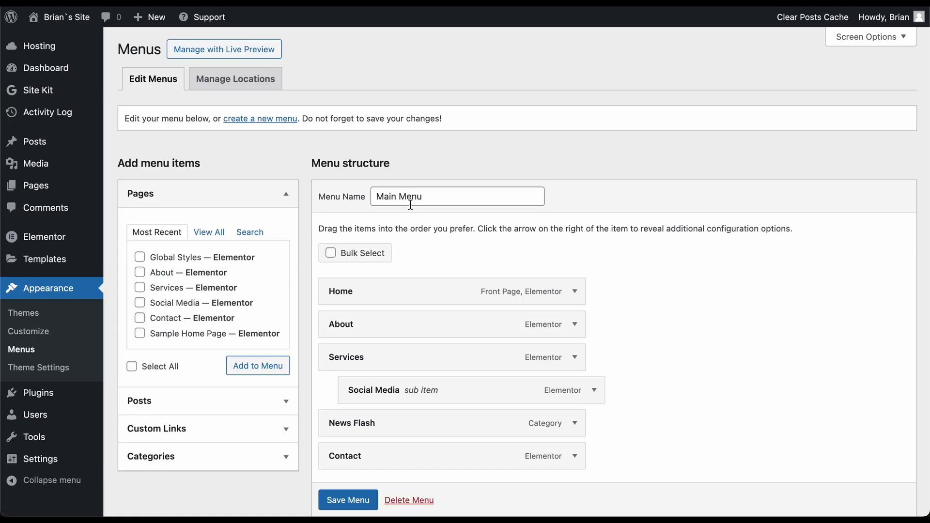
scroll(167, 330, "down", 1)
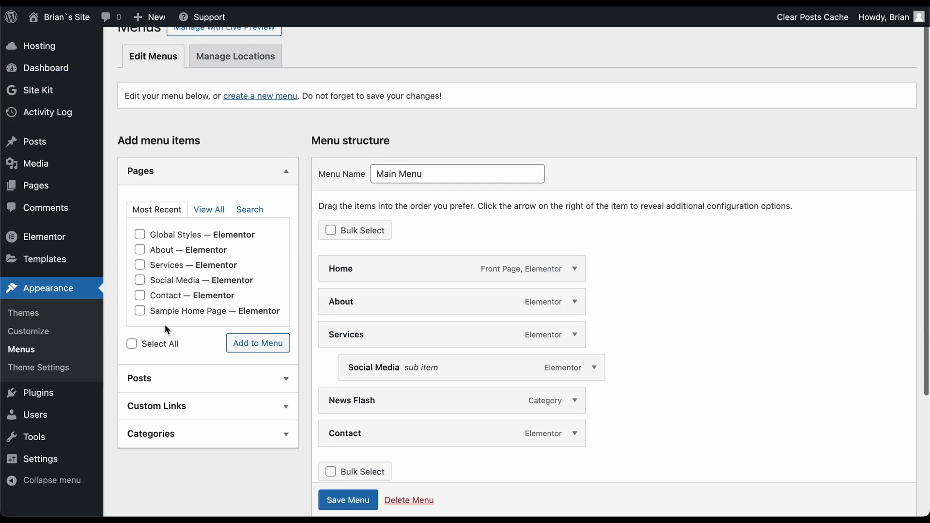
left_click(209, 210)
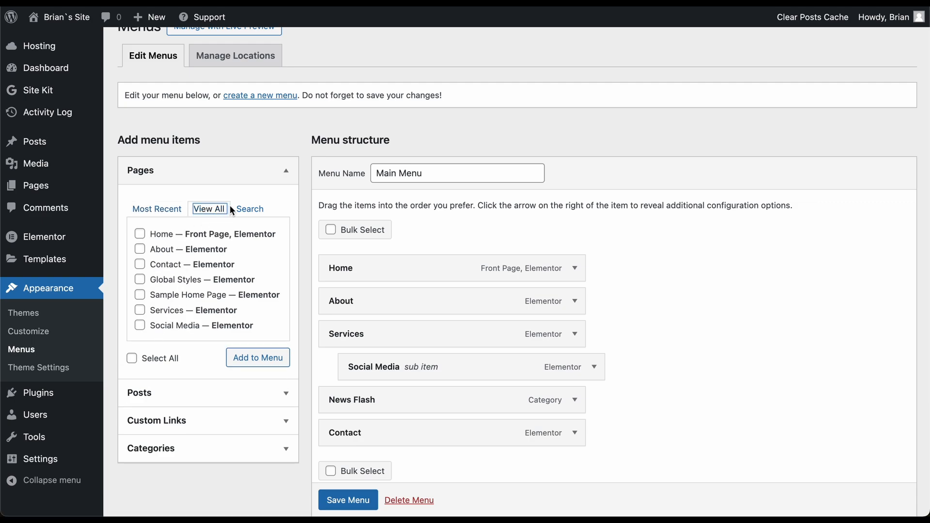
scroll(231, 209, "down", 1)
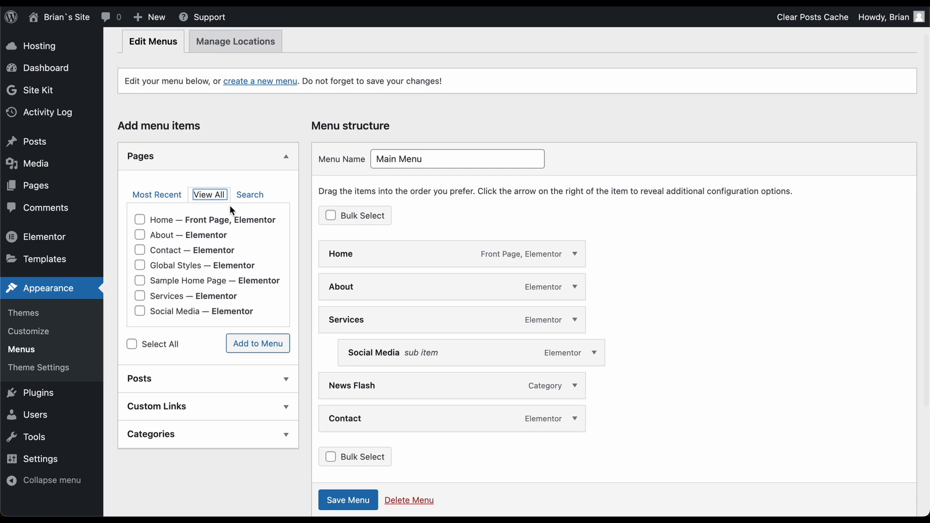
scroll(175, 298, "down", 3)
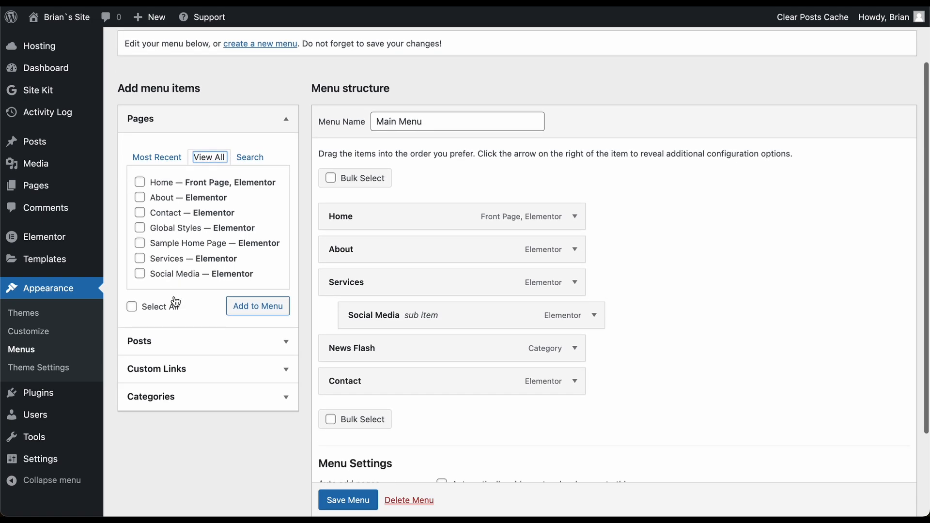
scroll(174, 301, "down", 3)
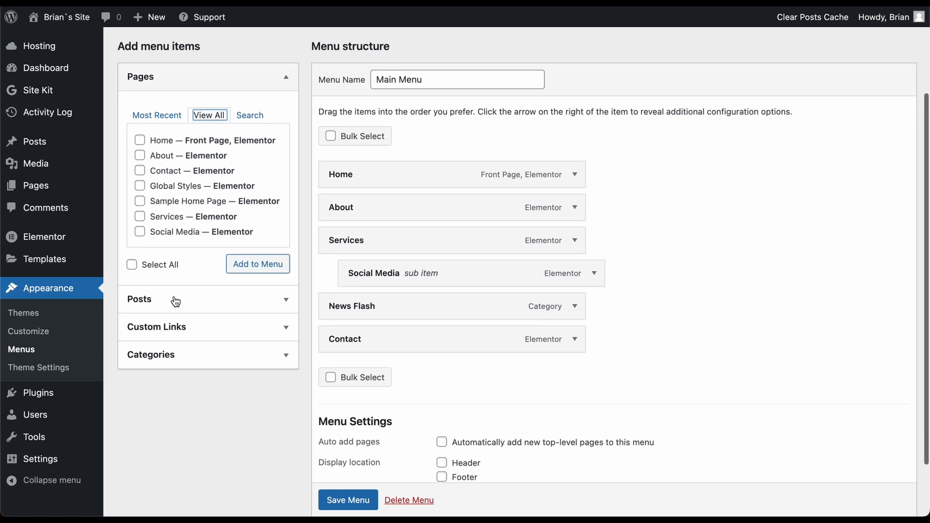
left_click(250, 115)
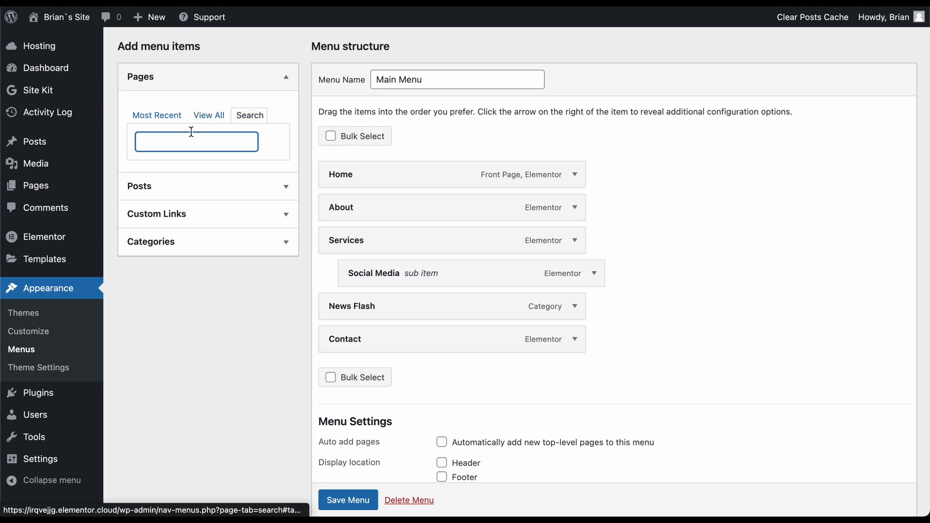
left_click(168, 119)
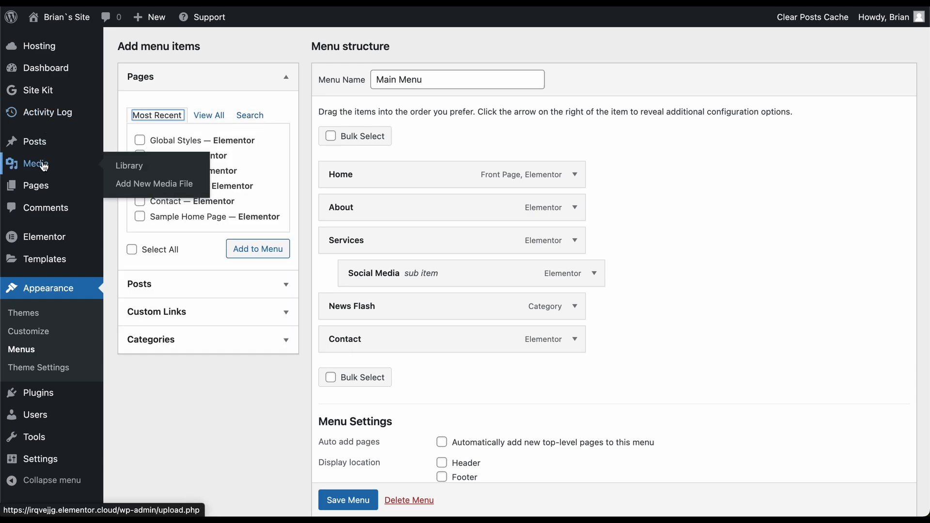
Open the "New Menu" draft from the list of all pages for editing in Elementor.
mouse_move(53, 184)
left_click(124, 190)
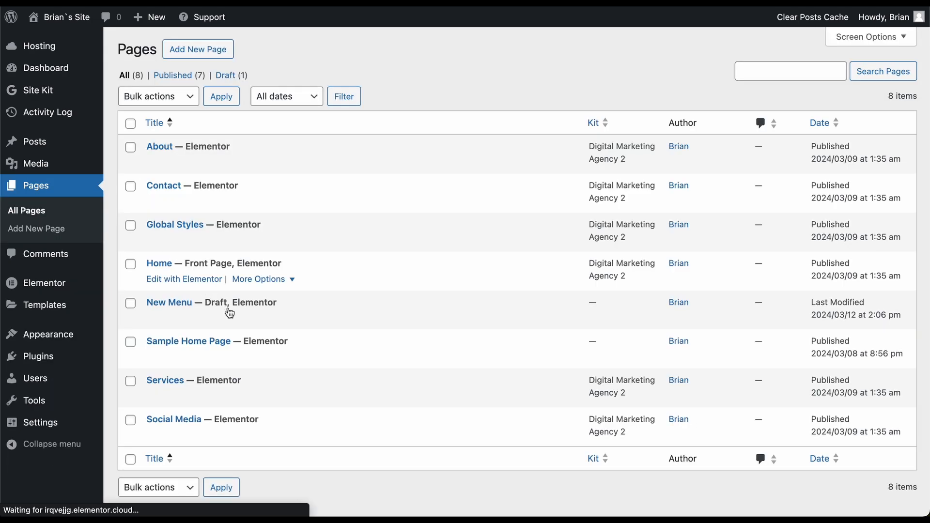
mouse_move(228, 308)
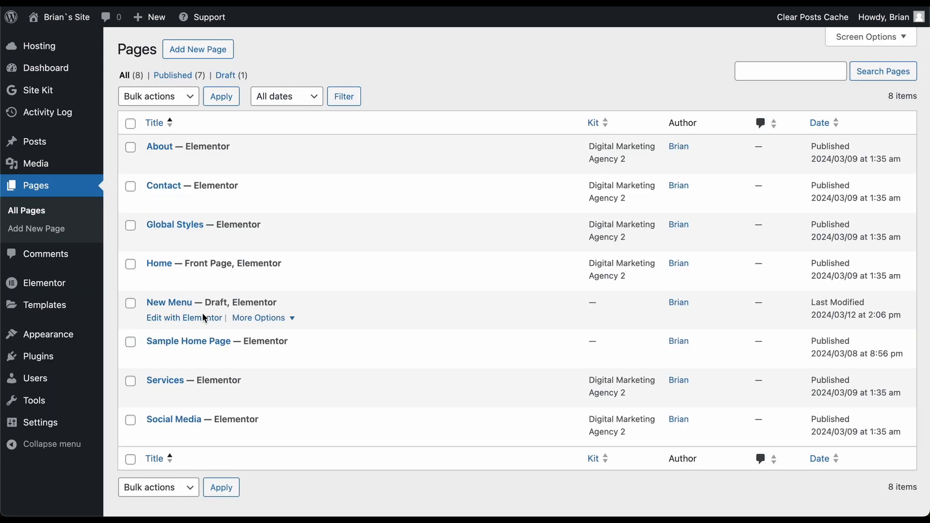
left_click(244, 320)
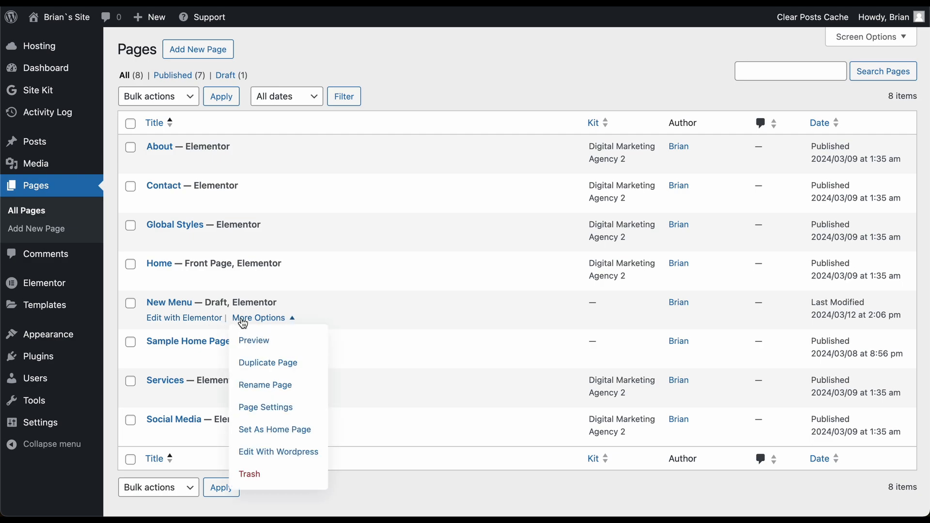
left_click(215, 323)
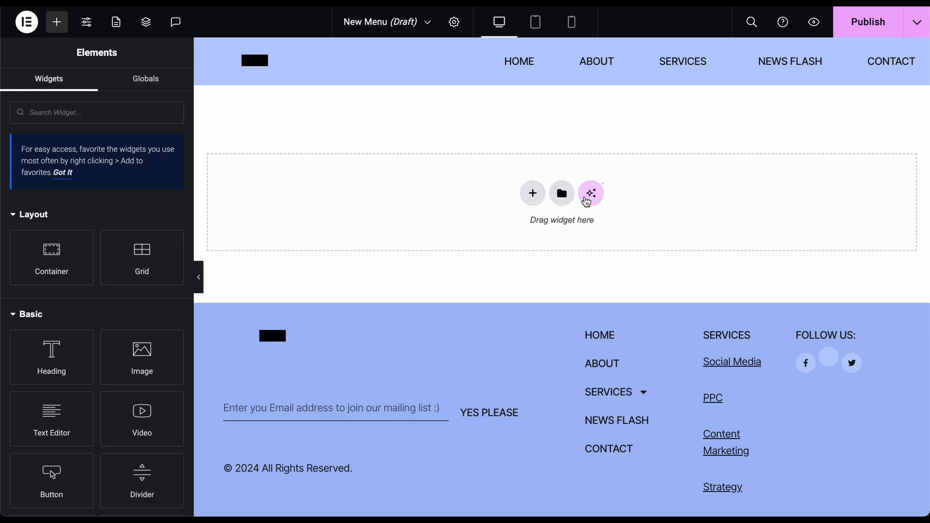
Insert the "Wireframe – Contact 5 – Flexbox" page template from the library without applying its page settings.
left_click(532, 194)
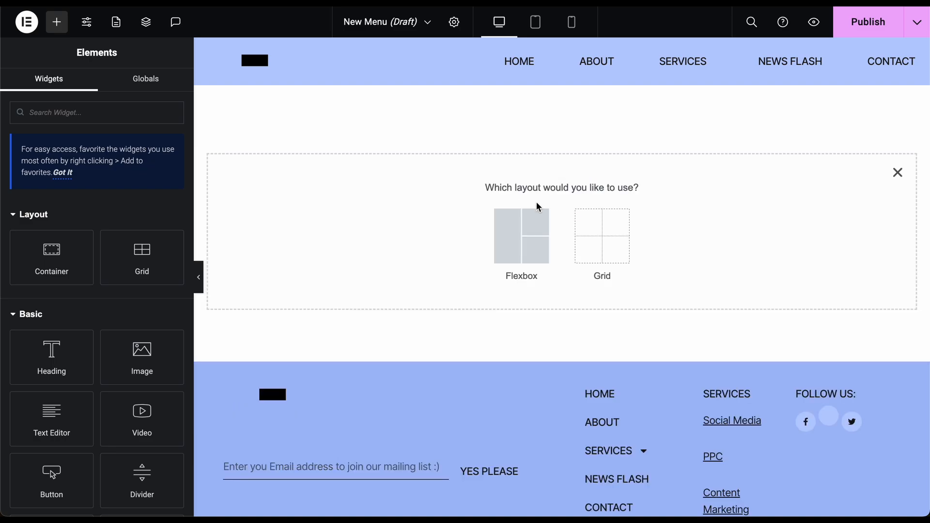
left_click(904, 182)
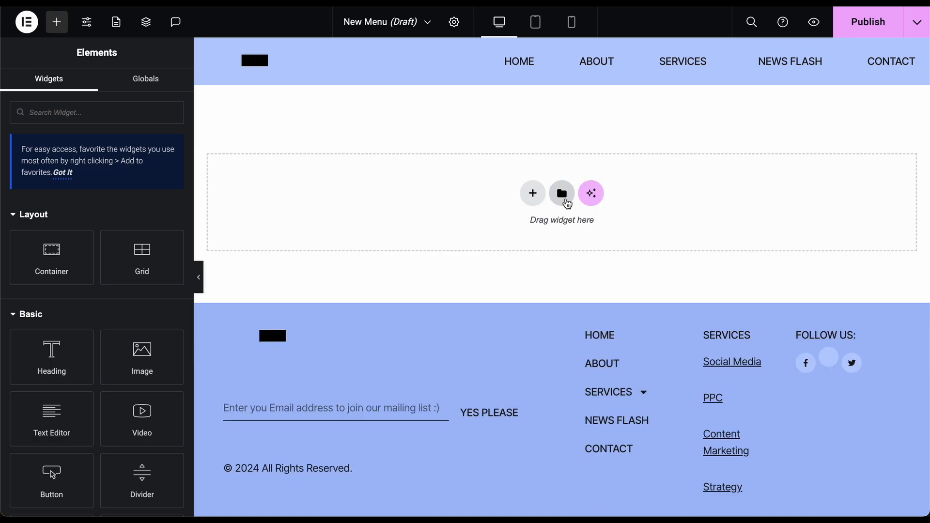
left_click(565, 196)
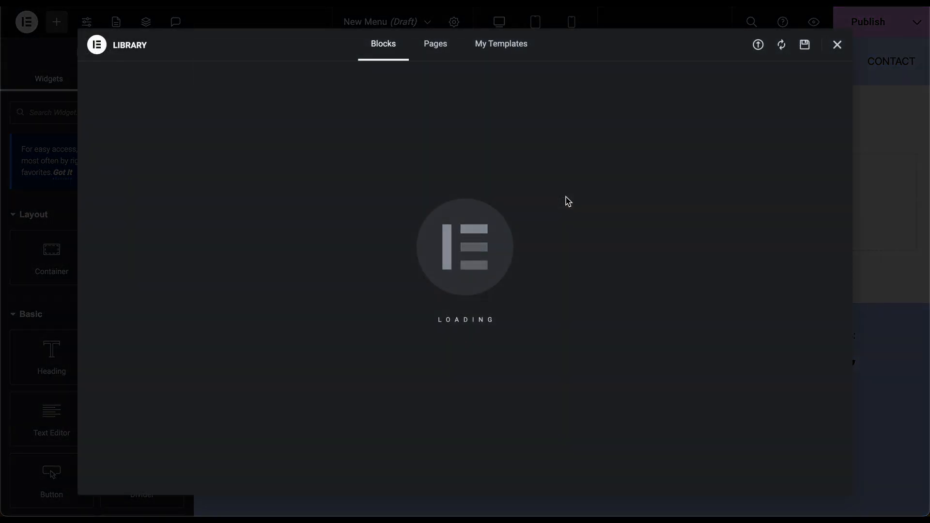
left_click(440, 48)
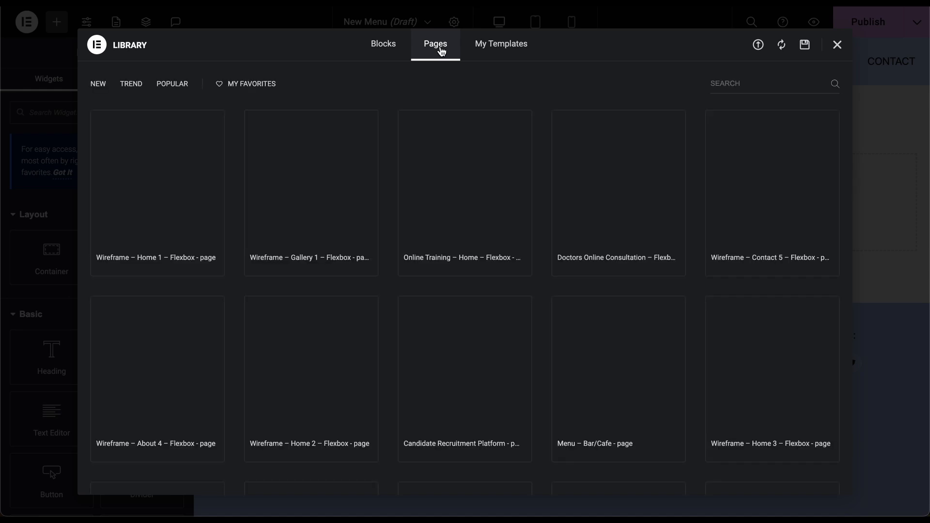
mouse_move(294, 333)
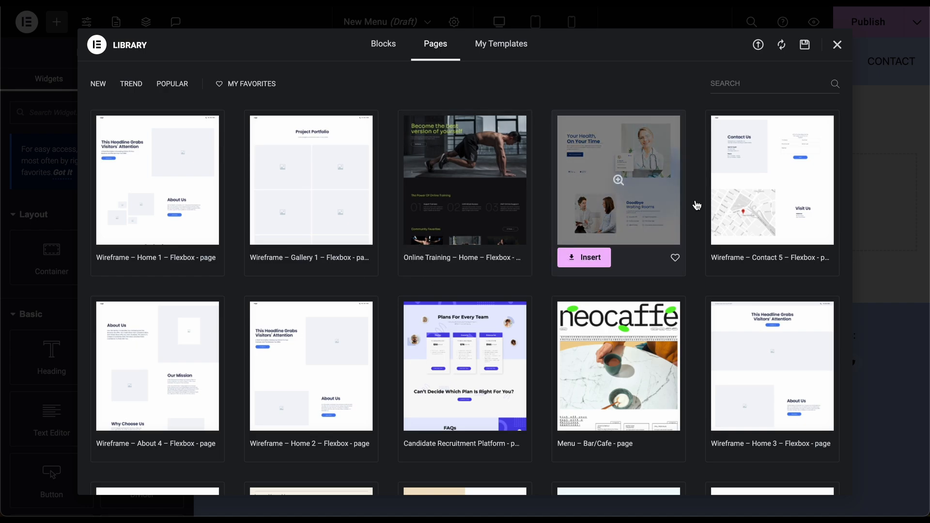
left_click(751, 262)
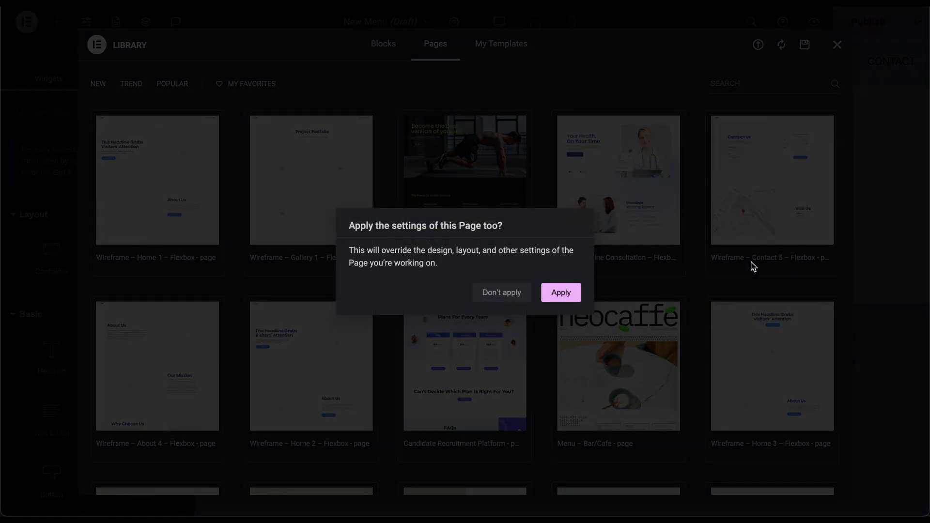
left_click(502, 293)
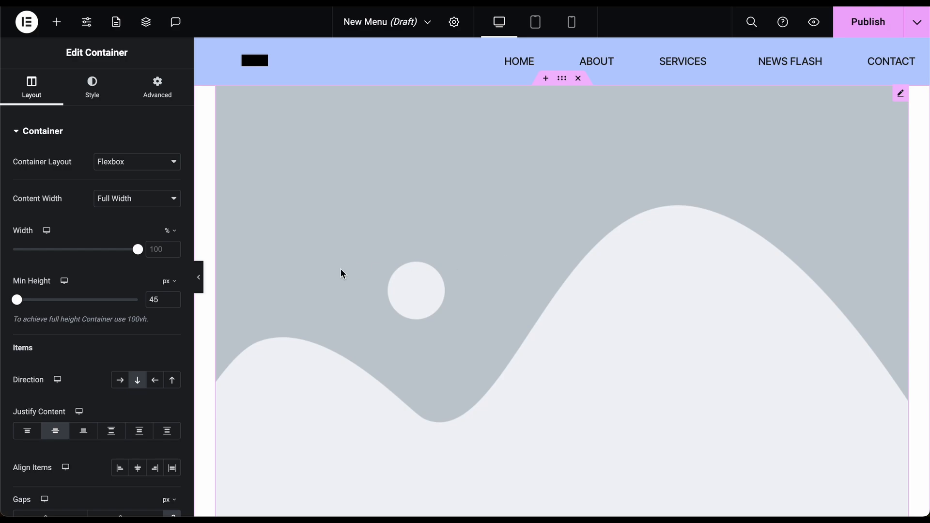
Examine the inserted contact page layout from top to bottom with the editing panel hidden.
scroll(341, 271, "down", 10)
scroll(344, 296, "up", 5)
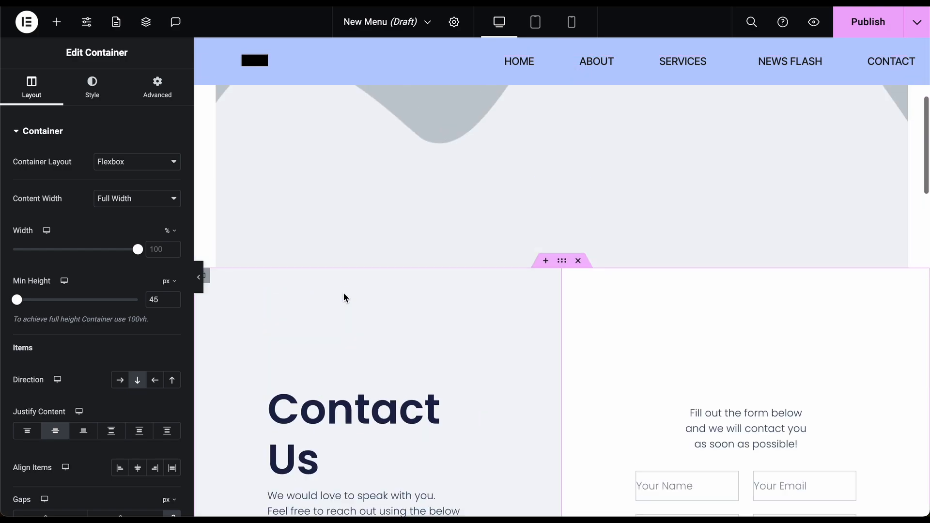
left_click(198, 277)
scroll(503, 189, "down", 10)
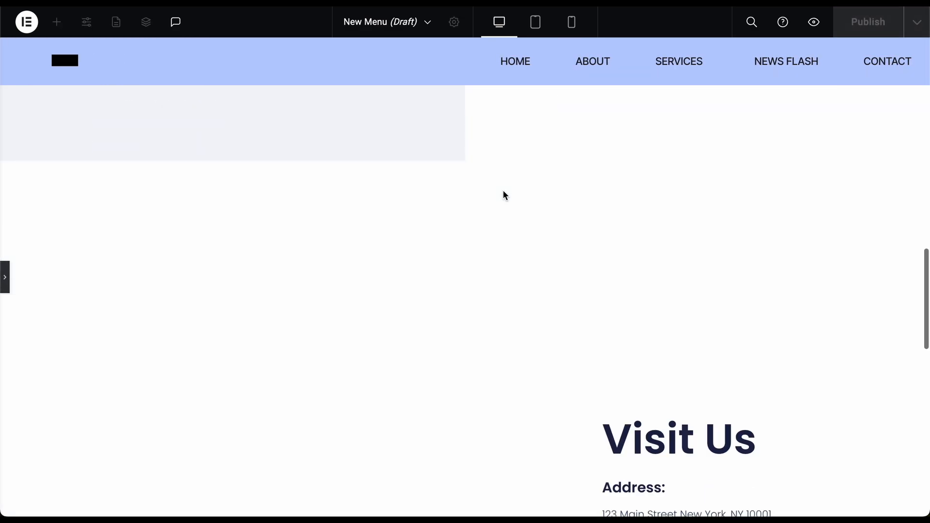
scroll(503, 190, "up", 15)
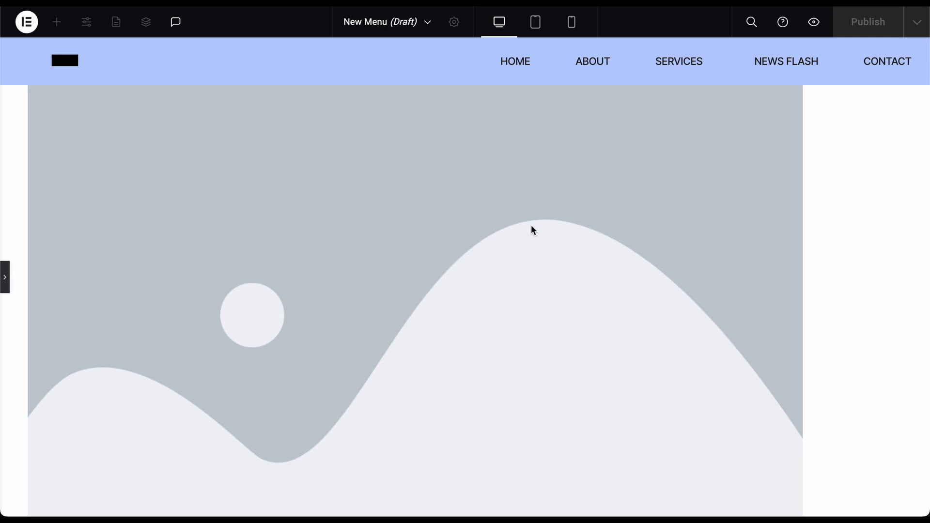
Publish the New Menu page with the editing panel restored, and exit to the WordPress menu management page.
left_click(8, 274)
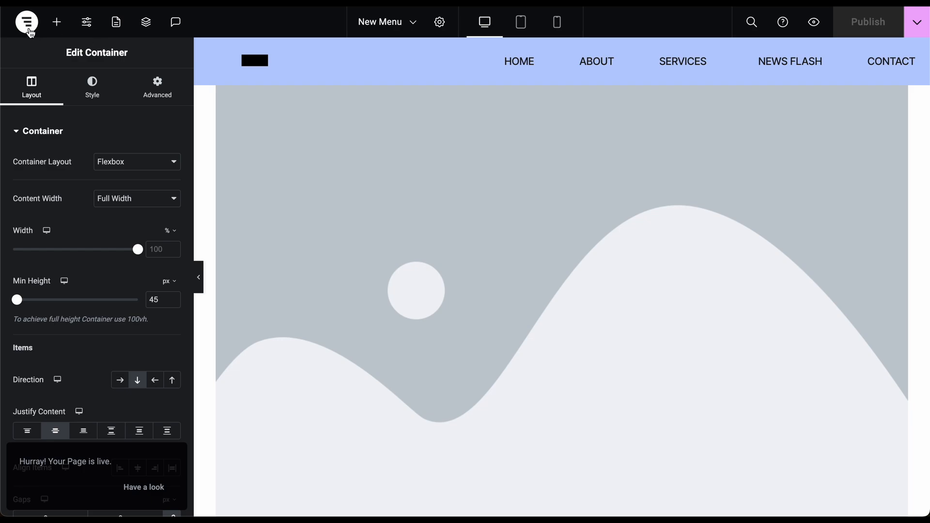
left_click(29, 30)
left_click(85, 168)
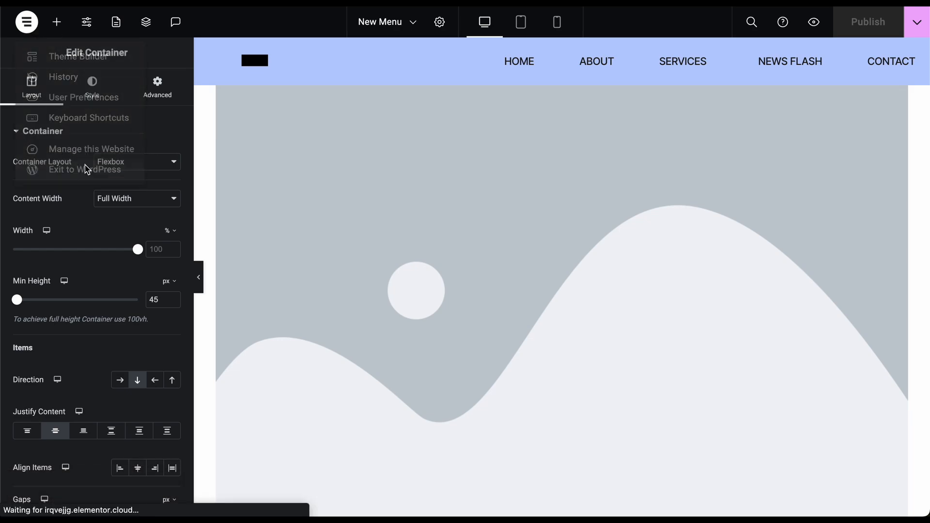
mouse_move(57, 345)
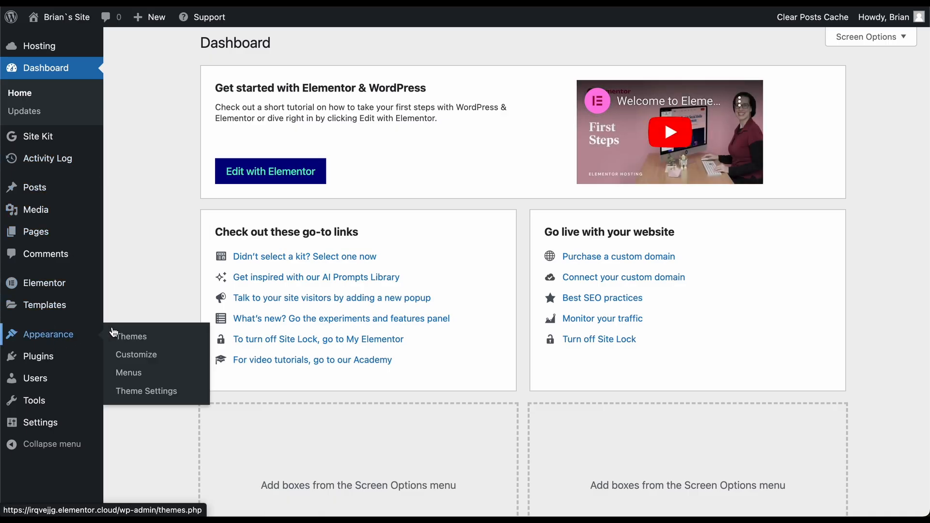
left_click(131, 373)
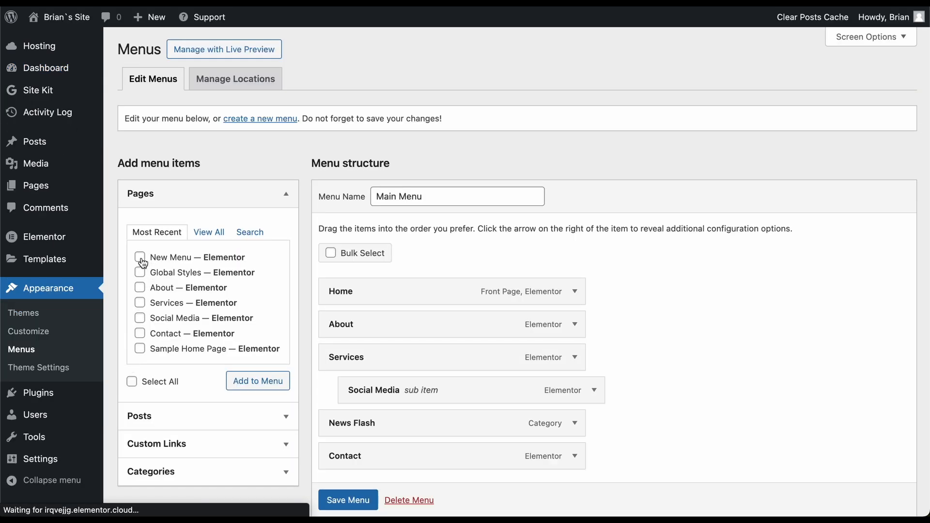
Add the New Menu page to the Main Menu, place it between About and Services, and save the menu.
left_click(241, 378)
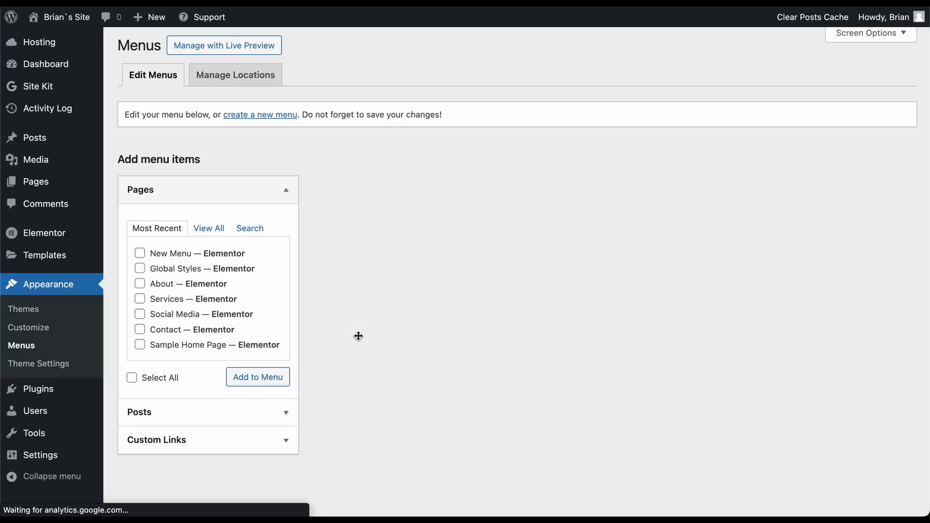
scroll(359, 335, "down", 3)
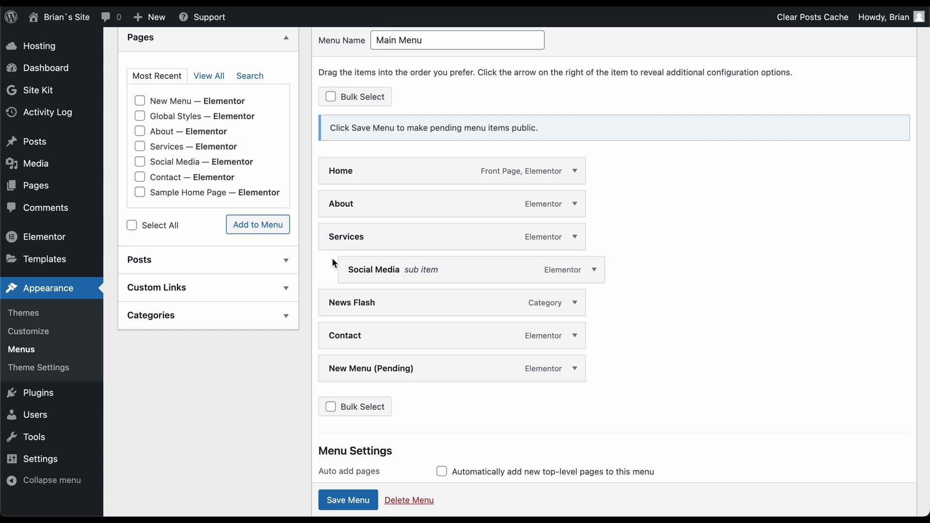
scroll(332, 258, "up", 3)
scroll(332, 258, "down", 5)
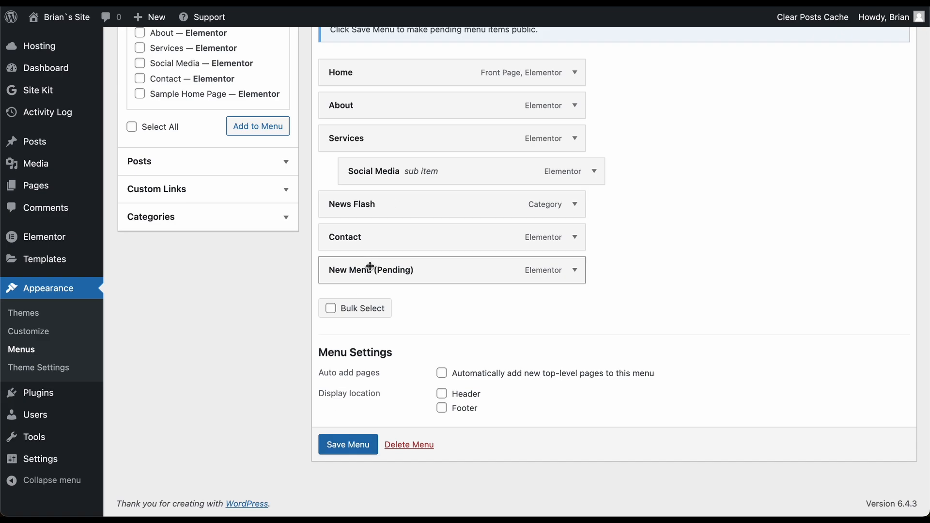
left_click_drag(365, 267, 356, 144)
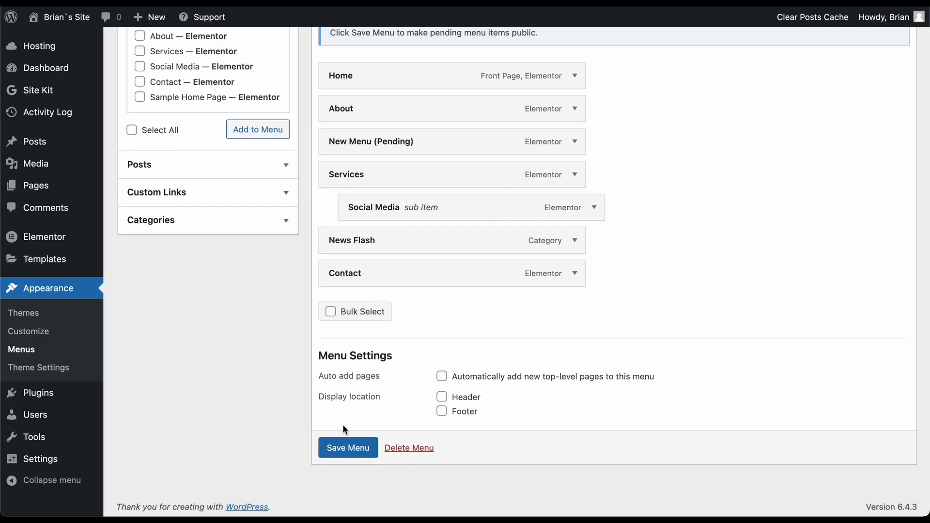
left_click(344, 450)
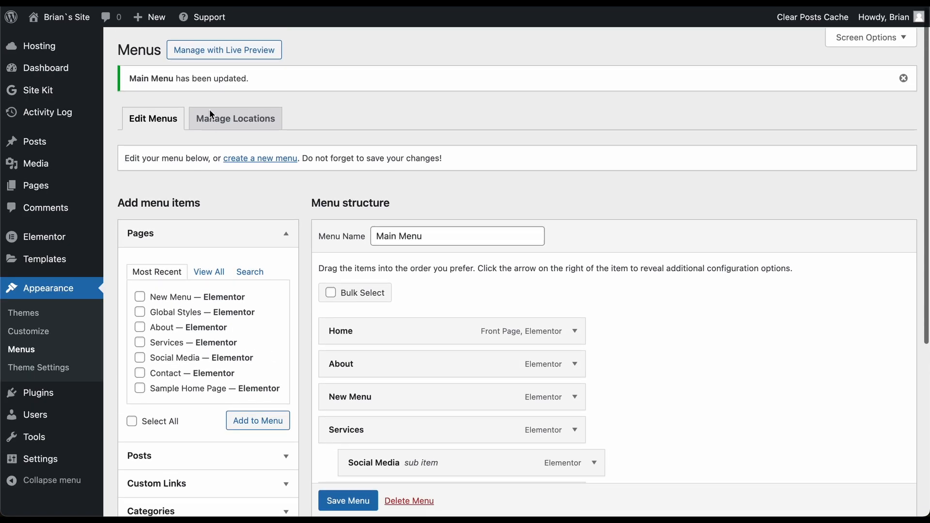
Preview the updated menu live and look through the New Menu page opened from the site navigation.
left_click(231, 54)
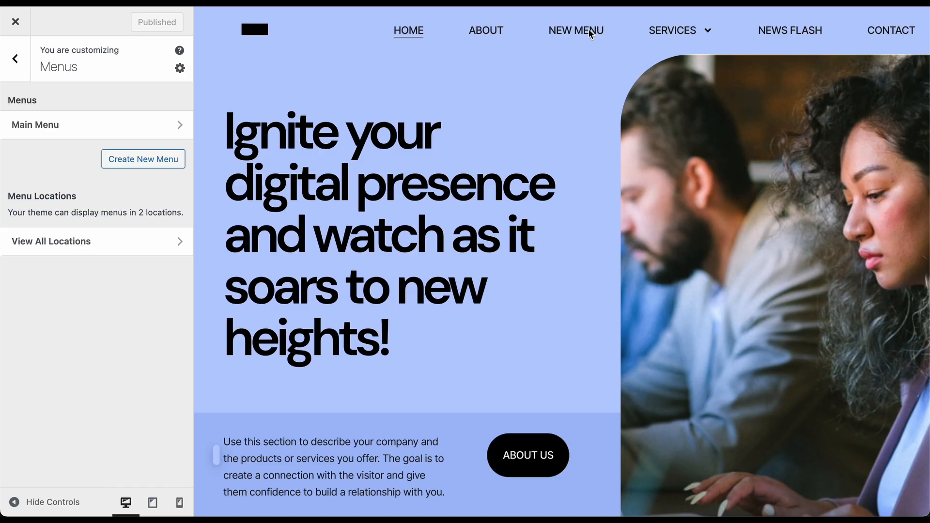
left_click(584, 34)
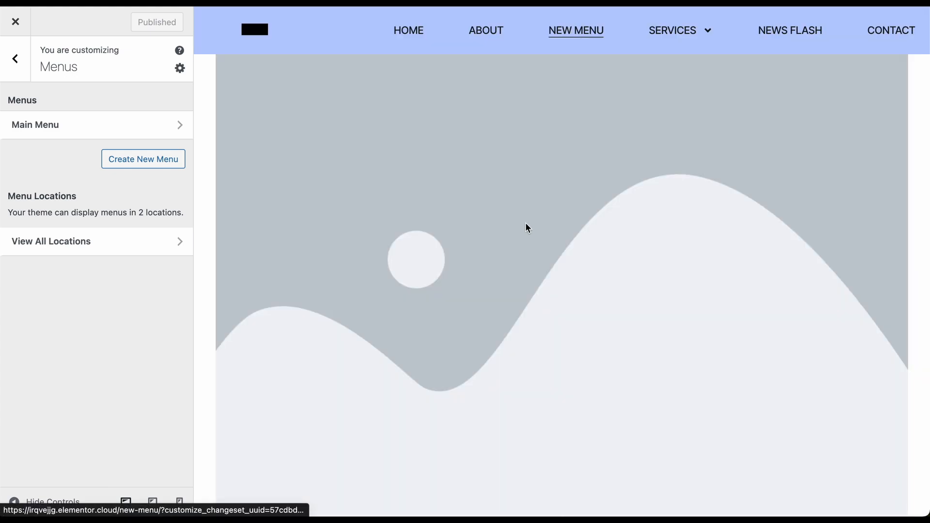
scroll(526, 224, "down", 15)
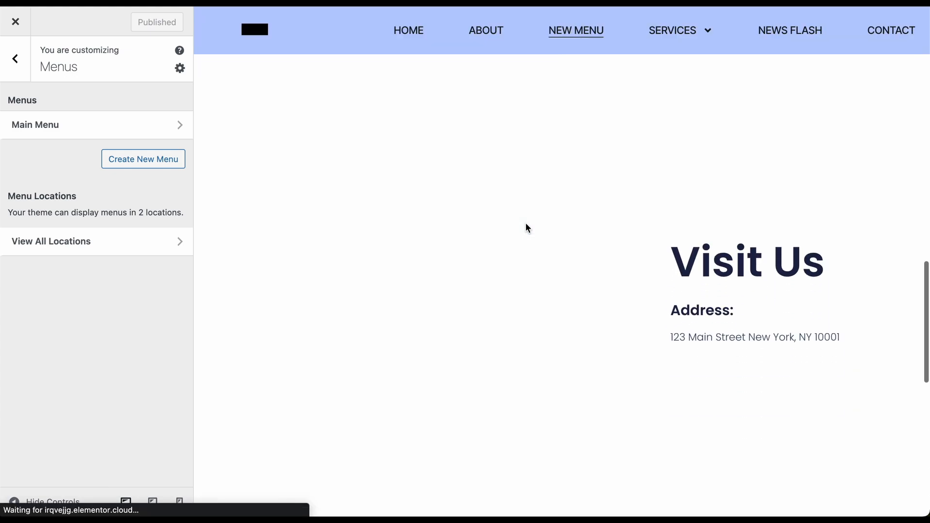
scroll(526, 226, "down", 5)
scroll(526, 227, "up", 10)
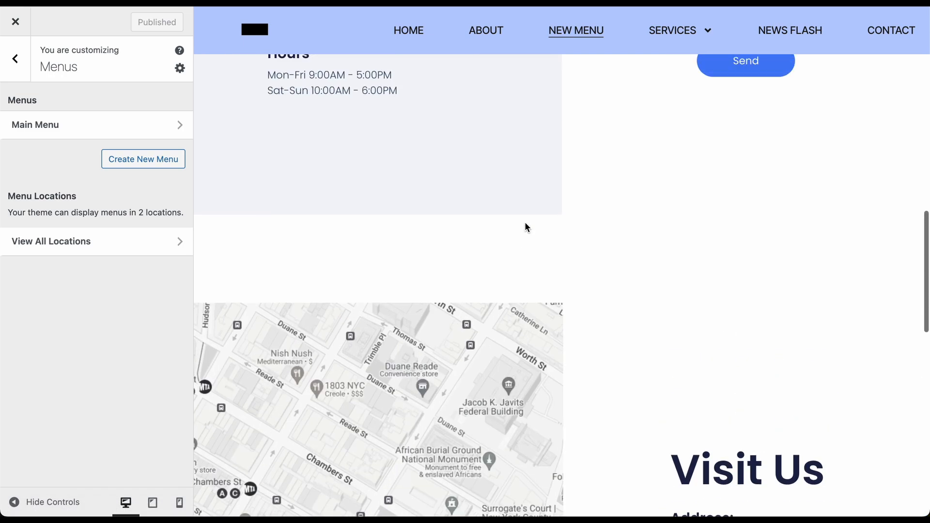
scroll(524, 223, "up", 10)
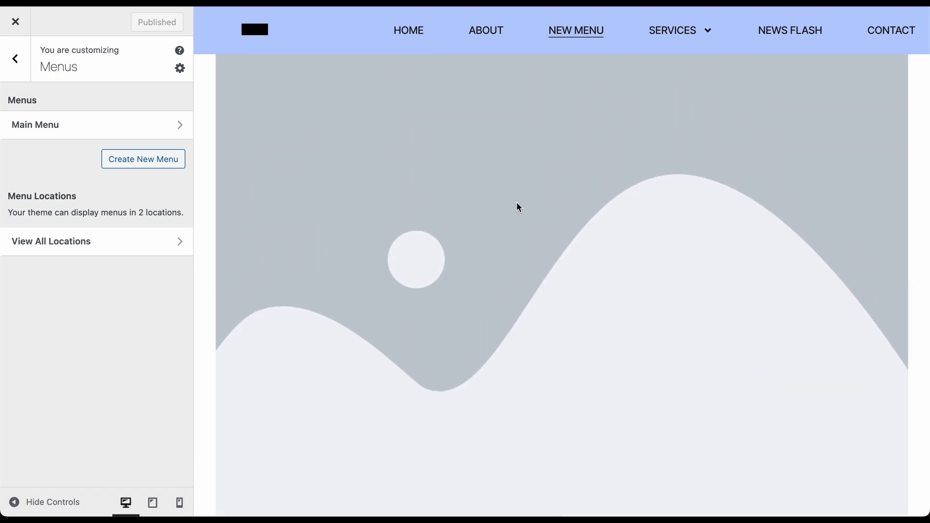
left_click(13, 23)
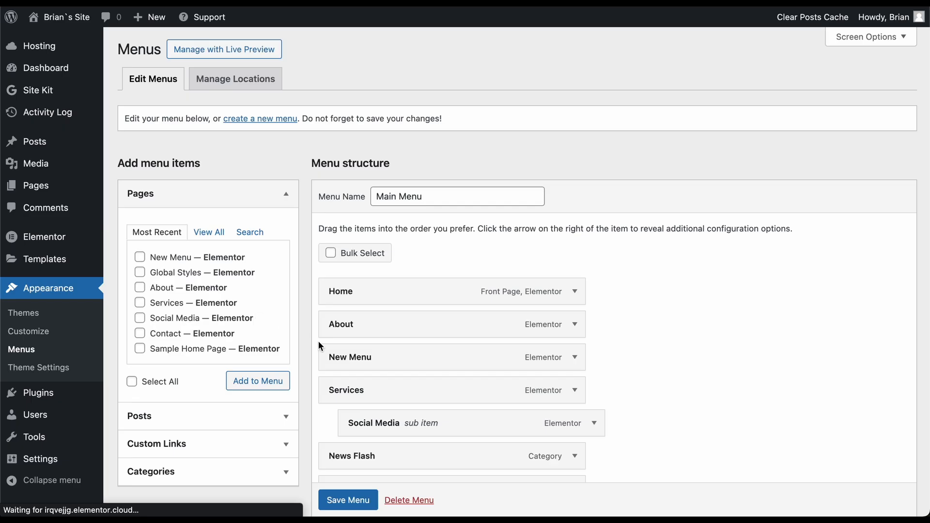
Remove the New Menu item from the Main Menu and save the menu.
scroll(319, 340, "down", 3)
scroll(591, 308, "down", 2)
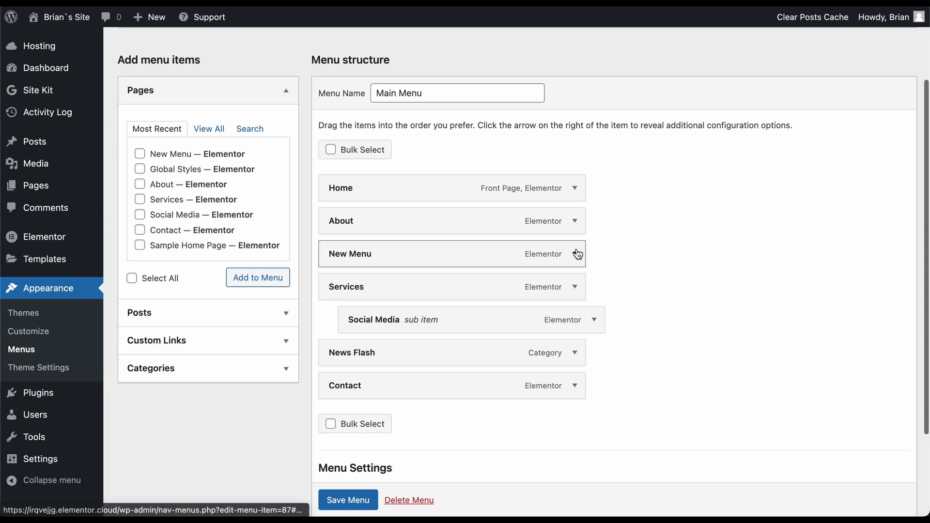
left_click(575, 255)
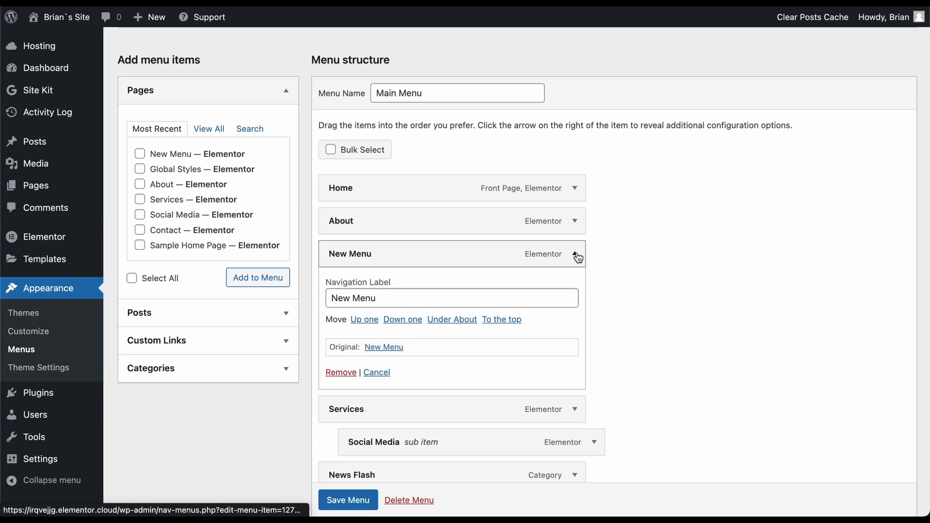
left_click(341, 372)
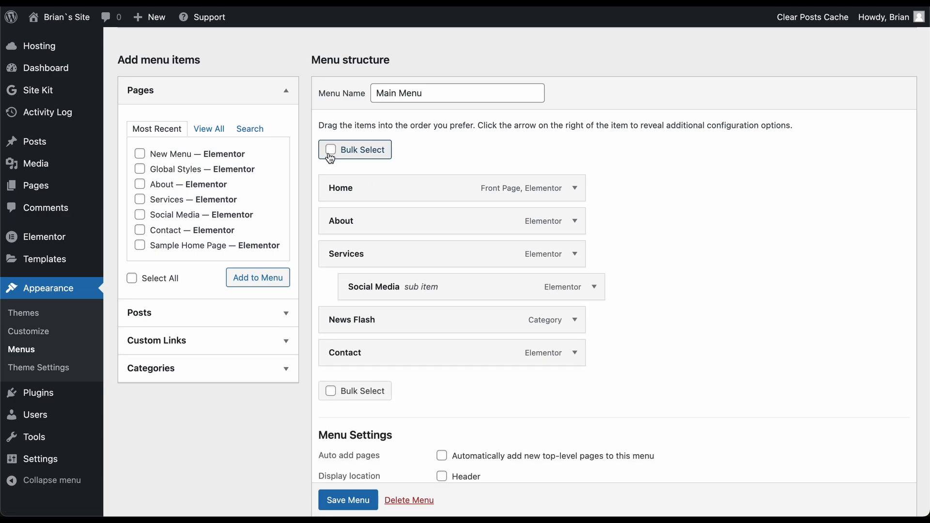
scroll(313, 165, "up", 3)
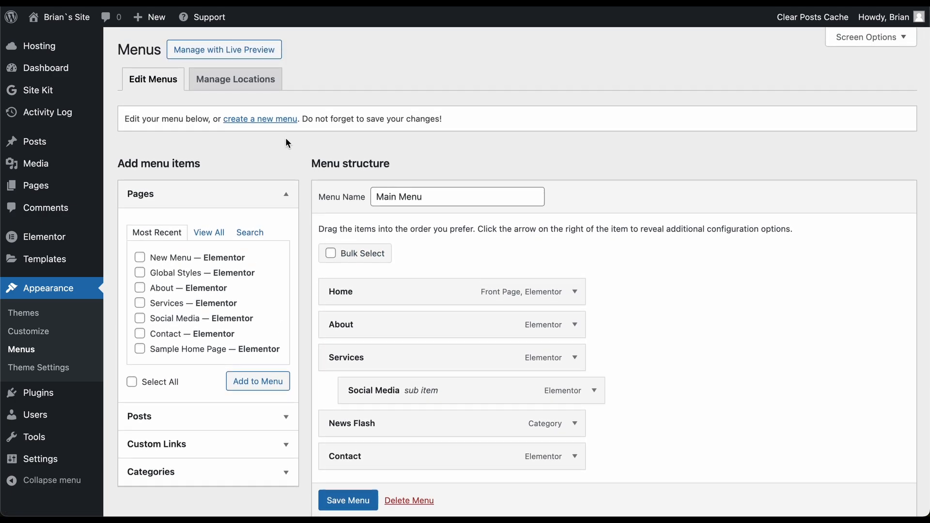
left_click(291, 124)
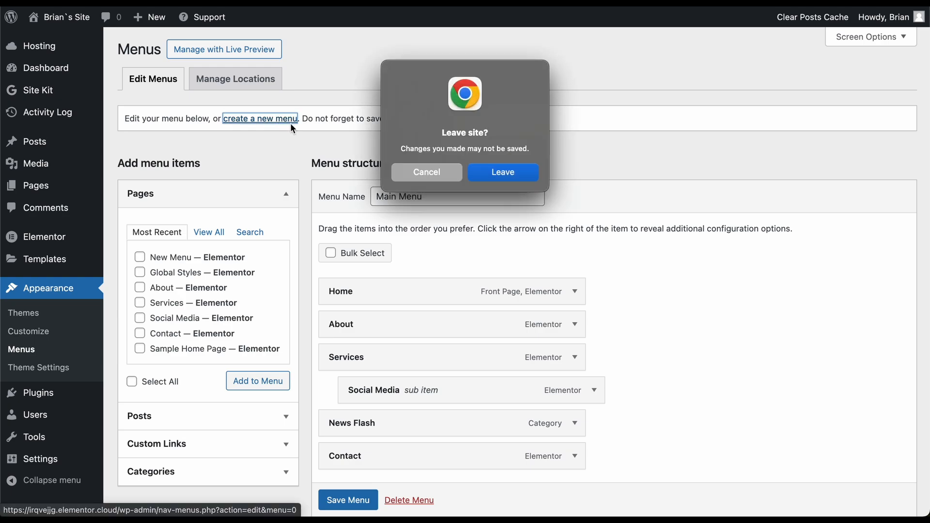
left_click(404, 172)
scroll(355, 460, "down", 2)
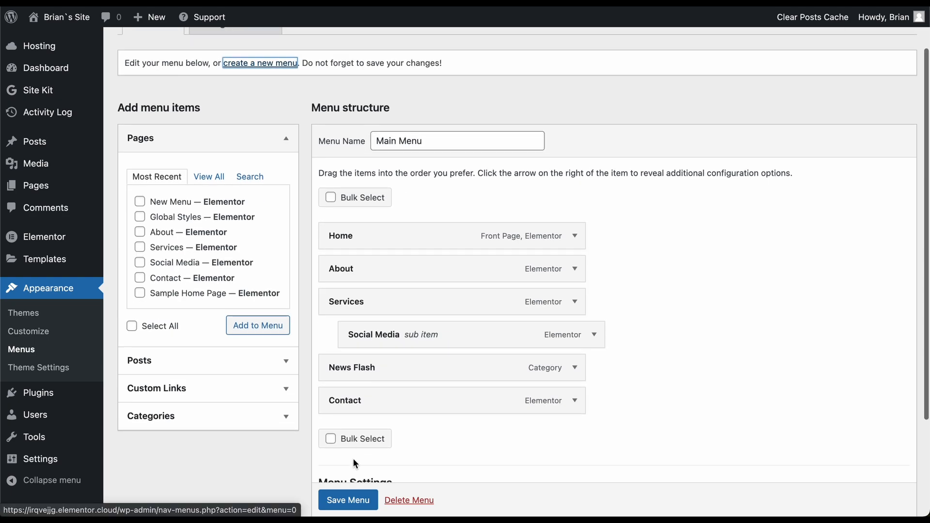
scroll(359, 500, "down", 1)
left_click(353, 500)
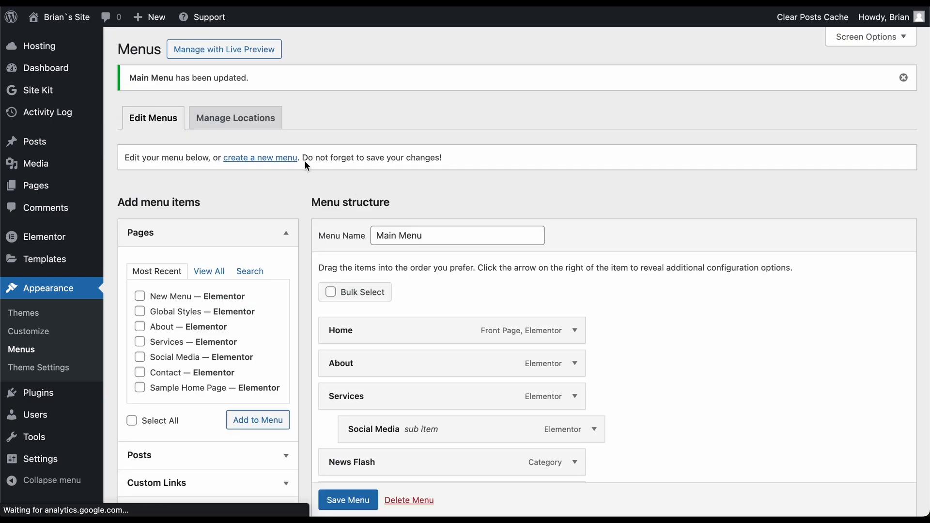
Create a new menu named "Mega Menu" and assign it to the Header display location.
left_click(286, 160)
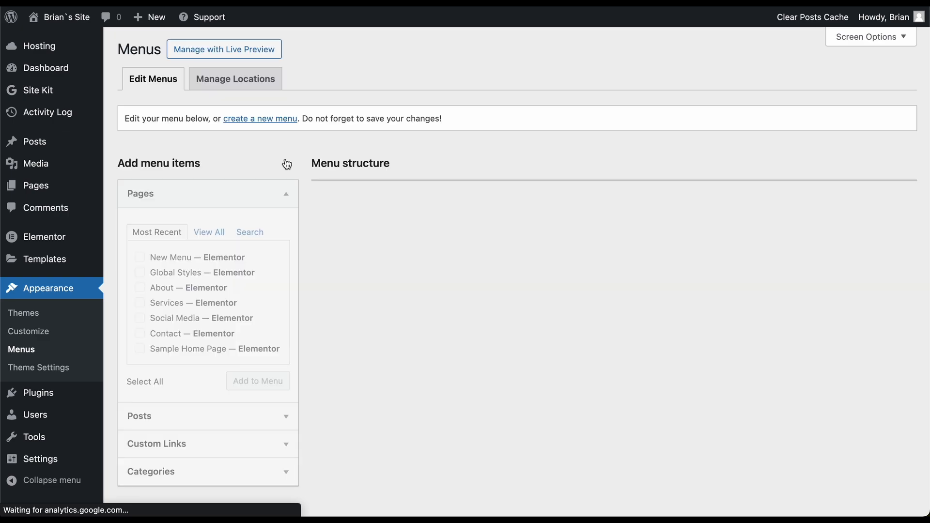
left_click(378, 194)
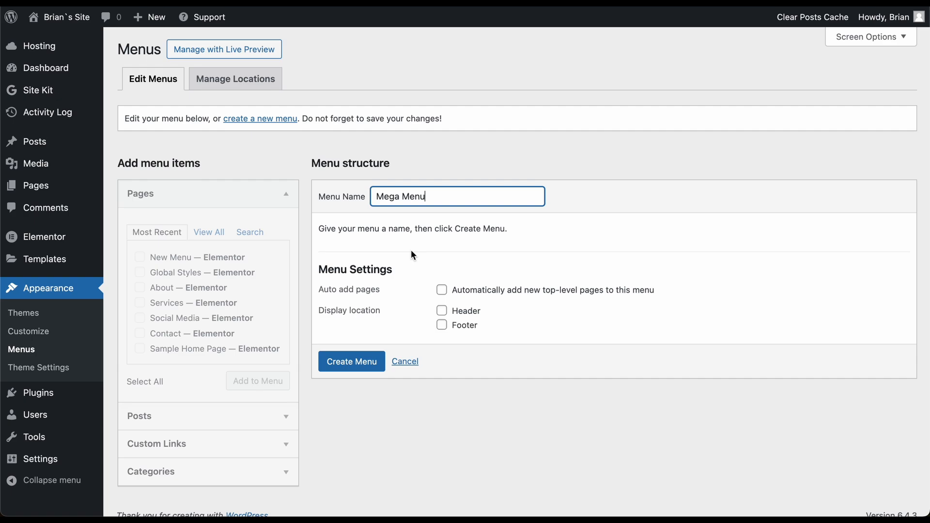
scroll(412, 251, "down", 1)
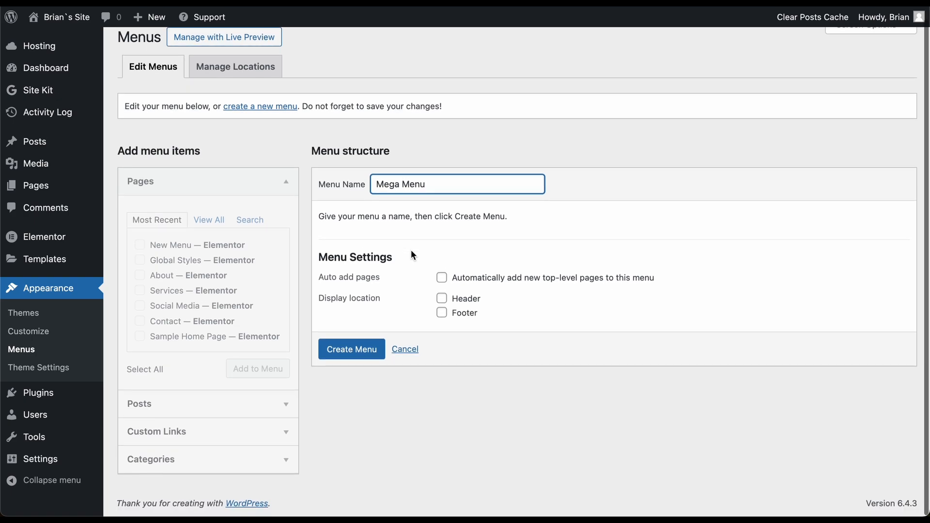
left_click(441, 300)
left_click(363, 351)
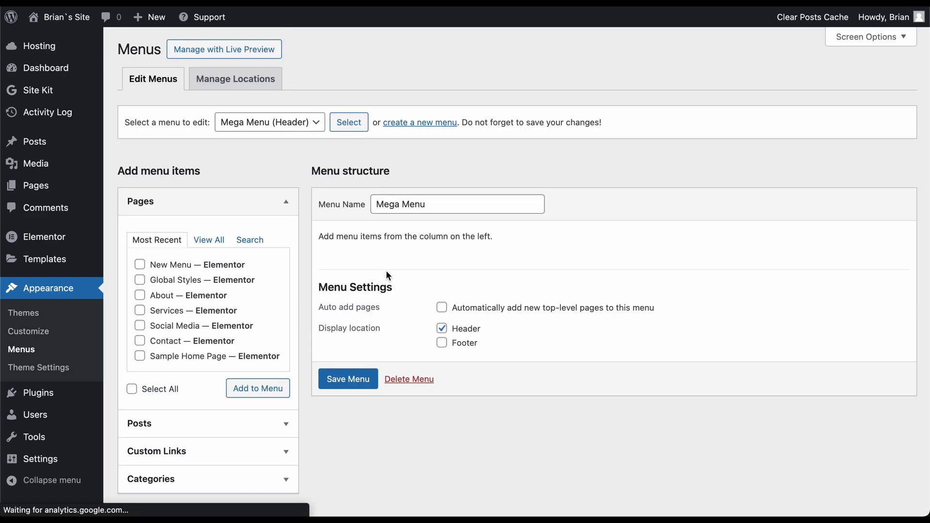
Add the About, Social Media and Contact pages to the Mega Menu and save it.
scroll(386, 271, "down", 1)
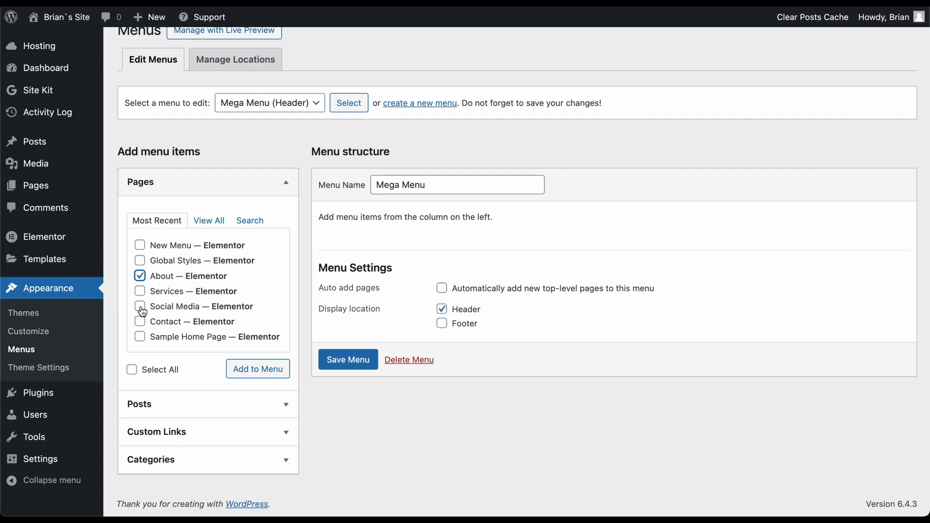
left_click(140, 322)
left_click(140, 307)
left_click(252, 373)
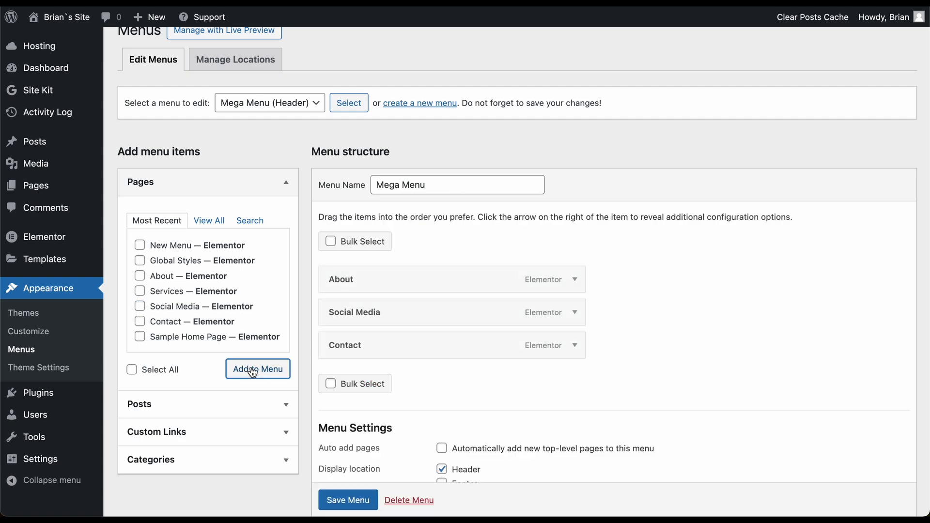
scroll(377, 396, "down", 3)
left_click(364, 449)
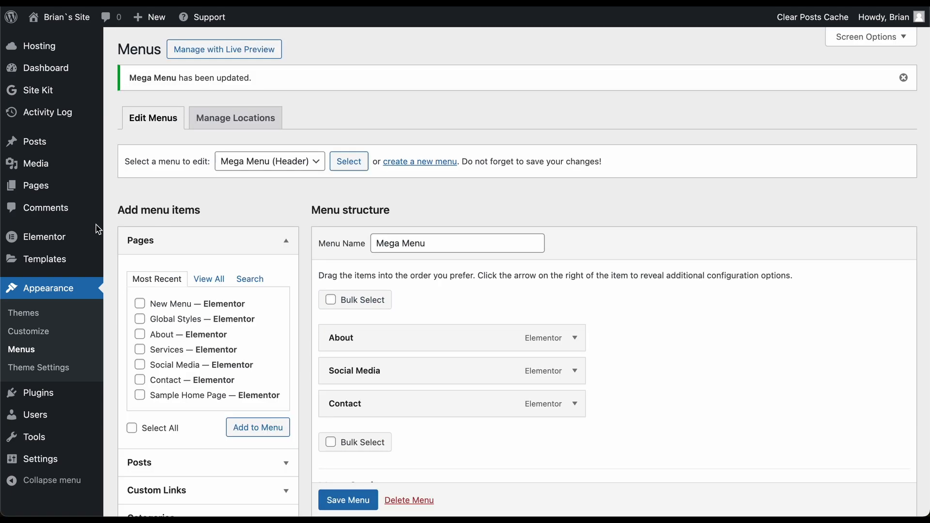
Start a new Header template in the Theme Builder and dismiss the block library to get a blank canvas.
mouse_move(53, 260)
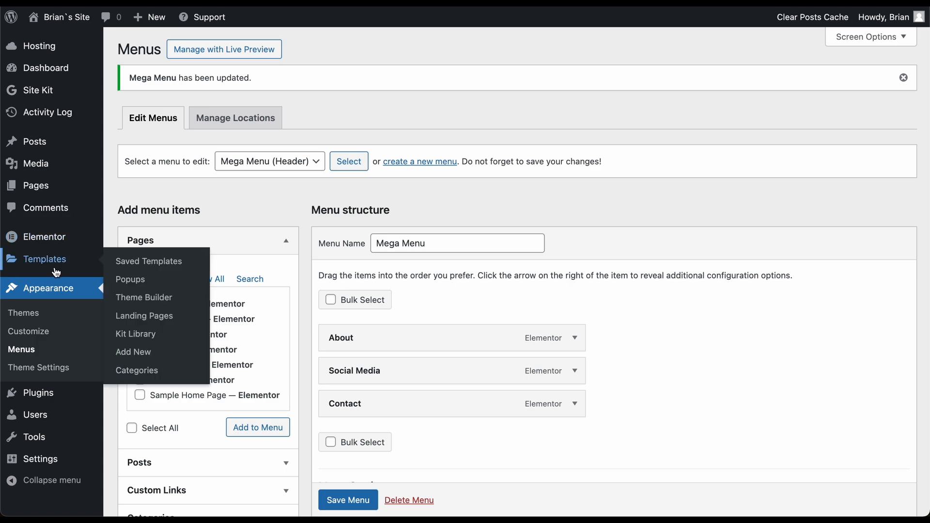
left_click(155, 304)
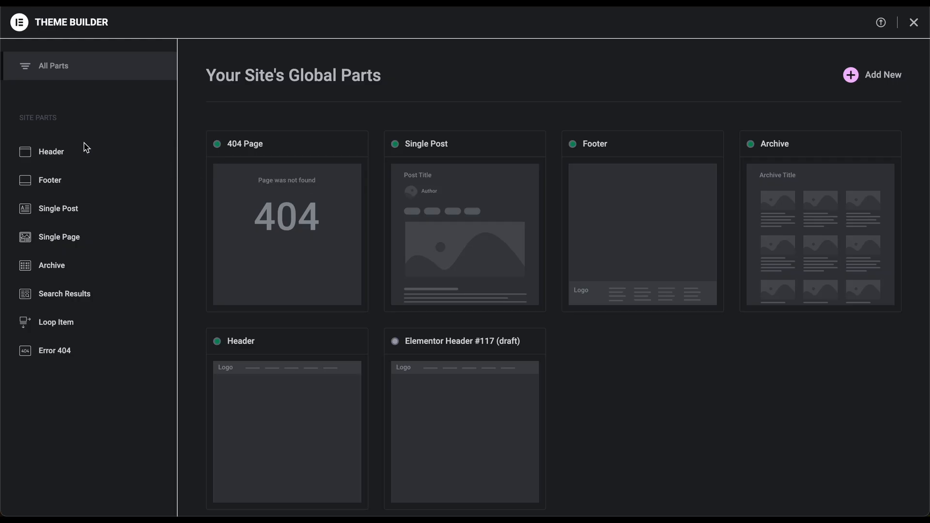
left_click(60, 156)
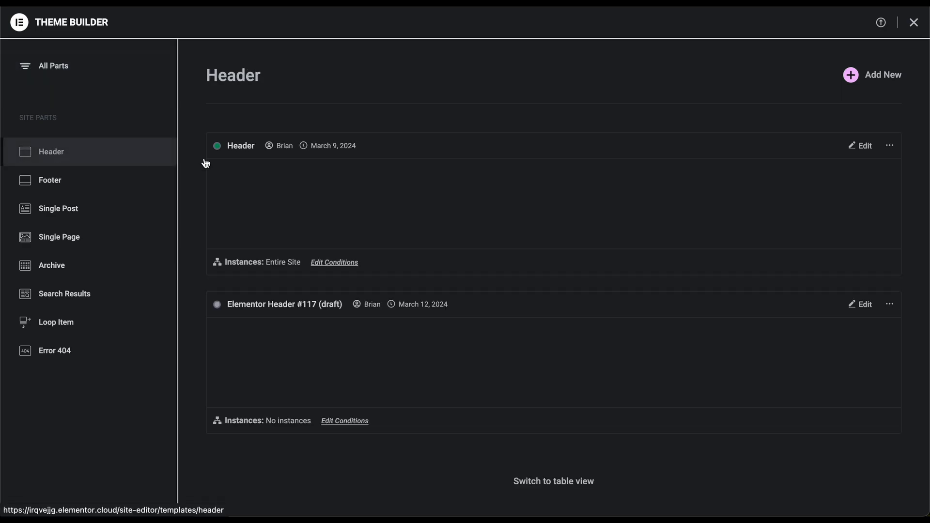
left_click(856, 82)
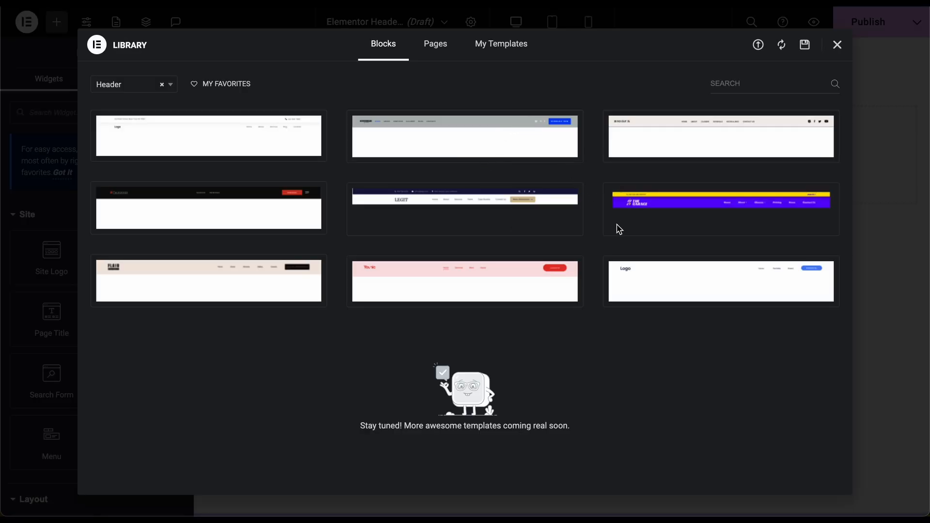
left_click(837, 46)
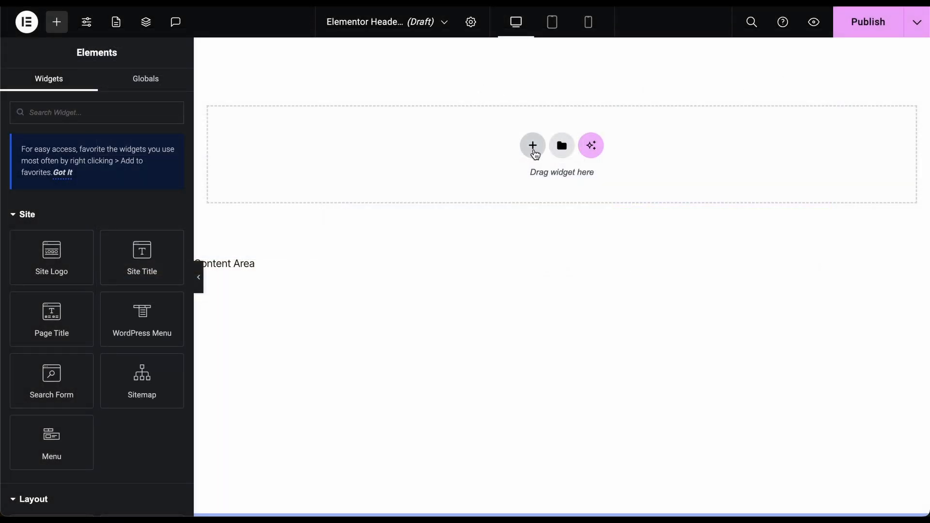
Insert a Flexbox container with the single row-direction structure into the header.
left_click(532, 146)
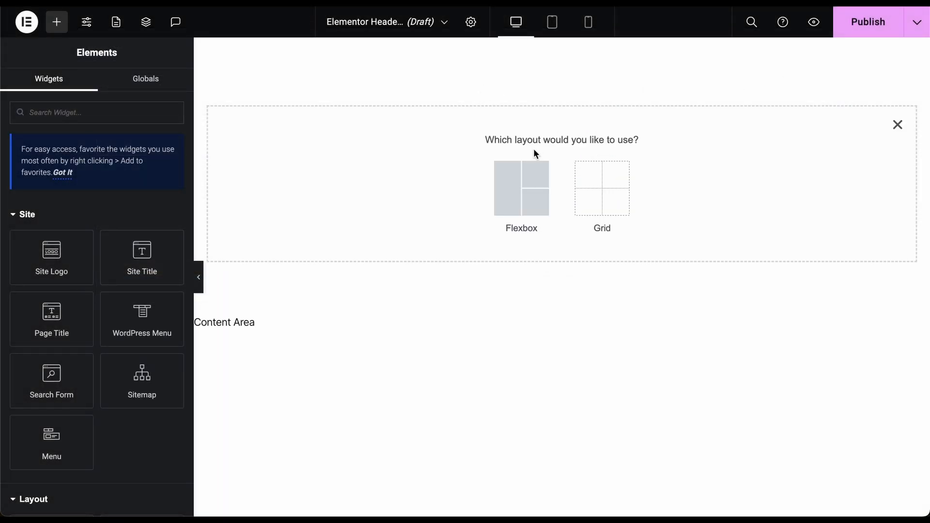
left_click(536, 174)
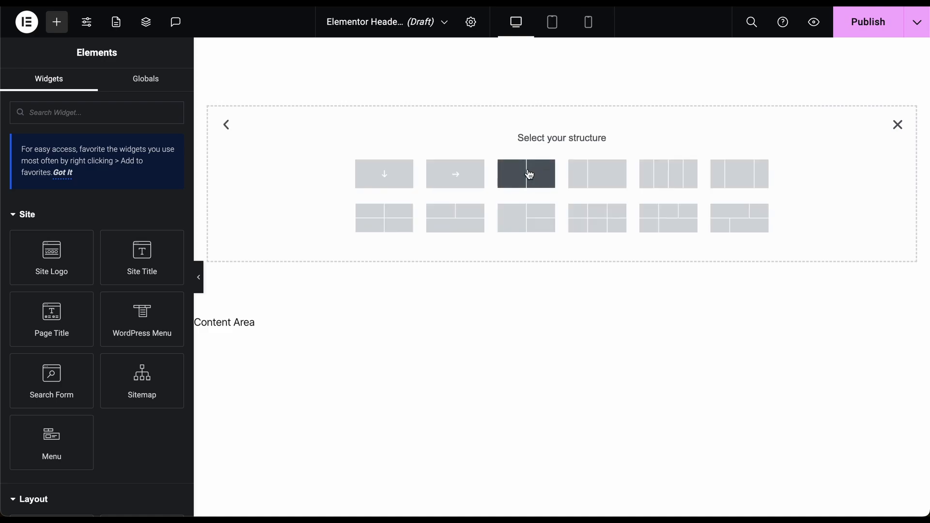
left_click(455, 174)
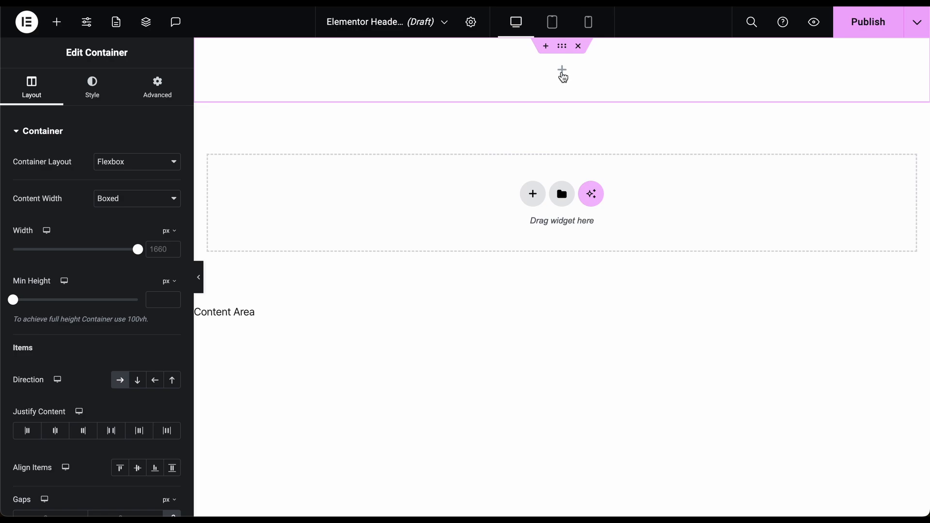
Place a Menu widget in the header container and set its item position to Center.
left_click(562, 72)
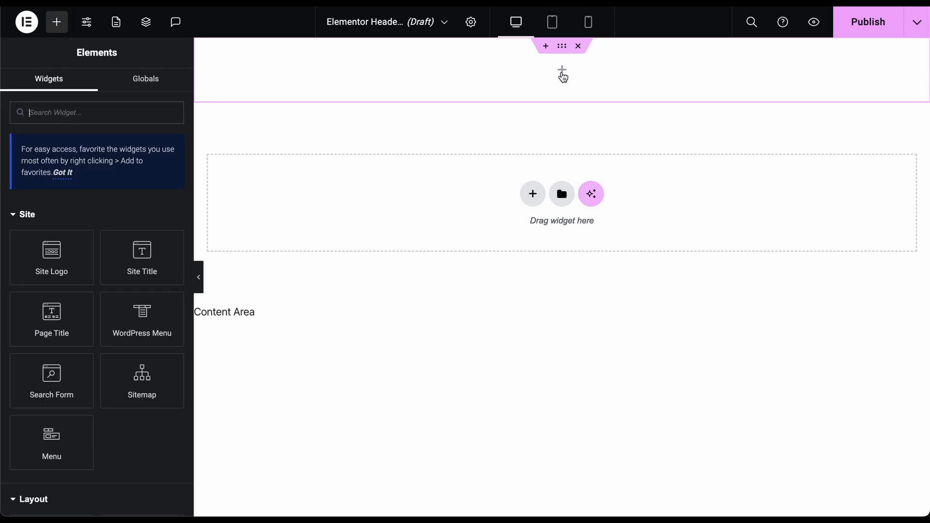
scroll(143, 318, "down", 2)
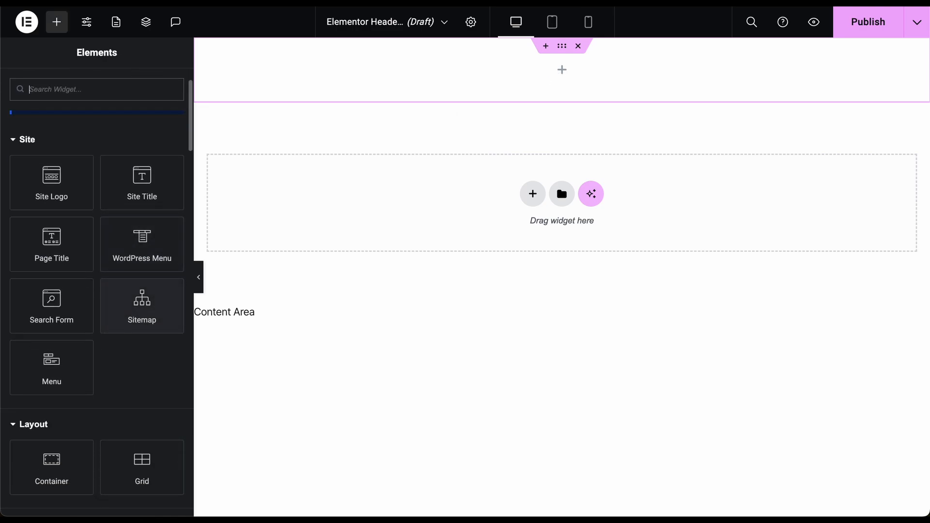
left_click_drag(60, 369, 544, 95)
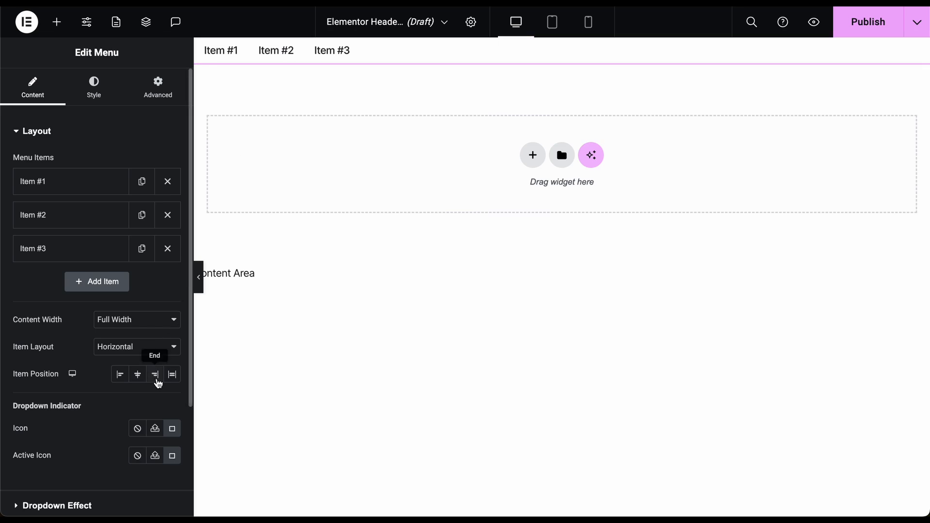
left_click(155, 375)
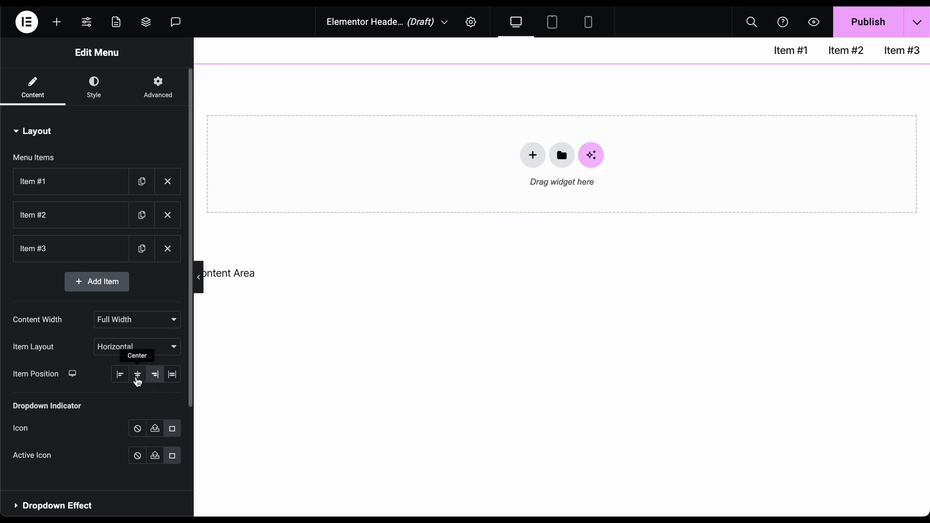
left_click(138, 380)
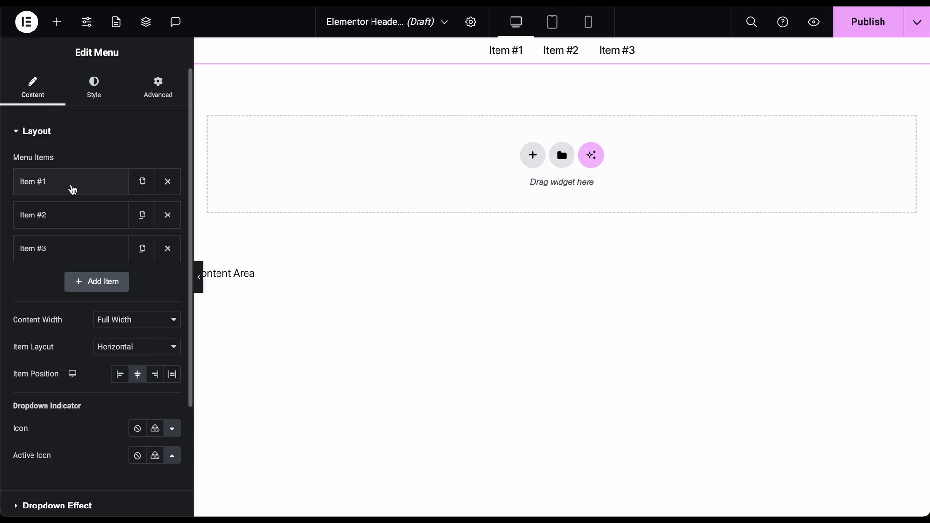
Change the title of the first menu item to "Home" and collapse its settings.
left_click(72, 189)
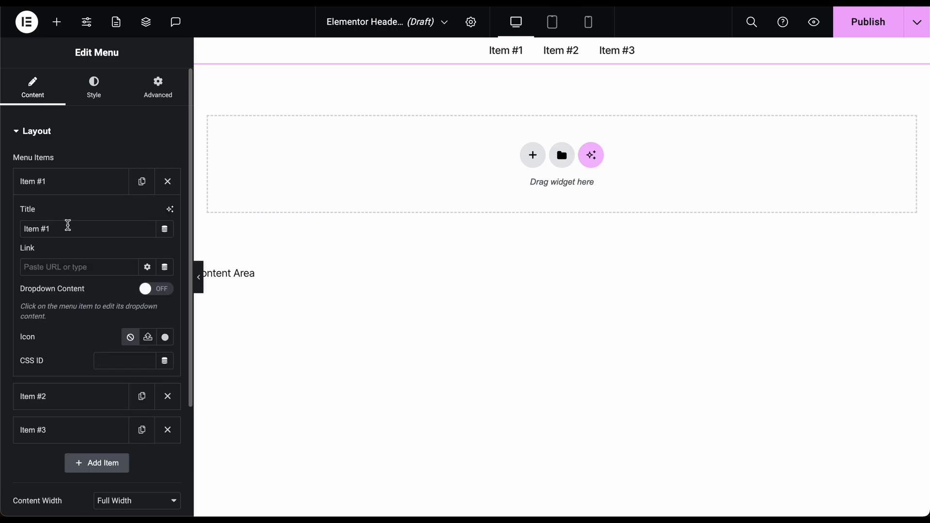
double_click(69, 228)
key("BackSpace")
key("BackSpace")
key("BackSpace")
key("BackSpace")
key("BackSpace")
key("BackSpace")
key("BackSpace")
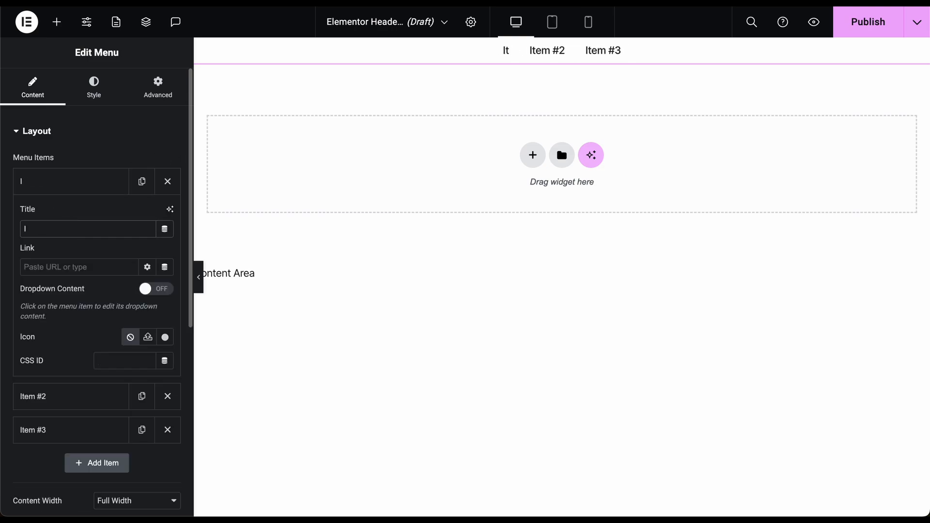
type("Home")
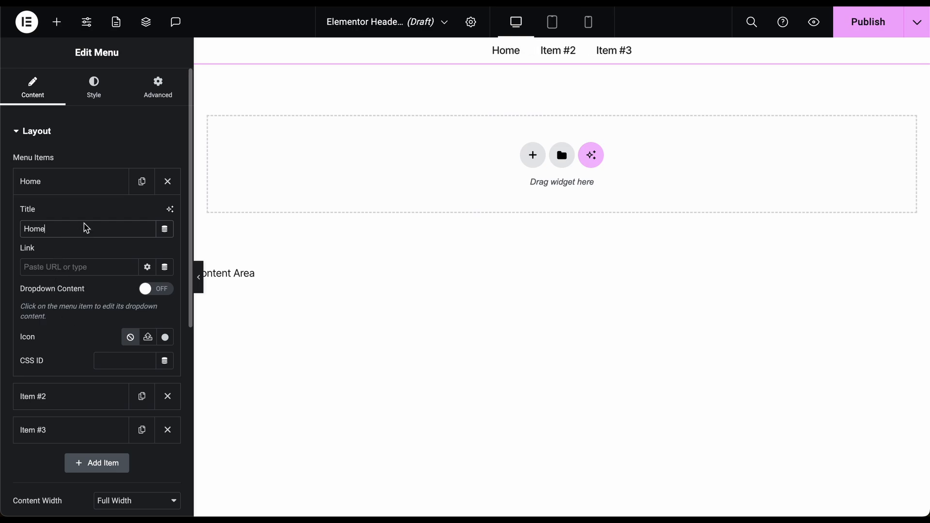
left_click(106, 177)
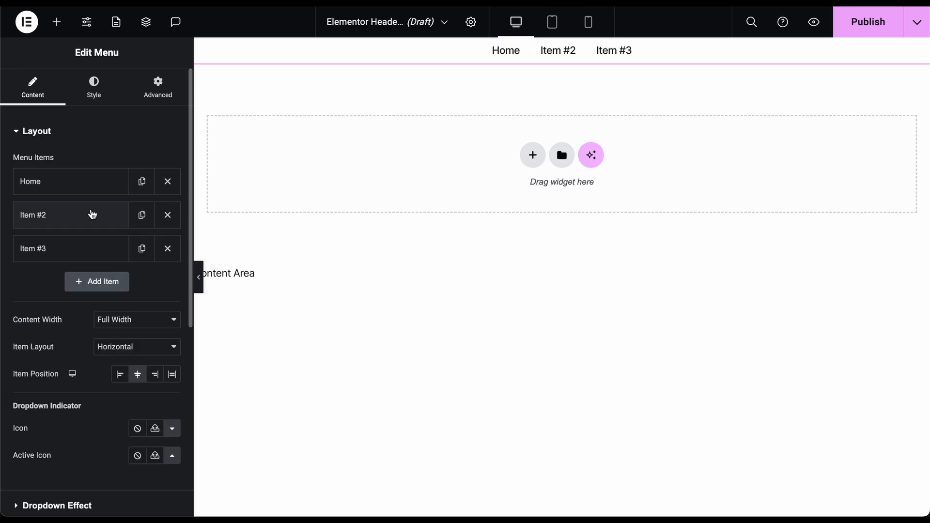
Change the title of the second menu item to "About" and collapse its settings.
left_click(65, 220)
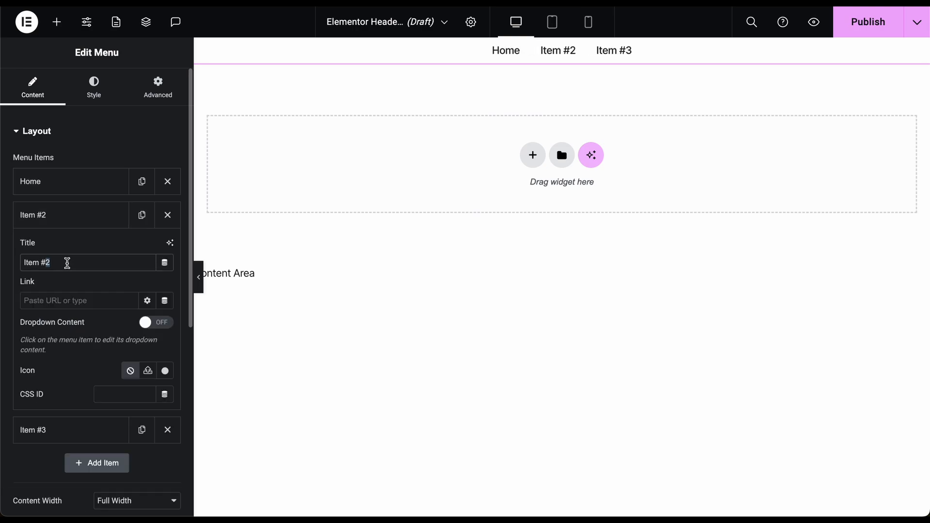
triple_click(67, 263)
type("About")
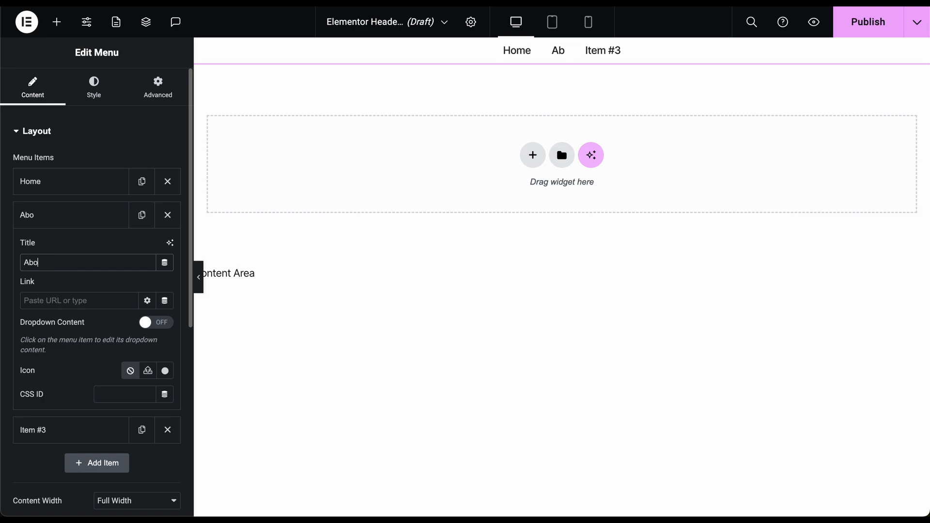
left_click(77, 220)
Change the title of the third menu item to "Services" and collapse its settings.
left_click(68, 249)
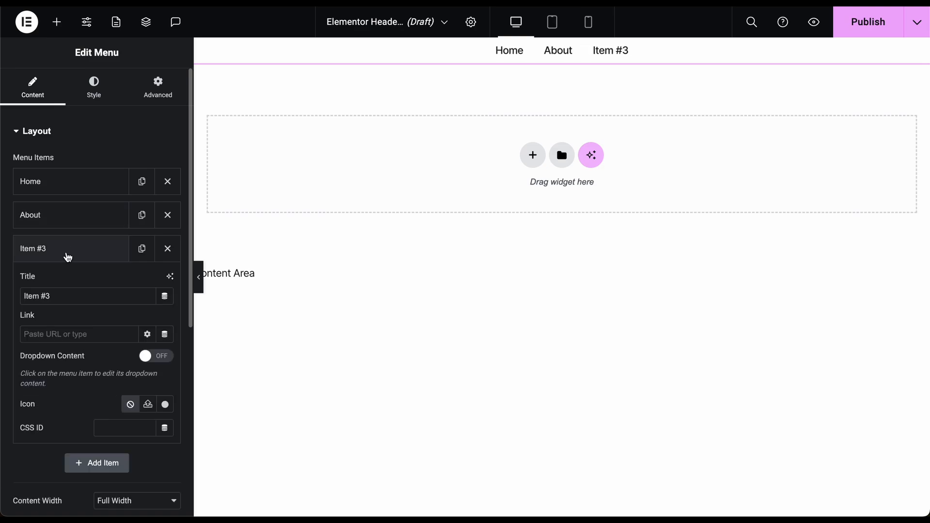
triple_click(59, 295)
type("Serv")
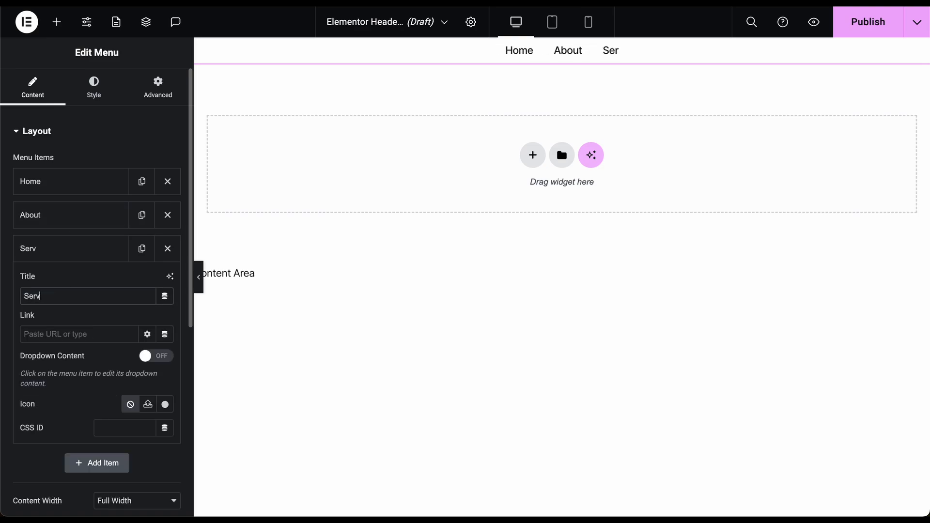
type("ices")
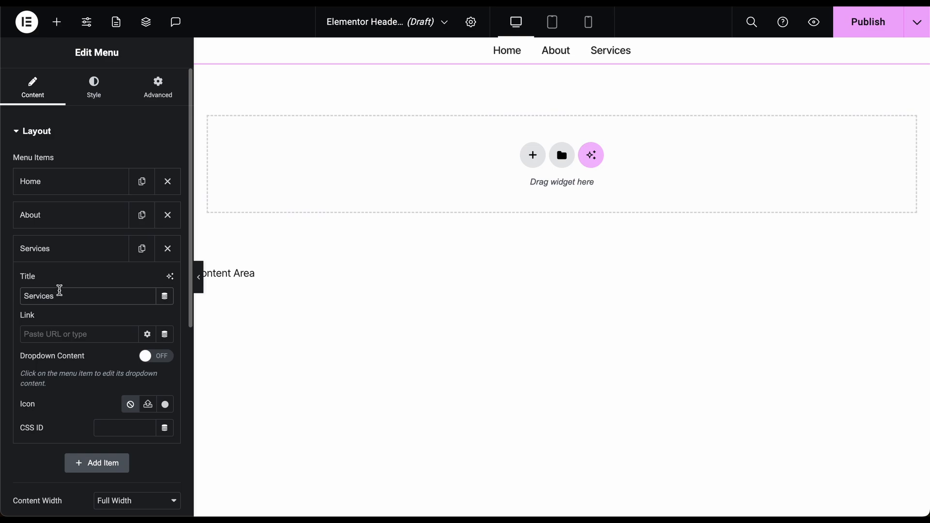
left_click(71, 255)
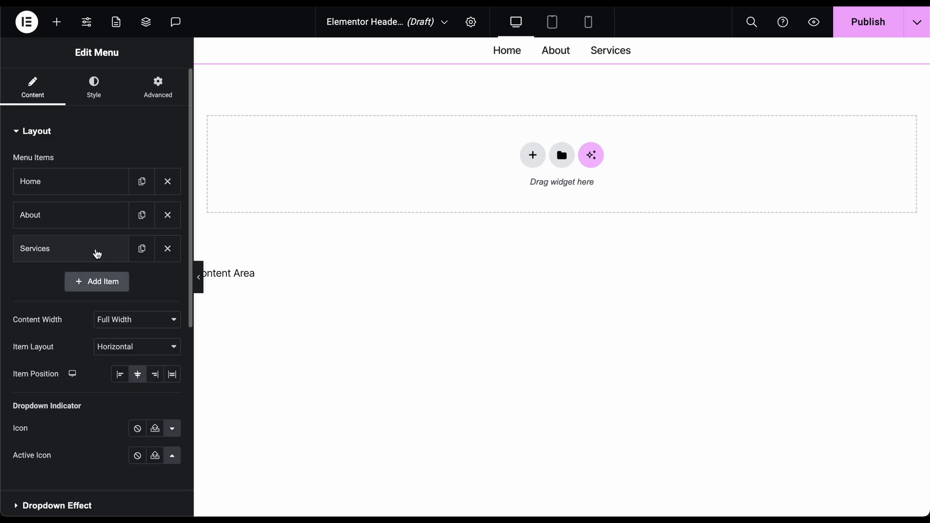
Turn on Dropdown Content for the Services menu item.
left_click(98, 254)
scroll(97, 254, "down", 3)
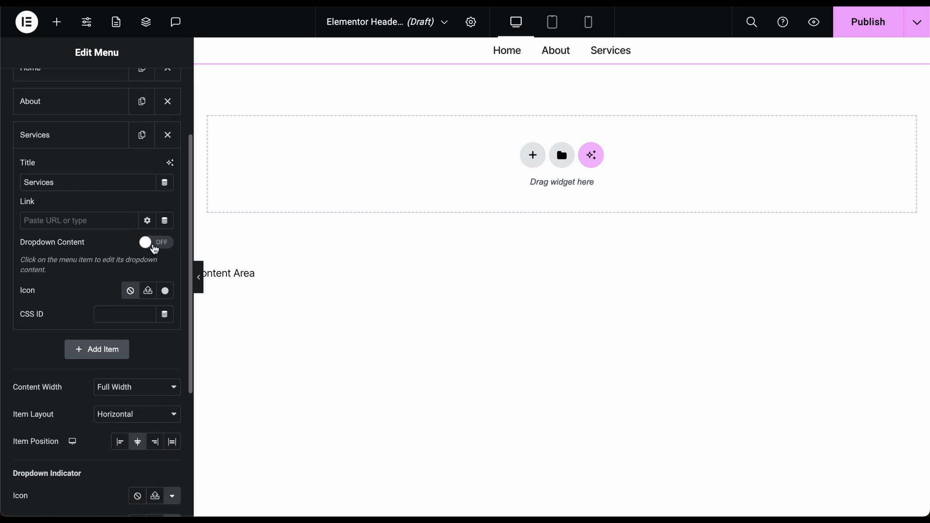
left_click(154, 247)
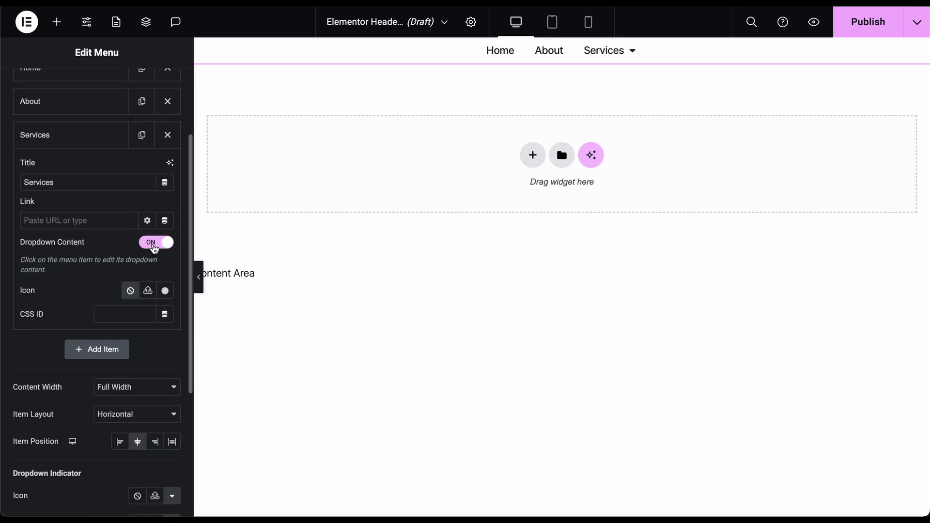
Enter "website.com/service" as the link of the Services menu item, and clear the link again.
left_click(120, 219)
type("website.com/service")
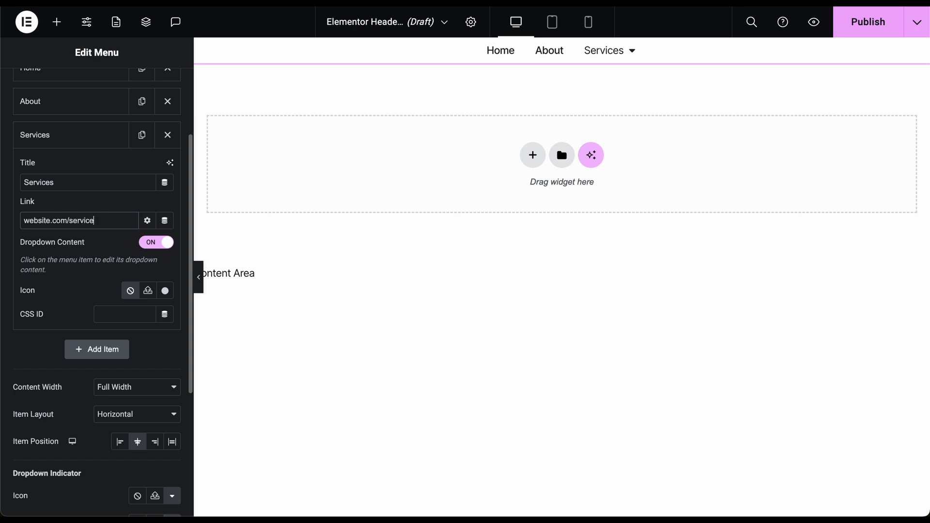
key("BackSpace")
key("BackSpace")
key("BackSpace")
key("BackSpace")
key("BackSpace")
key("BackSpace")
key("BackSpace")
key("BackSpace")
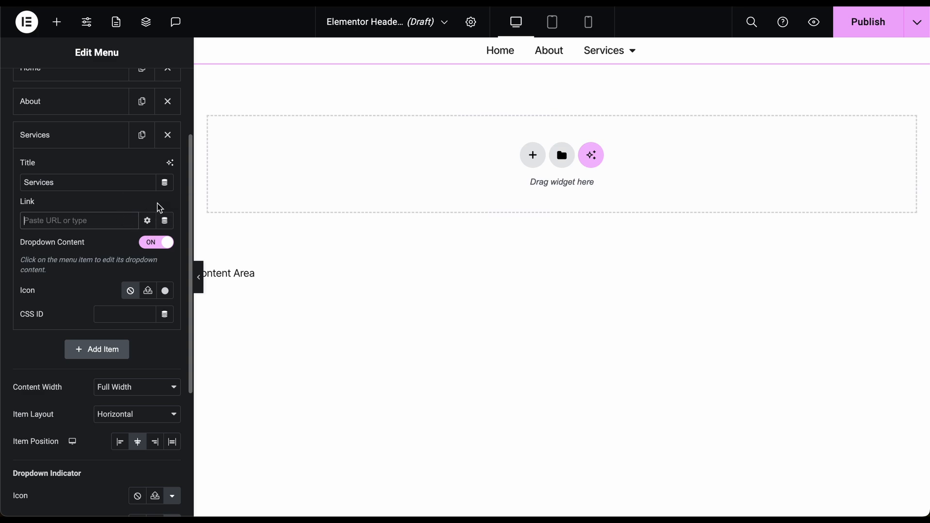
Open the Services dropdown content in the header menu and give its container a two-equal-column structure.
left_click(611, 55)
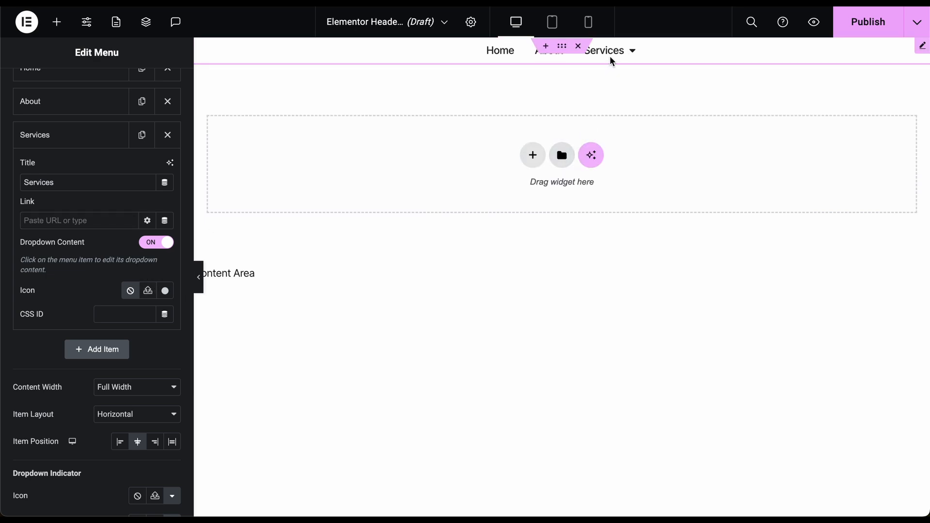
left_click(614, 52)
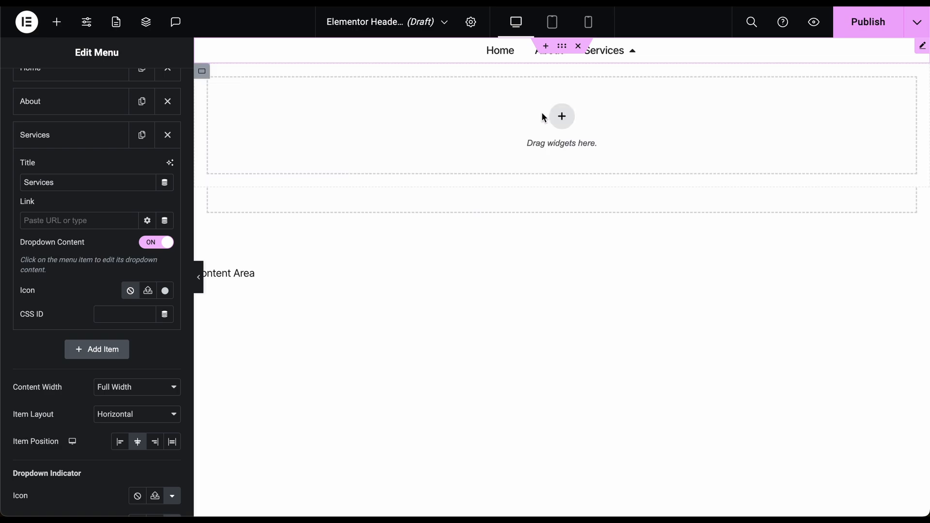
left_click(567, 125)
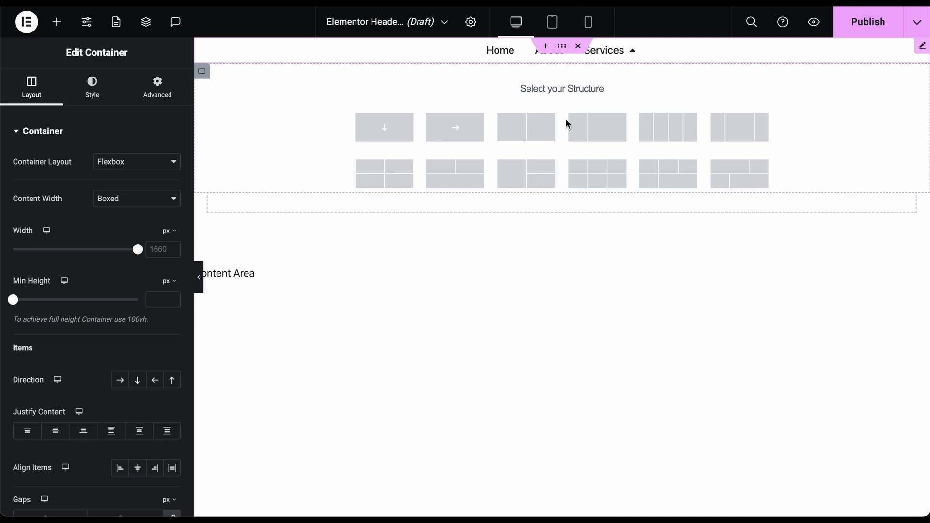
left_click(537, 126)
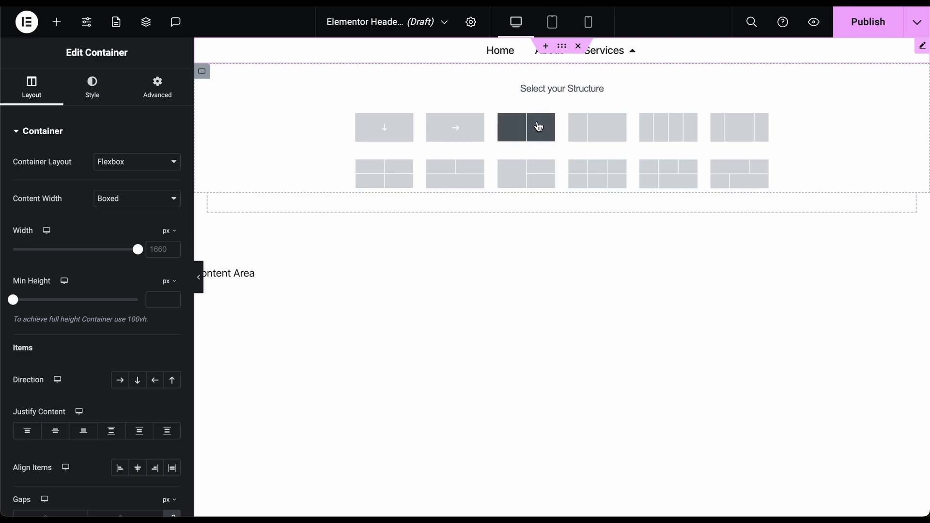
Add a Video widget to the first column of the Services dropdown and preview it without the editing panel.
left_click(378, 95)
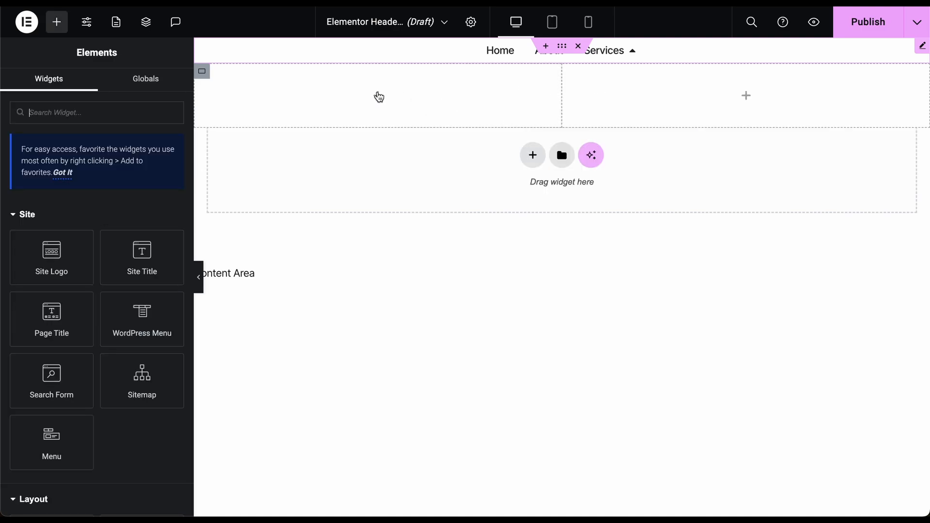
scroll(148, 232, "down", 7)
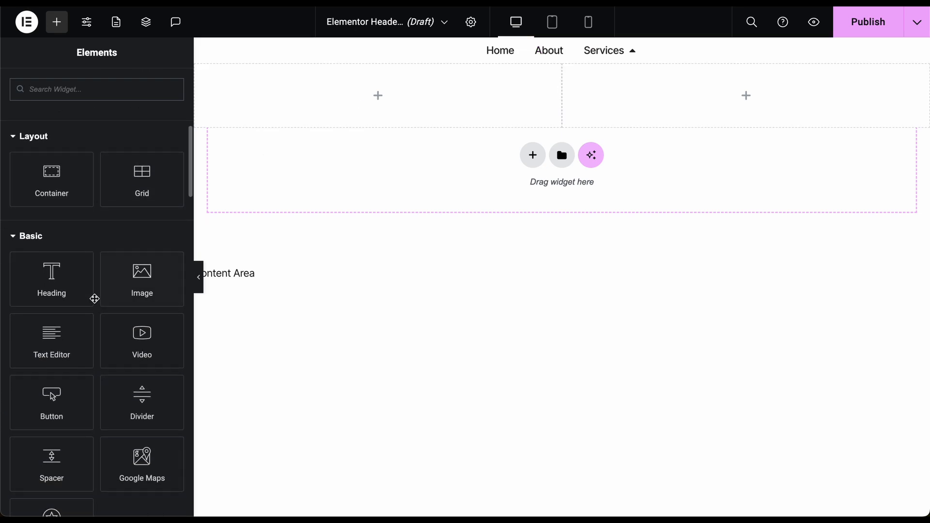
scroll(58, 332, "down", 1)
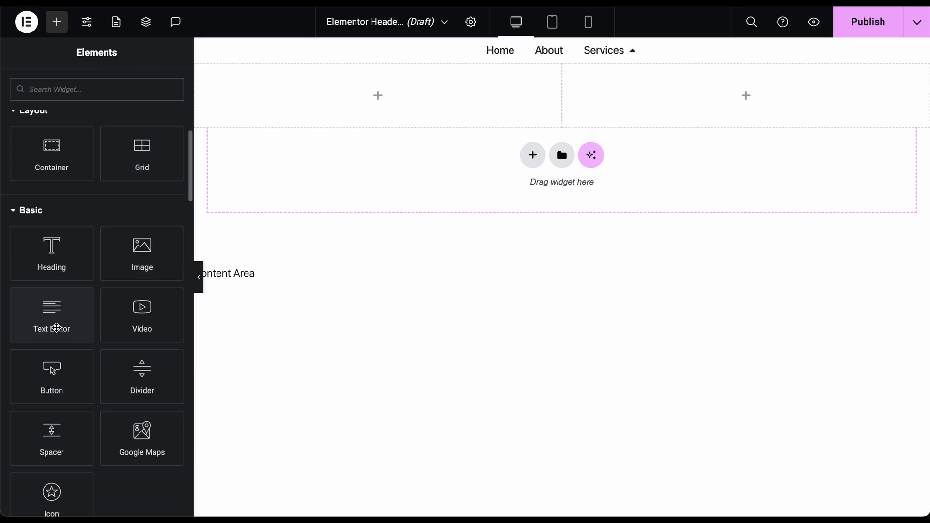
scroll(57, 328, "down", 1)
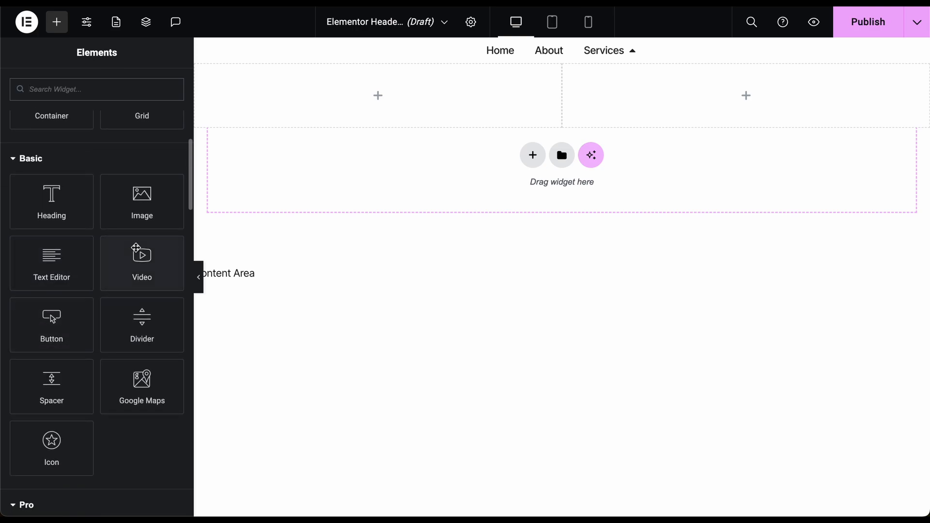
left_click_drag(136, 248, 352, 101)
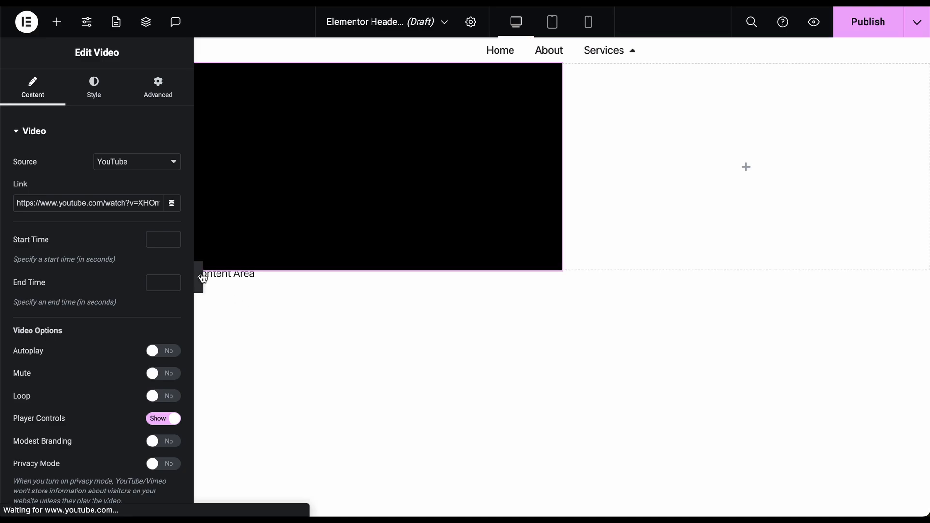
left_click(203, 277)
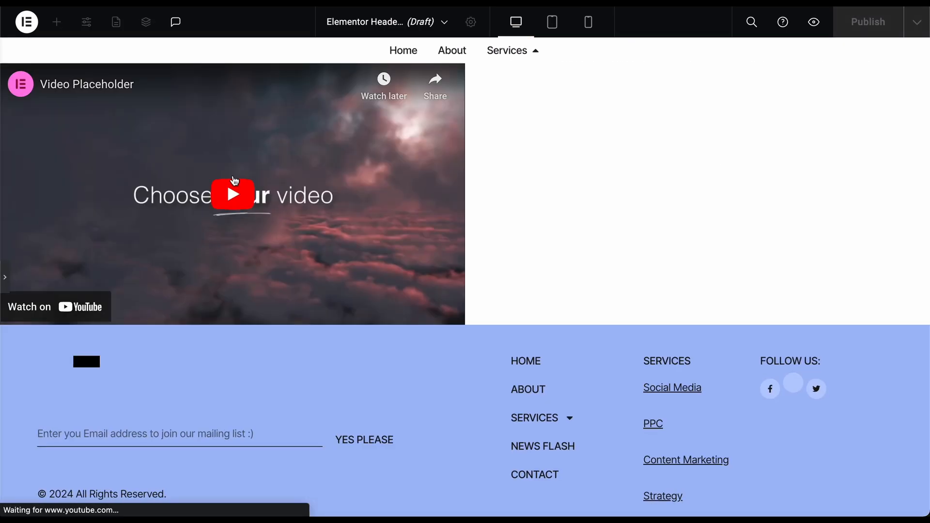
left_click(6, 285)
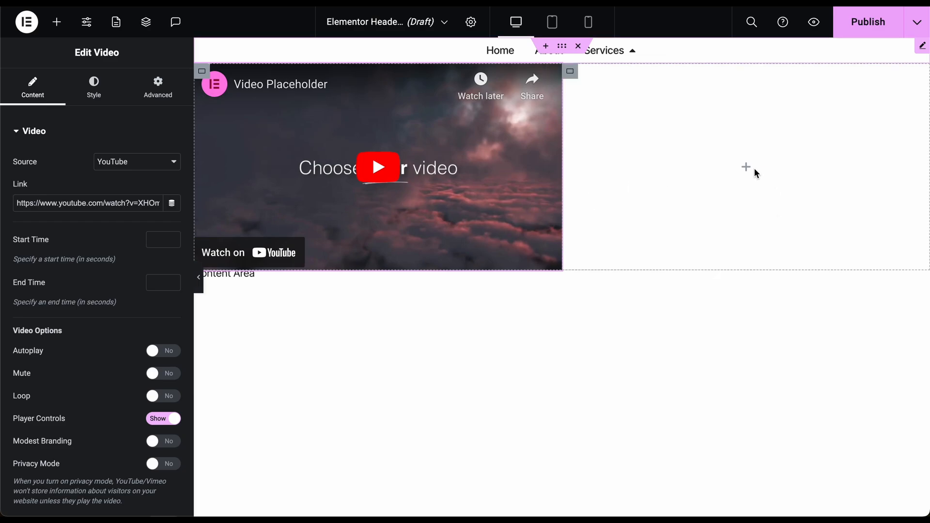
Add a WordPress Menu widget to the second column of the Services dropdown, set it to Mega Menu, and preview the result.
left_click(745, 168)
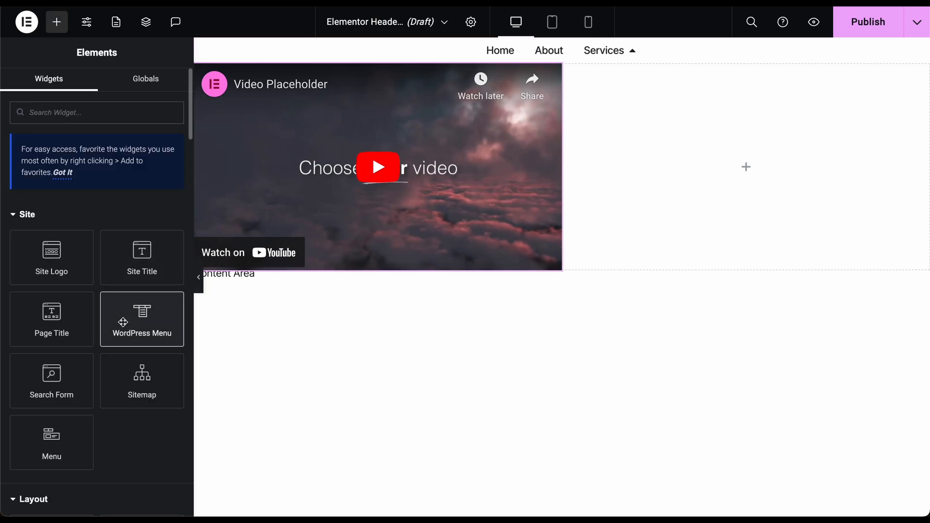
left_click_drag(123, 322, 676, 181)
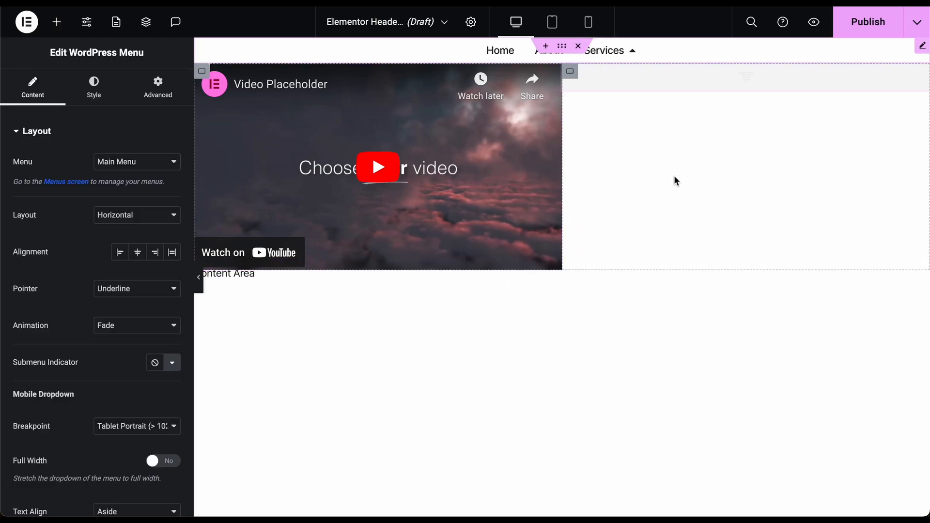
left_click(139, 163)
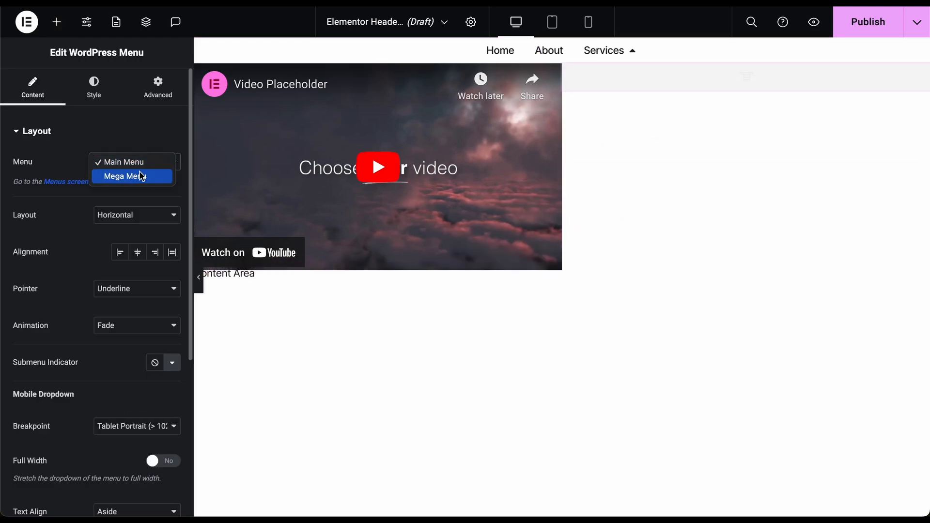
left_click(141, 177)
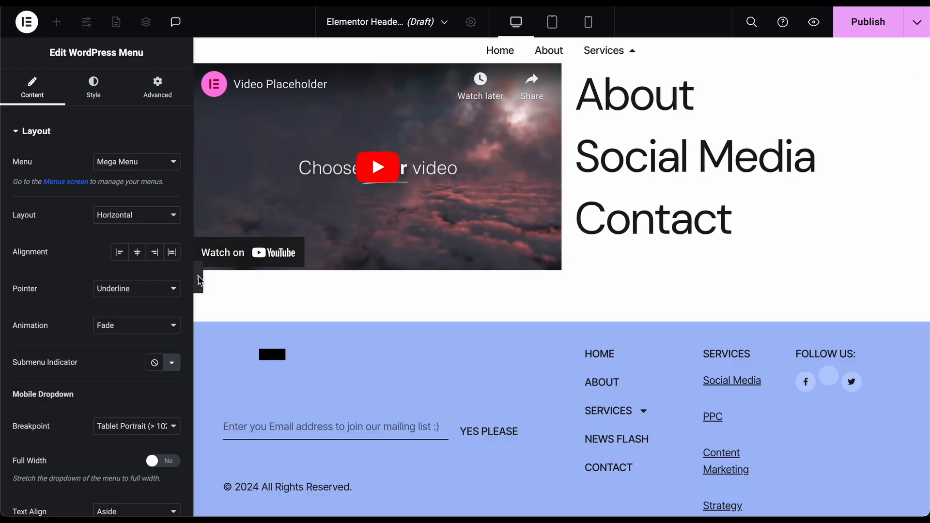
left_click(199, 281)
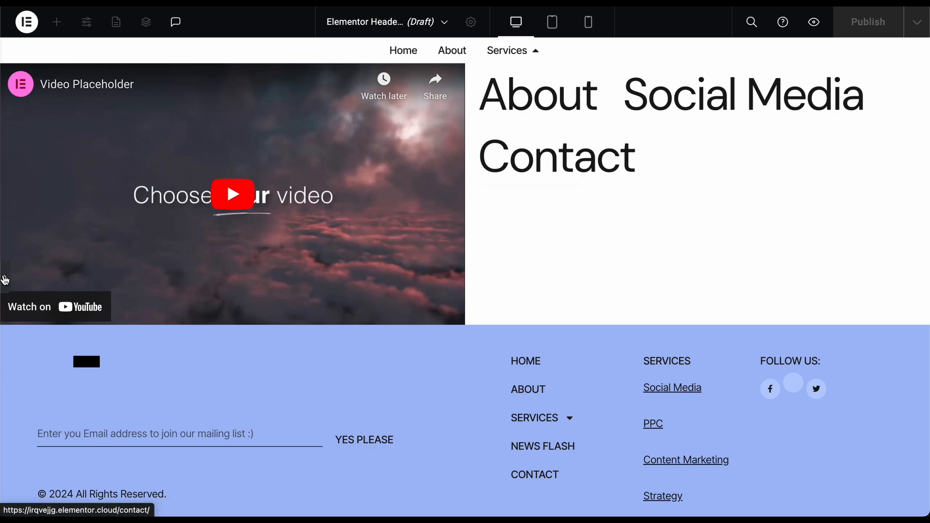
left_click(5, 277)
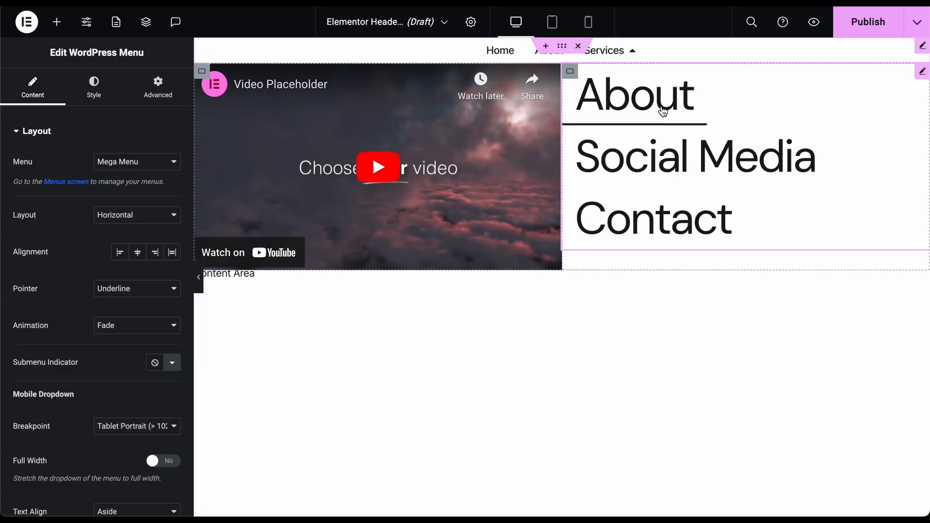
left_click(570, 72)
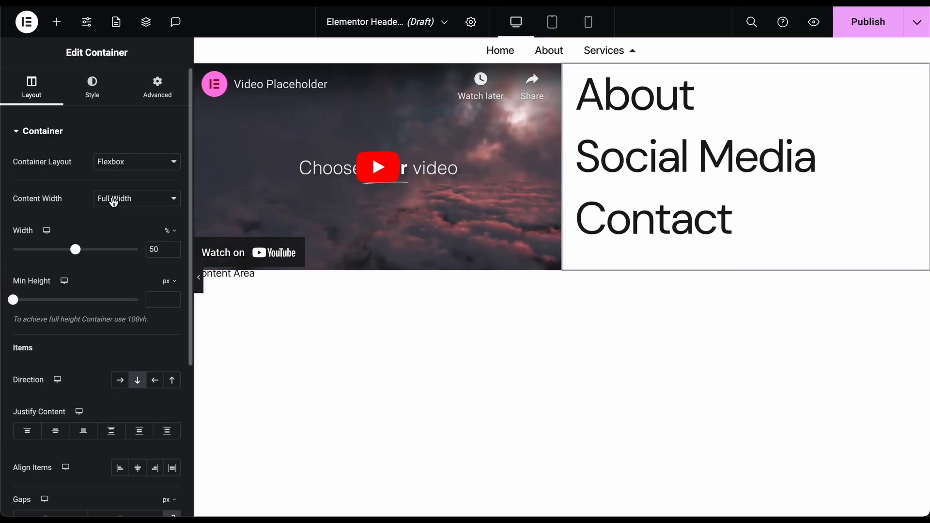
scroll(124, 207, "down", 2)
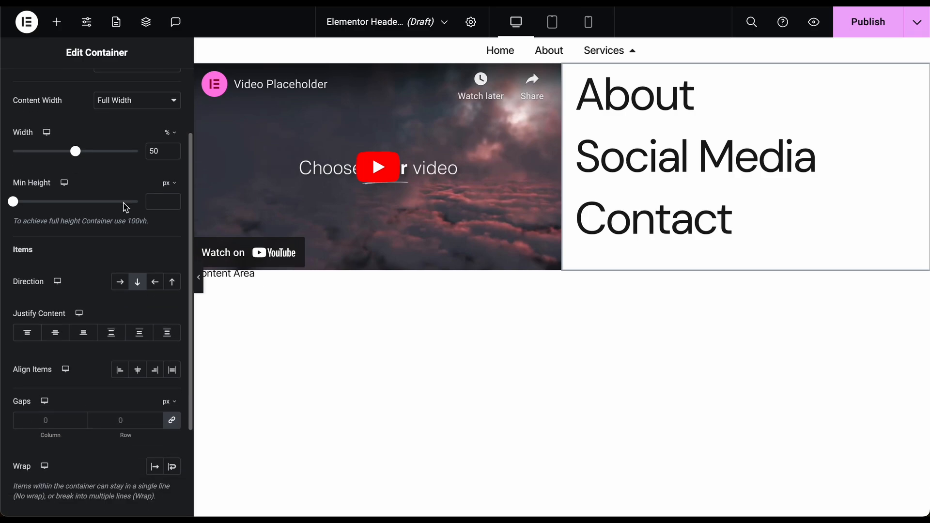
scroll(124, 207, "down", 2)
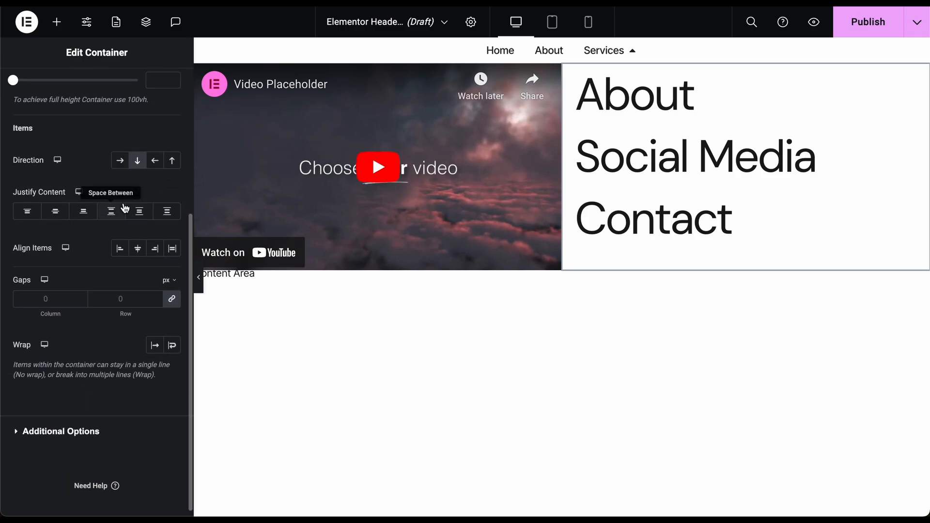
scroll(124, 208, "up", 5)
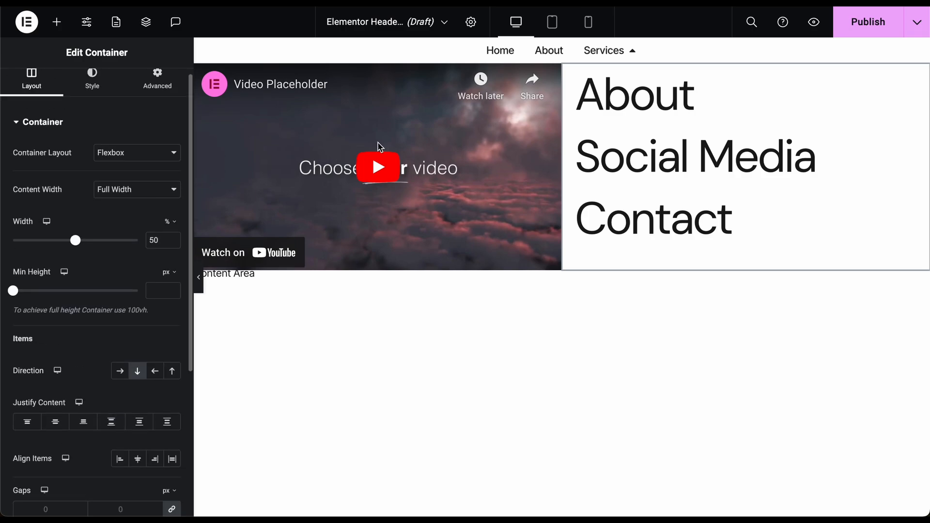
Set the layout of the WordPress Menu widget in the Services dropdown to Vertical.
left_click(795, 114)
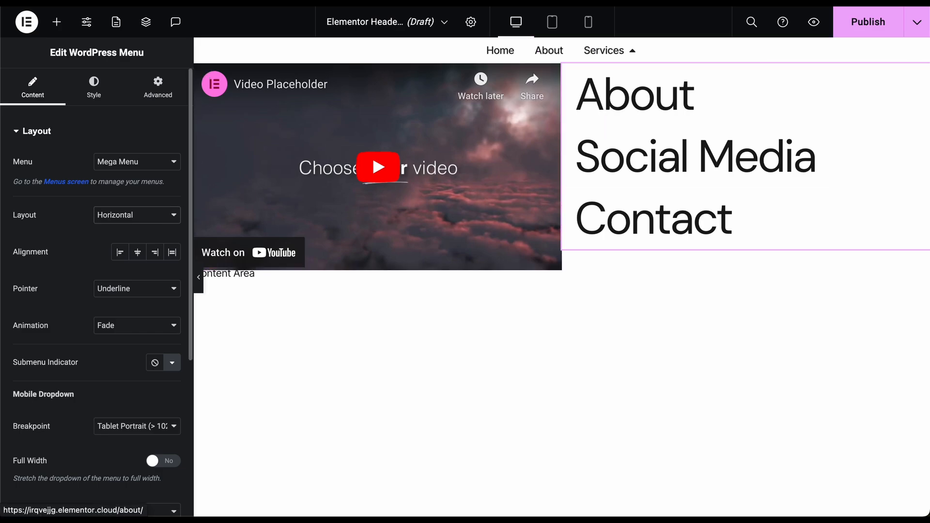
left_click(169, 213)
left_click(156, 230)
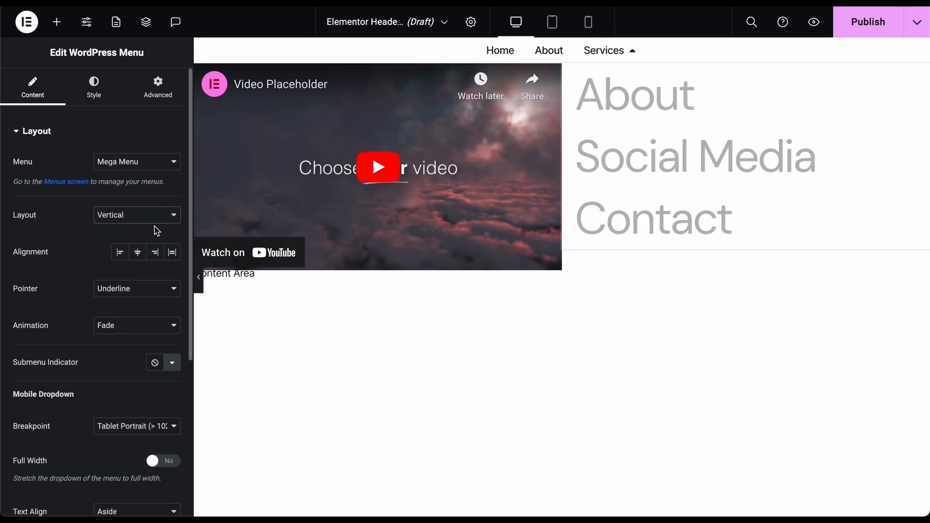
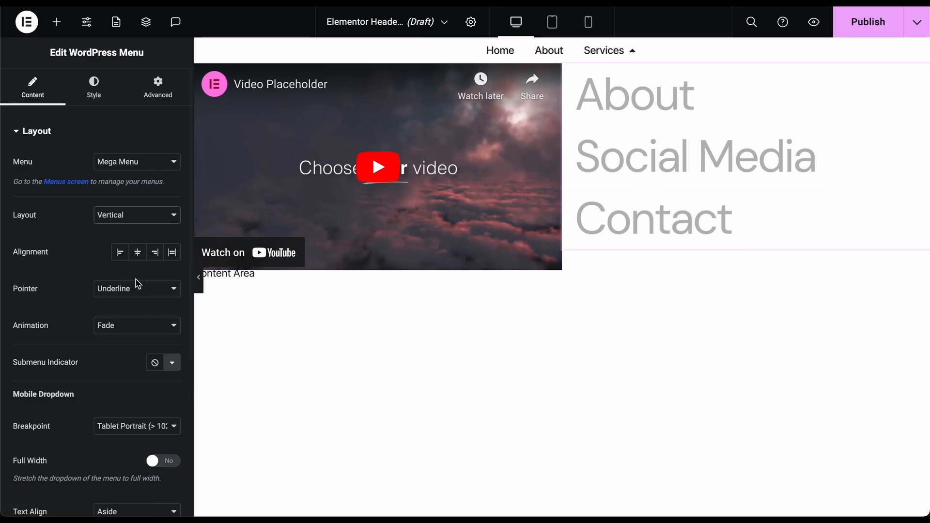
Slightly reduce the font size in the WordPress Menu widget's main menu typography.
scroll(136, 286, "down", 5)
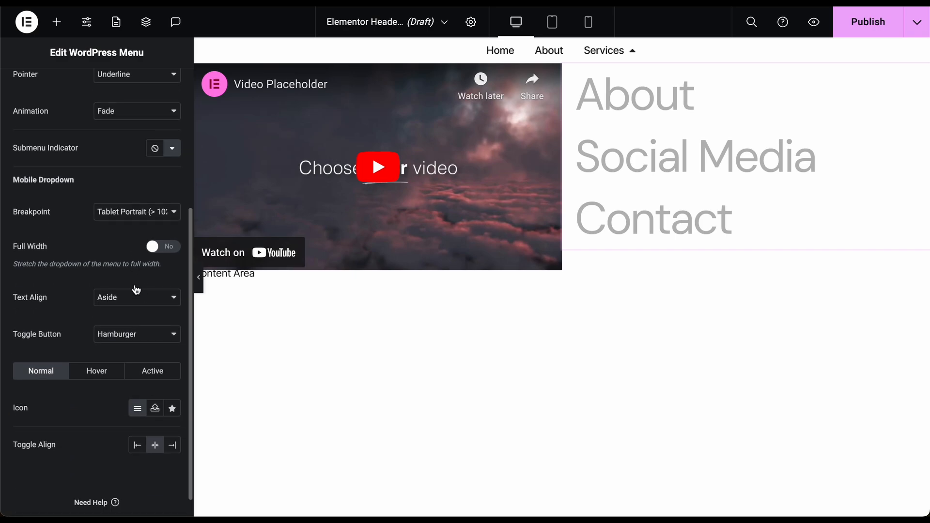
scroll(136, 289, "down", 1)
scroll(136, 291, "down", 1)
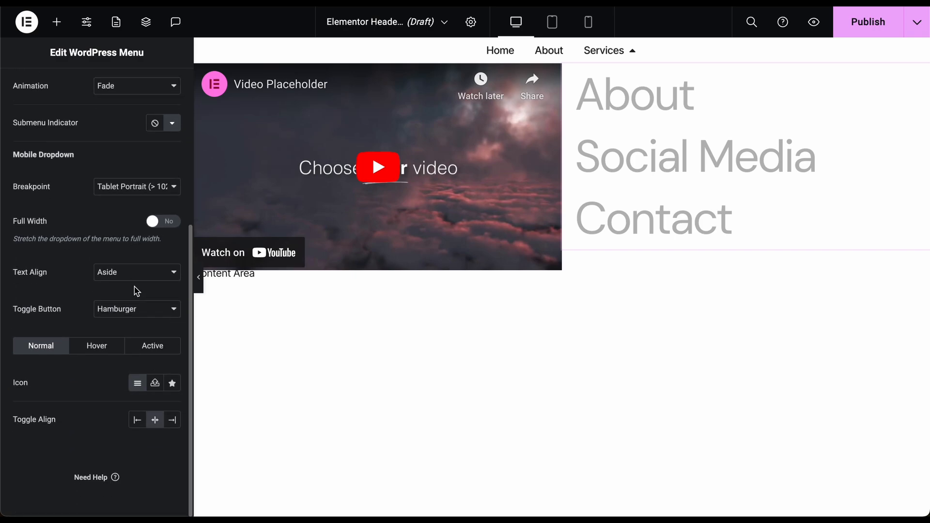
scroll(108, 141, "up", 5)
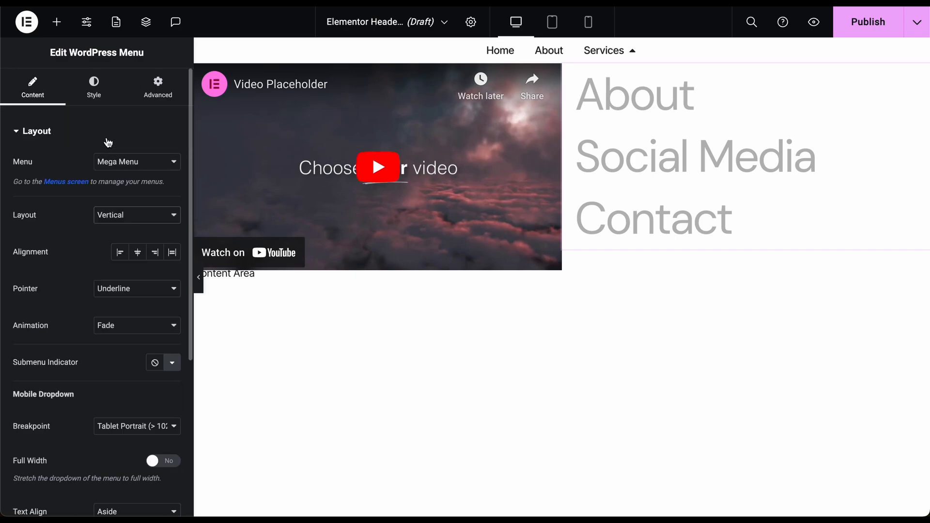
left_click(98, 100)
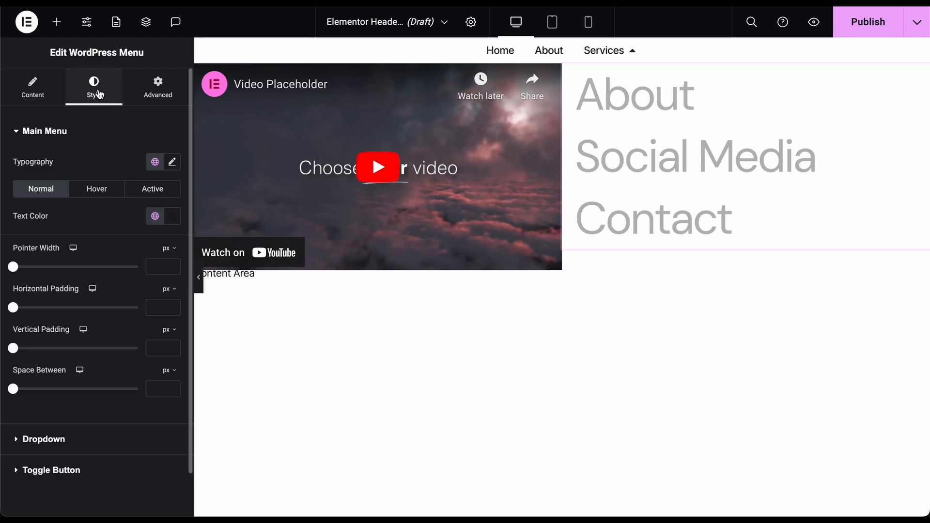
left_click(176, 166)
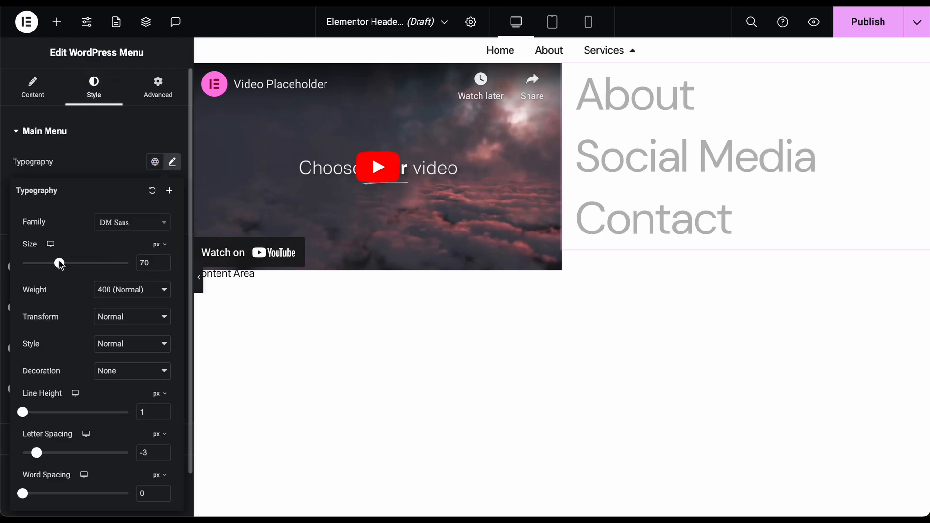
left_click_drag(59, 264, 54, 264)
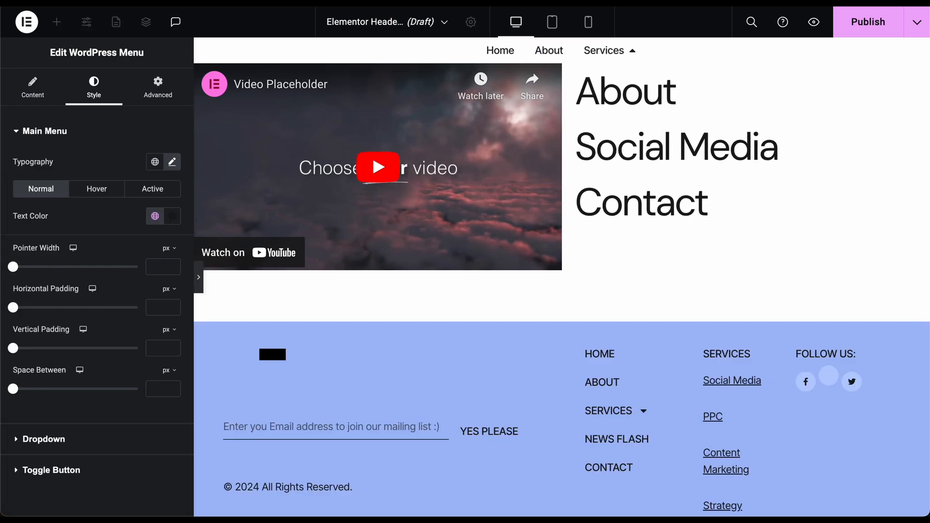
Preview the header without the editing panel, and test closing and opening the Services dropdown.
left_click(203, 287)
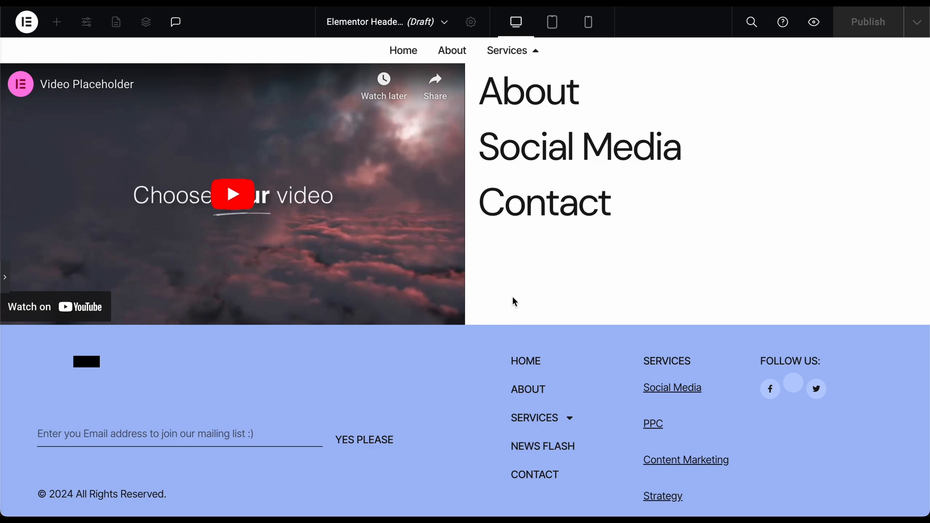
left_click(533, 55)
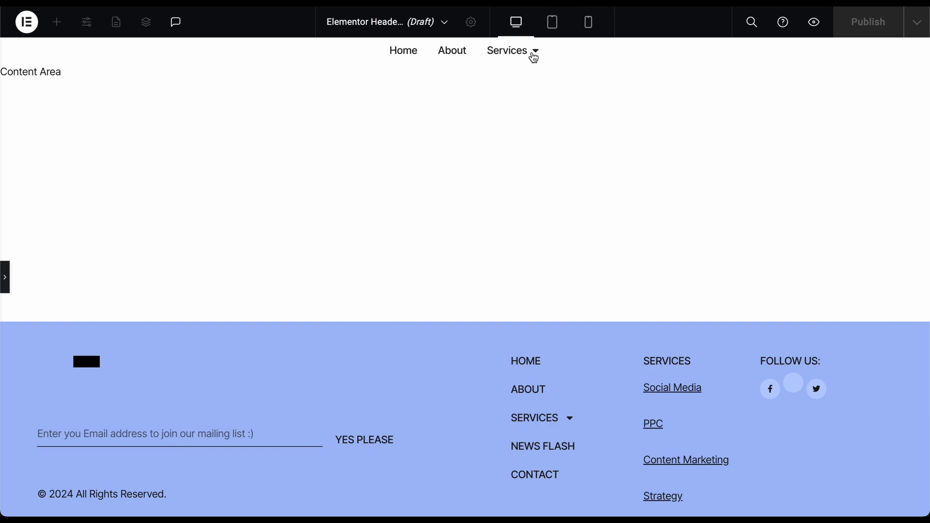
left_click(533, 56)
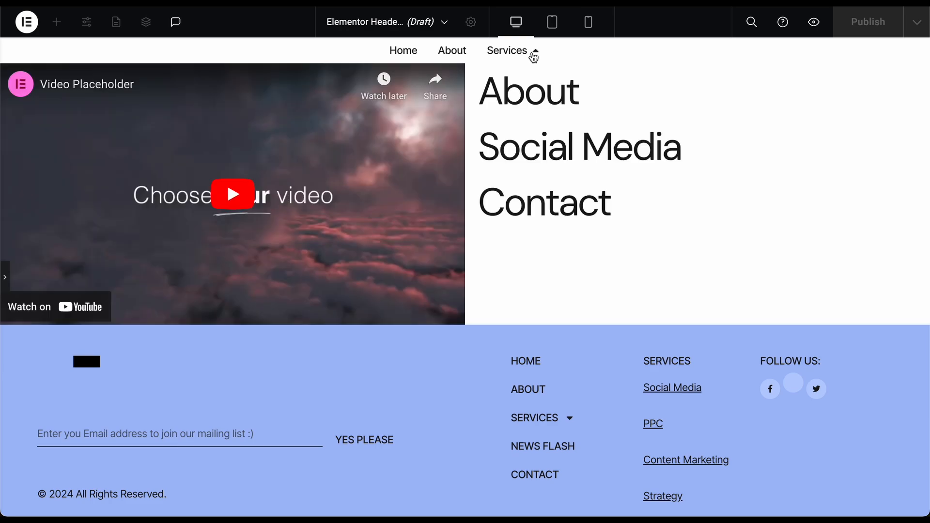
left_click(534, 56)
Reopen the editing panel, review the Menu widget's style settings, and set the menu items' background type to Gradient.
left_click(6, 275)
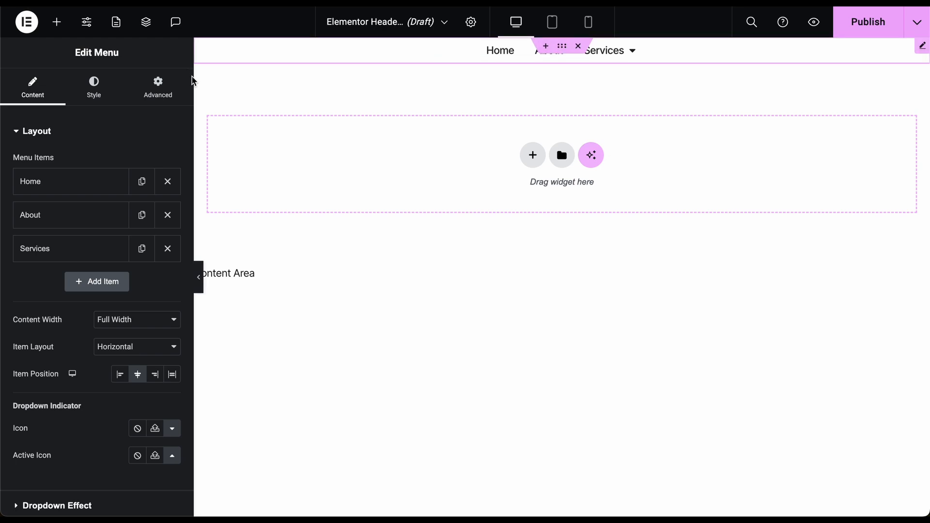
left_click(104, 87)
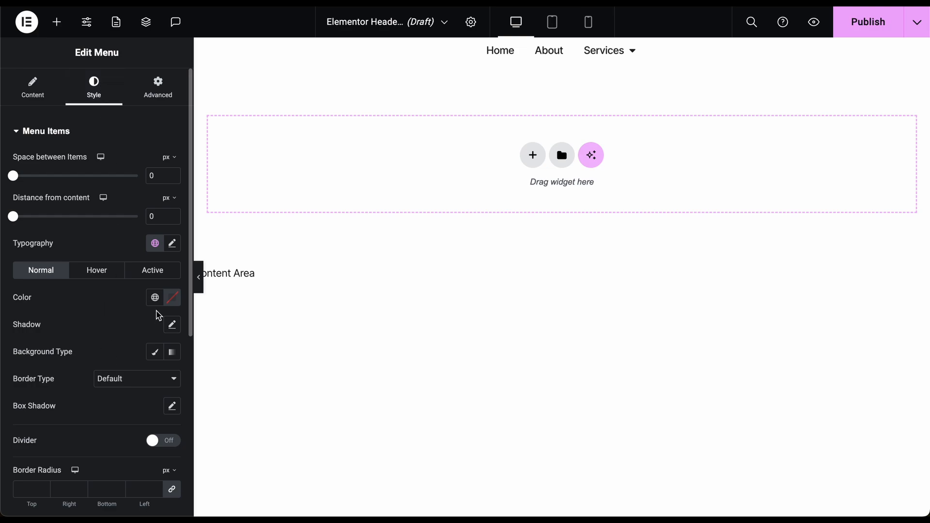
scroll(115, 316, "down", 2)
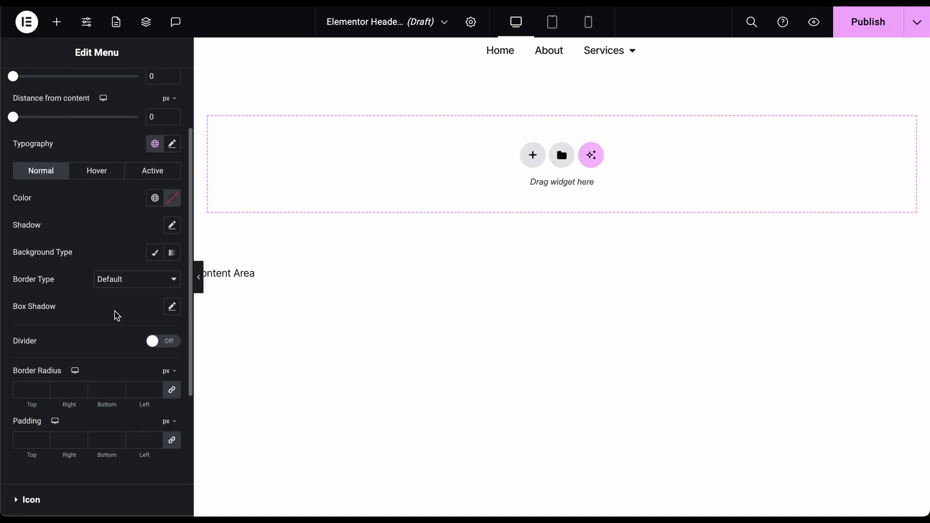
scroll(116, 316, "down", 4)
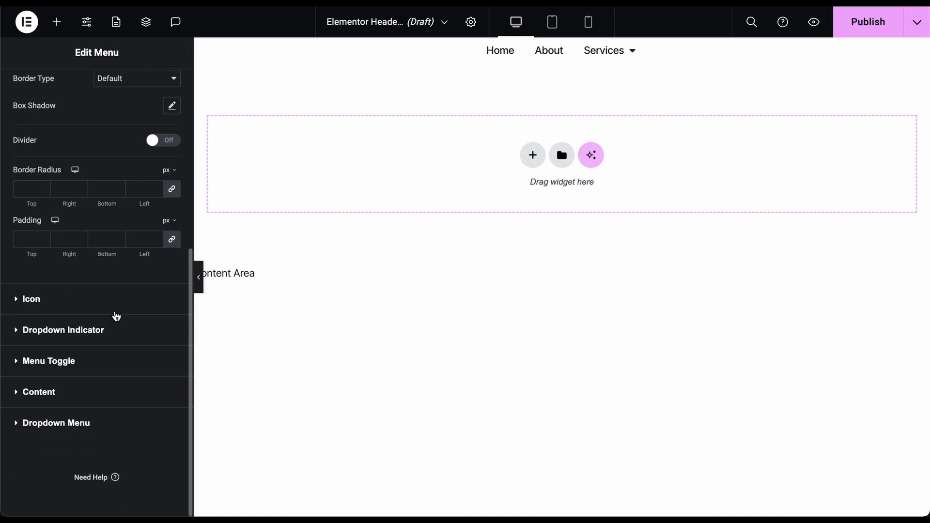
scroll(116, 316, "up", 6)
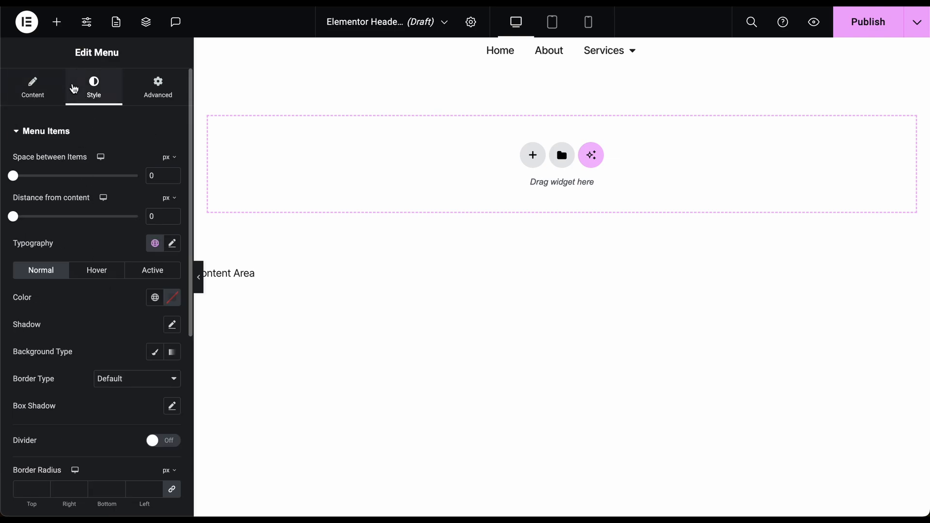
left_click(54, 87)
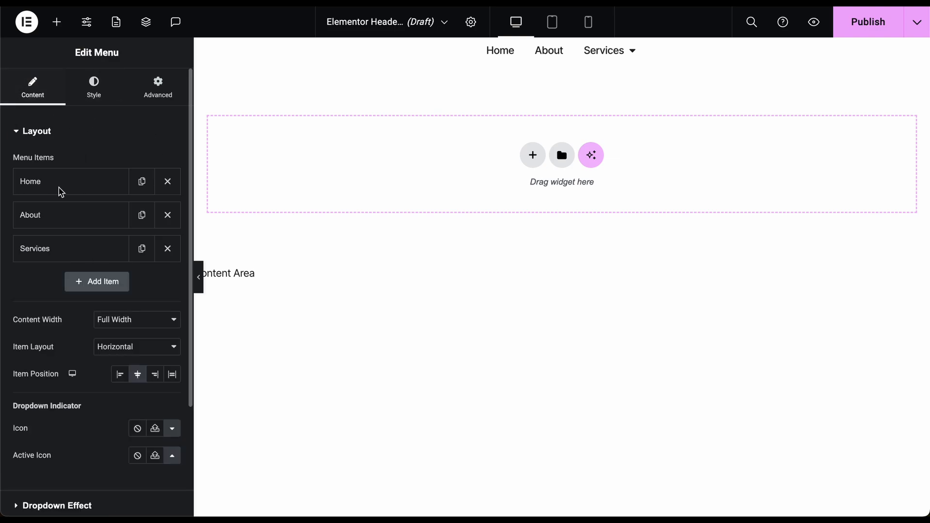
scroll(72, 329, "down", 3)
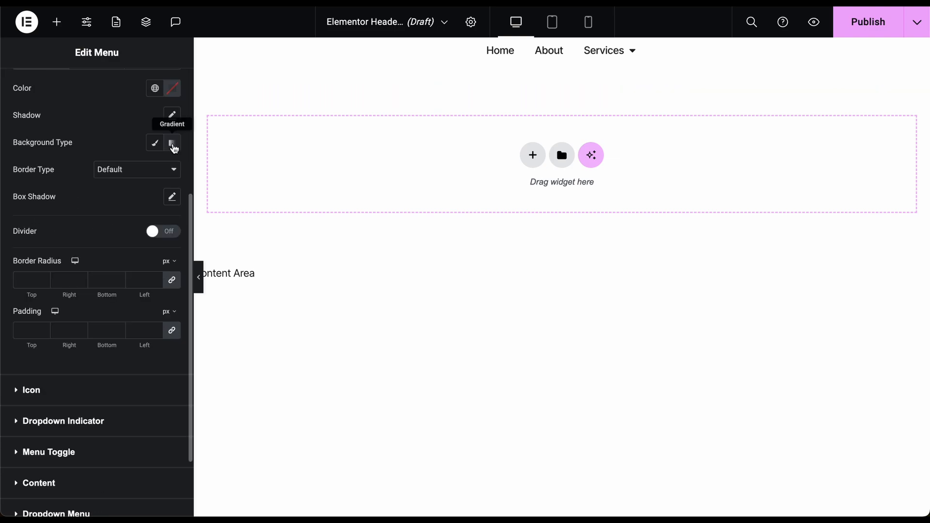
left_click(171, 143)
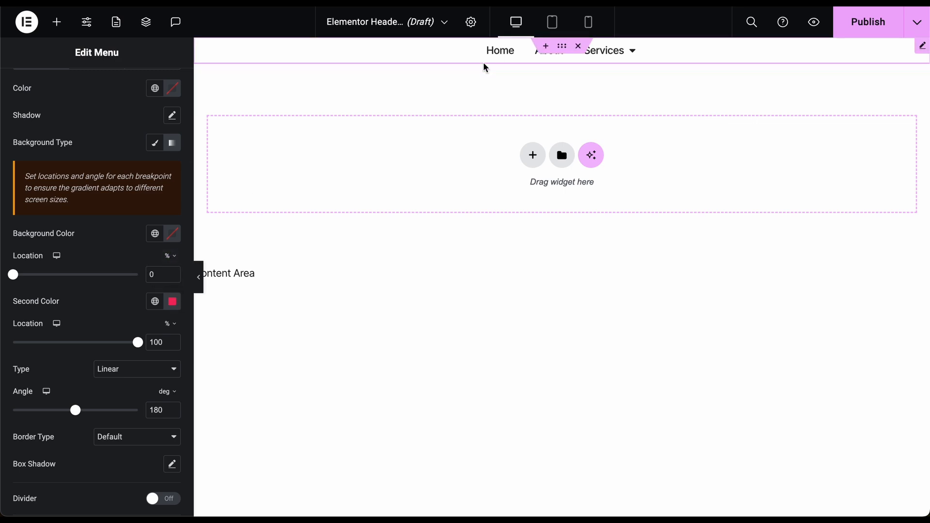
Set the first color of the menu items' background gradient to bright blue (#0063FF), trying red and pale pink before it.
left_click(173, 234)
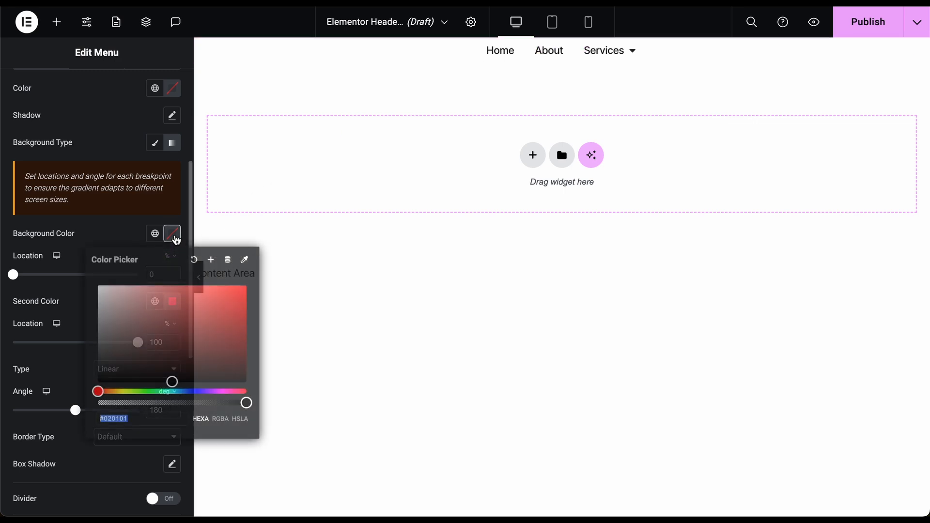
left_click(232, 291)
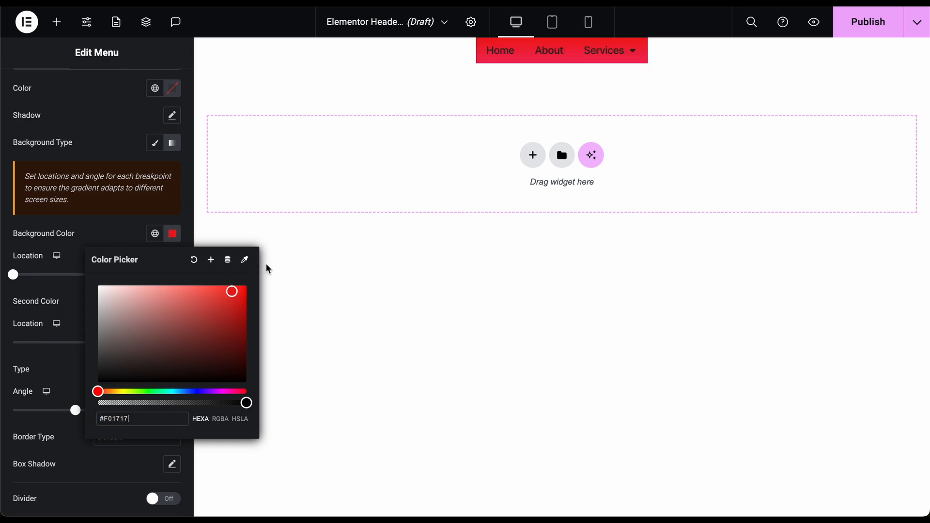
left_click(122, 286)
left_click(120, 222)
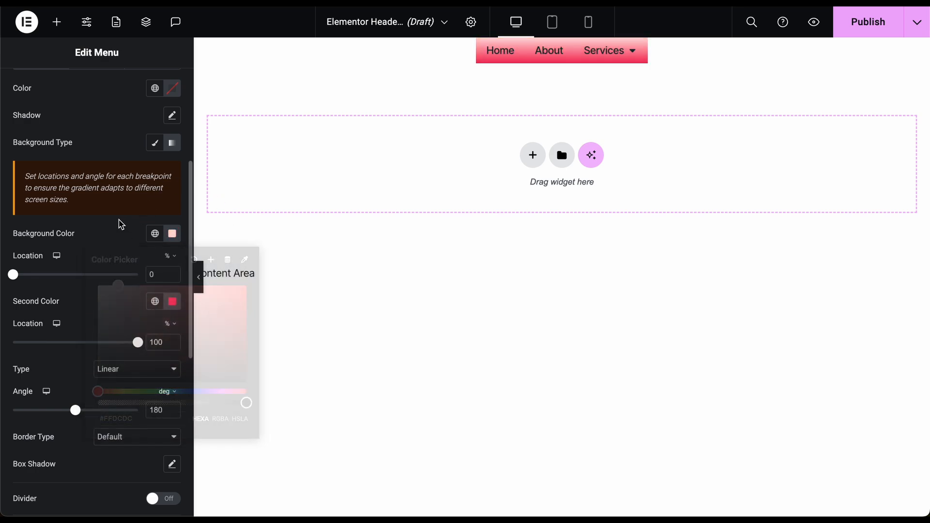
left_click(172, 233)
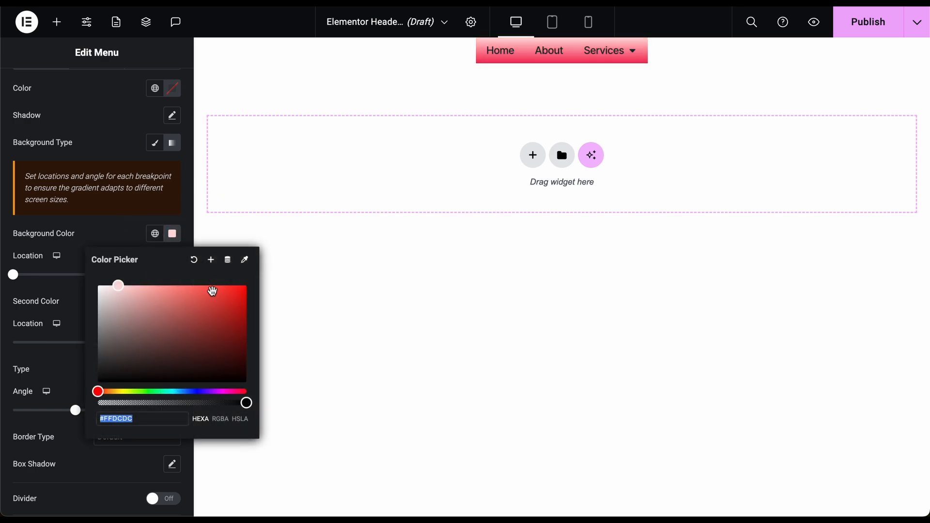
left_click(190, 394)
left_click(188, 391)
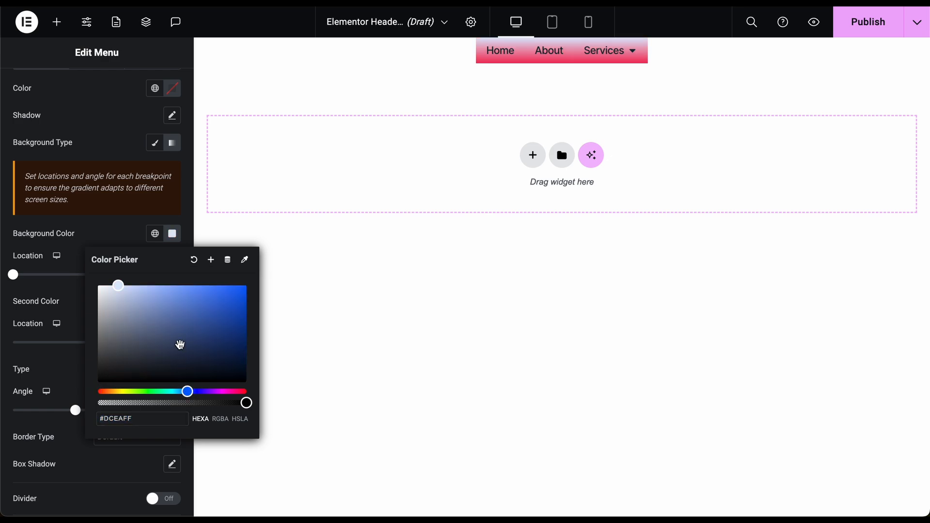
mouse_move(188, 324)
left_mouse_down()
mouse_move(216, 286)
mouse_move(252, 265)
left_mouse_up()
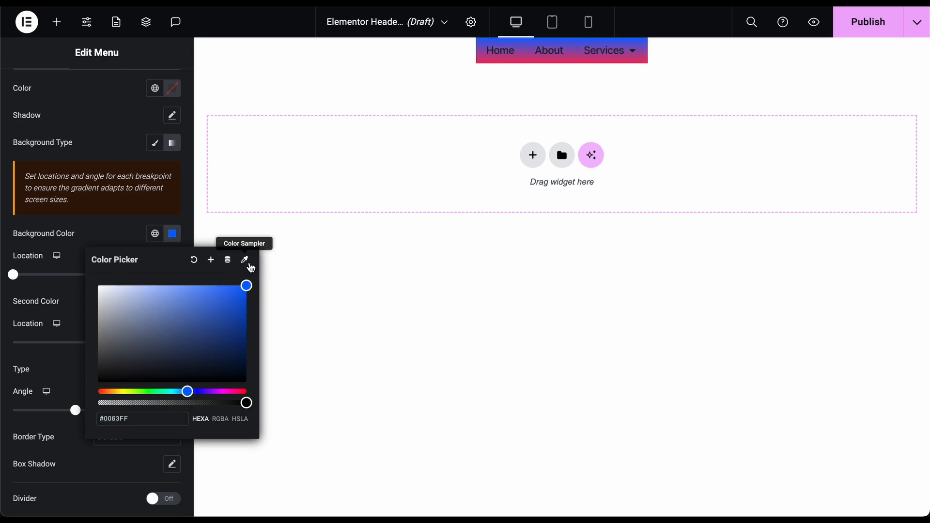
left_click(115, 227)
scroll(170, 167, "up", 2)
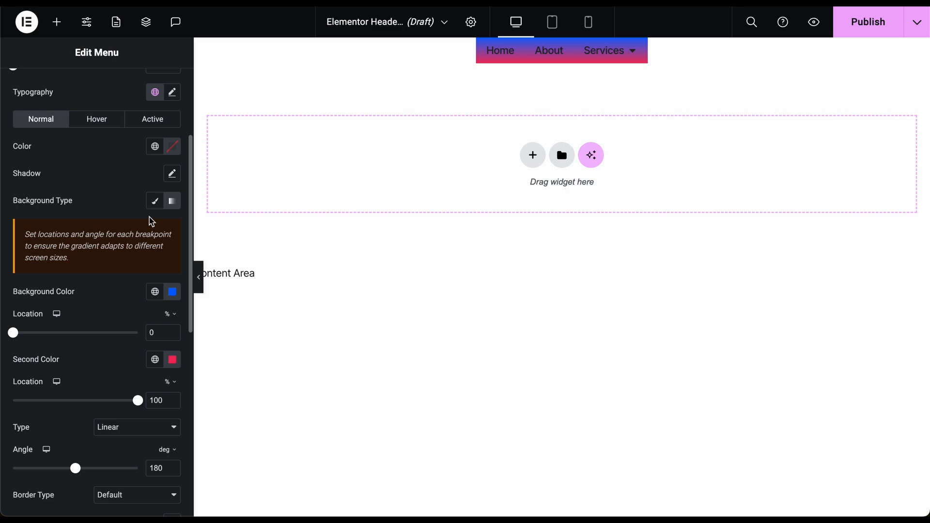
Set the second color of the menu items' background gradient to light blue (#109EFE).
left_click(173, 359)
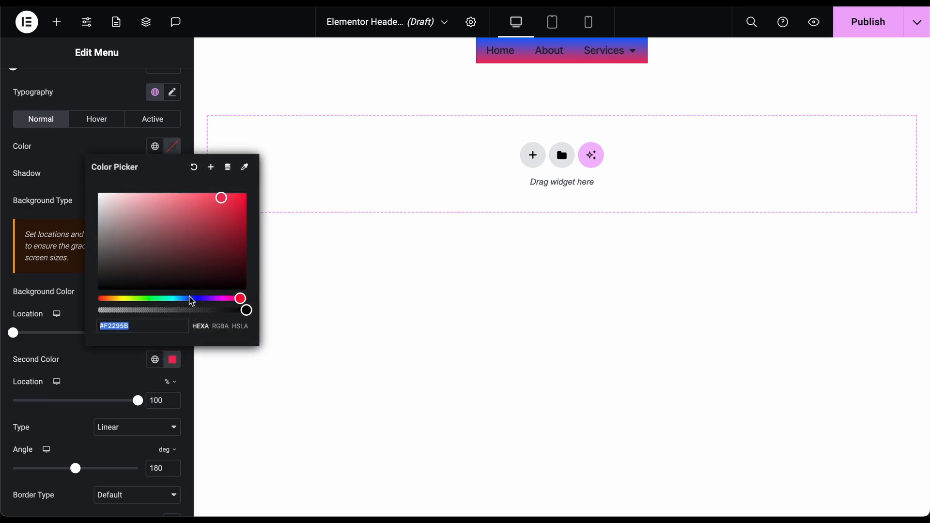
left_click(184, 298)
left_click_drag(210, 213, 237, 194)
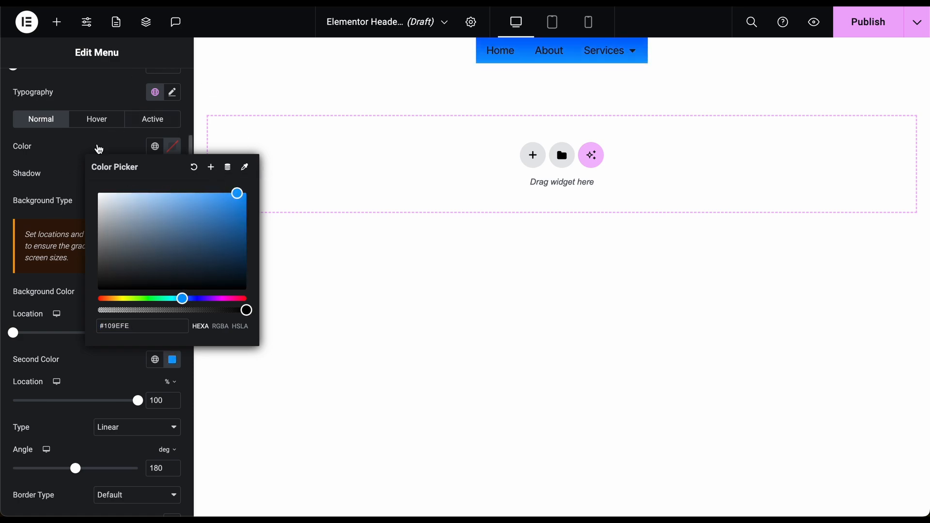
left_click(75, 189)
scroll(124, 236, "up", 3)
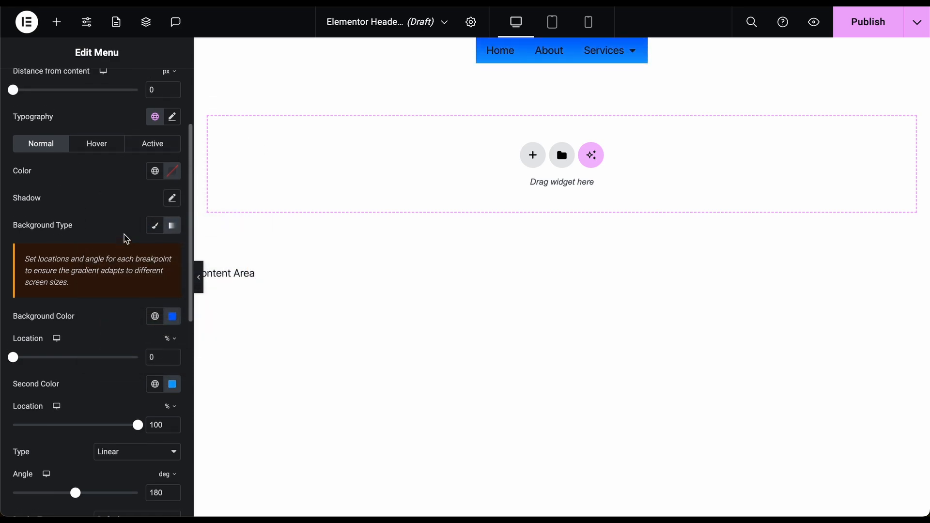
Try a gradient background in the menu's Content style settings, and switch its background type to Classic.
scroll(125, 238, "down", 4)
scroll(126, 238, "down", 5)
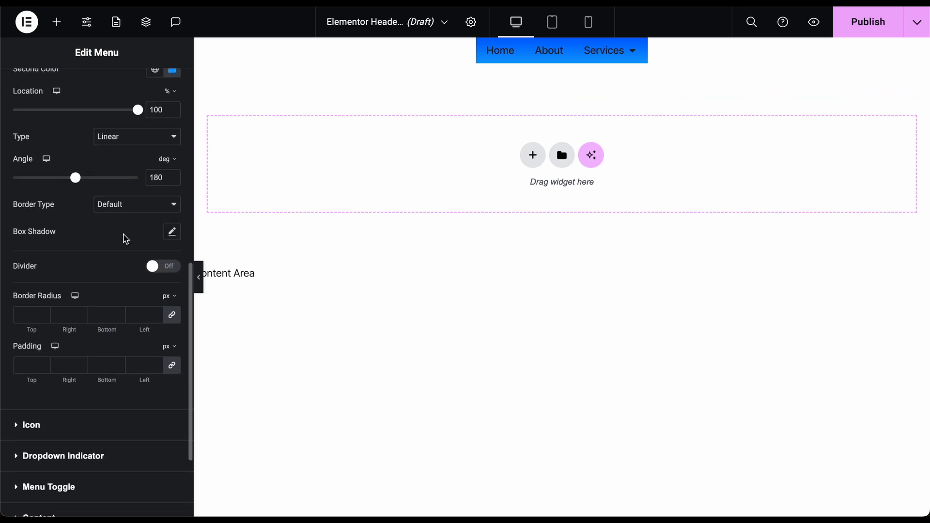
scroll(126, 238, "down", 3)
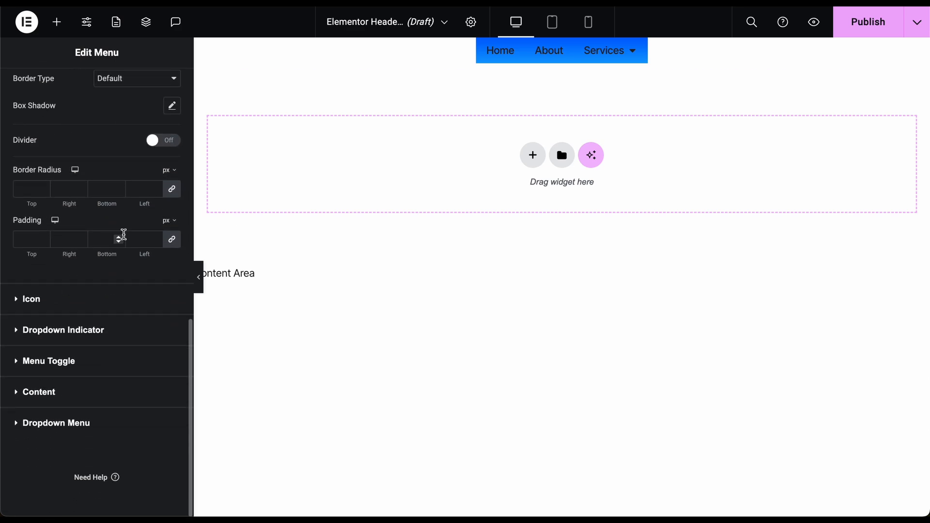
left_click(20, 392)
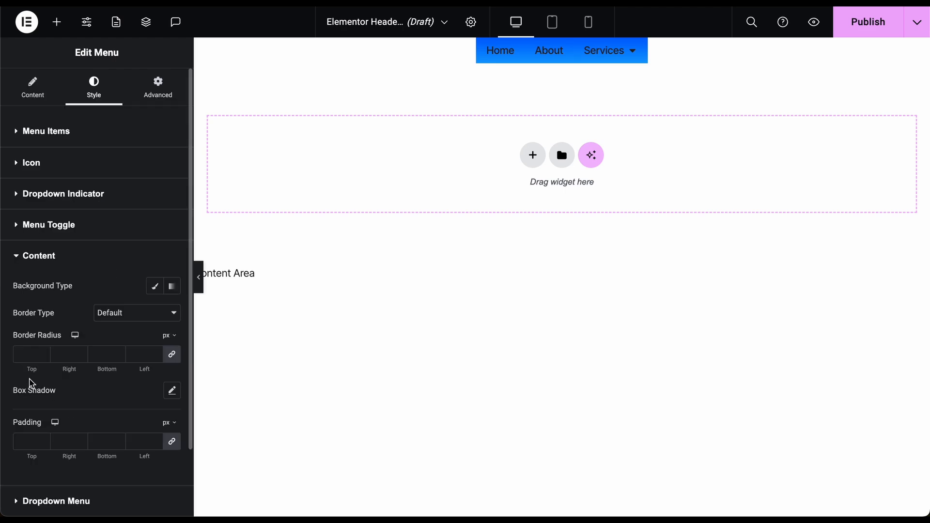
scroll(31, 383, "down", 1)
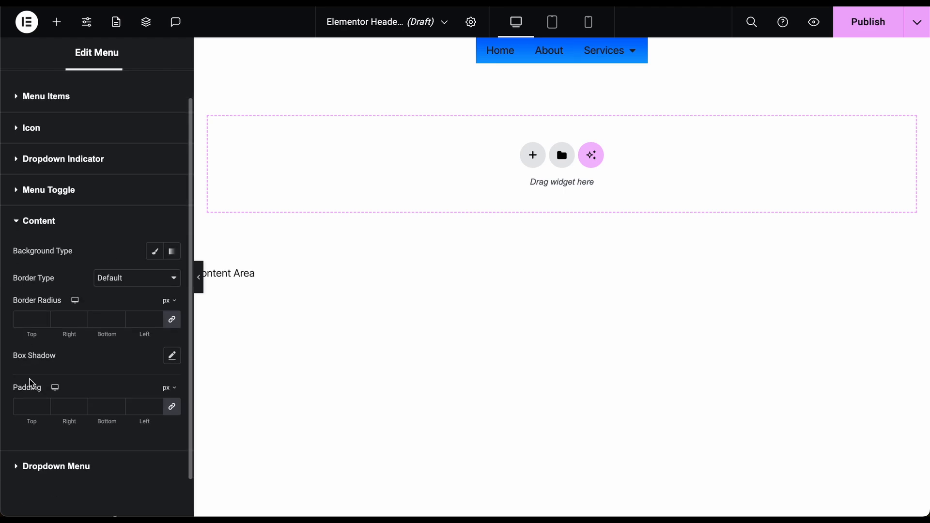
left_click(172, 245)
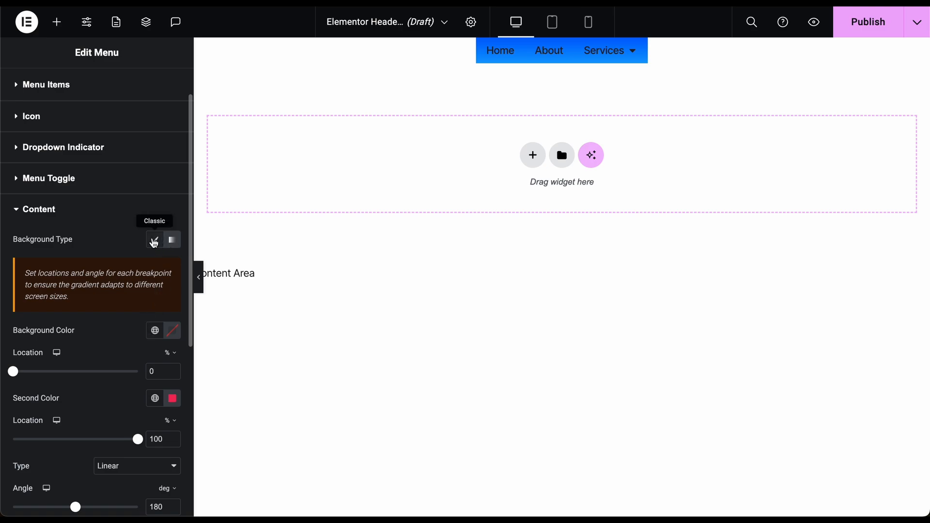
left_click(154, 242)
left_click(173, 267)
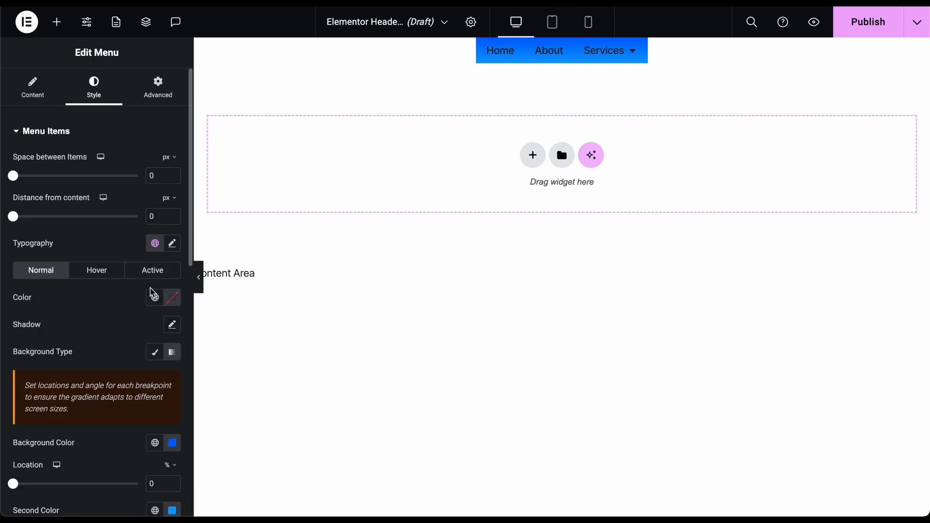
Set both colors of the menu items' background gradient to the global color Pale Blue BG1.
scroll(155, 252, "down", 3)
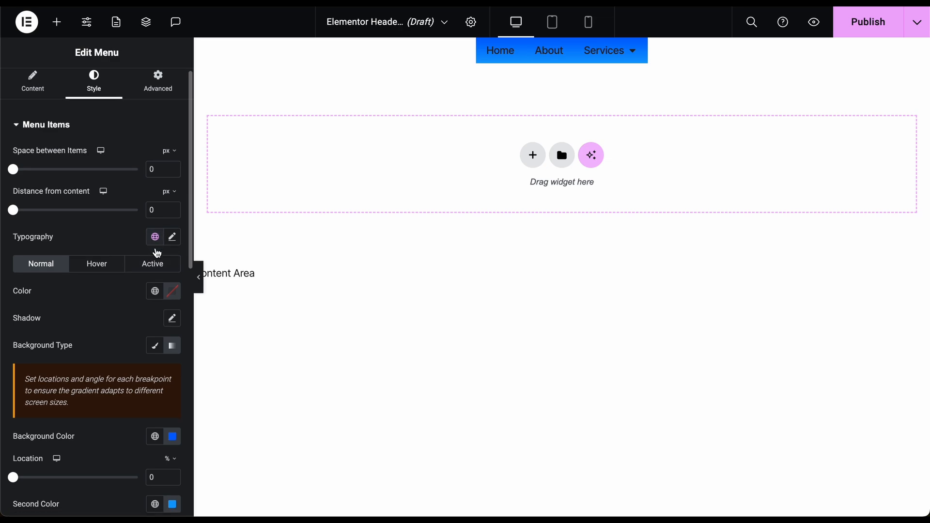
left_click(156, 302)
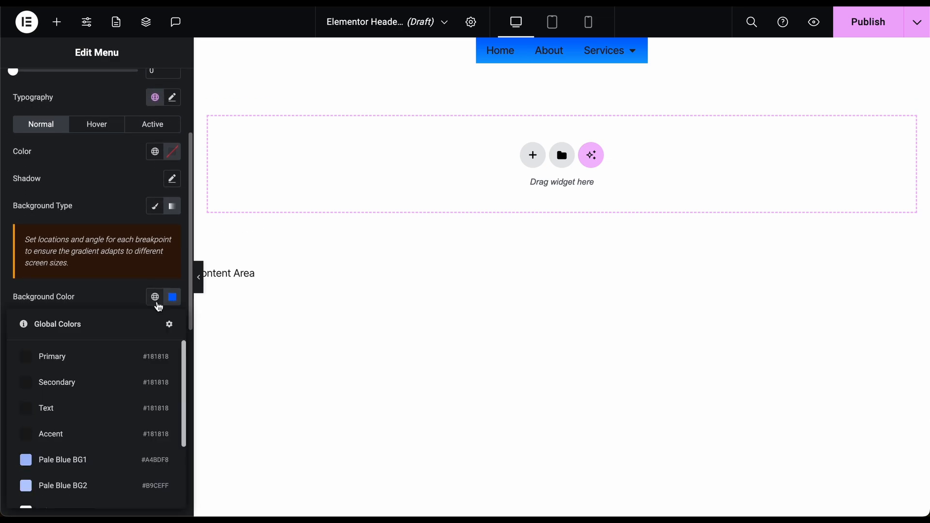
scroll(91, 407, "down", 2)
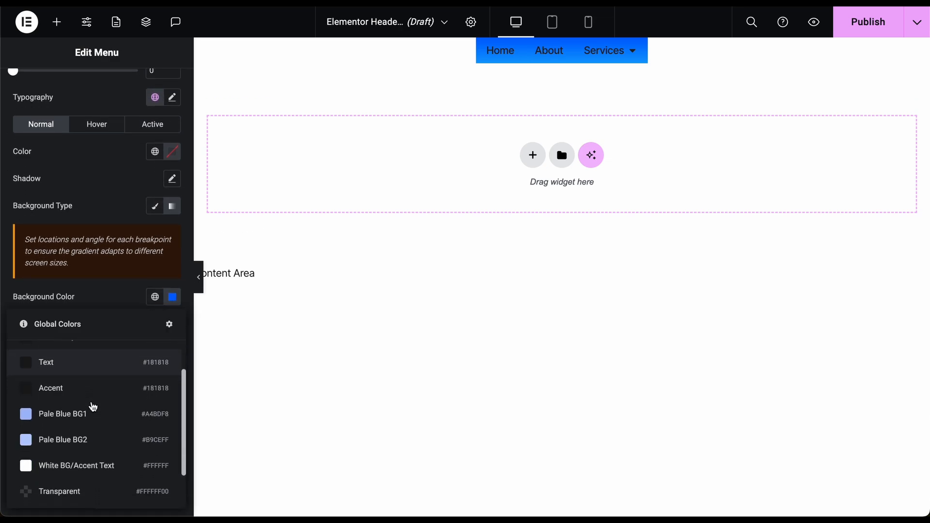
left_click(69, 414)
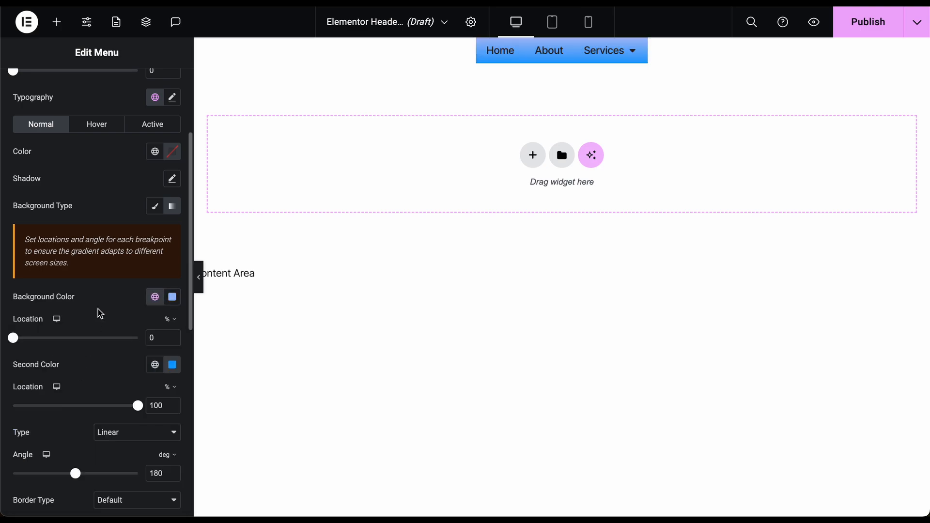
left_click(155, 364)
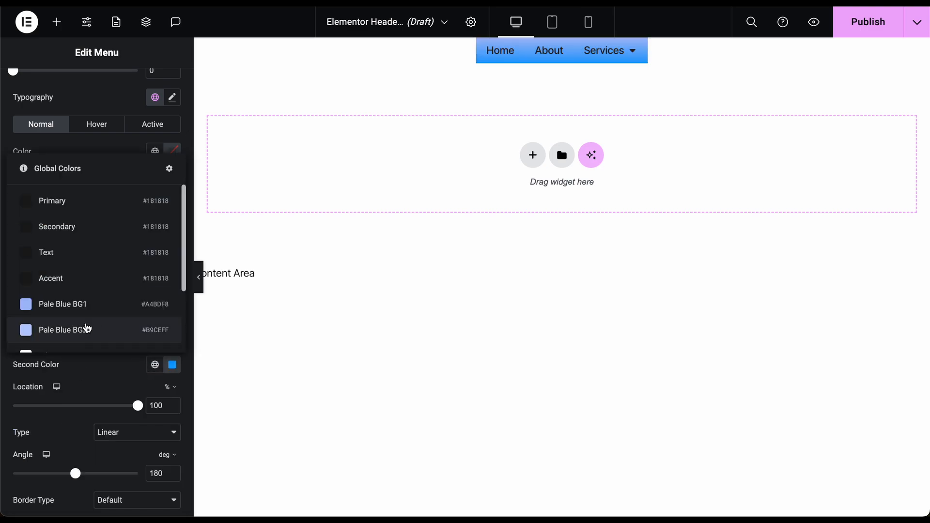
left_click(89, 313)
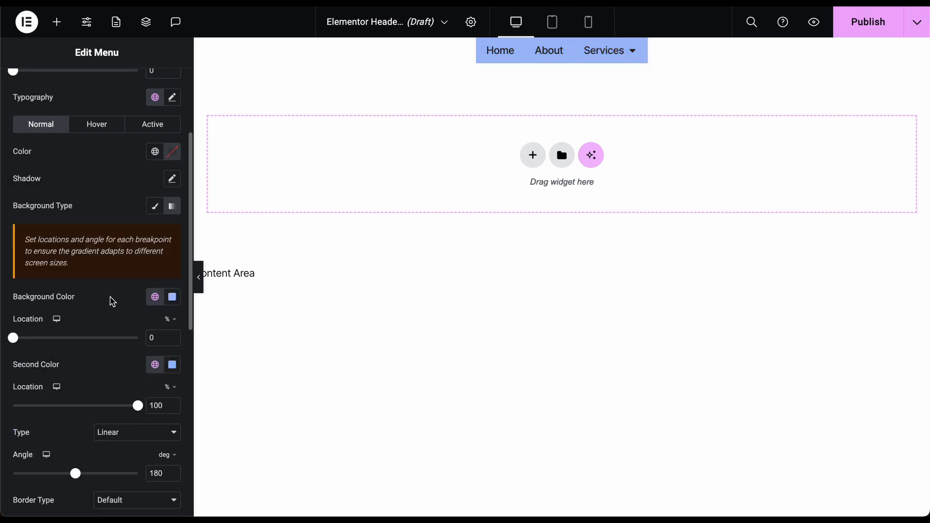
Switch the menu items from global to custom typography and set their normal text color to white (#FFFFFF).
scroll(112, 290, "up", 2)
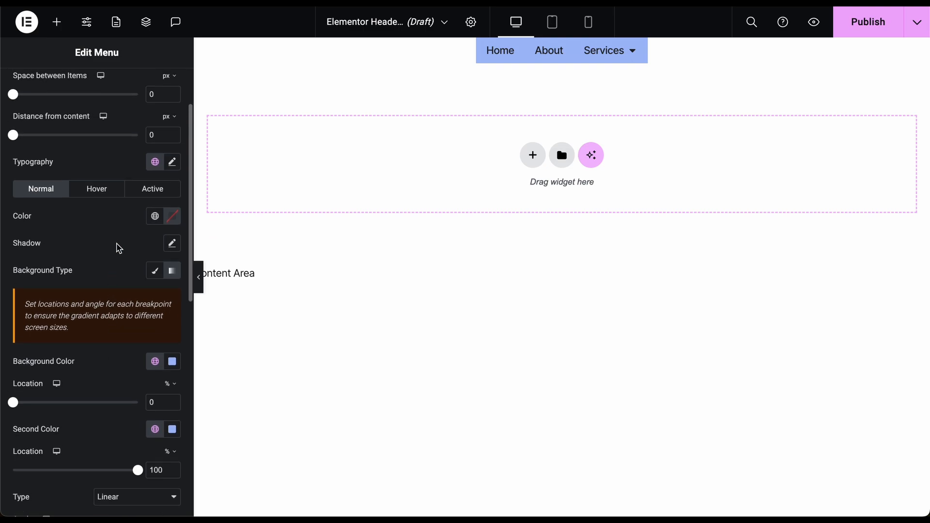
scroll(118, 245, "up", 2)
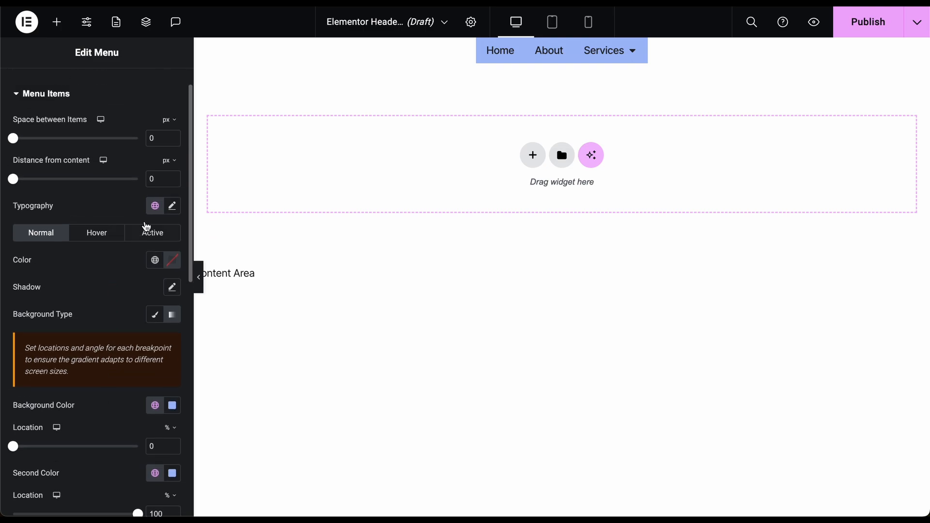
left_click(172, 211)
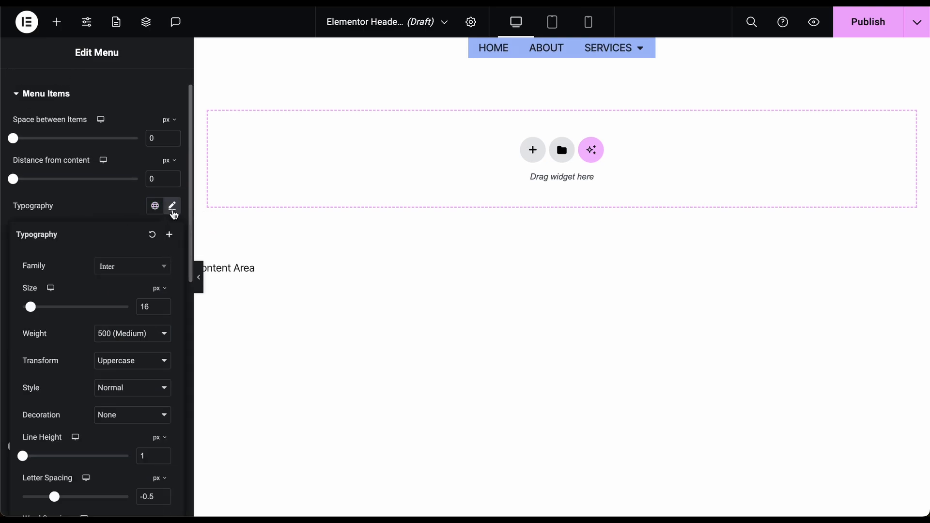
left_click(174, 215)
left_click(180, 265)
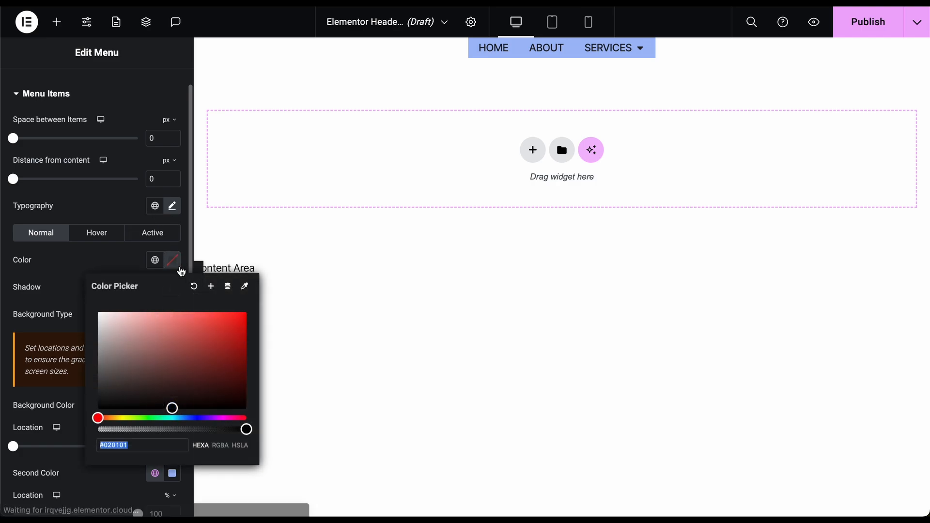
left_click_drag(197, 347, 82, 283)
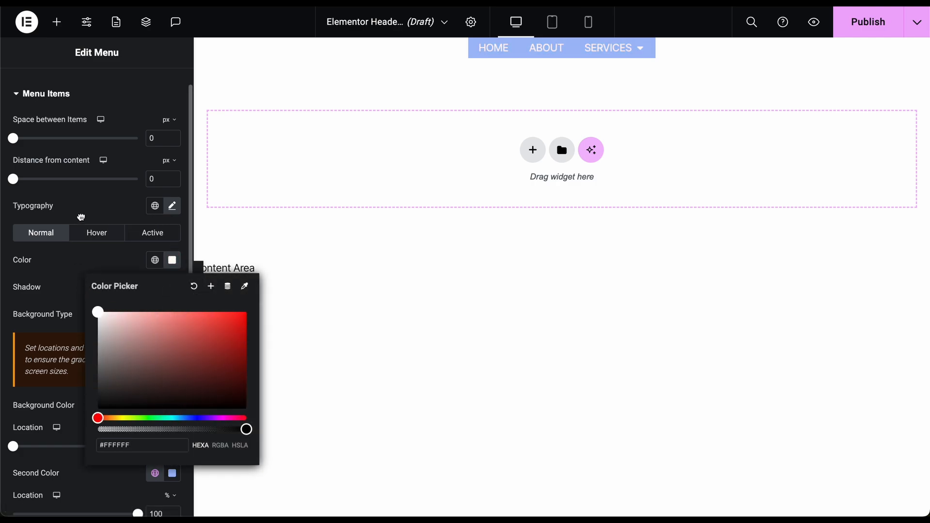
Set the menu items' typography size to 26 px and review the font family and weight options.
left_click(99, 208)
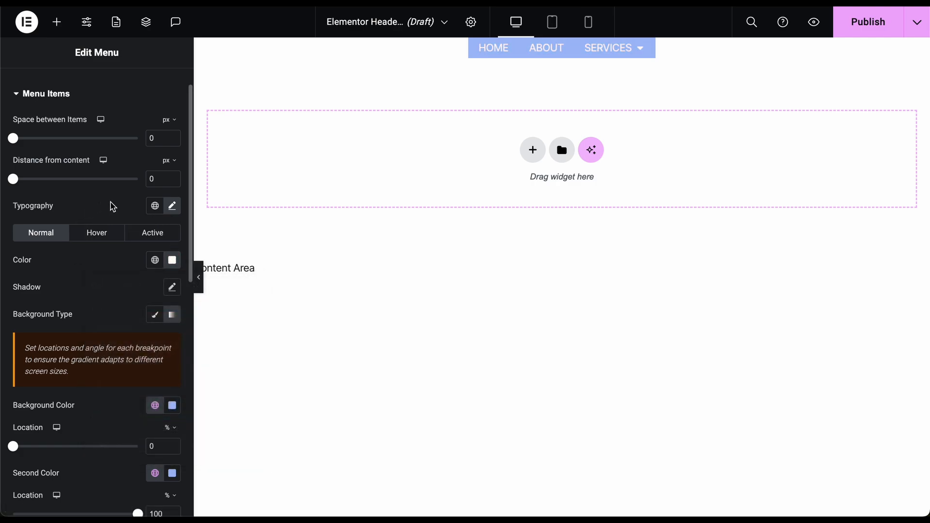
left_click(172, 209)
left_click_drag(38, 313, 39, 311)
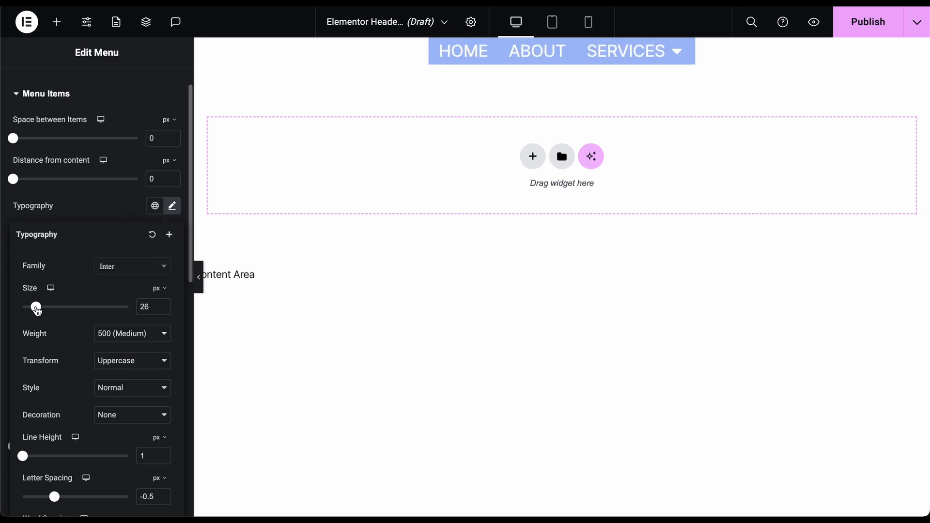
left_click(117, 334)
left_click(122, 265)
left_click(143, 271)
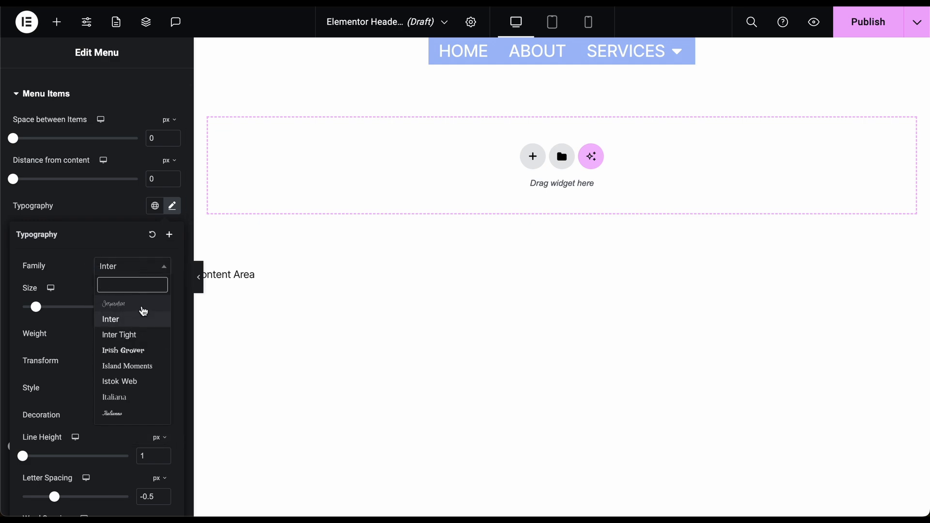
left_click(118, 238)
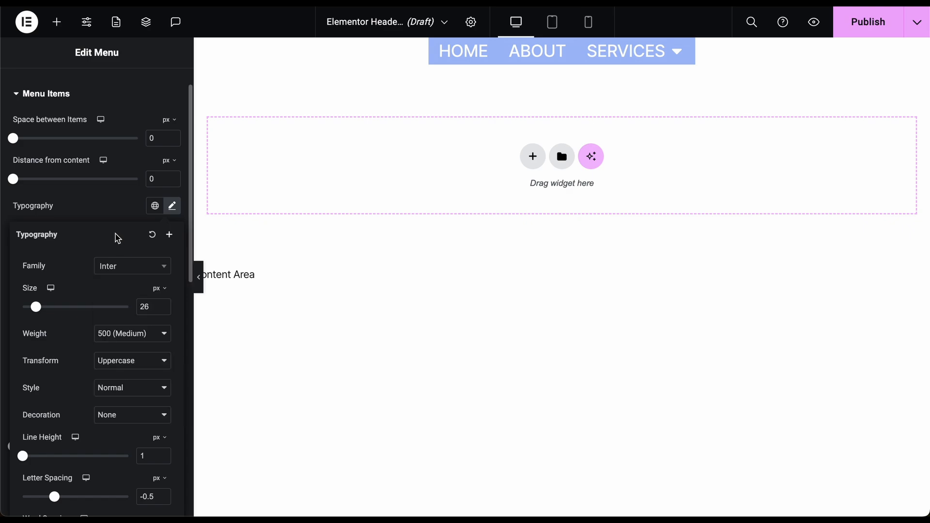
scroll(103, 276, "down", 3)
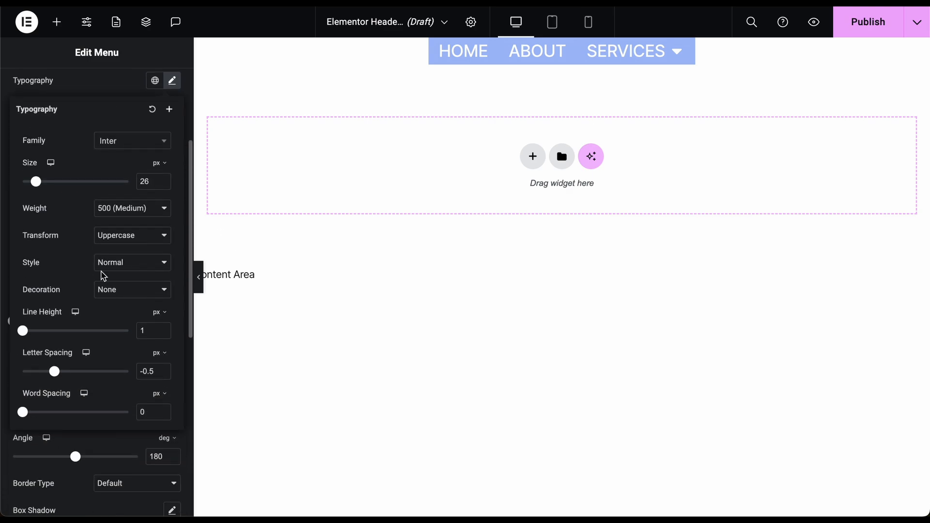
scroll(102, 273, "up", 5)
Give the whole menu widget a Classic background in the global color Pale Blue BG1.
left_click(169, 89)
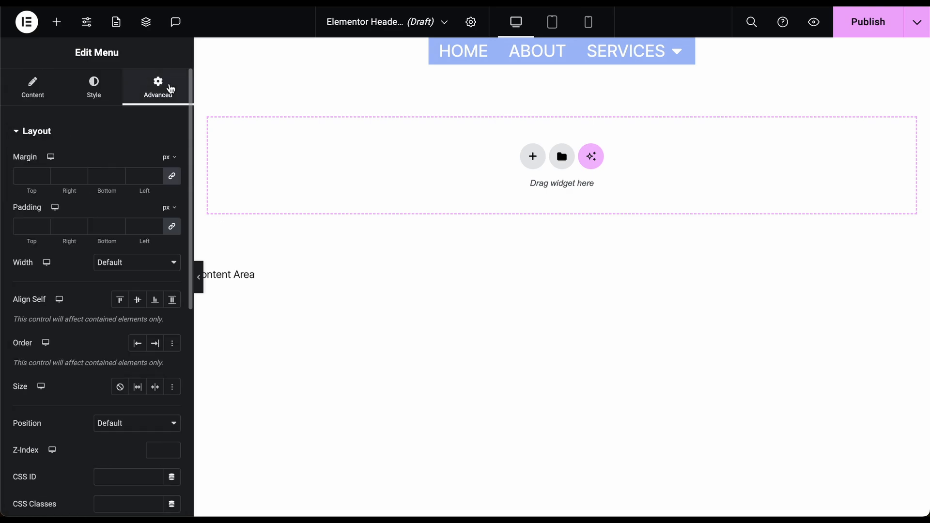
scroll(18, 330, "down", 7)
left_click(17, 329)
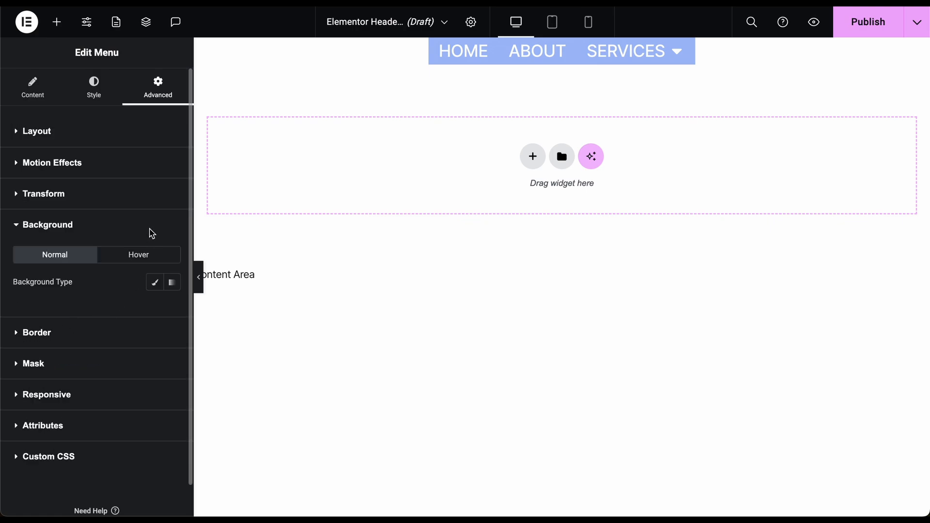
left_click(155, 284)
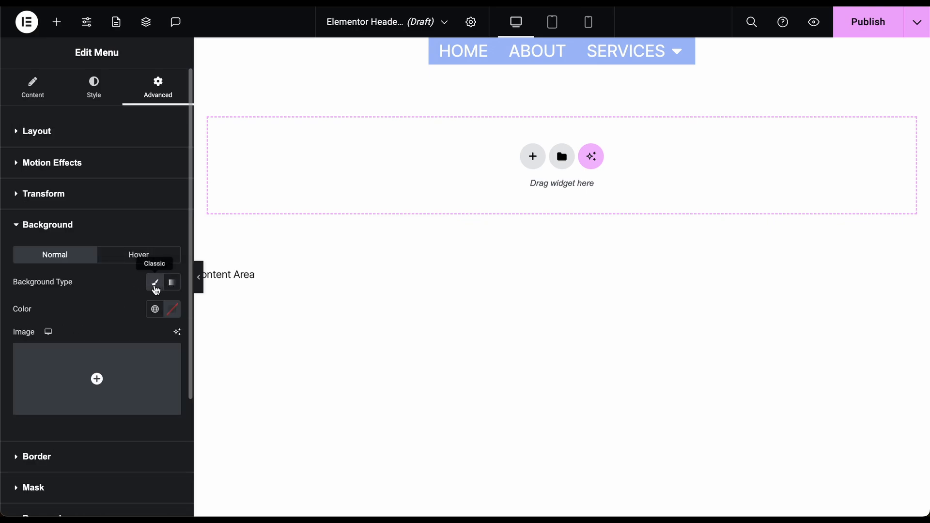
left_click(177, 316)
left_click(221, 384)
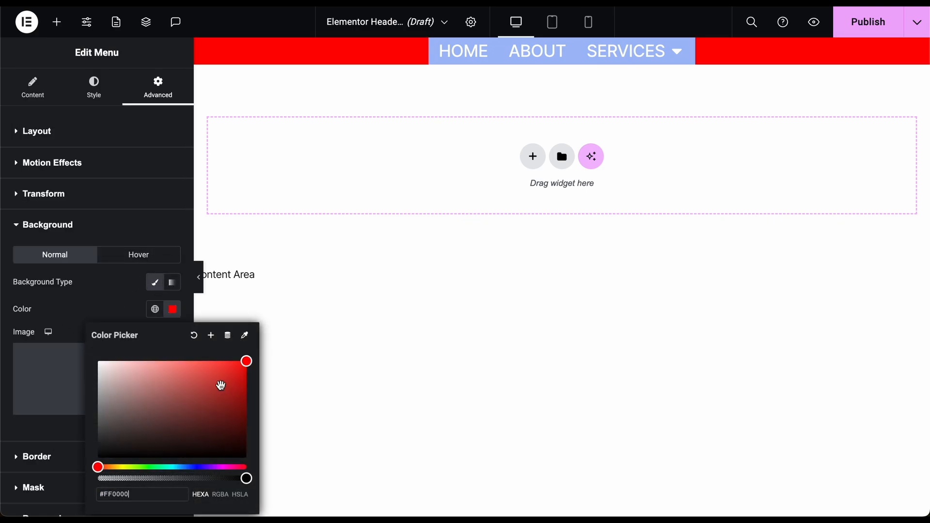
left_click(137, 296)
left_click(155, 310)
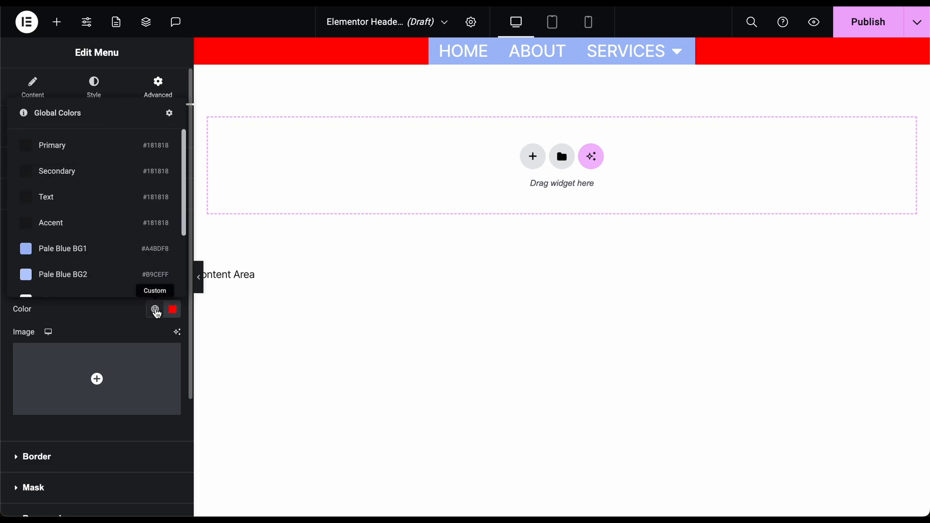
left_click(47, 252)
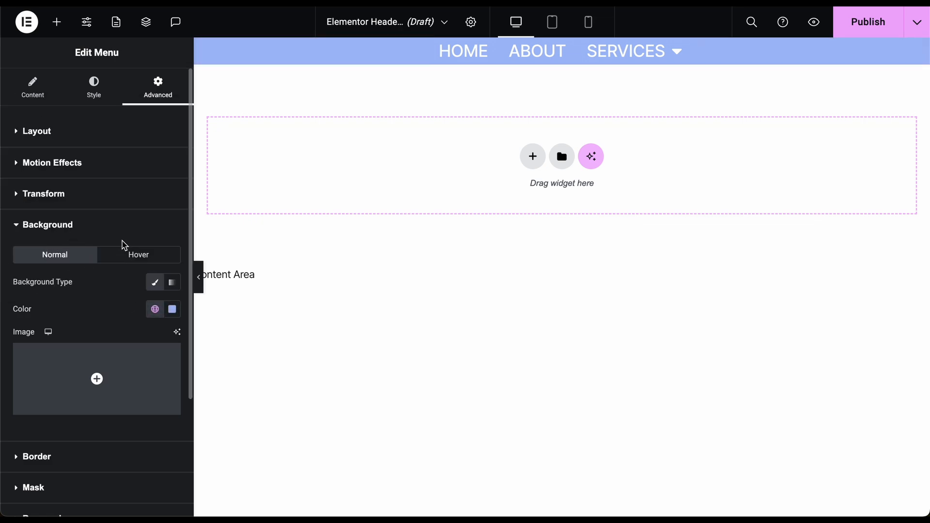
scroll(125, 319, "down", 3)
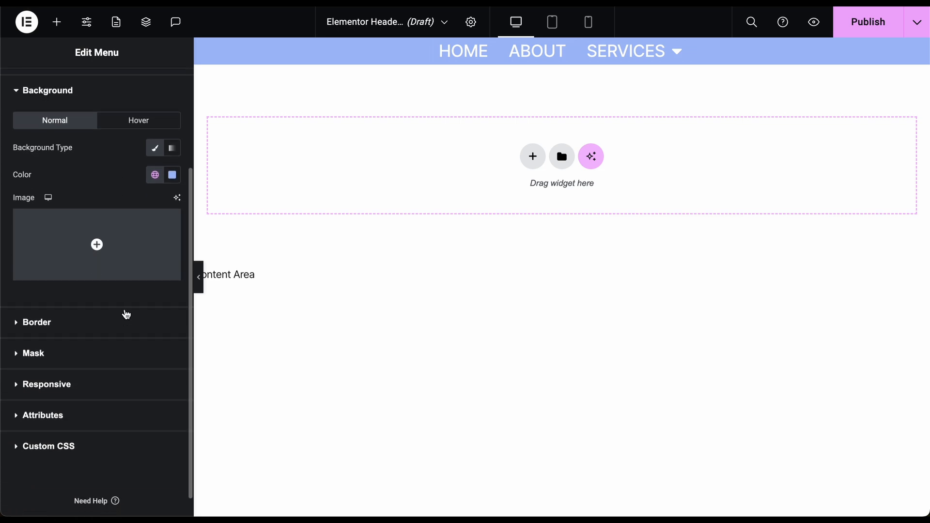
scroll(125, 312, "up", 3)
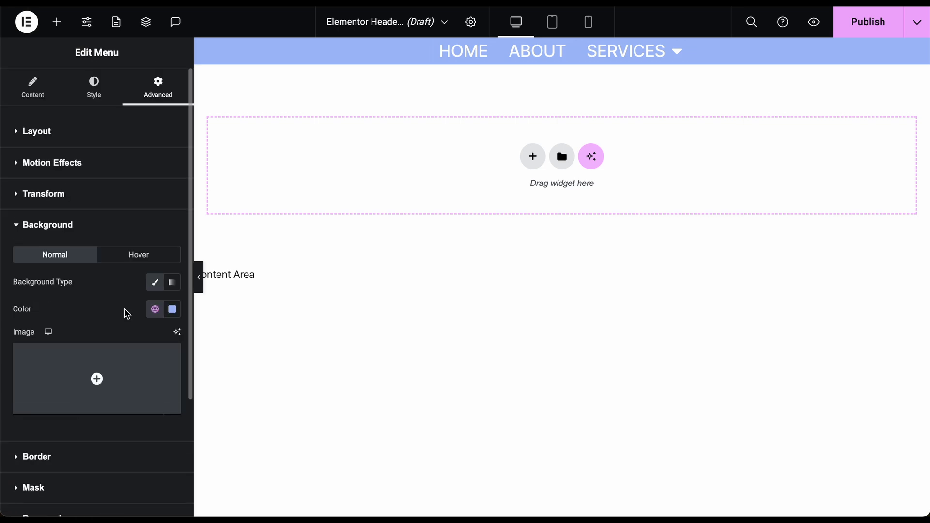
Try the Start item position for the menu, and set the items back to Center.
left_click(23, 133)
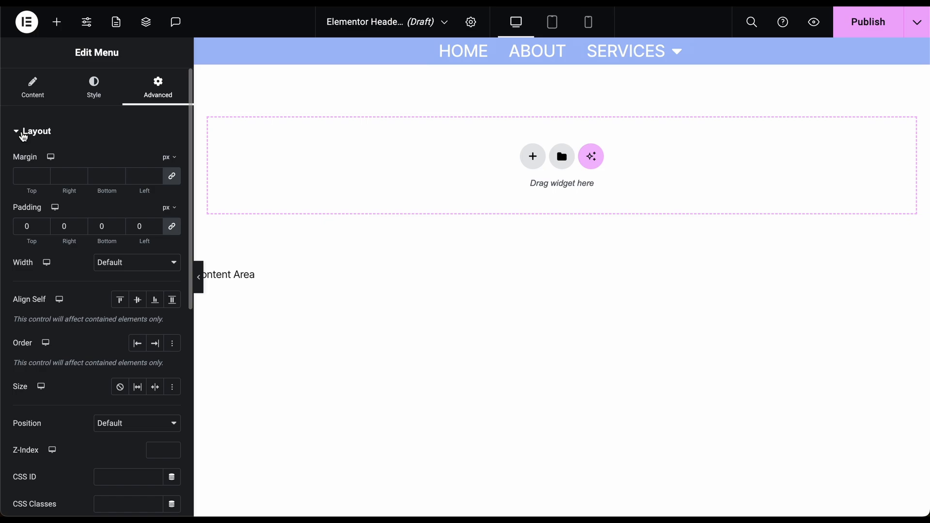
left_click(40, 98)
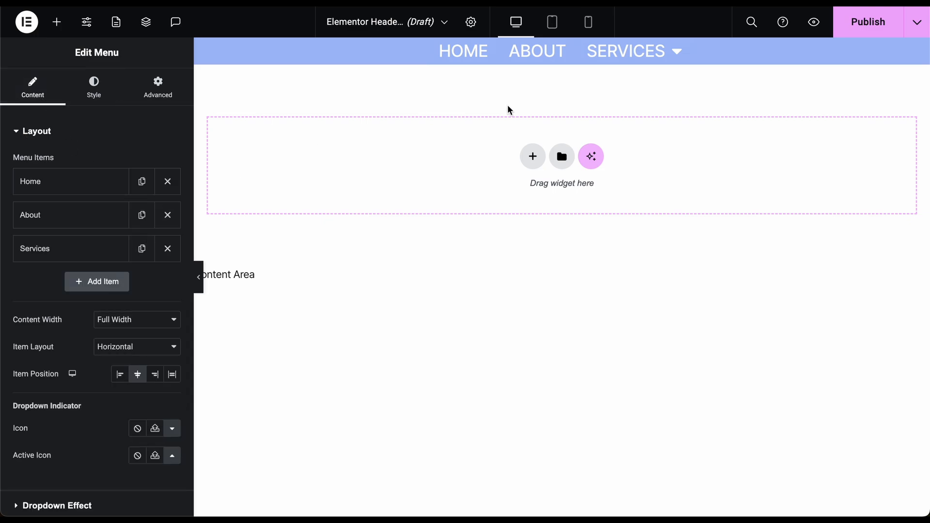
left_click(121, 375)
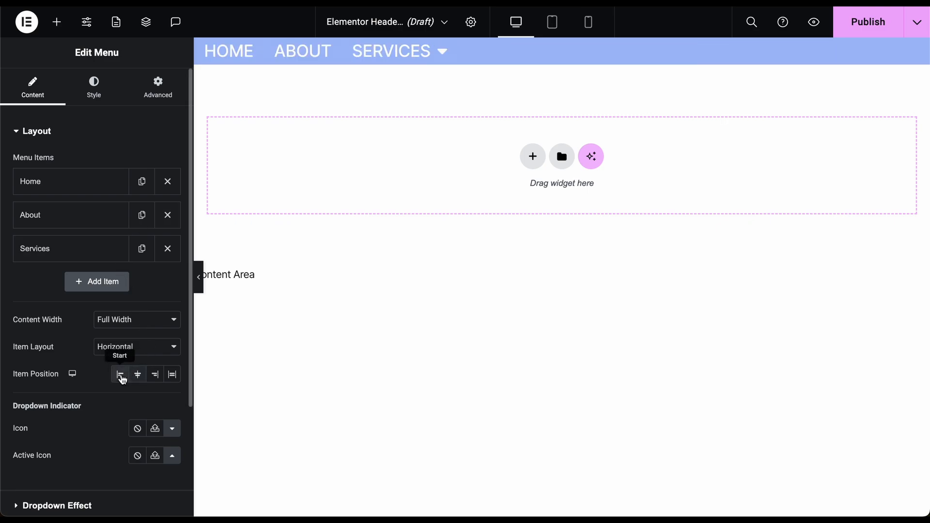
left_click(138, 378)
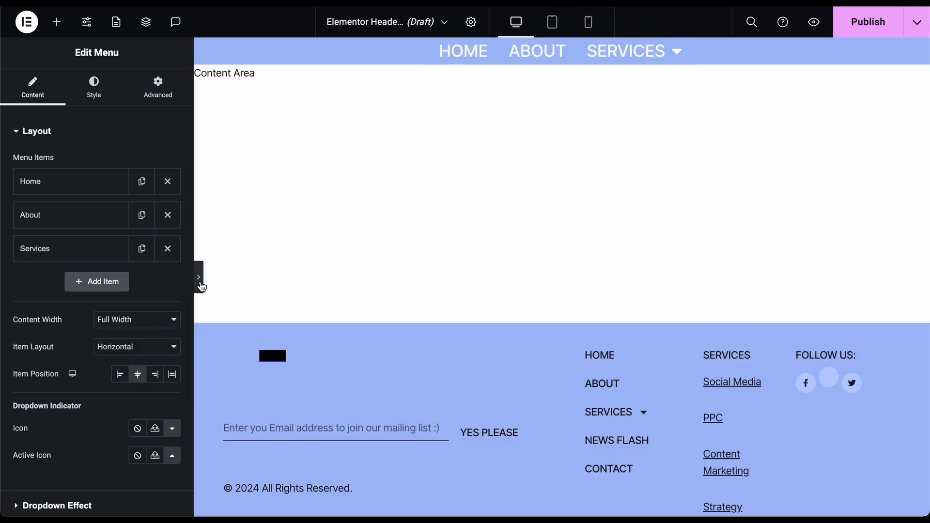
Preview the header at full width and check how the Services dropdown opens and closes.
left_click(199, 285)
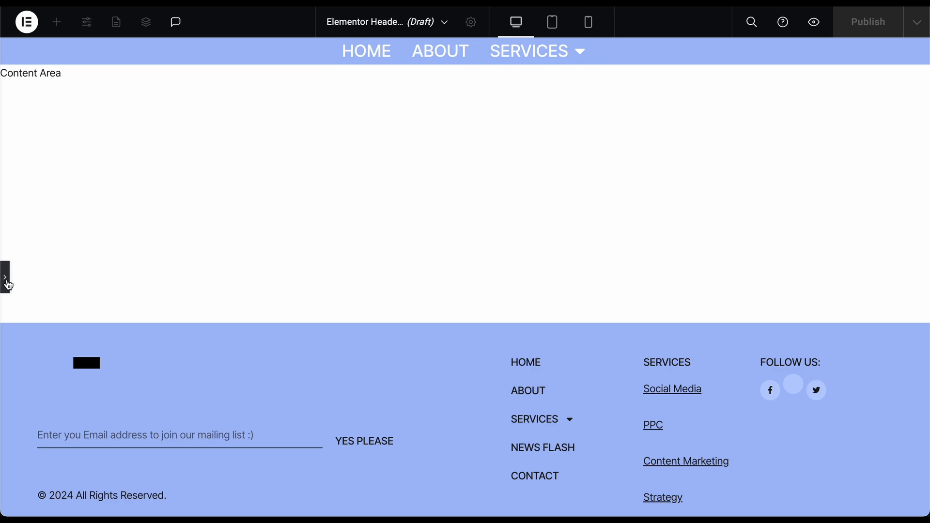
left_click(5, 283)
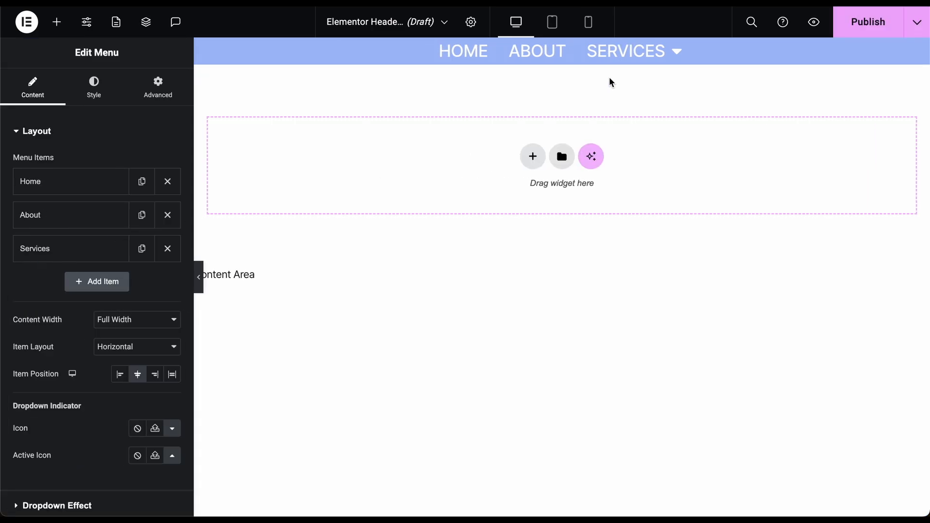
left_click(626, 48)
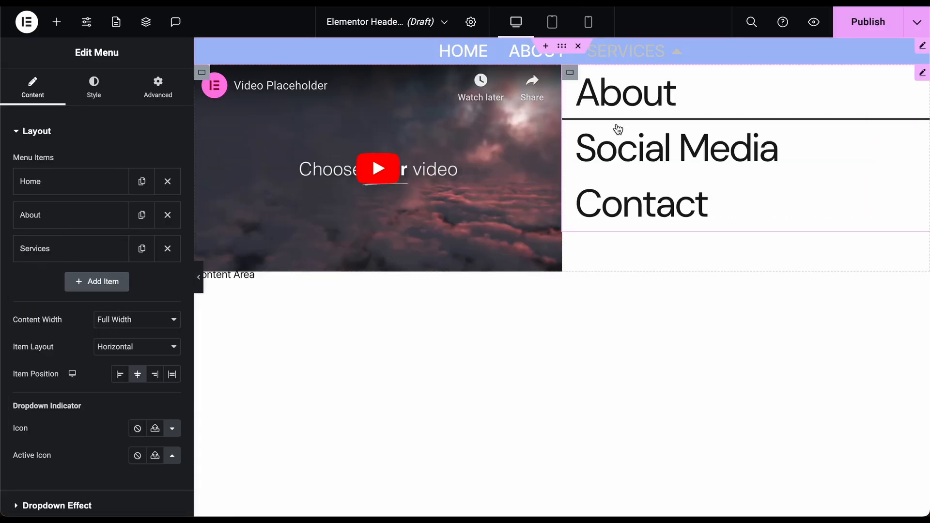
left_click(199, 282)
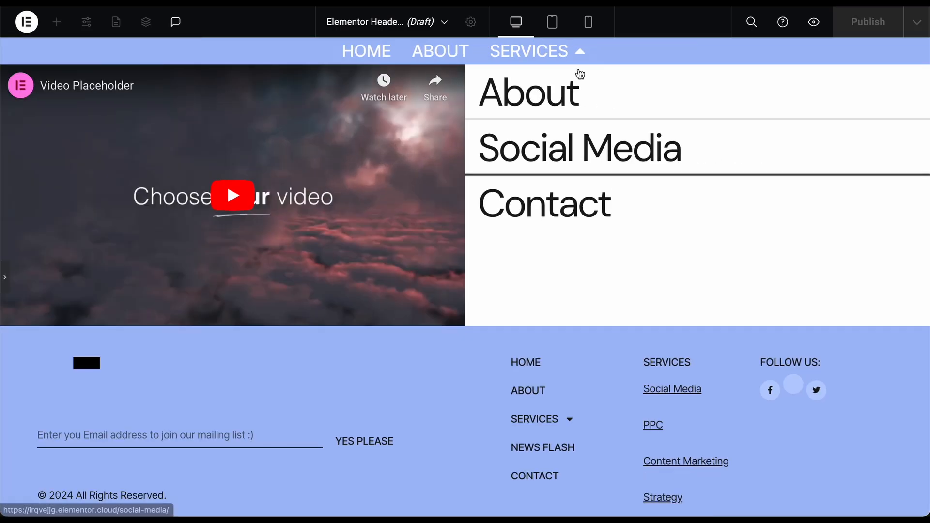
left_click(580, 54)
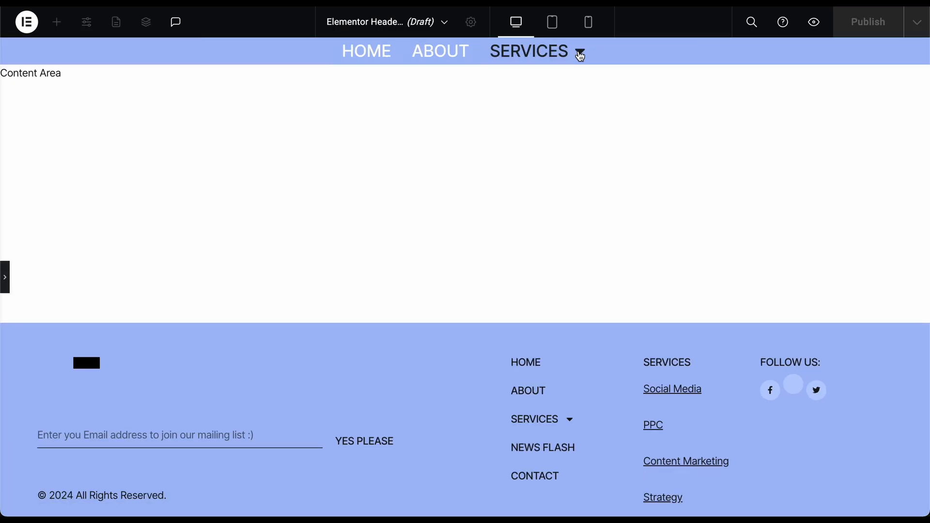
left_click(580, 53)
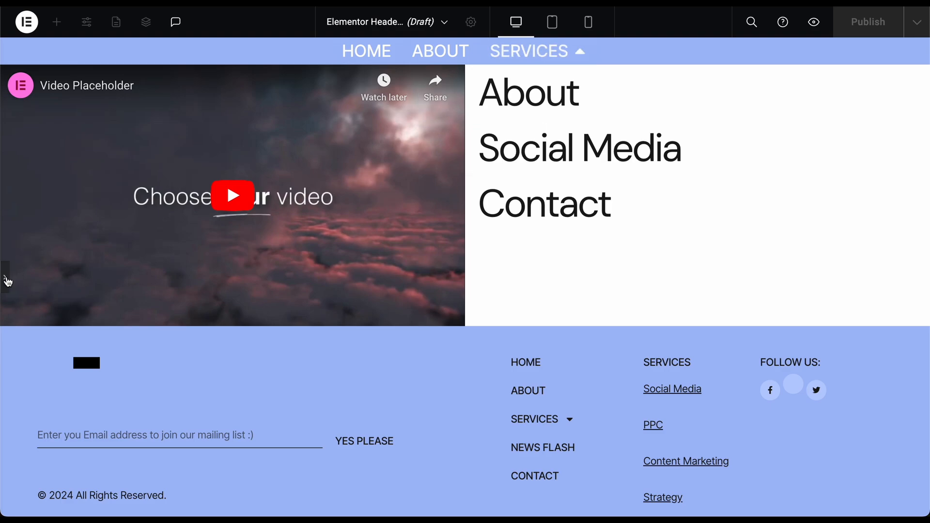
left_click(7, 281)
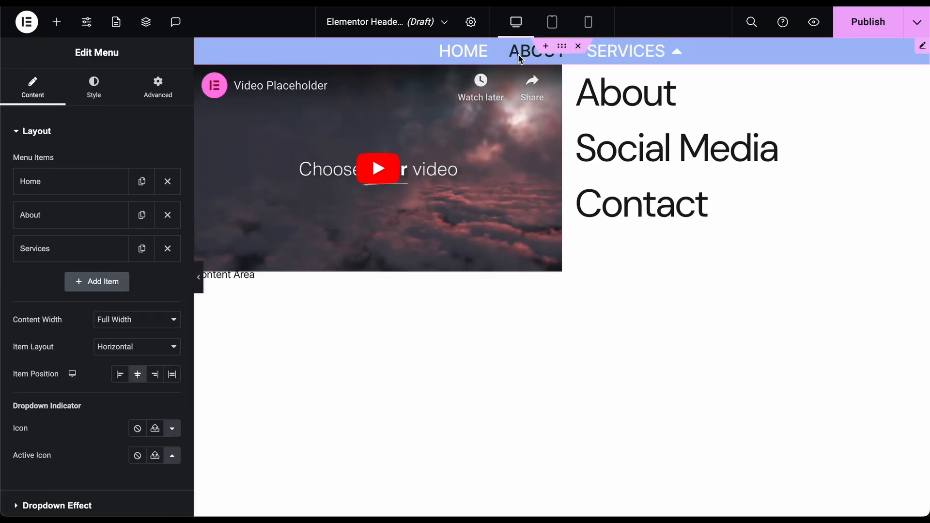
Turn on dropdown content for the About menu item.
left_click(83, 213)
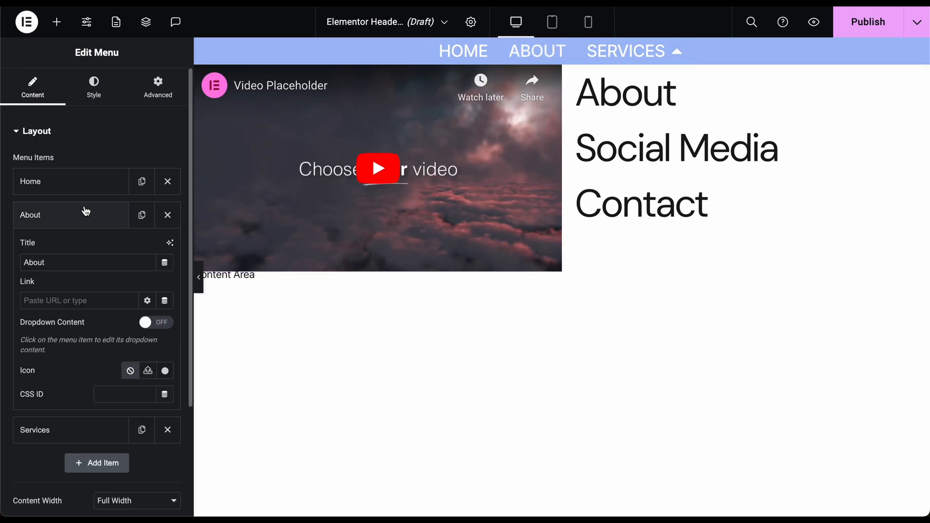
left_click(647, 56)
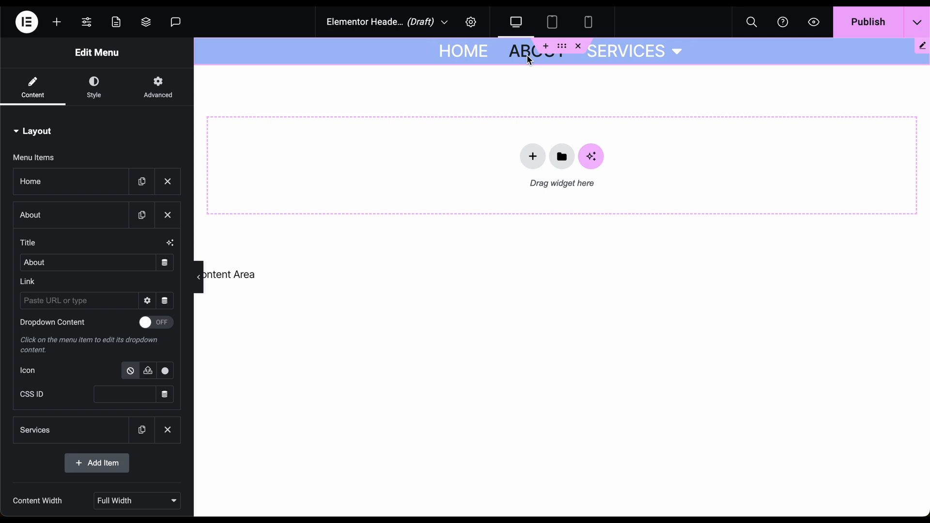
left_click(533, 156)
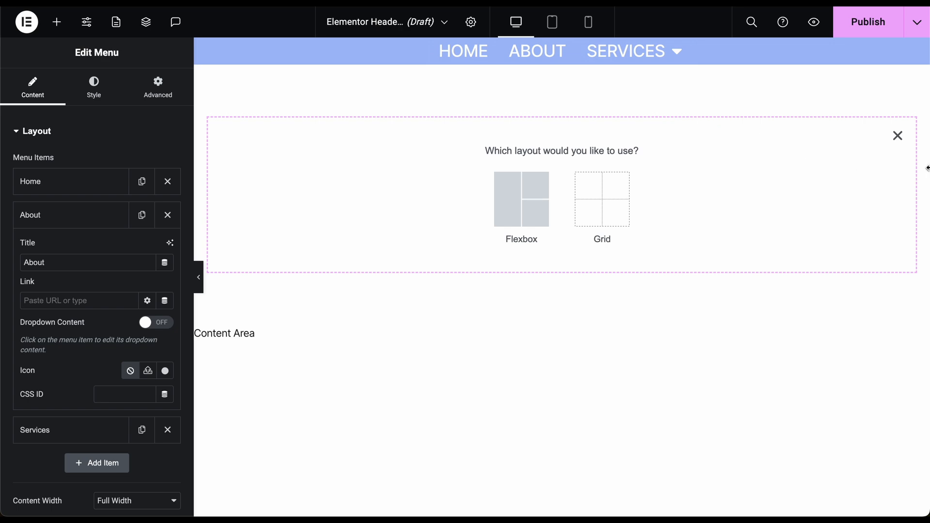
left_click(897, 136)
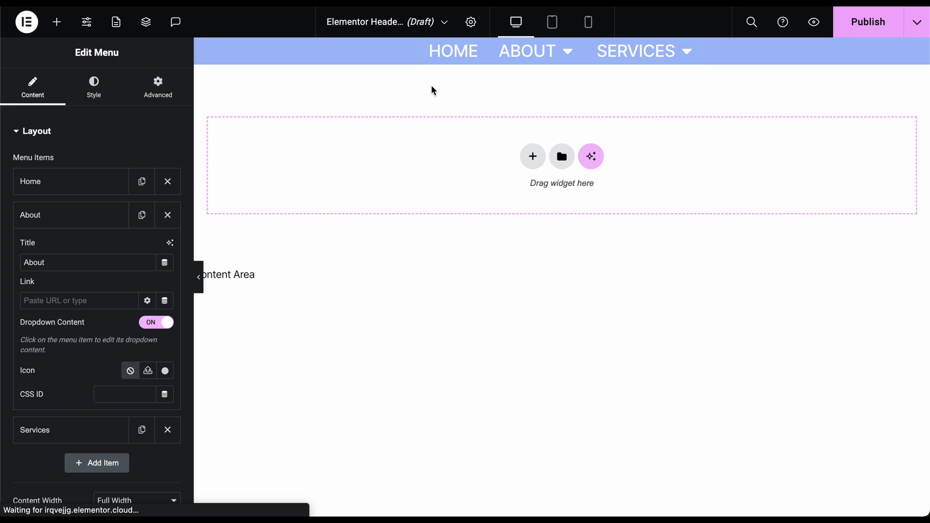
Add a flexbox container structure with three columns and two rows to the About menu item's empty dropdown.
left_click(541, 50)
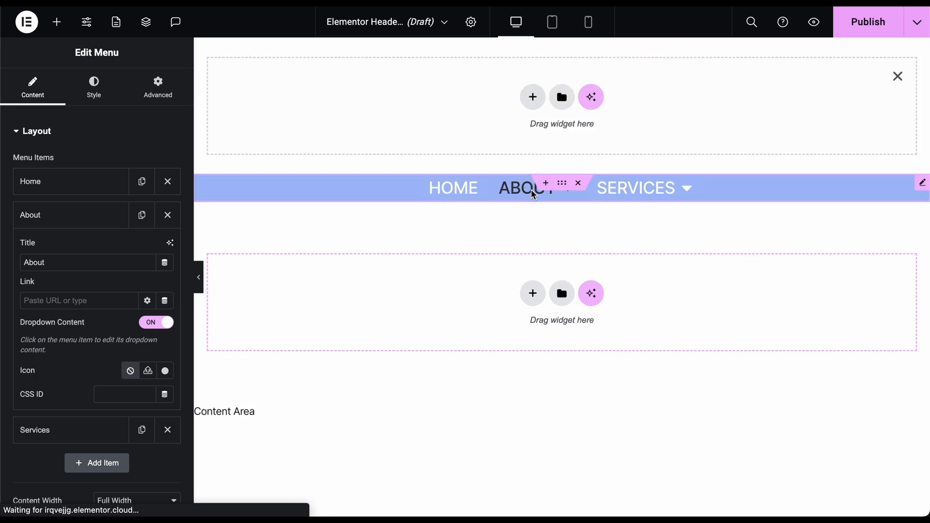
left_click(534, 188)
left_click(898, 76)
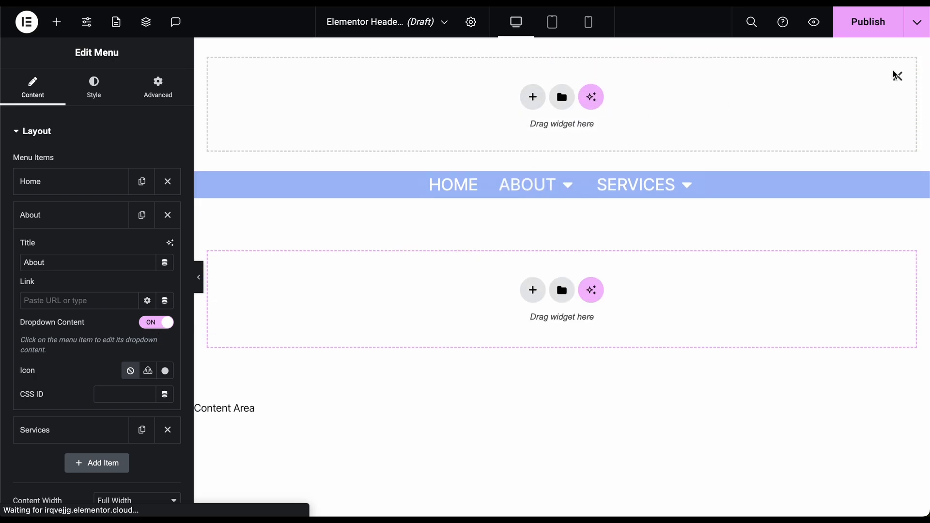
left_click(528, 54)
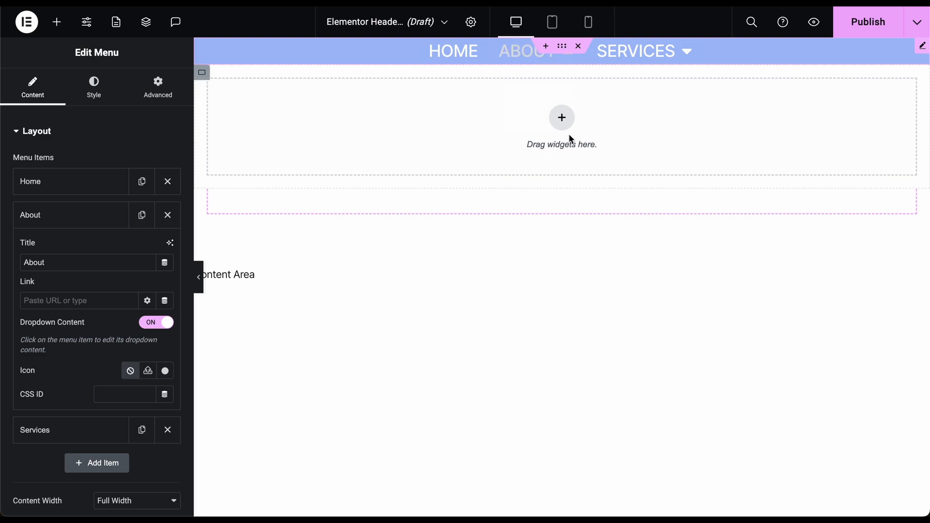
left_click(561, 118)
left_click(619, 188)
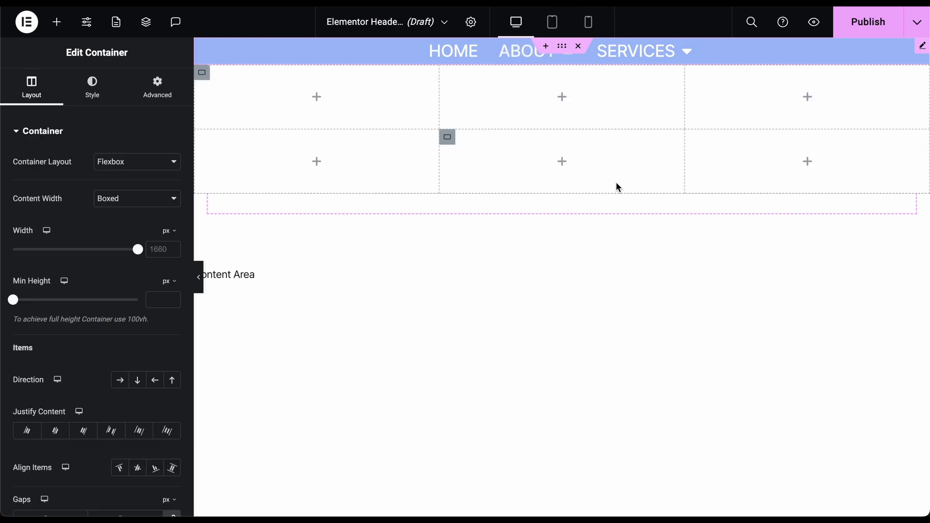
Add a Search Form widget to the first cell of the About dropdown's container structure.
left_click(316, 96)
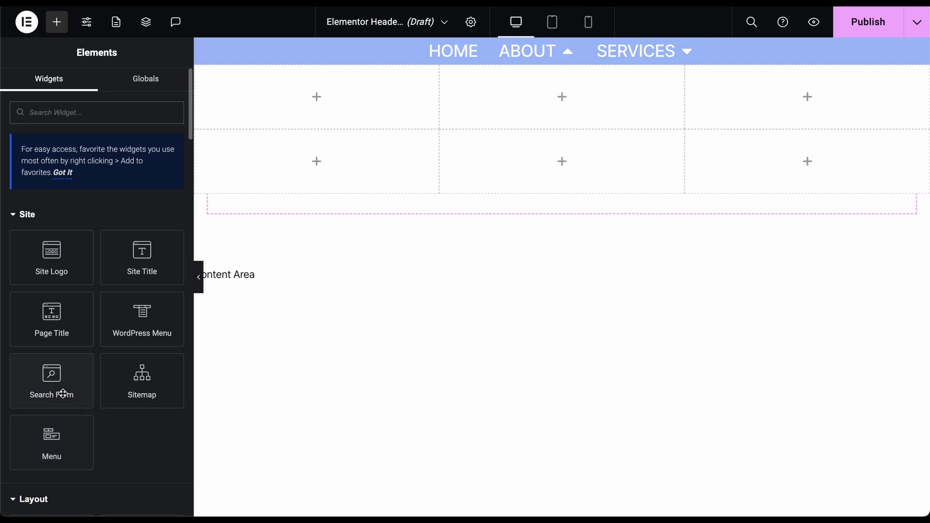
left_click_drag(62, 390, 358, 110)
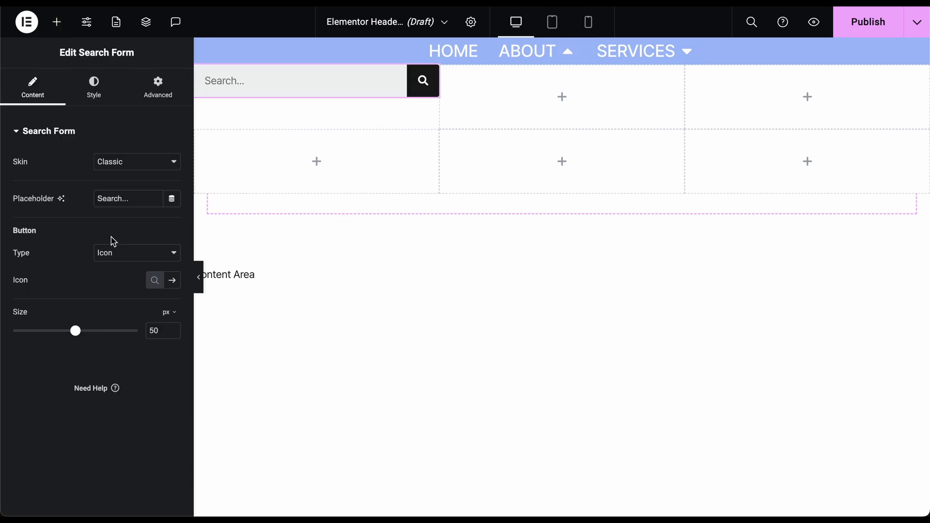
Add a Text Editor widget to the first cell of the second row in the About dropdown's container structure.
left_click(57, 23)
scroll(118, 332, "down", 6)
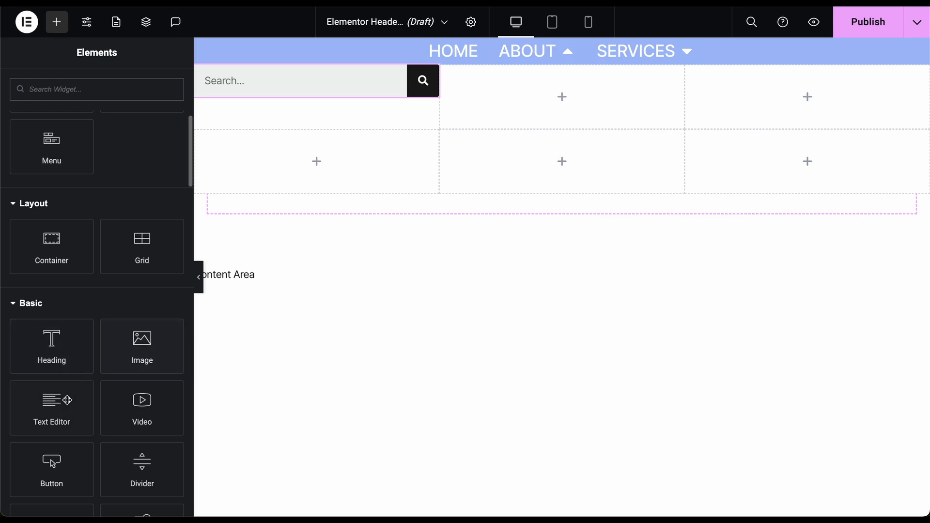
left_click_drag(67, 399, 310, 192)
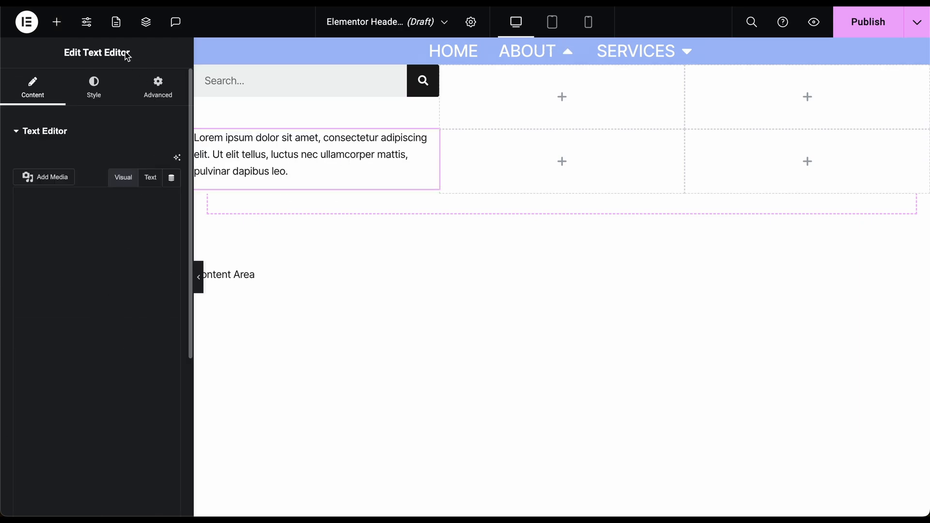
Add a Video widget to the middle cell of the second row in the About dropdown.
left_click(57, 23)
scroll(129, 326, "down", 9)
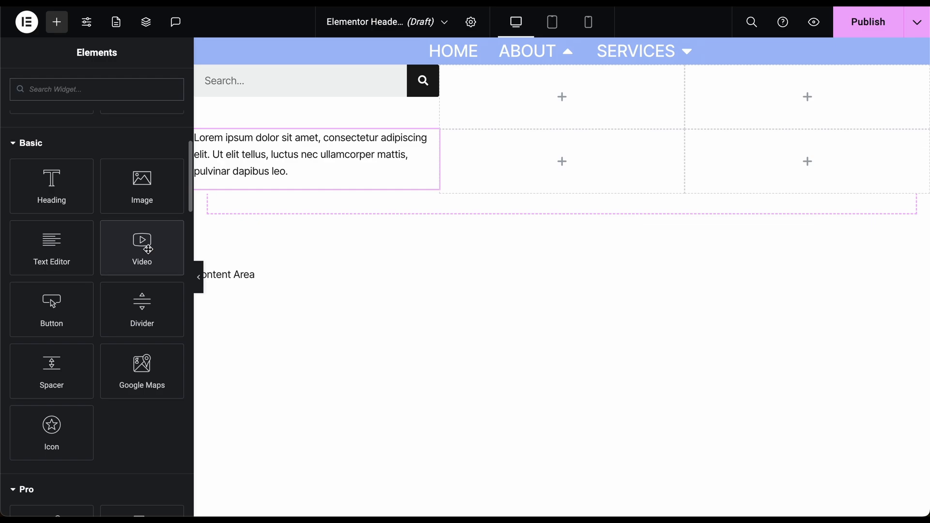
left_click_drag(148, 250, 510, 143)
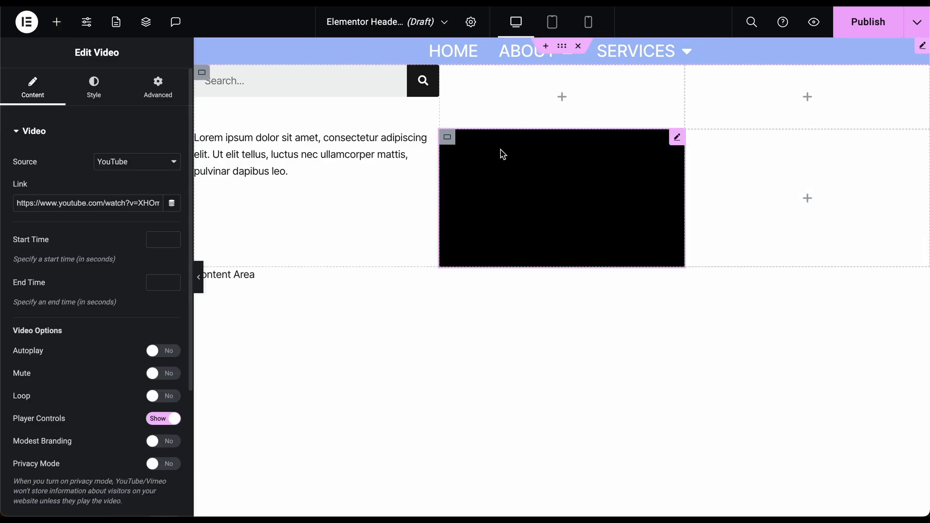
scroll(87, 405, "down", 4)
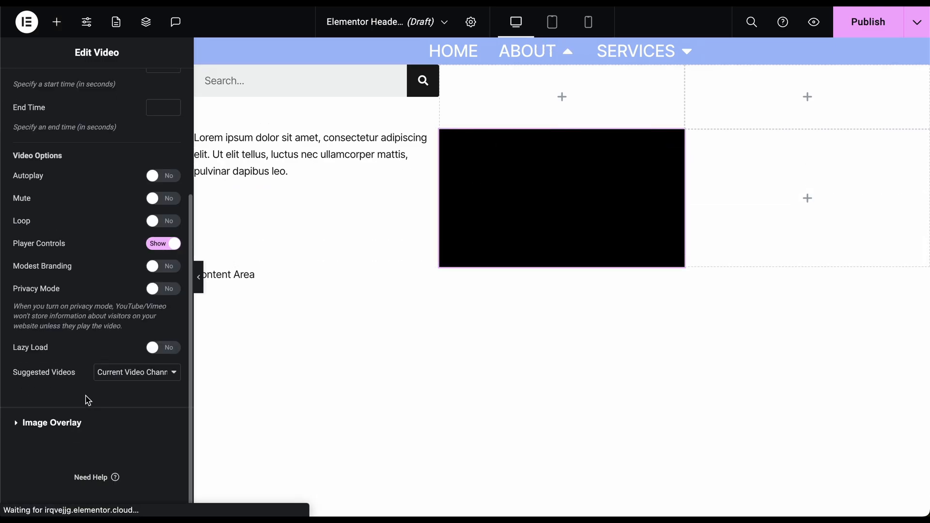
left_click(57, 22)
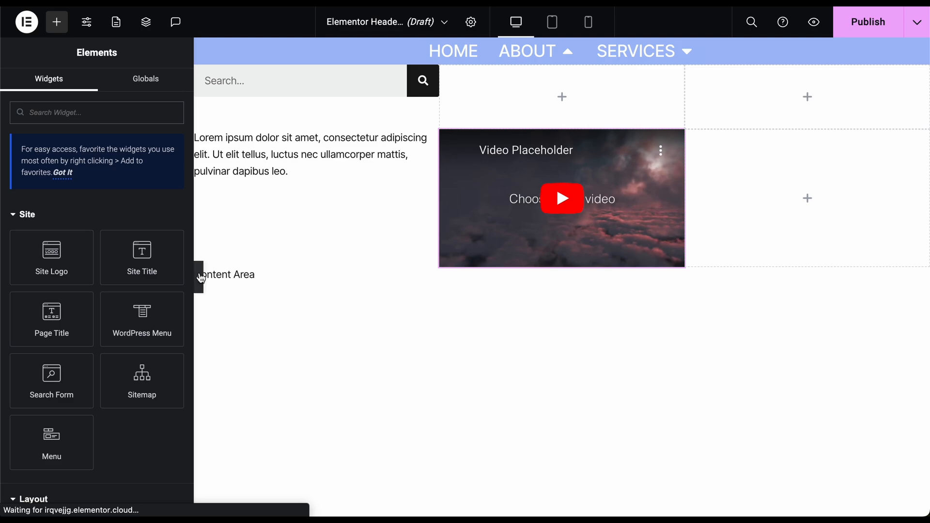
Preview the header at full width and check how the About and Services dropdowns open and close.
left_click(201, 277)
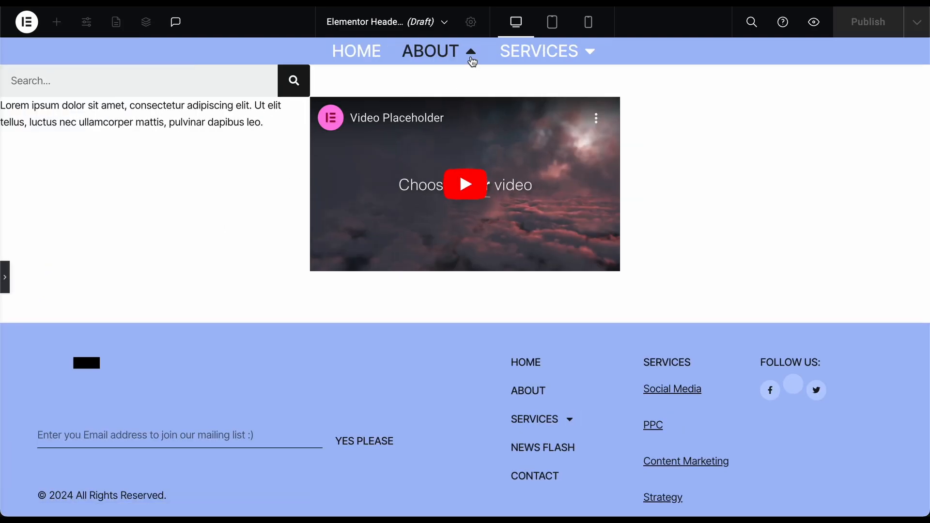
left_click(472, 61)
left_click(472, 61)
left_click(472, 61)
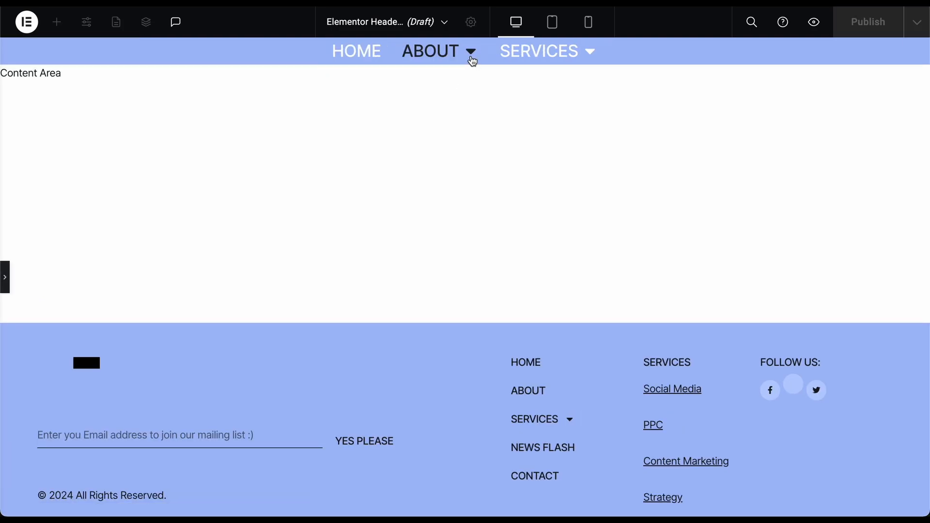
left_click(592, 57)
left_click(592, 56)
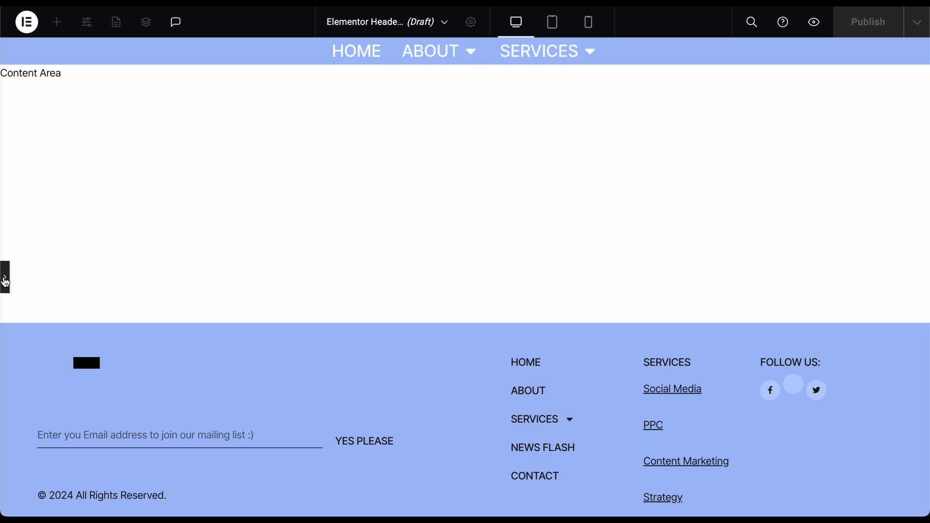
Turn off dropdown content for the About menu item.
left_click(5, 281)
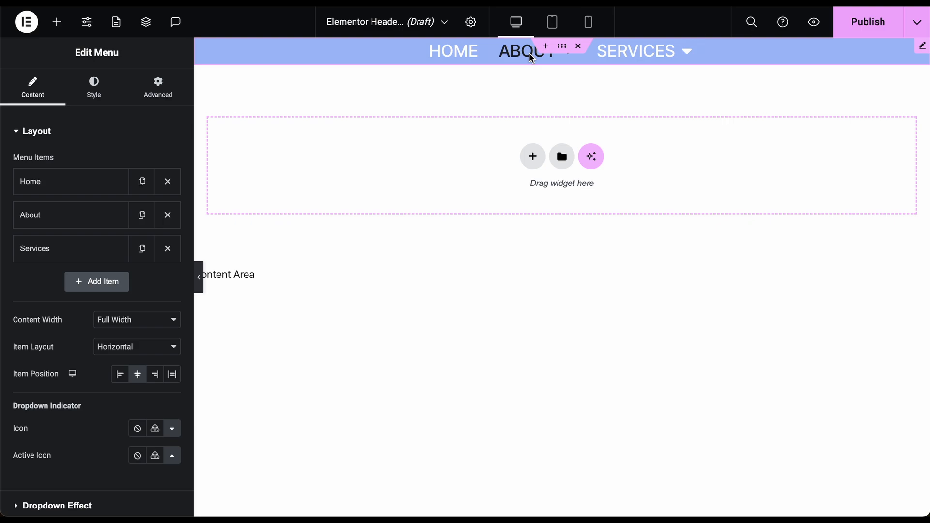
left_click(99, 214)
left_click(157, 324)
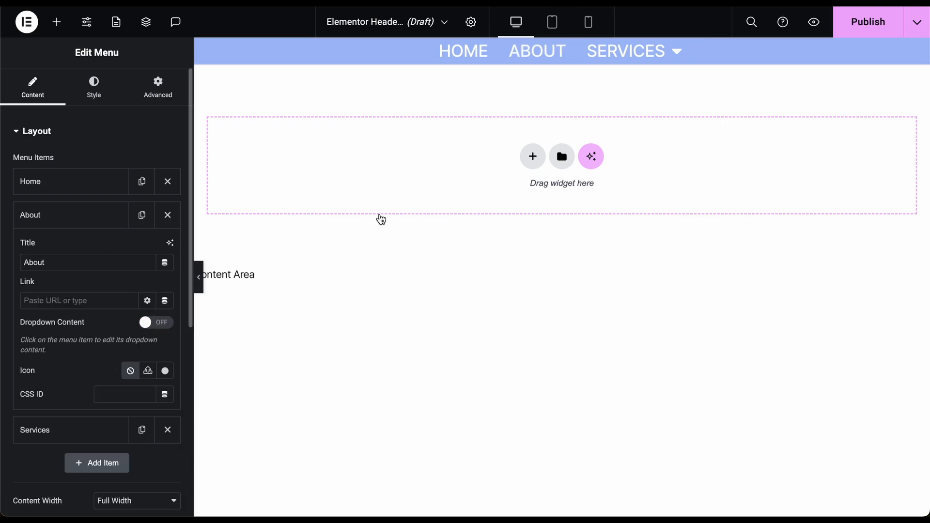
Publish the header template with a display condition that includes the Entire Site.
left_click(866, 22)
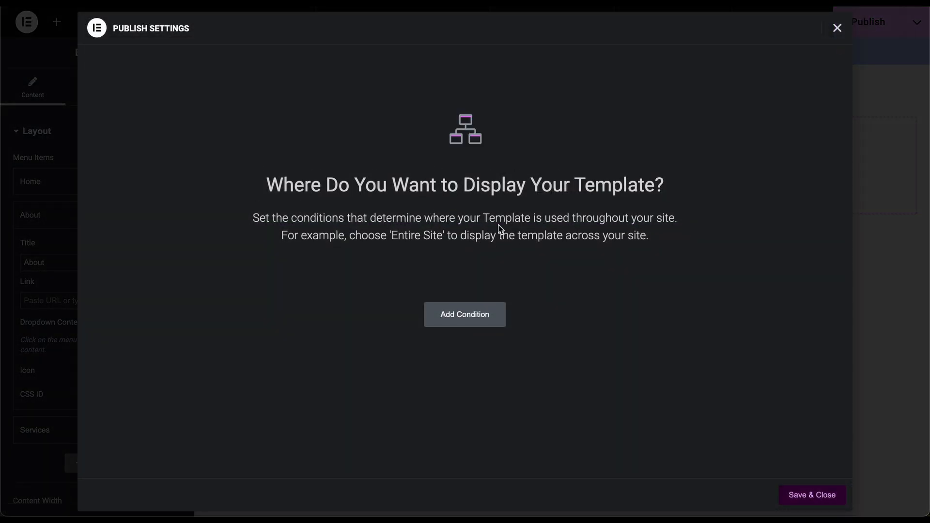
left_click(482, 321)
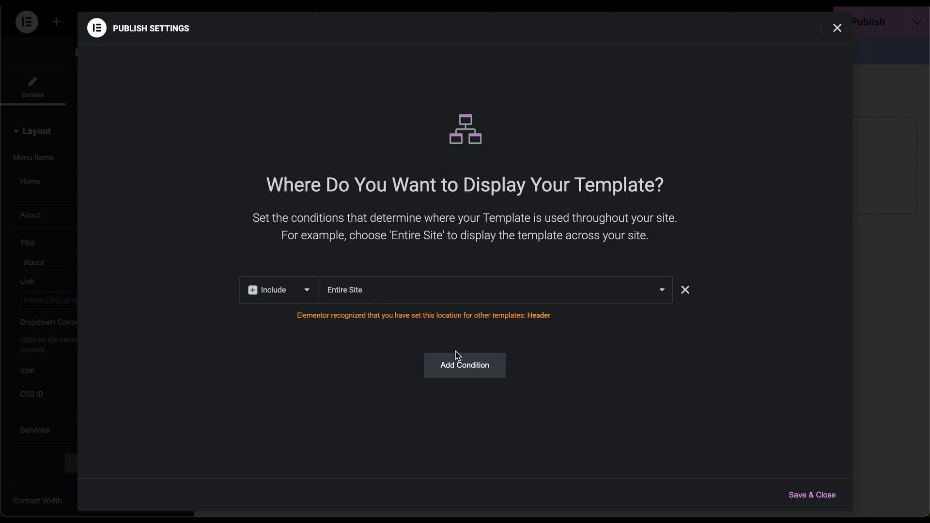
left_click(822, 501)
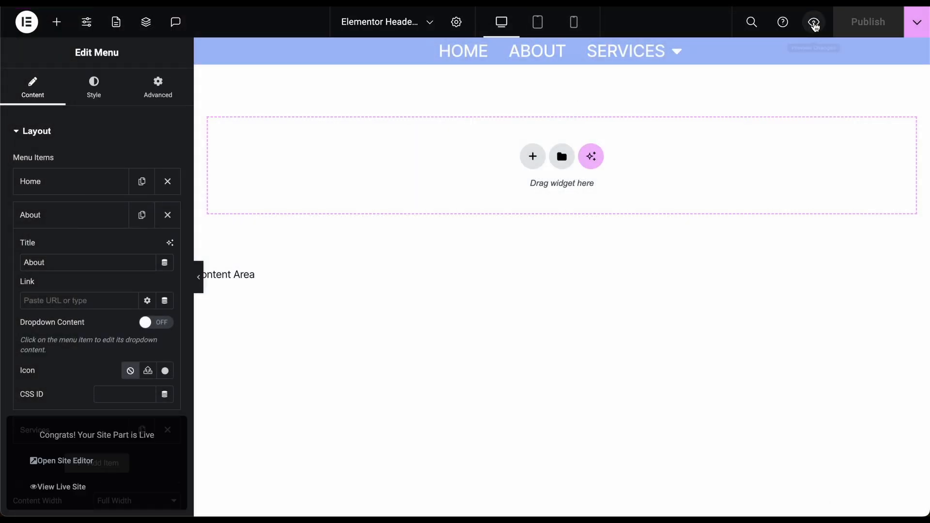
Preview the published header and open the site's home page from the footer to check the header there.
left_click(814, 24)
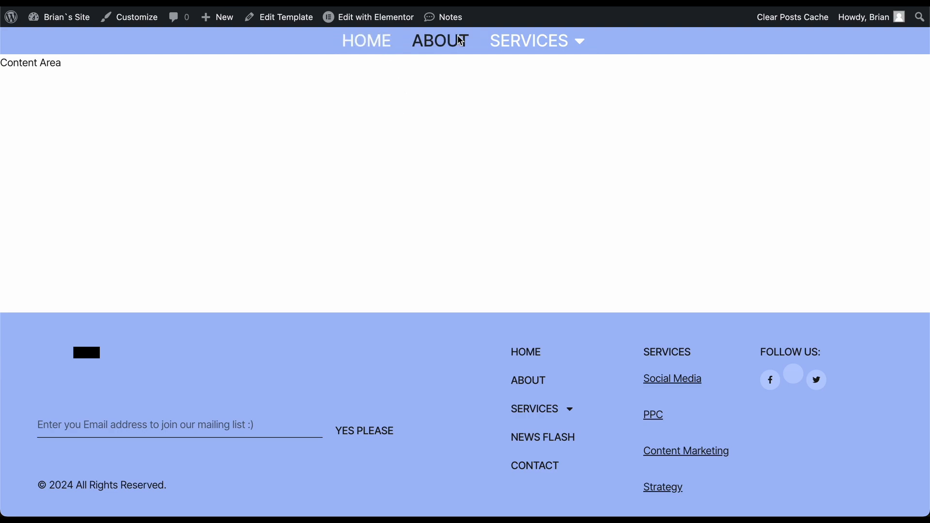
mouse_move(506, 44)
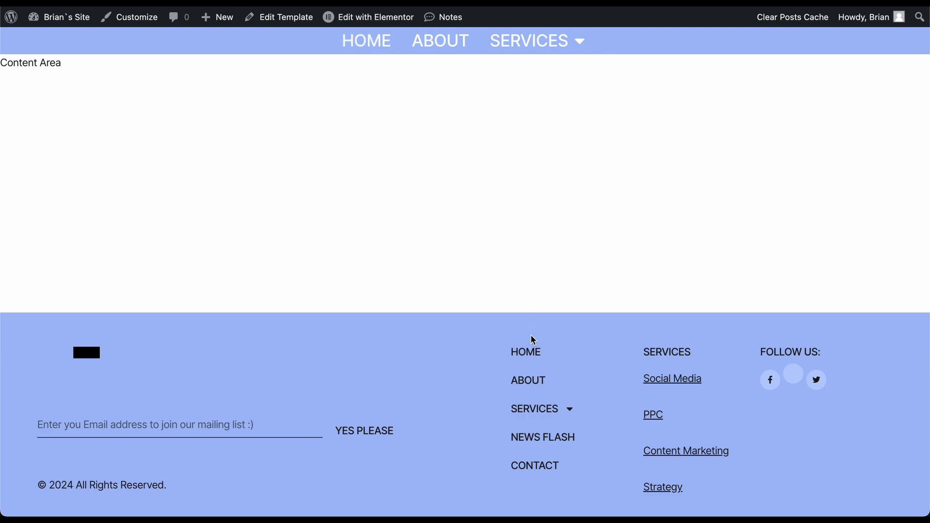
left_click(528, 357)
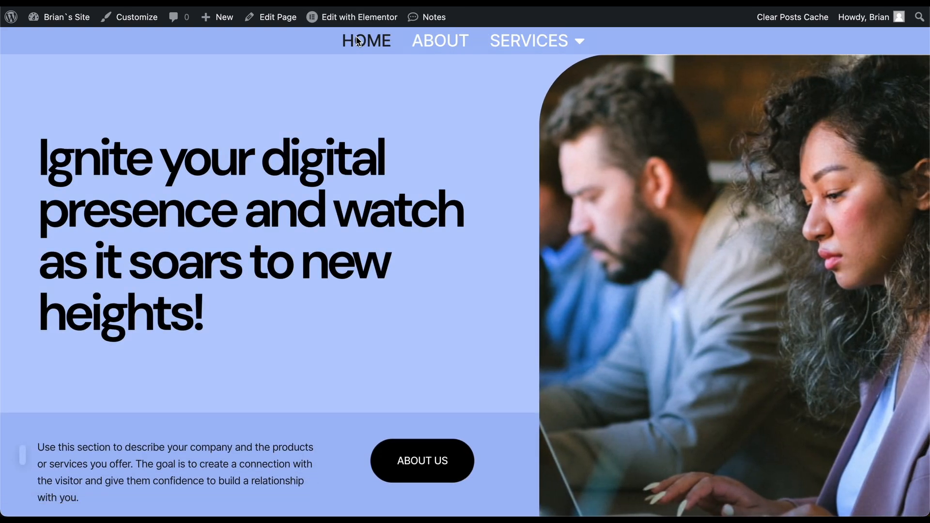
mouse_move(359, 23)
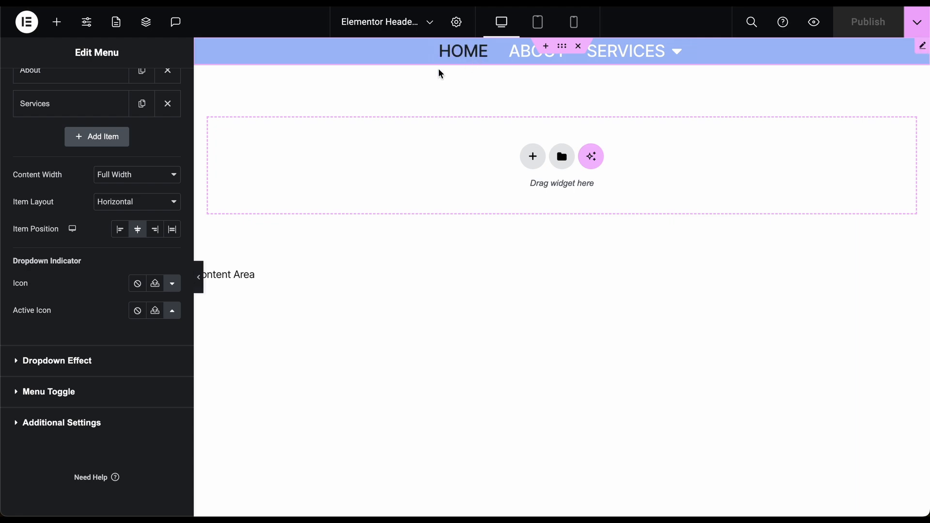
Set the Home menu item's link to the Internal URL dynamic tag.
scroll(129, 139, "up", 3)
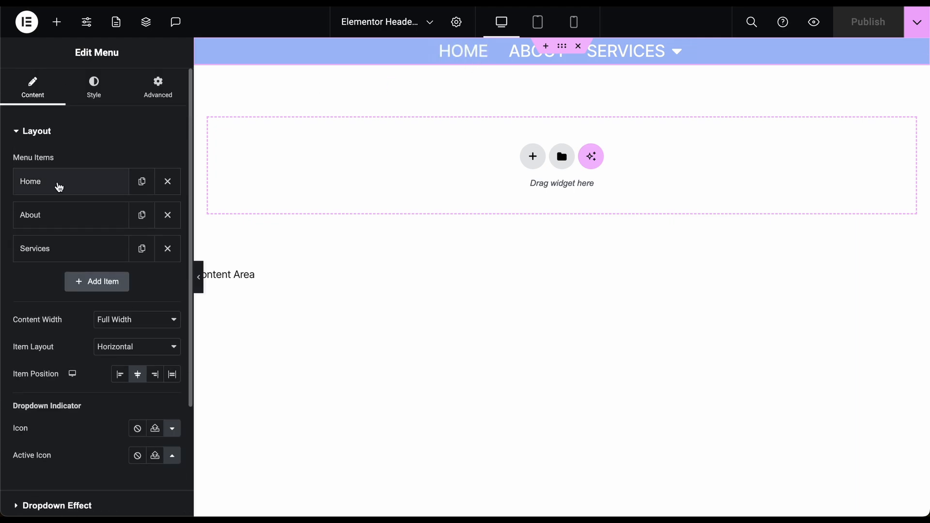
left_click(59, 187)
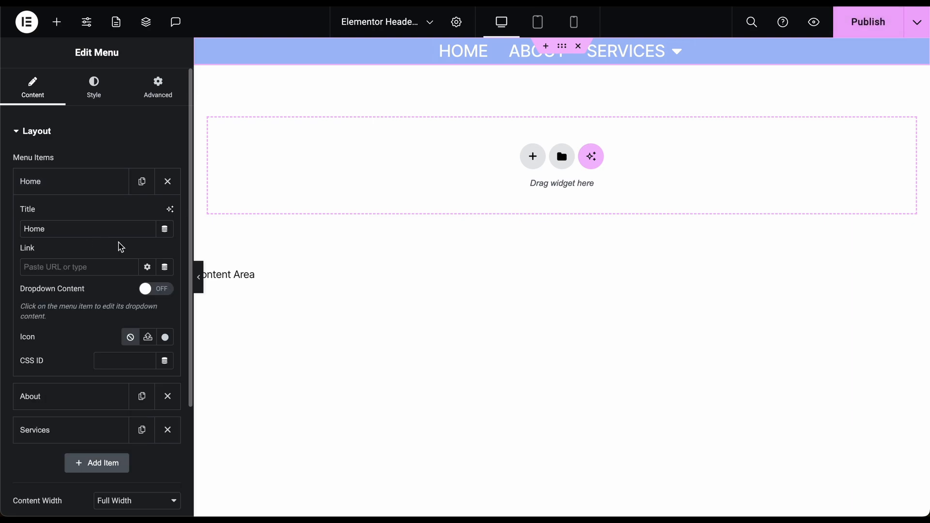
scroll(121, 247, "down", 2)
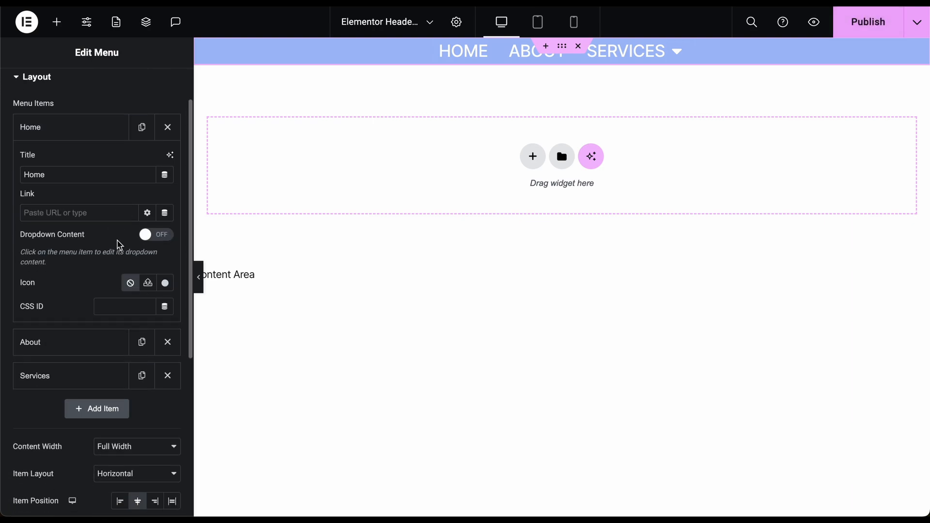
left_click(165, 214)
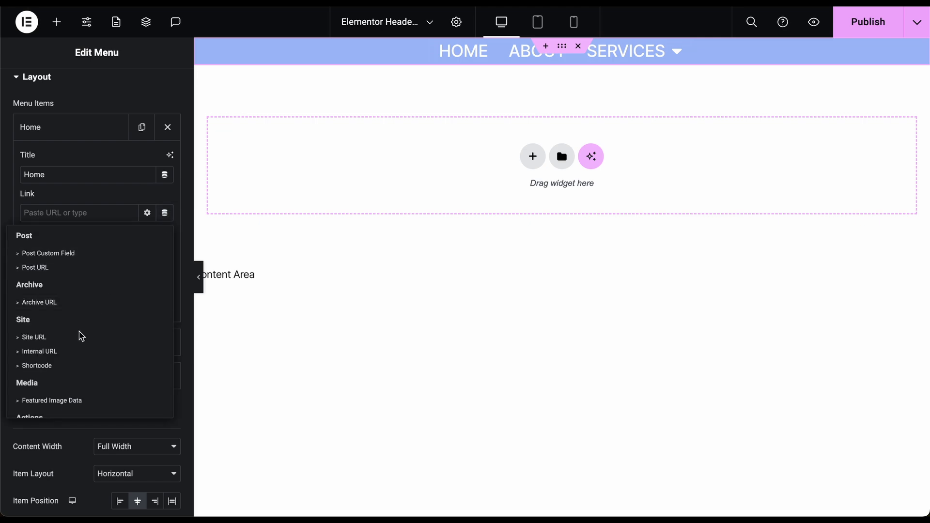
left_click(56, 352)
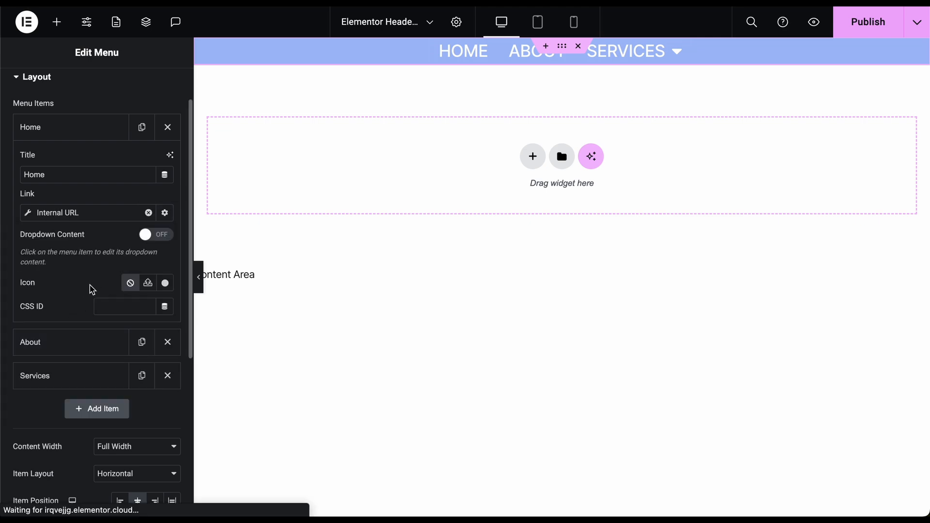
Point the Home menu item's internal URL to the Home page, using the Content type.
left_click(165, 214)
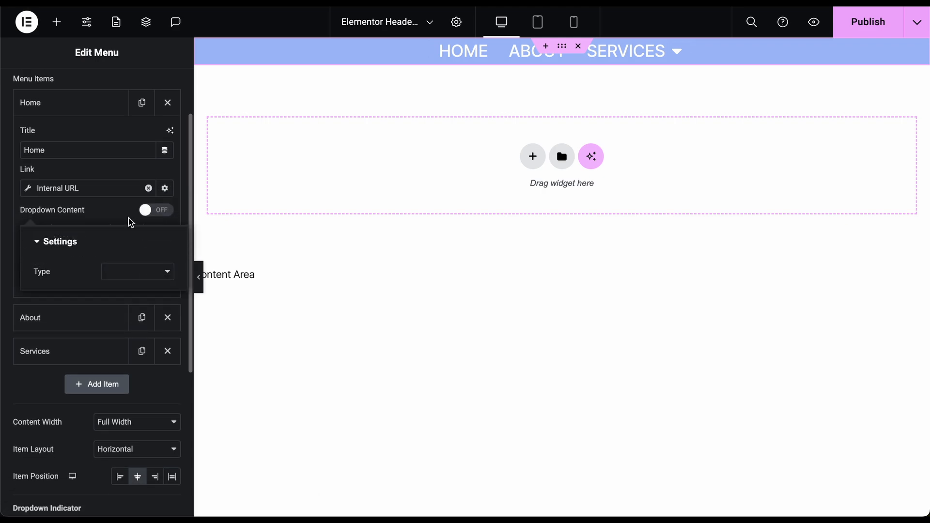
left_click(131, 272)
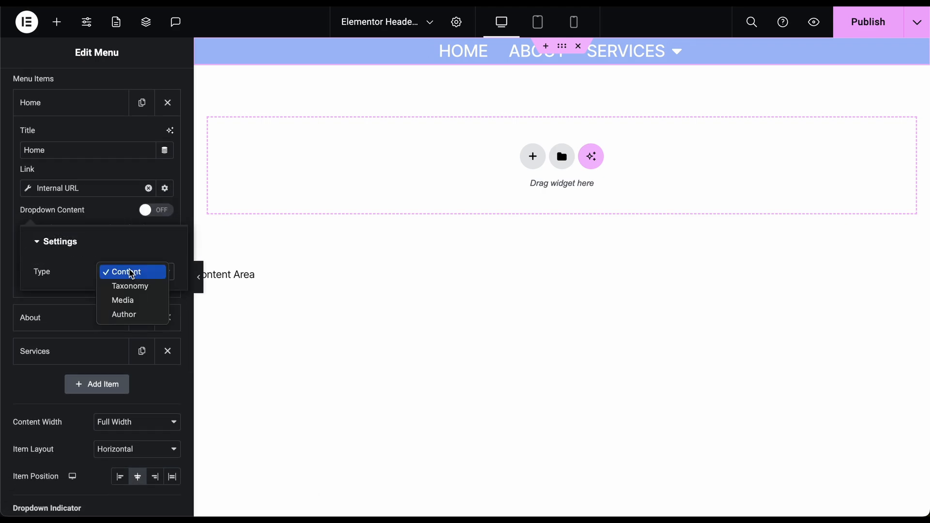
left_click(131, 273)
left_click(106, 314)
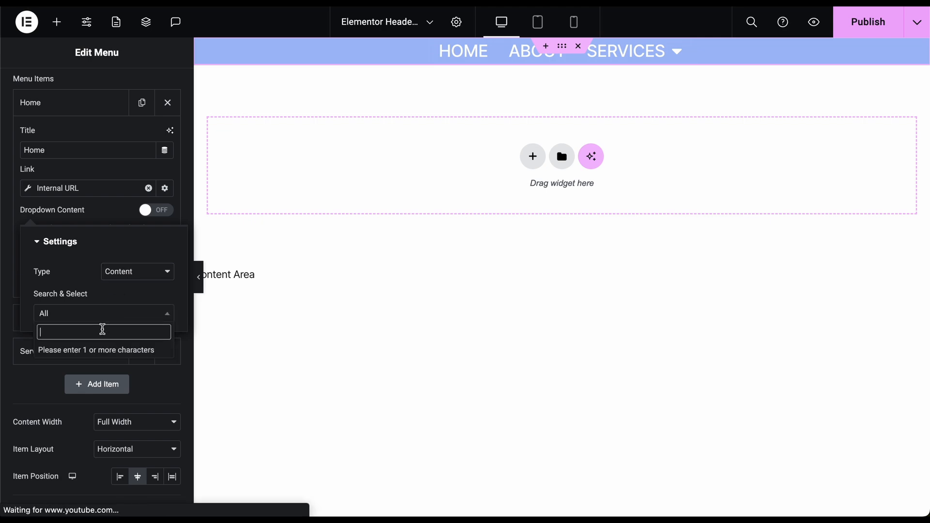
type("Home")
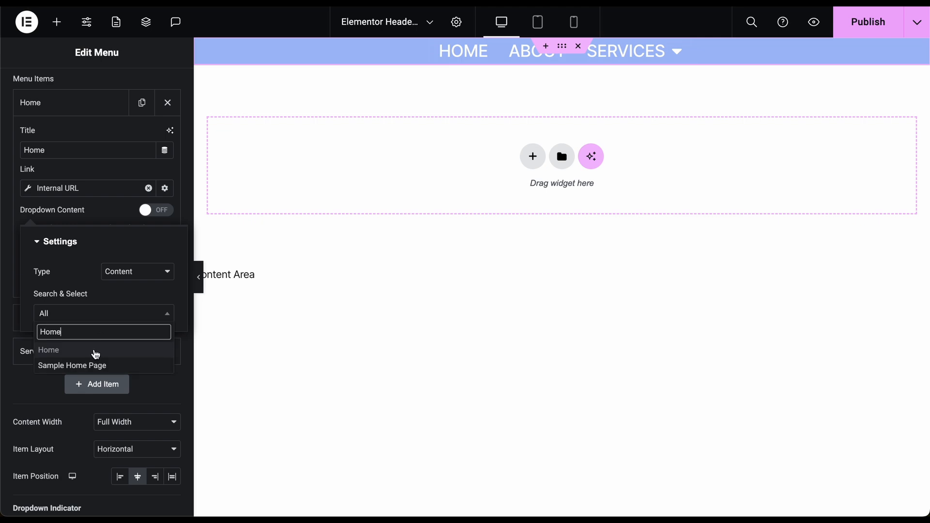
left_click(94, 351)
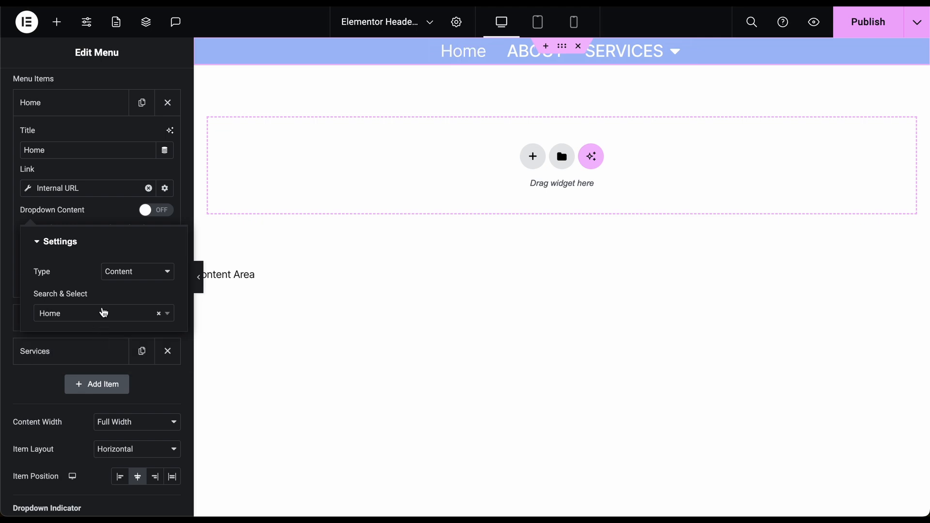
Publish the header changes, test the Home menu link in the preview and look through the home page.
left_click(847, 22)
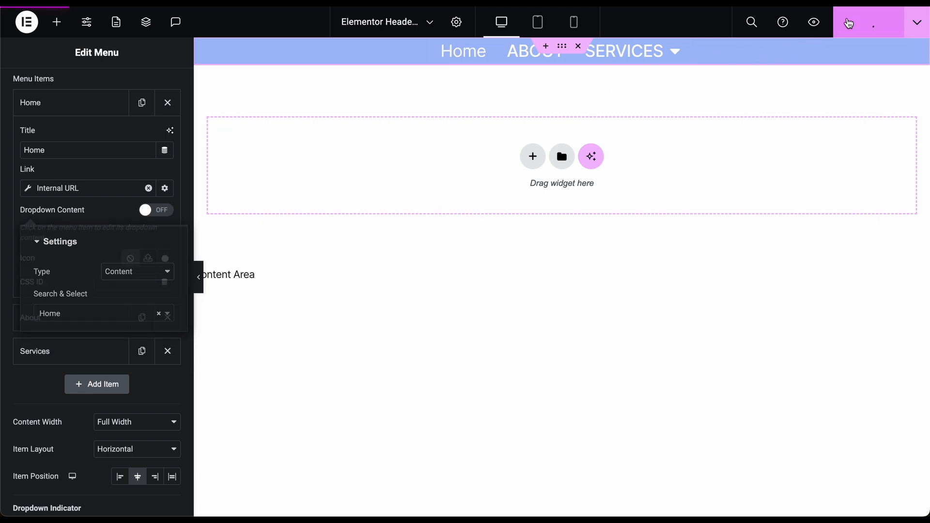
left_click(815, 26)
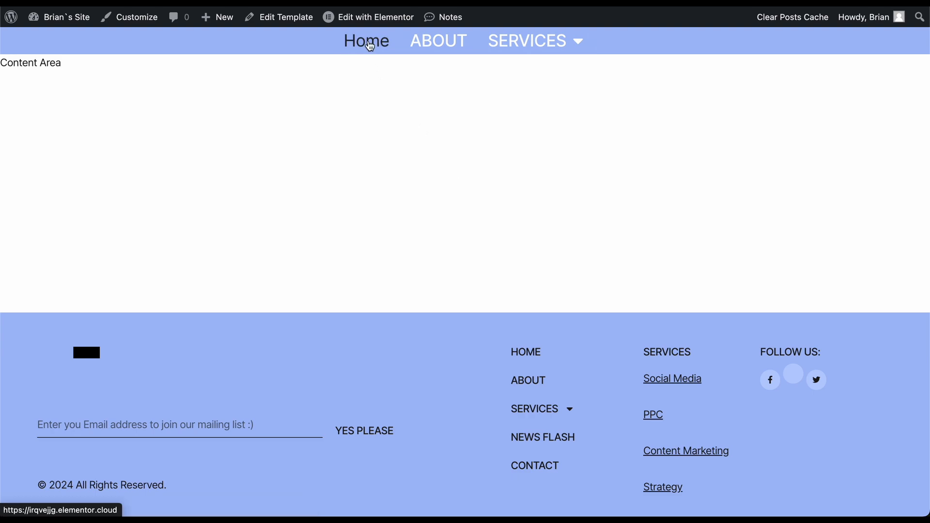
left_click(369, 43)
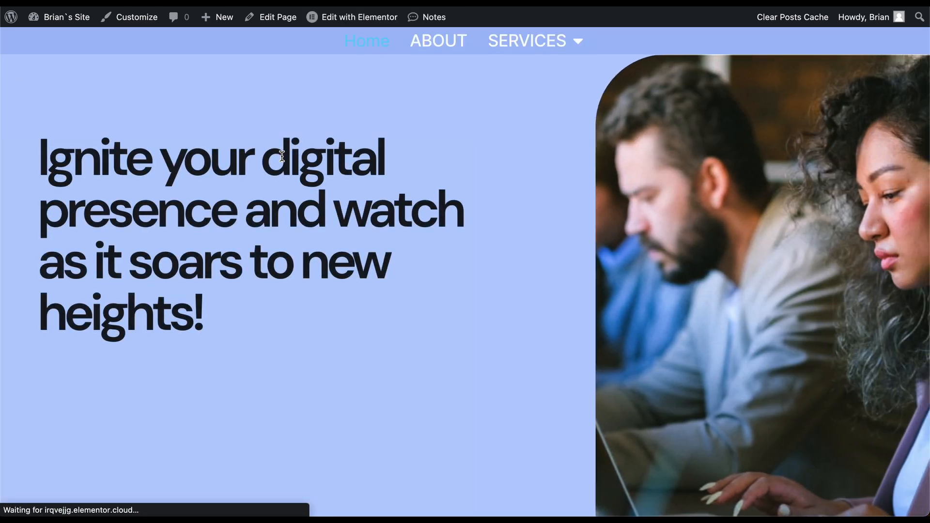
scroll(282, 156, "down", 15)
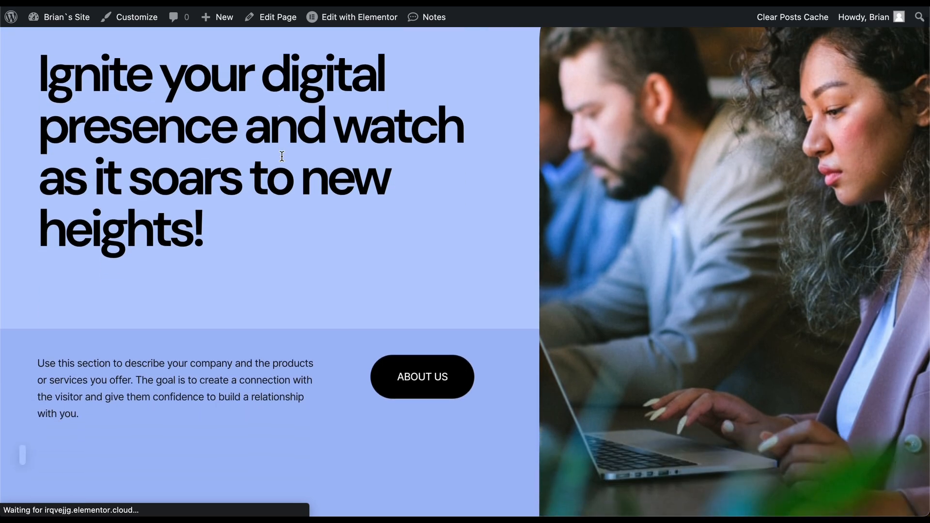
scroll(282, 159, "up", 15)
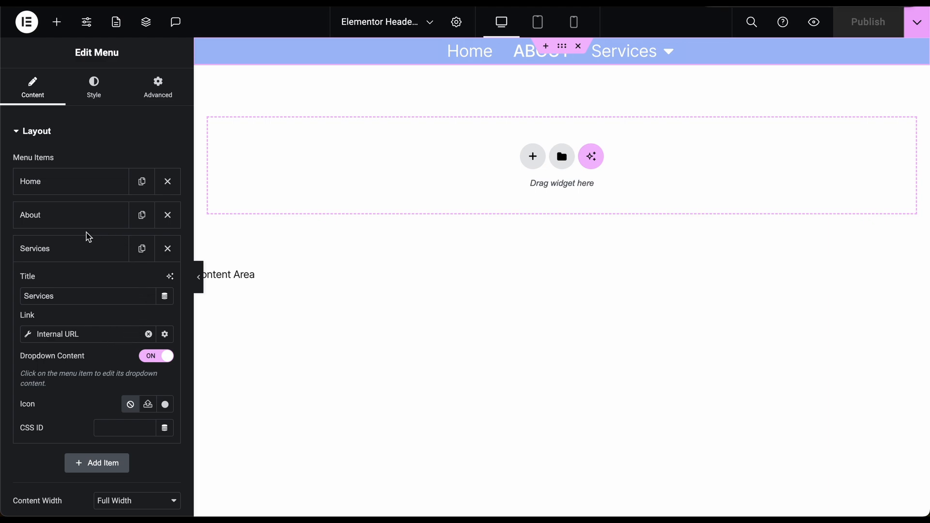
Set the About menu item's link to the Internal URL dynamic tag.
left_click(99, 215)
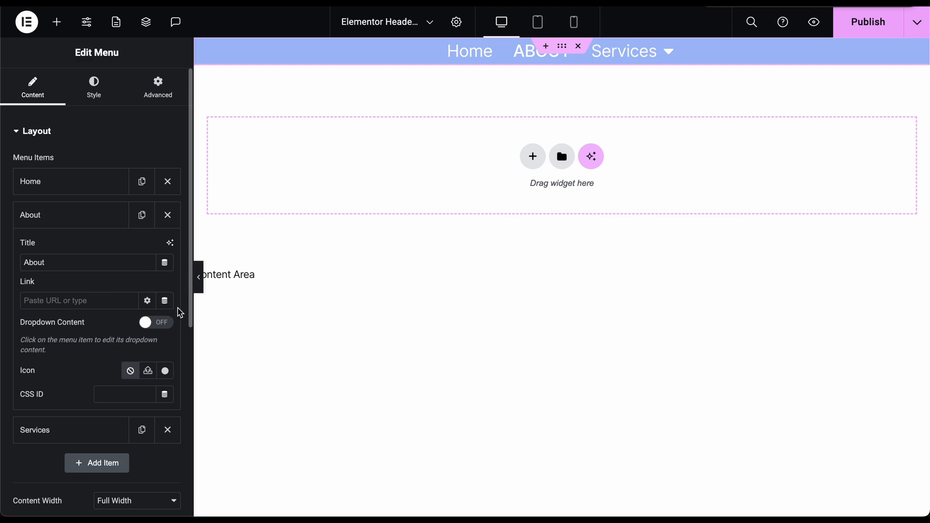
left_click(164, 301)
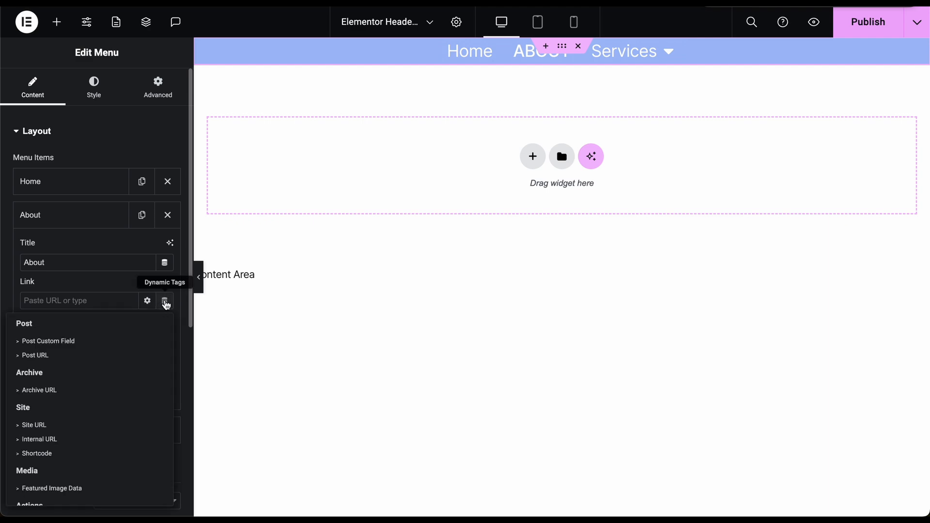
left_click(38, 439)
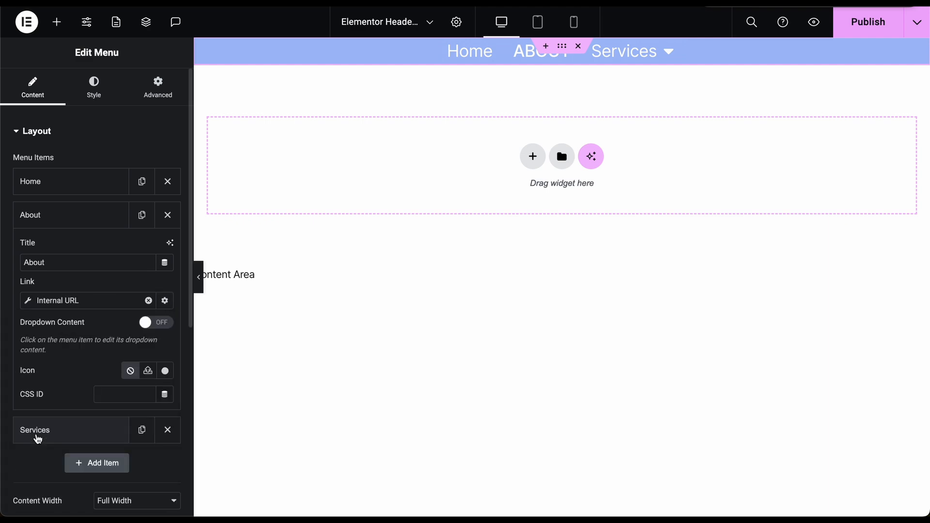
Point the About menu item's internal URL to the About page, using the Content type.
left_click(89, 302)
left_click(105, 359)
left_click(115, 363)
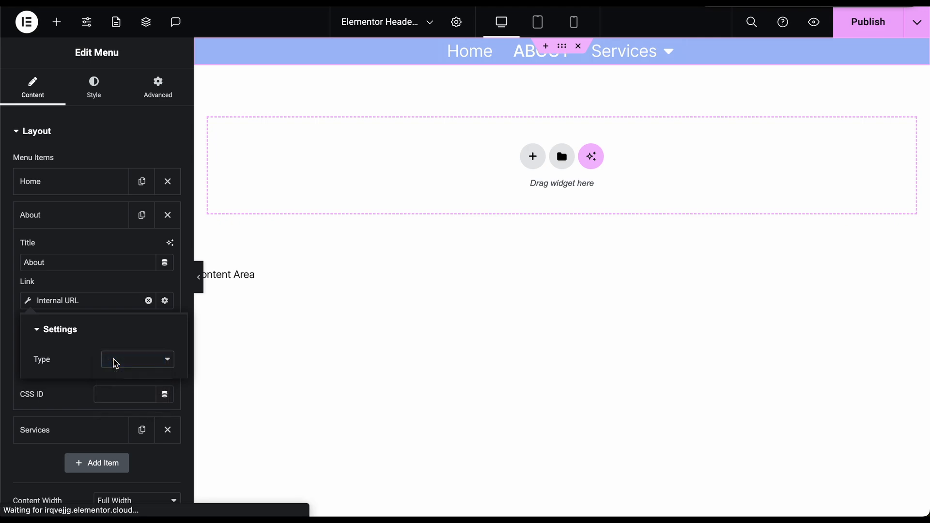
left_click(100, 402)
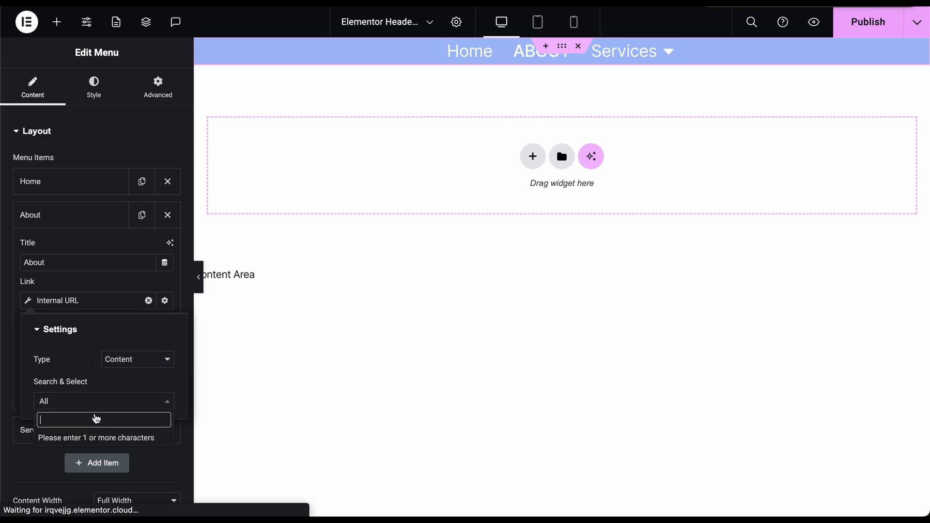
type("About")
left_click(63, 439)
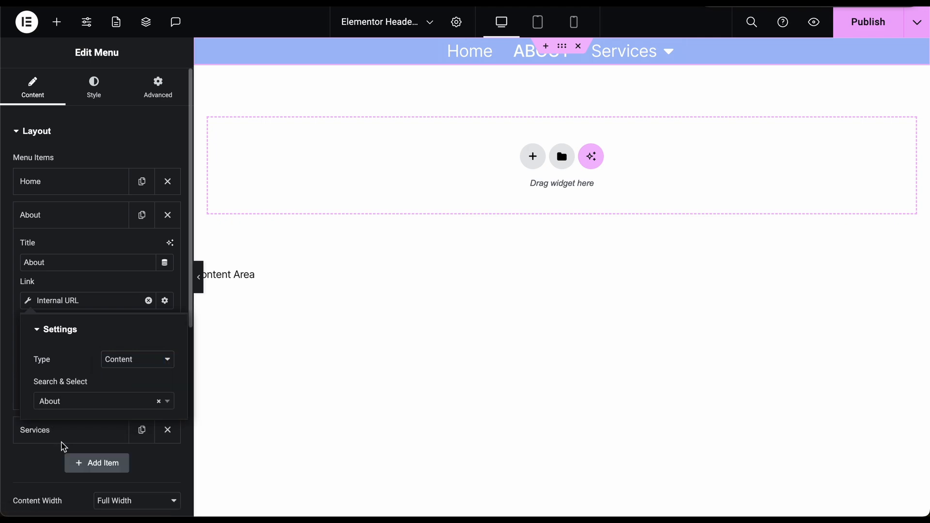
Publish the header with the About link and open the Home menu link in the preview.
left_click(855, 28)
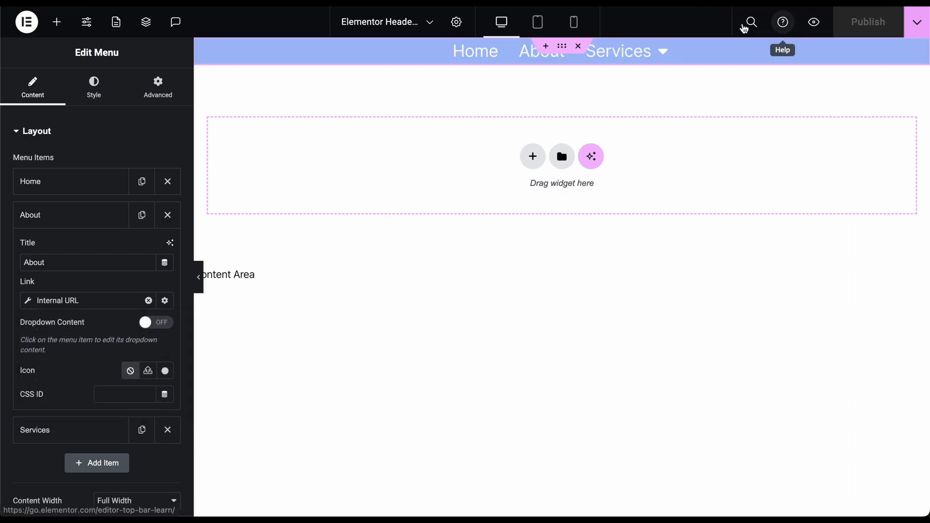
left_click(716, 3)
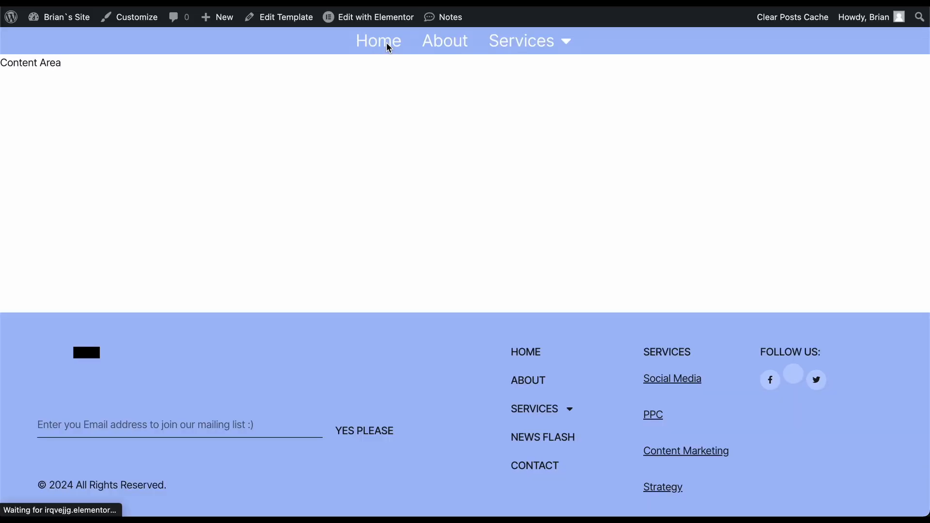
left_click(386, 47)
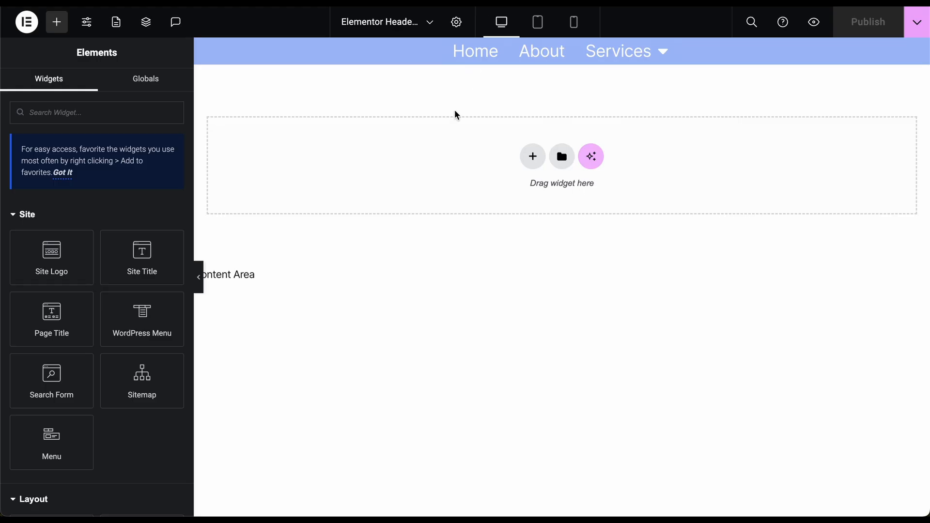
Set the header Menu widget's Z-Index to 99 and publish the template.
left_click(394, 57)
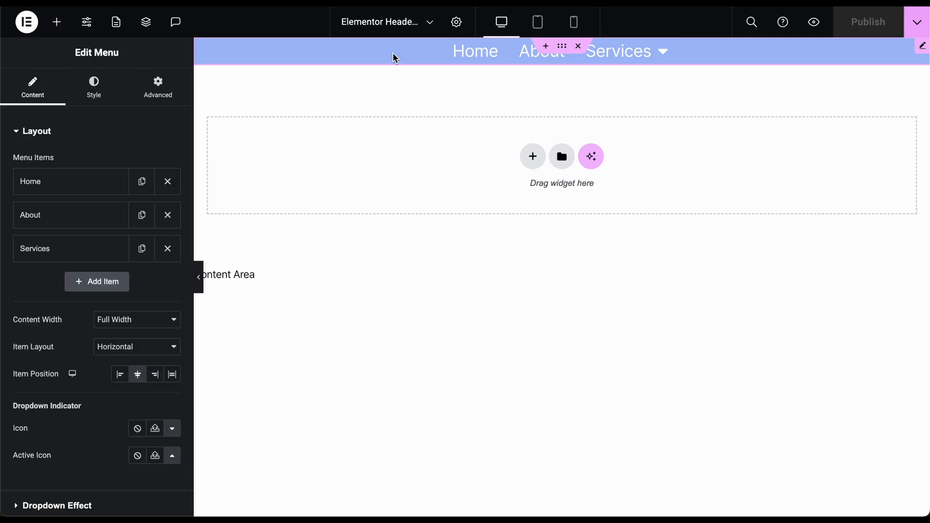
left_click(163, 92)
scroll(118, 355, "down", 5)
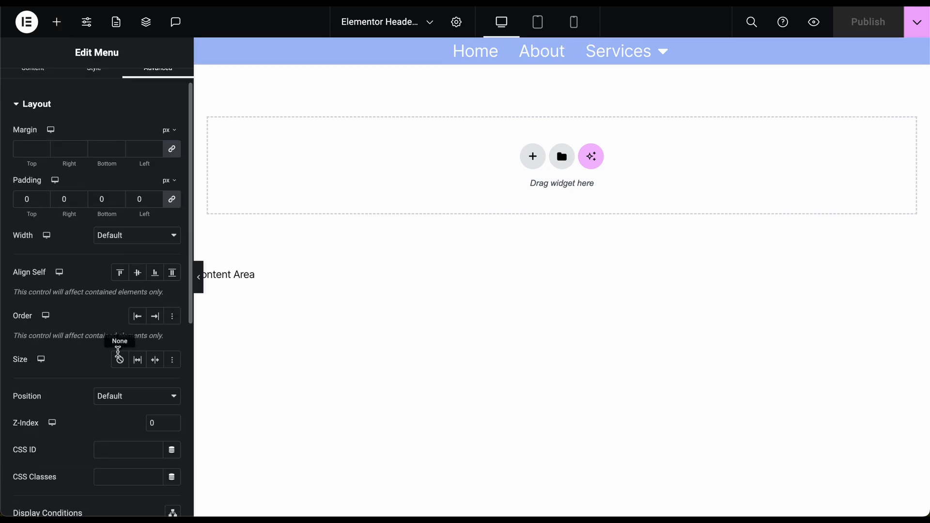
left_click(161, 214)
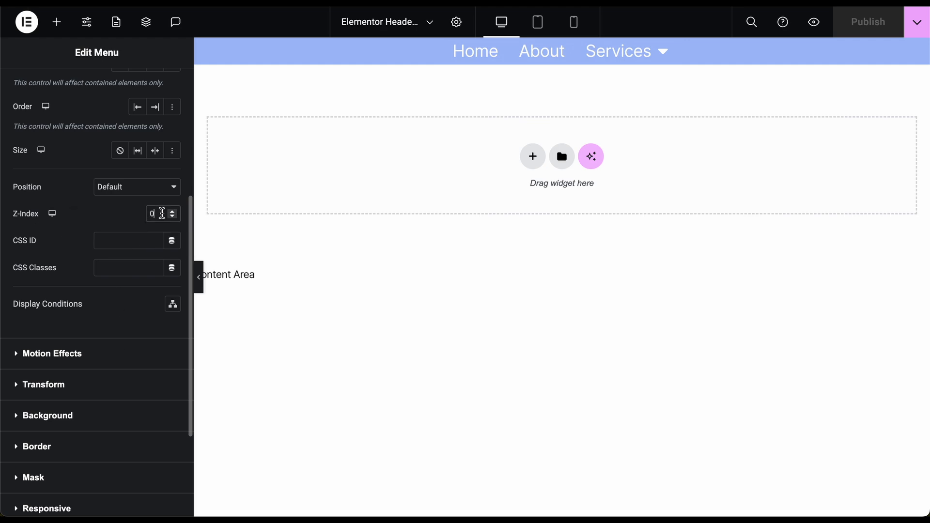
key("BackSpace")
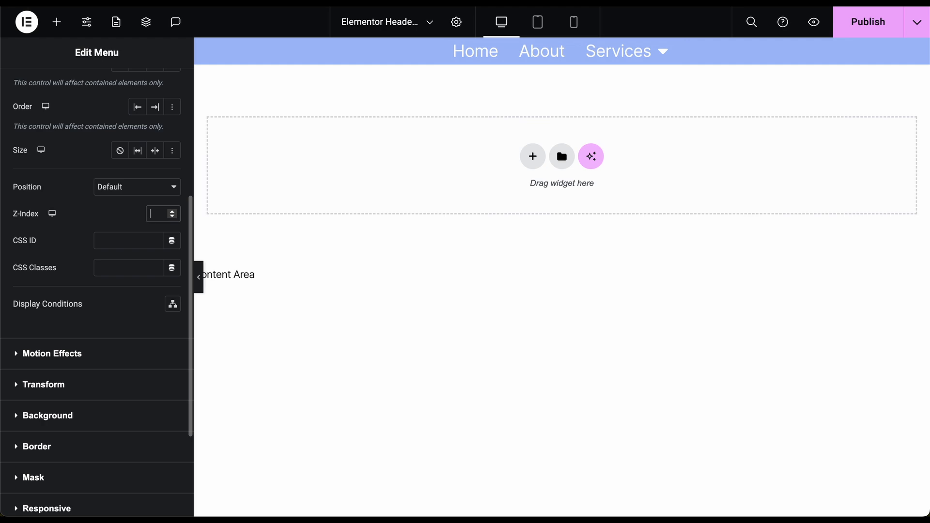
type("99")
left_click(111, 221)
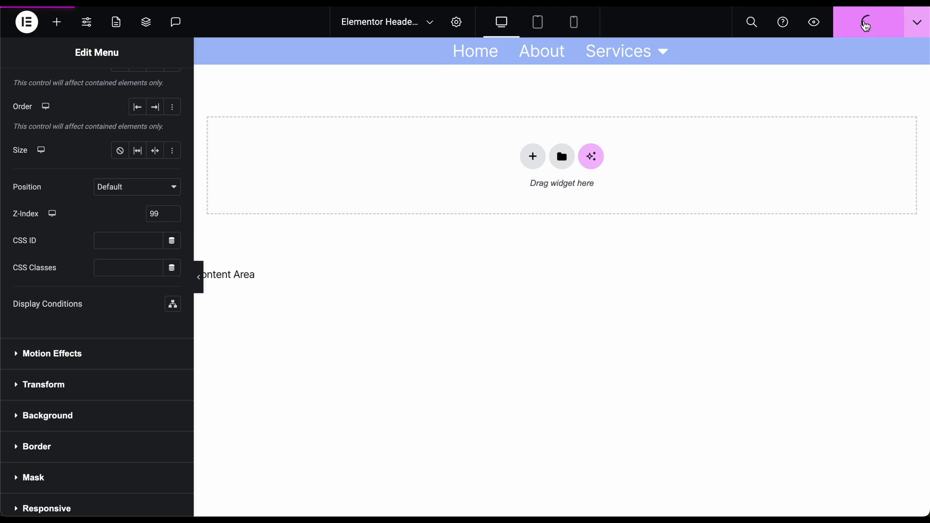
left_click(866, 27)
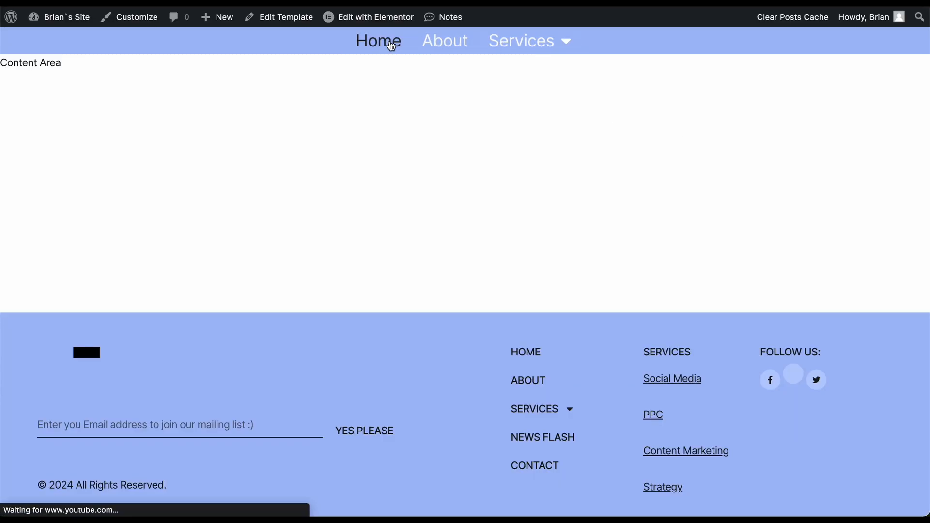
Test the header on the live pages: open Home, expand the Services dropdown, follow its About link and return to Home.
left_click(392, 46)
mouse_move(537, 50)
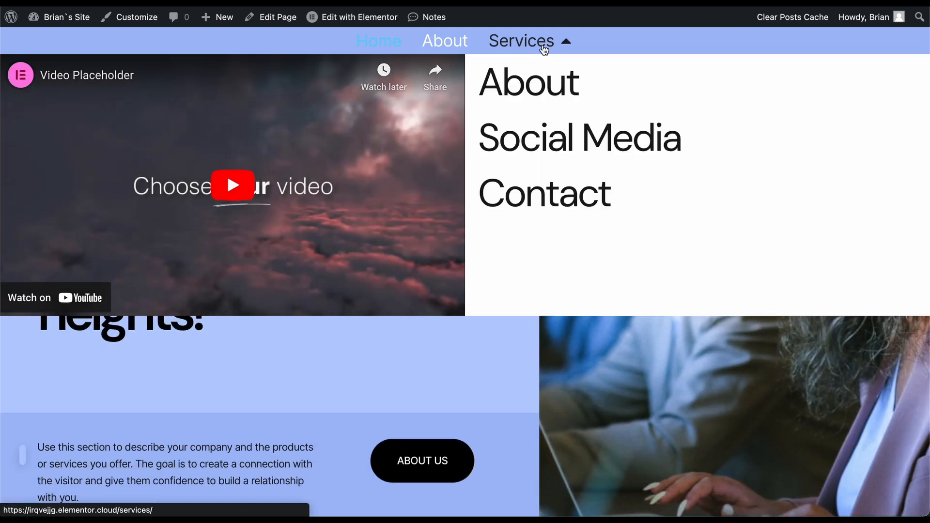
left_click(546, 86)
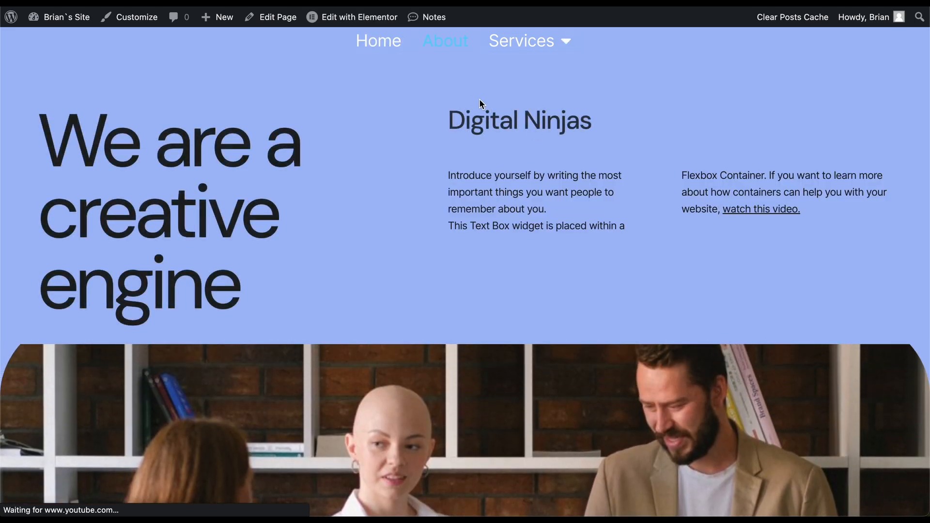
mouse_move(523, 33)
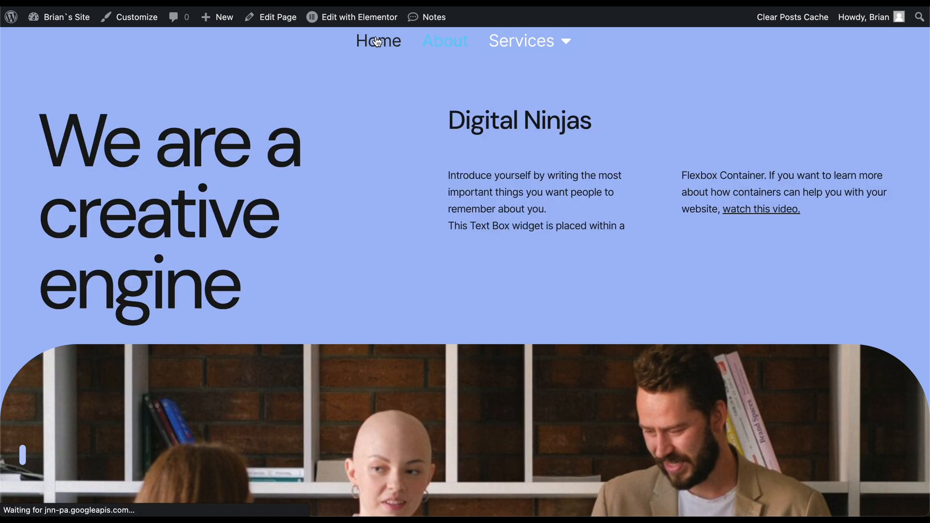
left_click(377, 42)
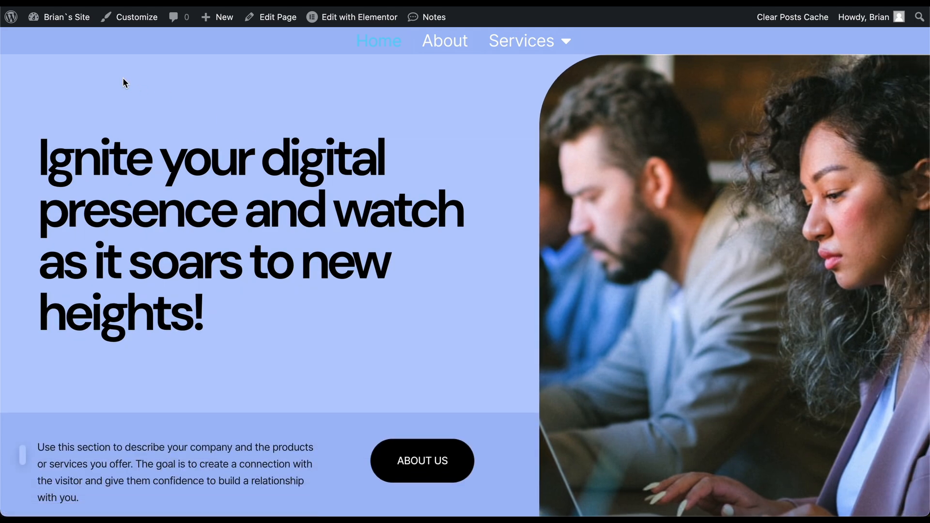
Go from the site's home page to the WordPress admin area and open its Dashboard.
mouse_move(8, 18)
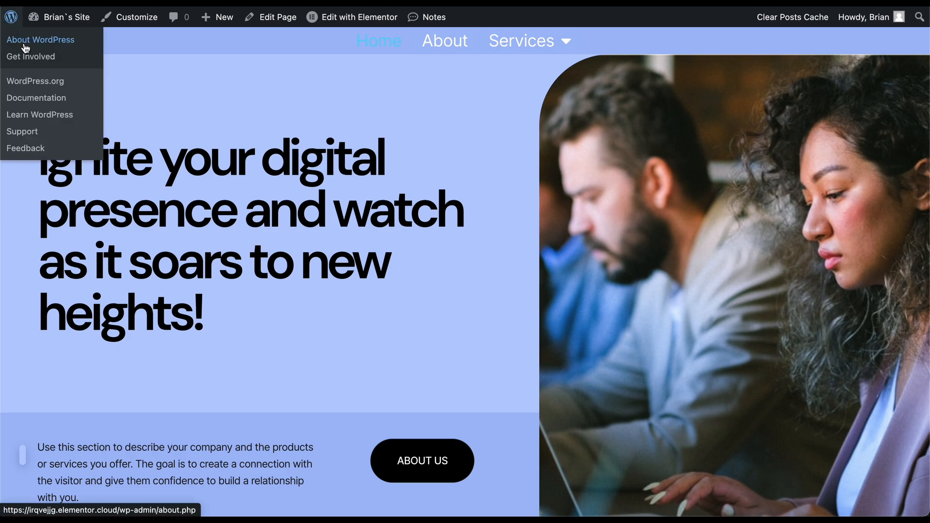
left_click(13, 22)
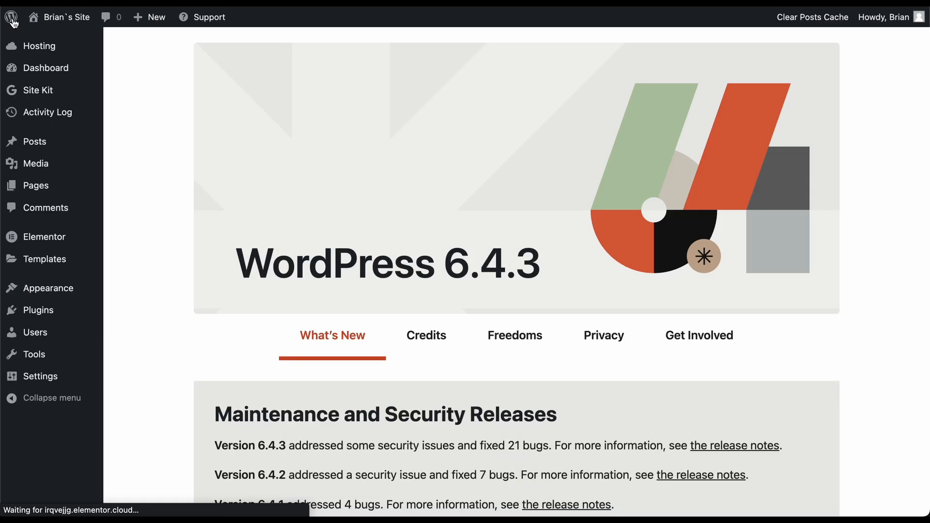
left_click(69, 67)
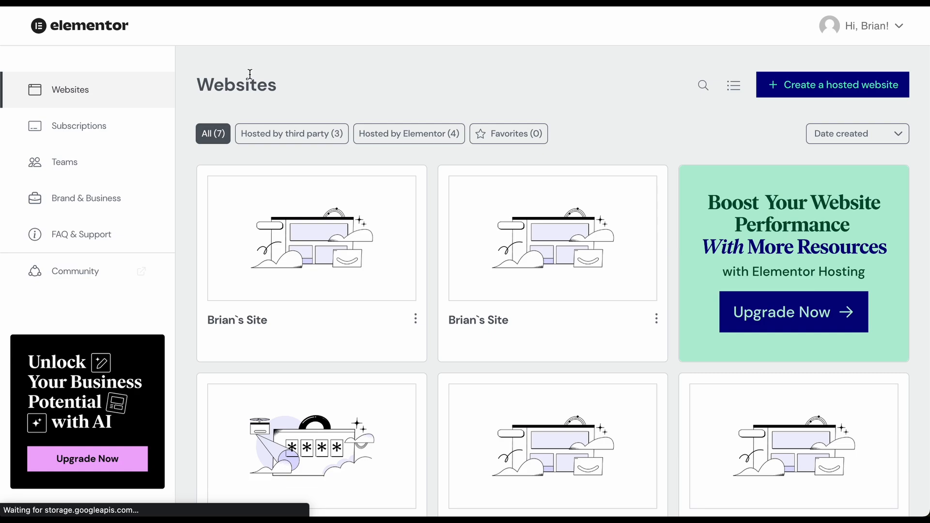
Open the WP dashboard of the first site in the Elementor Websites list and look over the Dashboard page.
mouse_move(412, 339)
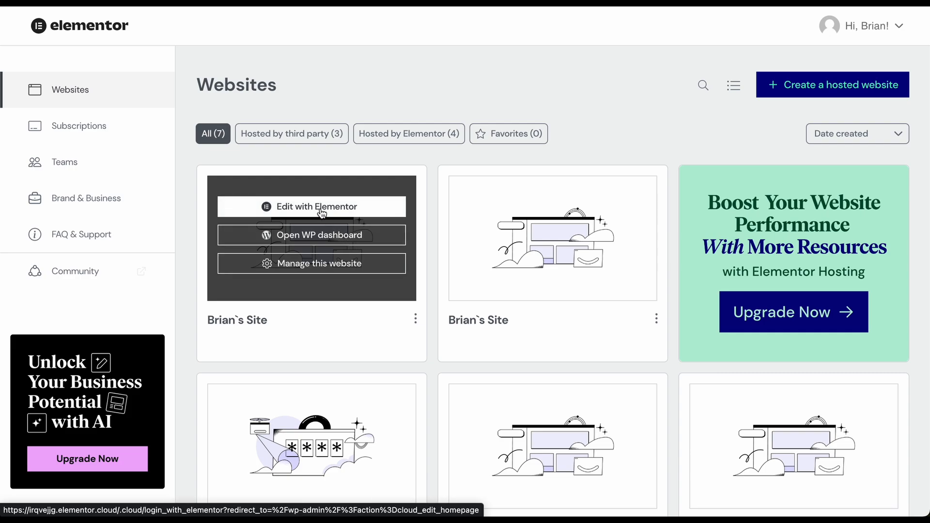
left_click(310, 241)
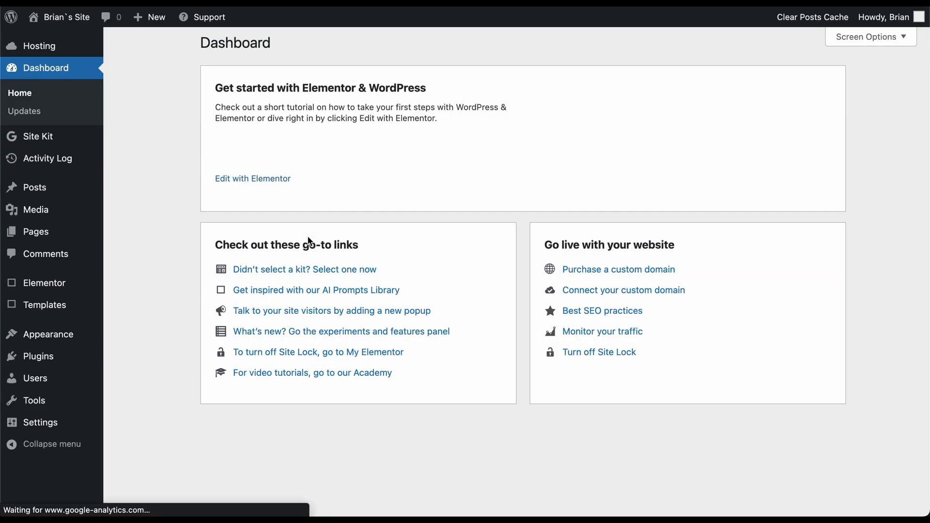
scroll(221, 297, "down", 5)
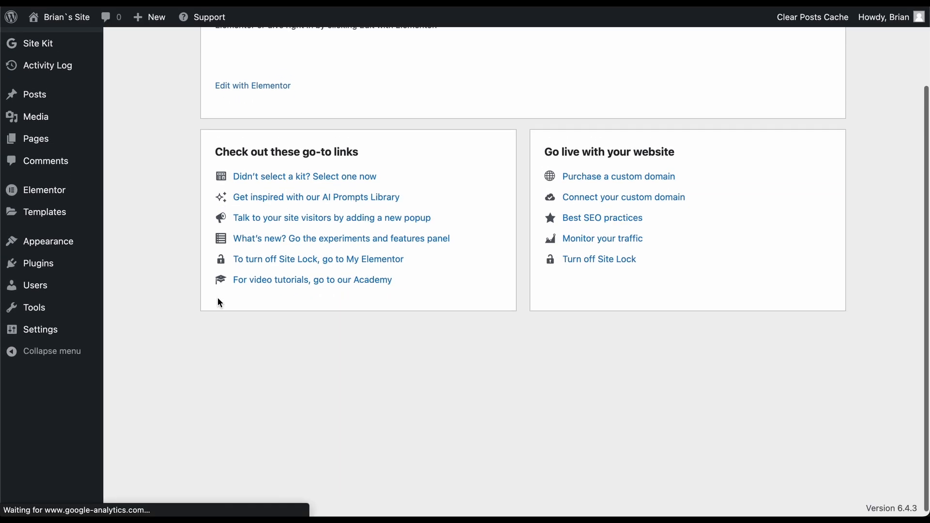
scroll(220, 298, "up", 5)
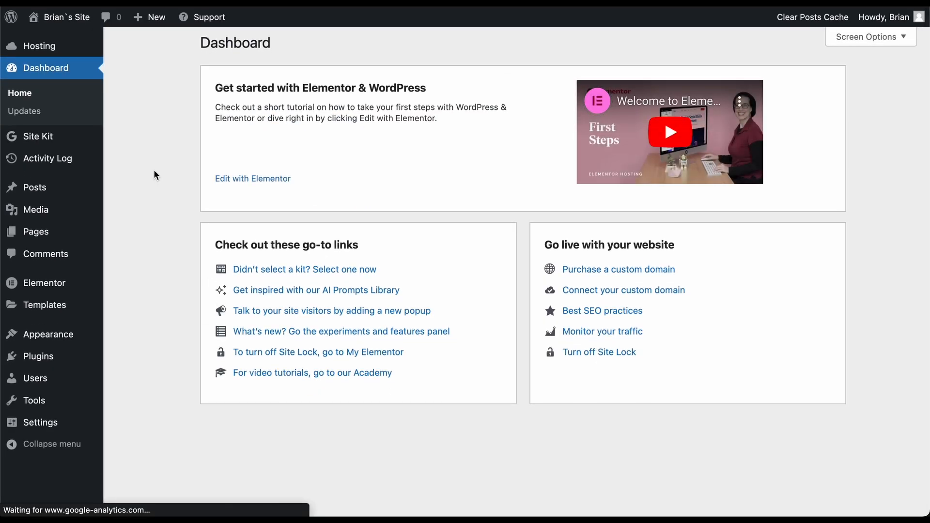